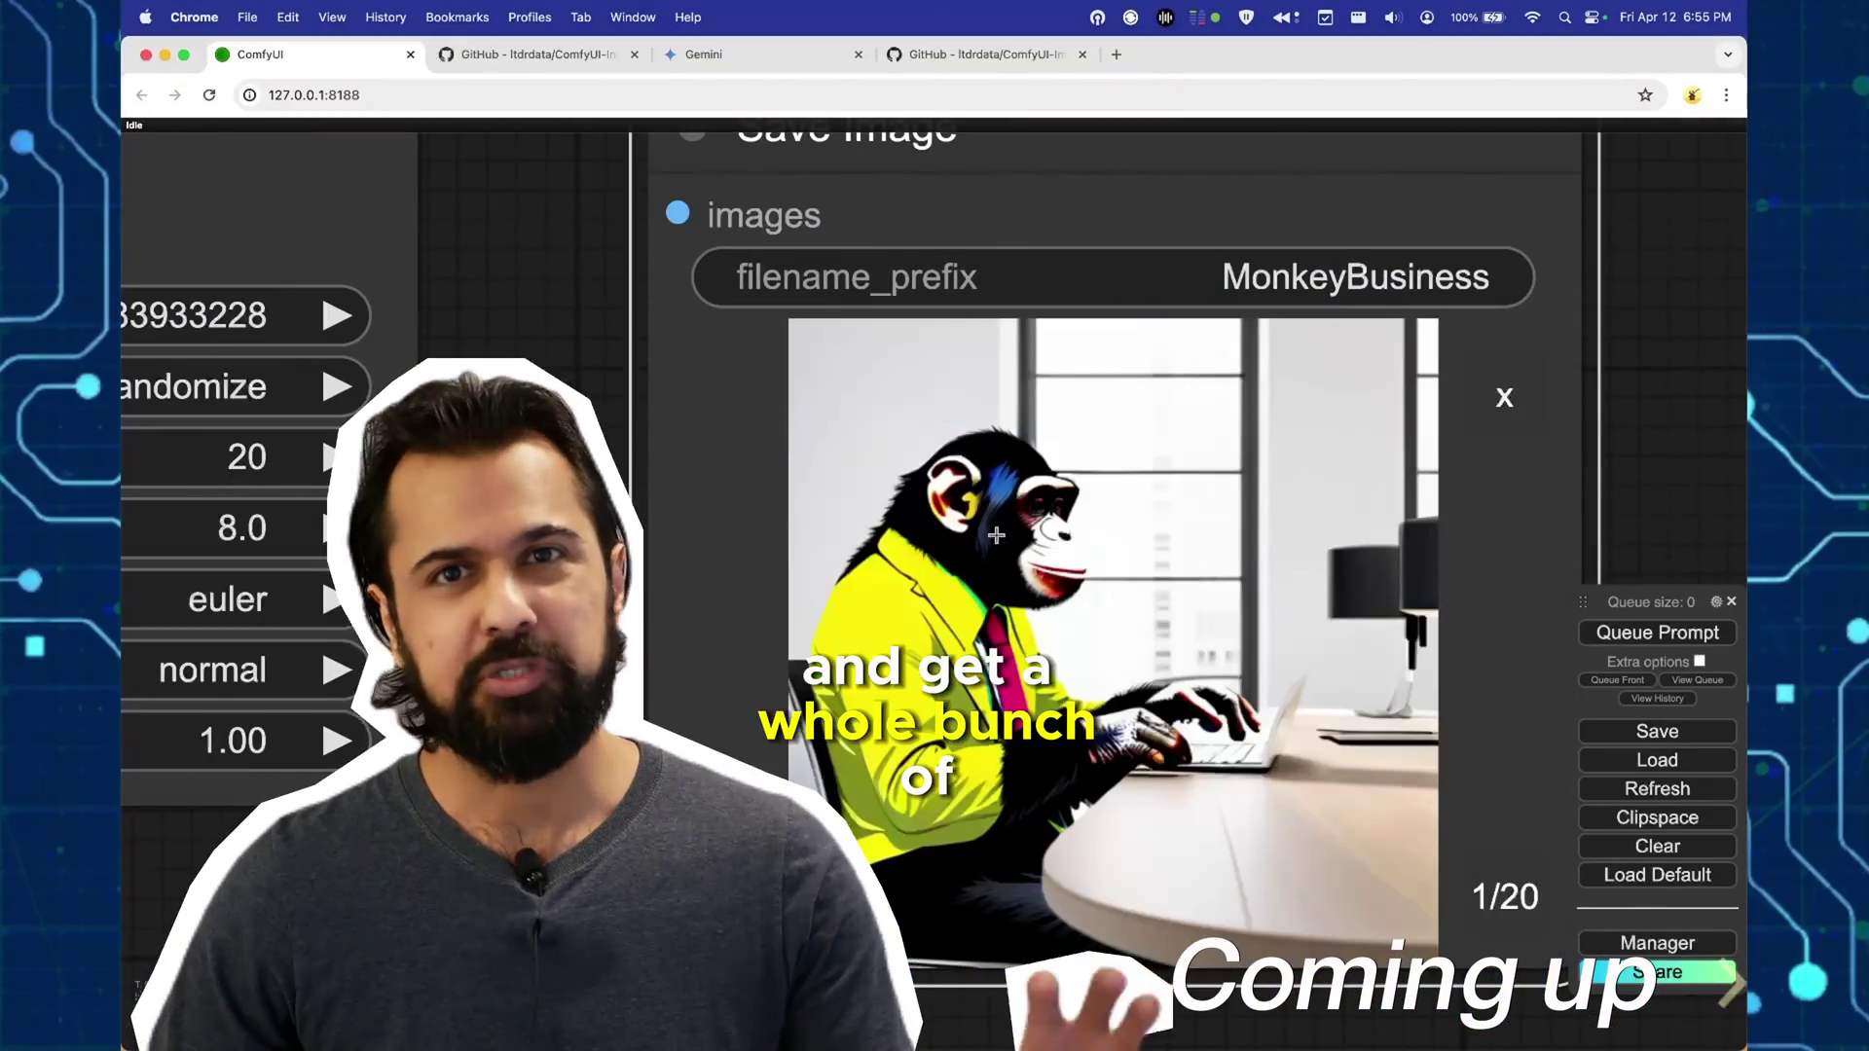
# Step: Flip through the 20 generated monkey images in the output folder
pyautogui.click(1502, 894)
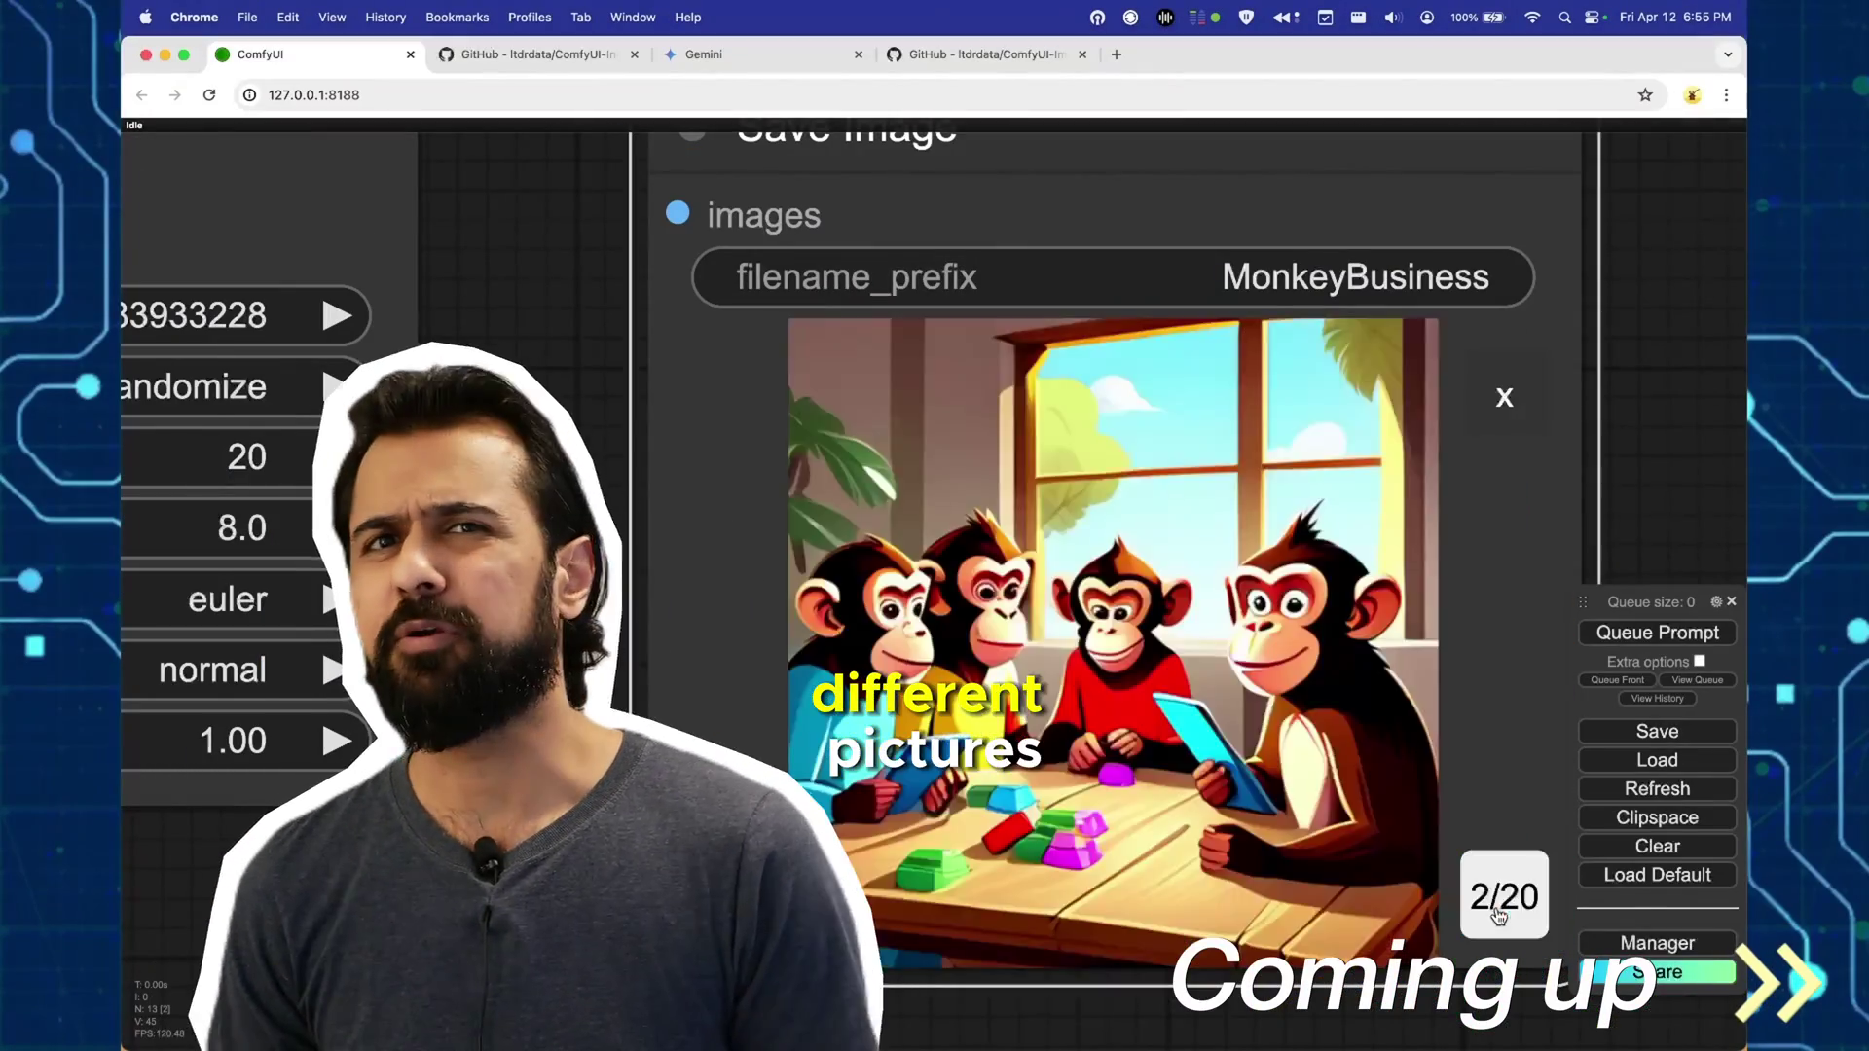
pyautogui.click(1502, 894)
pyautogui.click(1502, 894)
pyautogui.click(1502, 894)
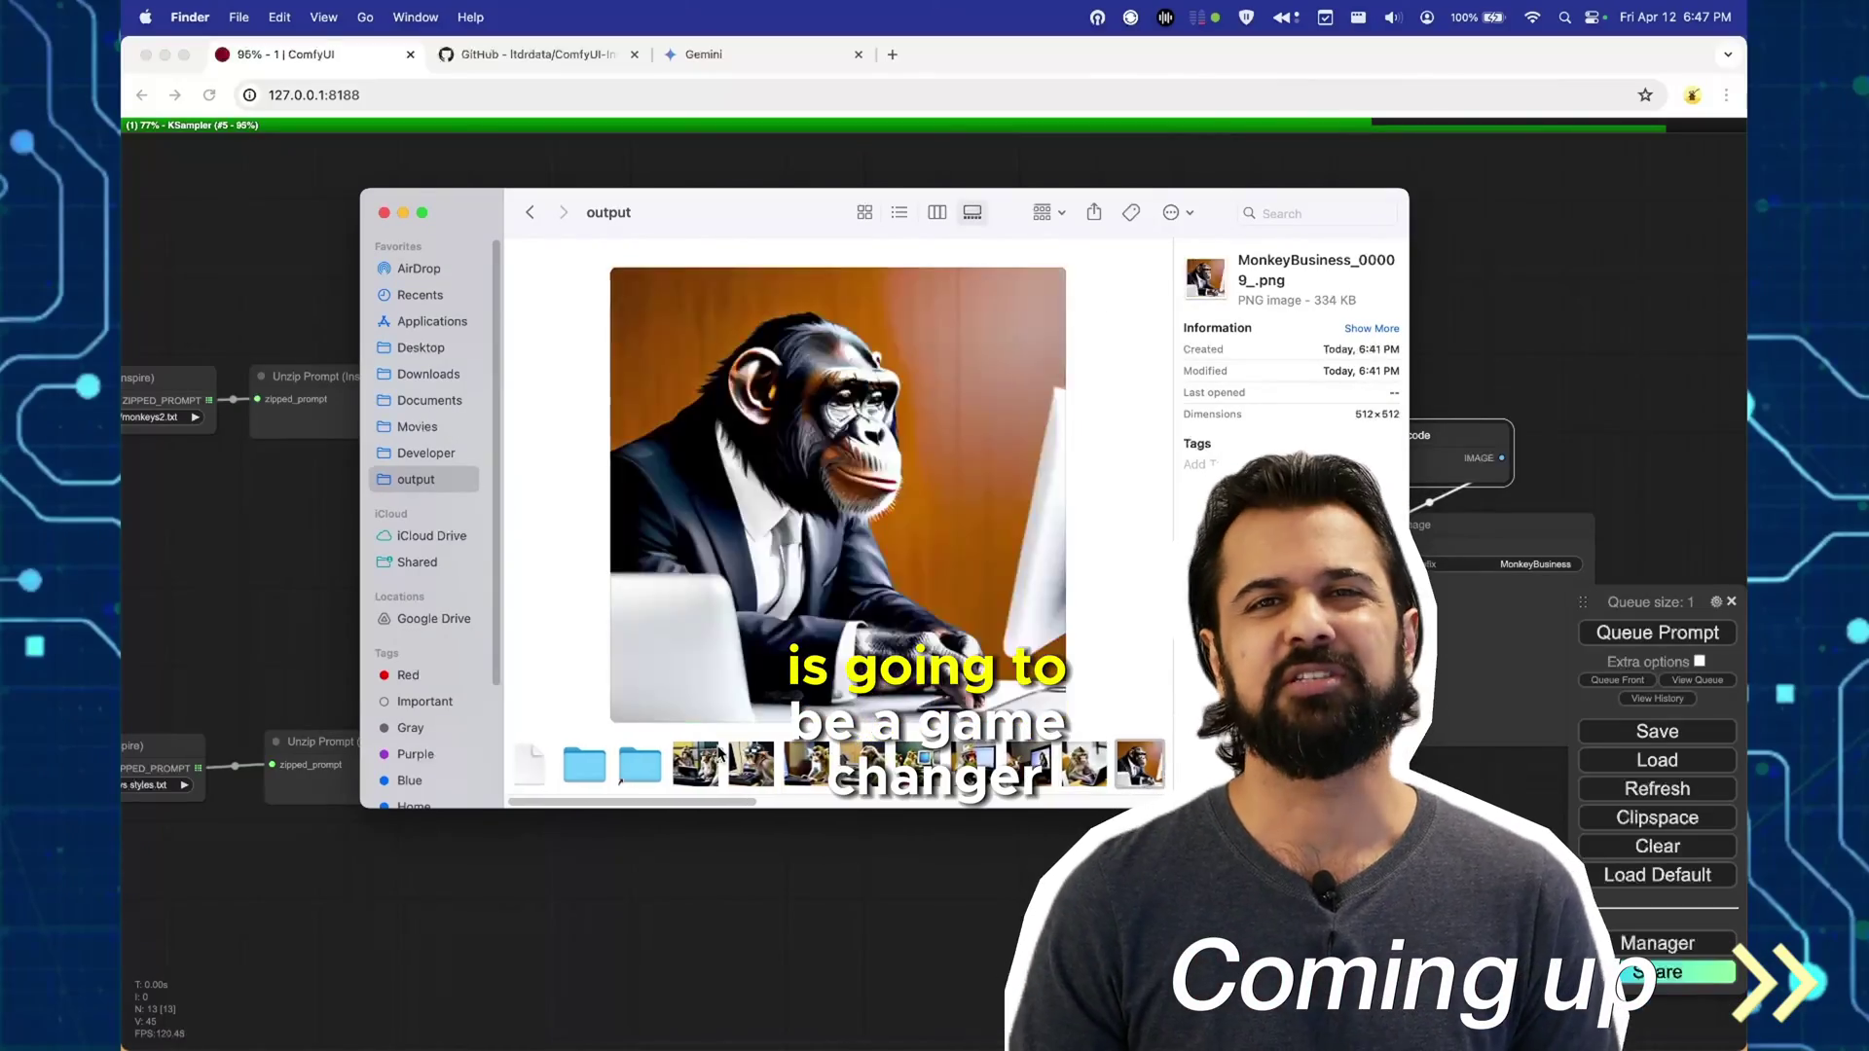
pyautogui.press('Right')
pyautogui.press('Right')
pyautogui.press('Right')
pyautogui.press('Right')
pyautogui.press('Right')
pyautogui.press('Right')
pyautogui.press('Right')
pyautogui.press('Right')
pyautogui.press('Right')
pyautogui.press('Right')
pyautogui.press('Right')
pyautogui.press('Right')
pyautogui.press('Right')
pyautogui.press('Right')
pyautogui.press('Right')
pyautogui.press('Right')
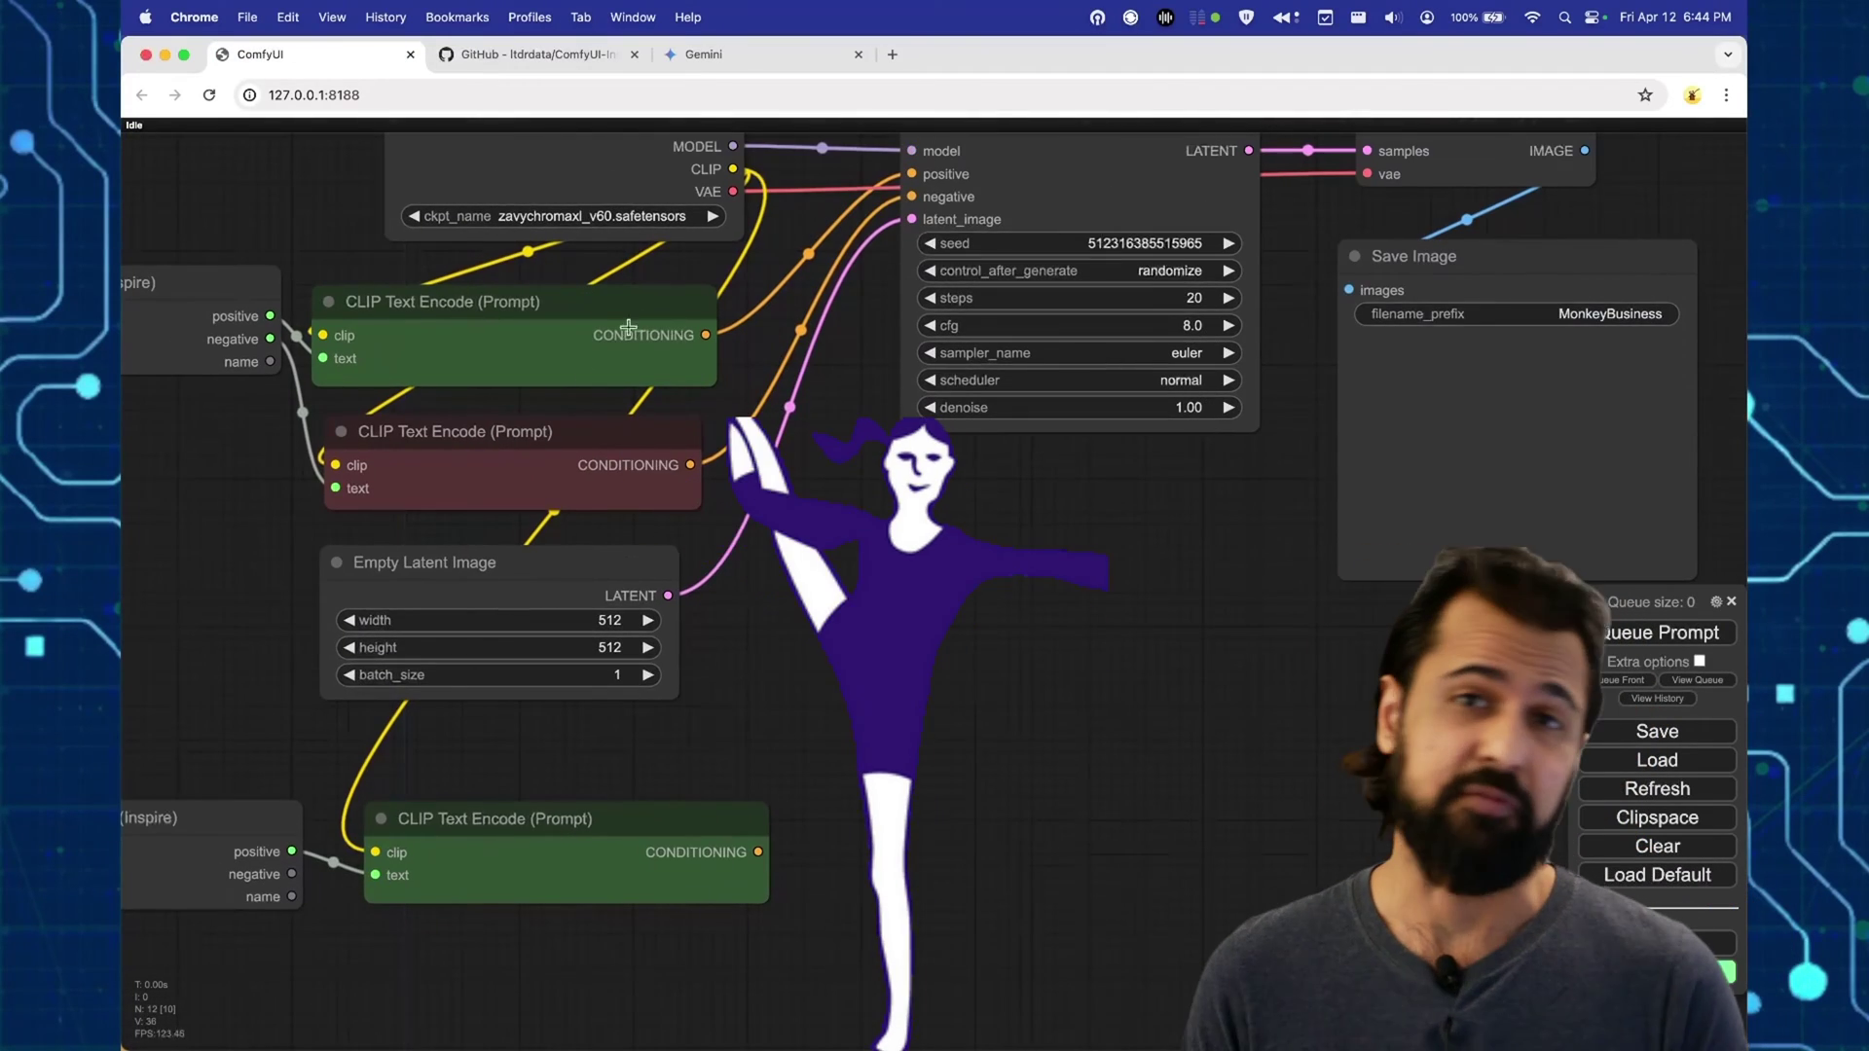
# Step: Return to the ComfyUI workflow canvas
pyautogui.moveTo(534, 555); pyautogui.dragTo(534, 647)
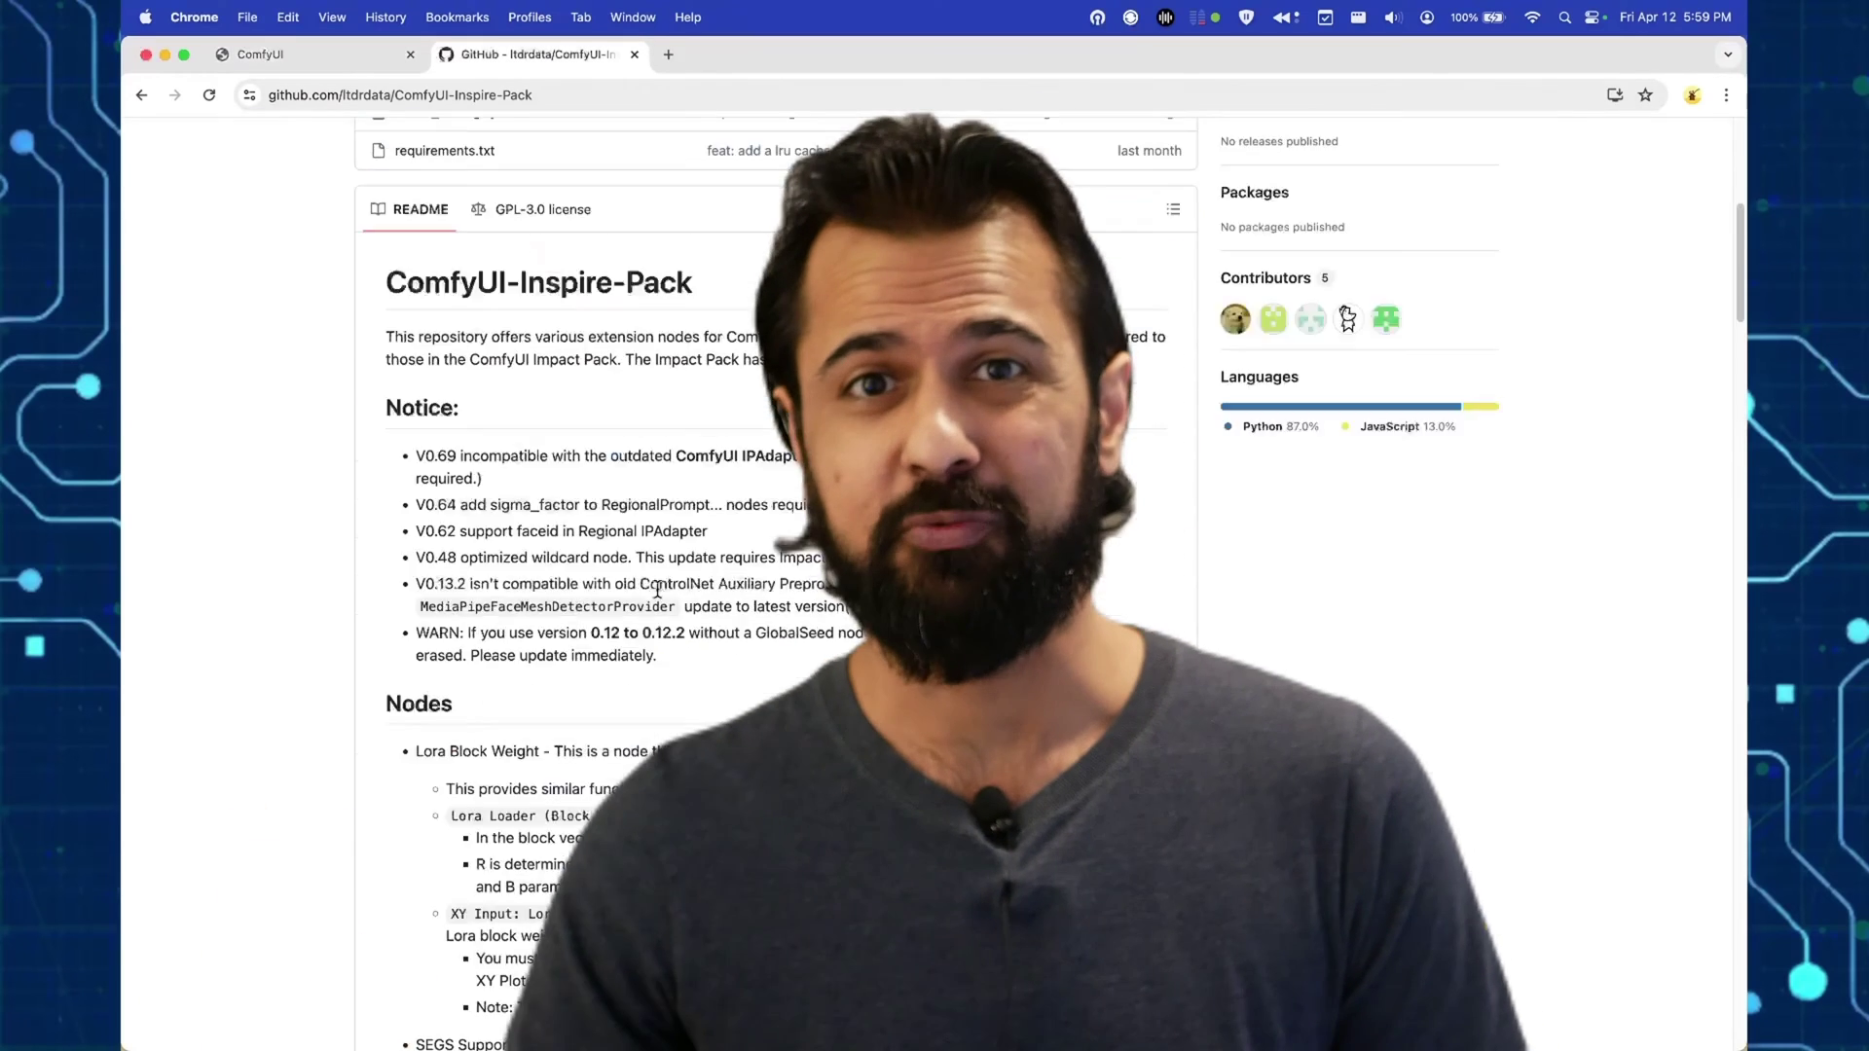
pyautogui.scroll(-1, 1173, 468)
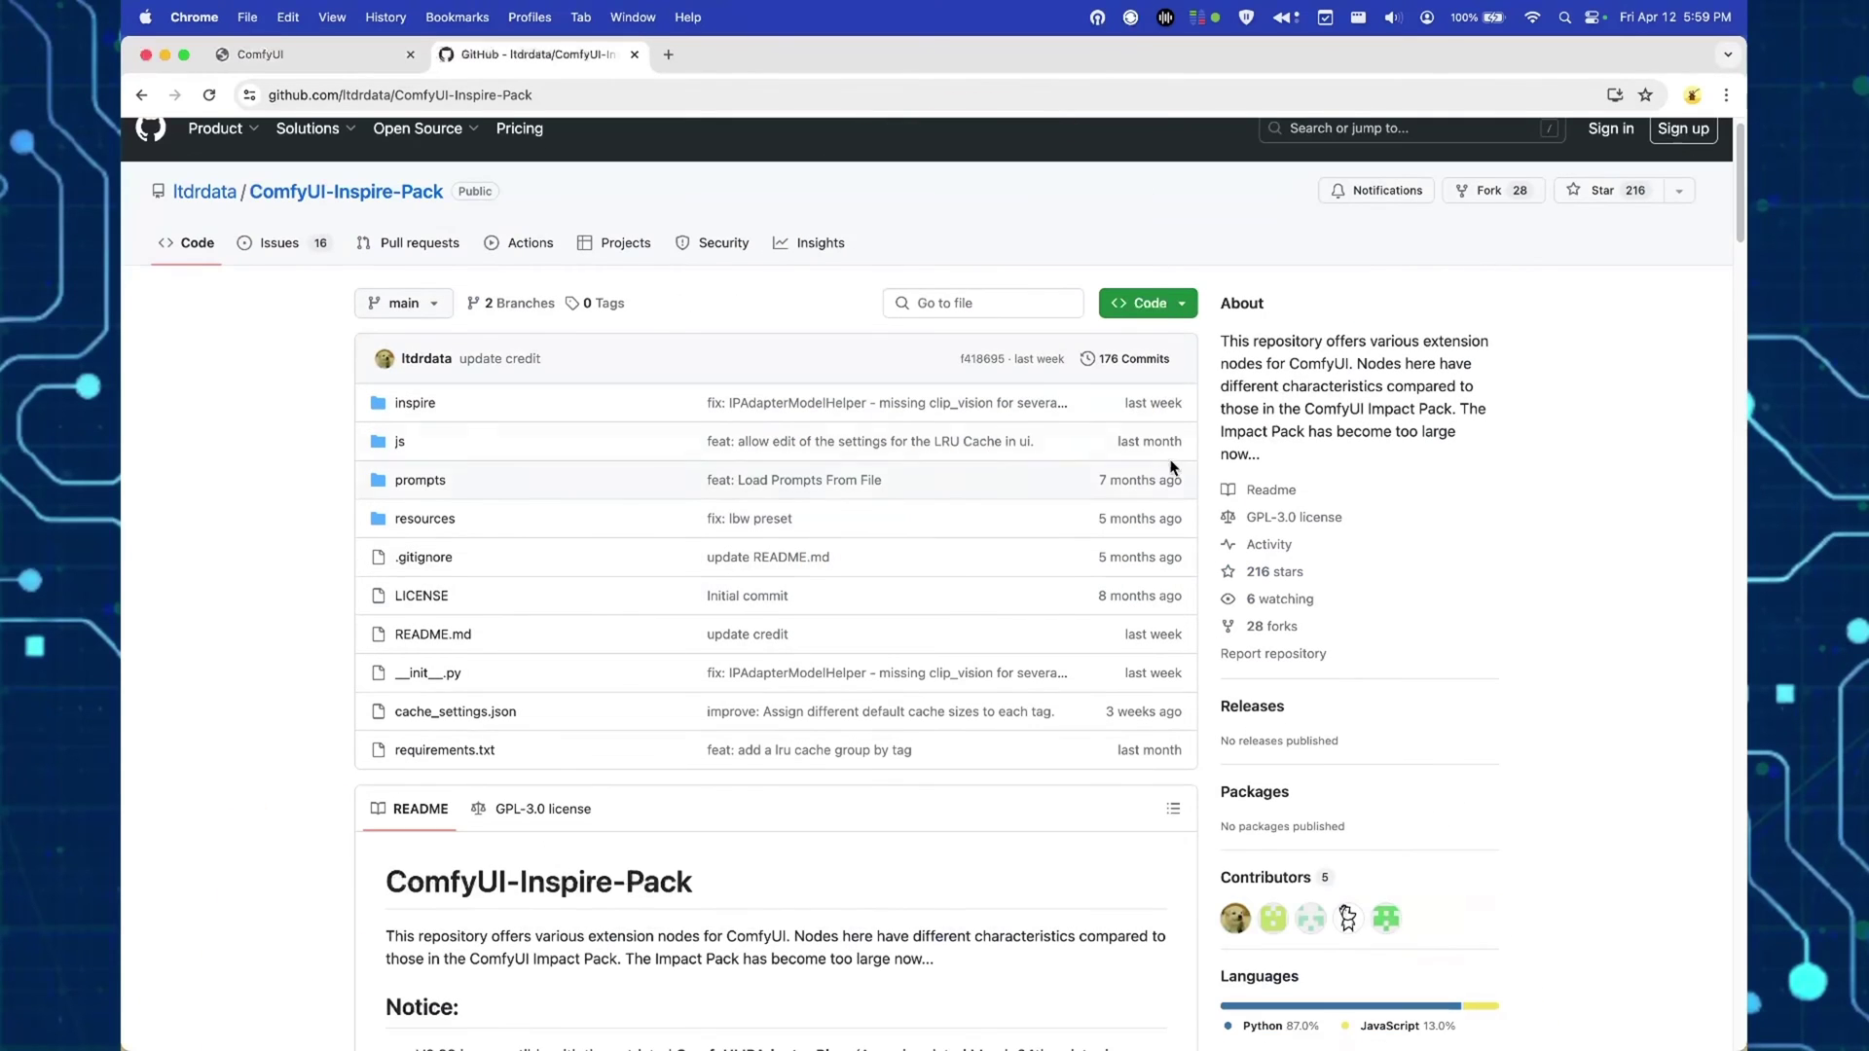
pyautogui.click(329, 54)
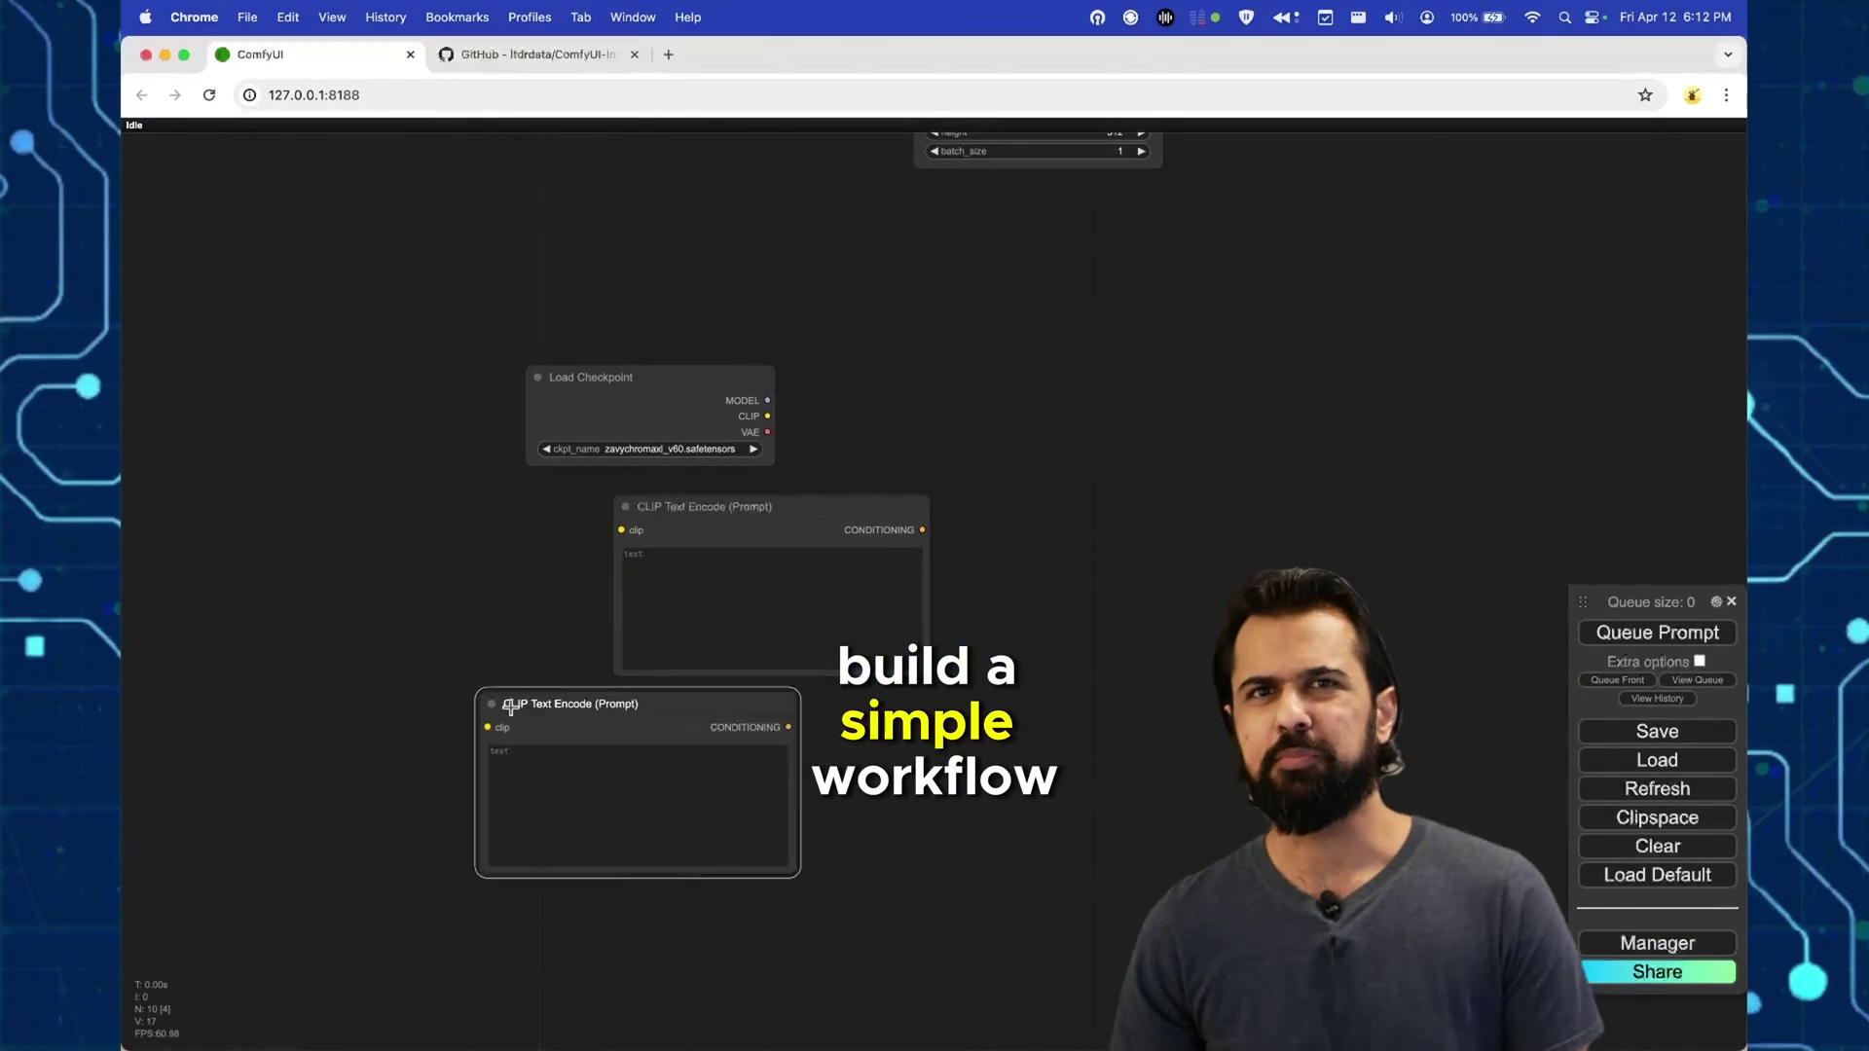
# Step: Search for a latent node and move the red CLIP Text Encode node upward
pyautogui.doubleClick(588, 930)
pyautogui.write('latent')
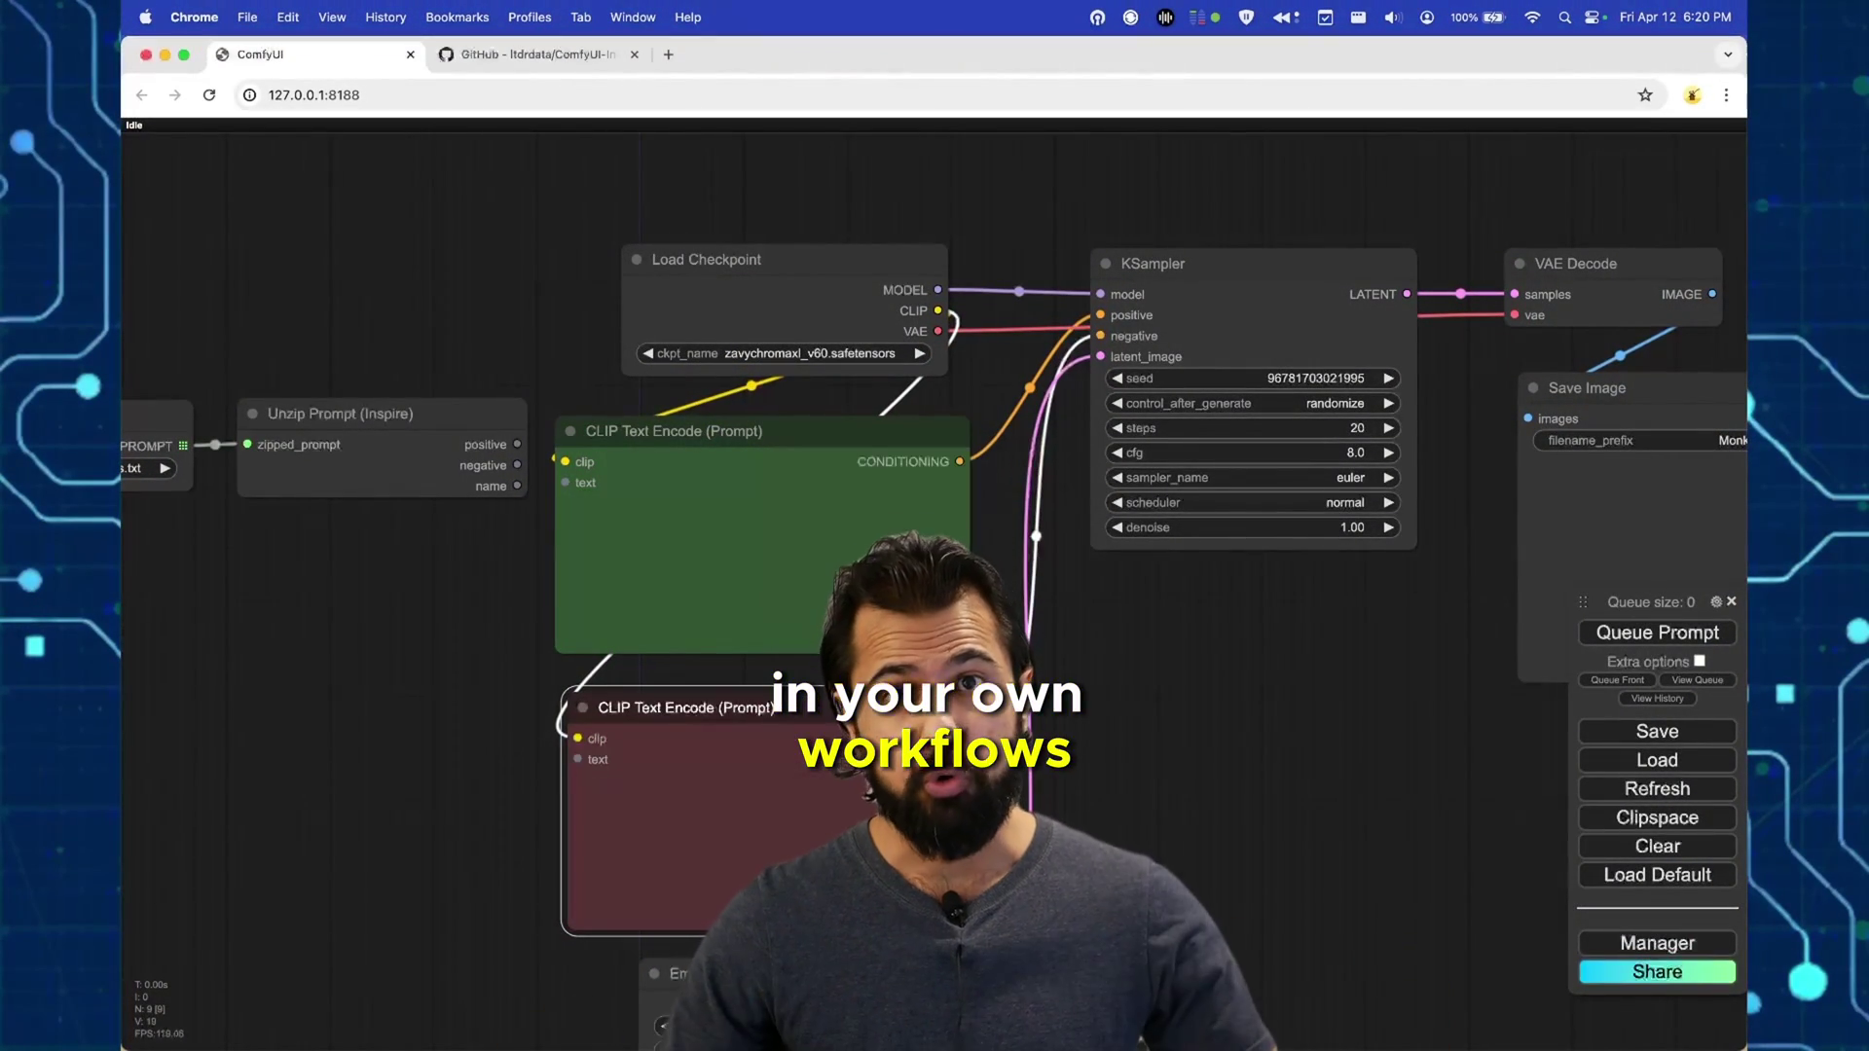
pyautogui.moveTo(967, 651); pyautogui.dragTo(921, 506)
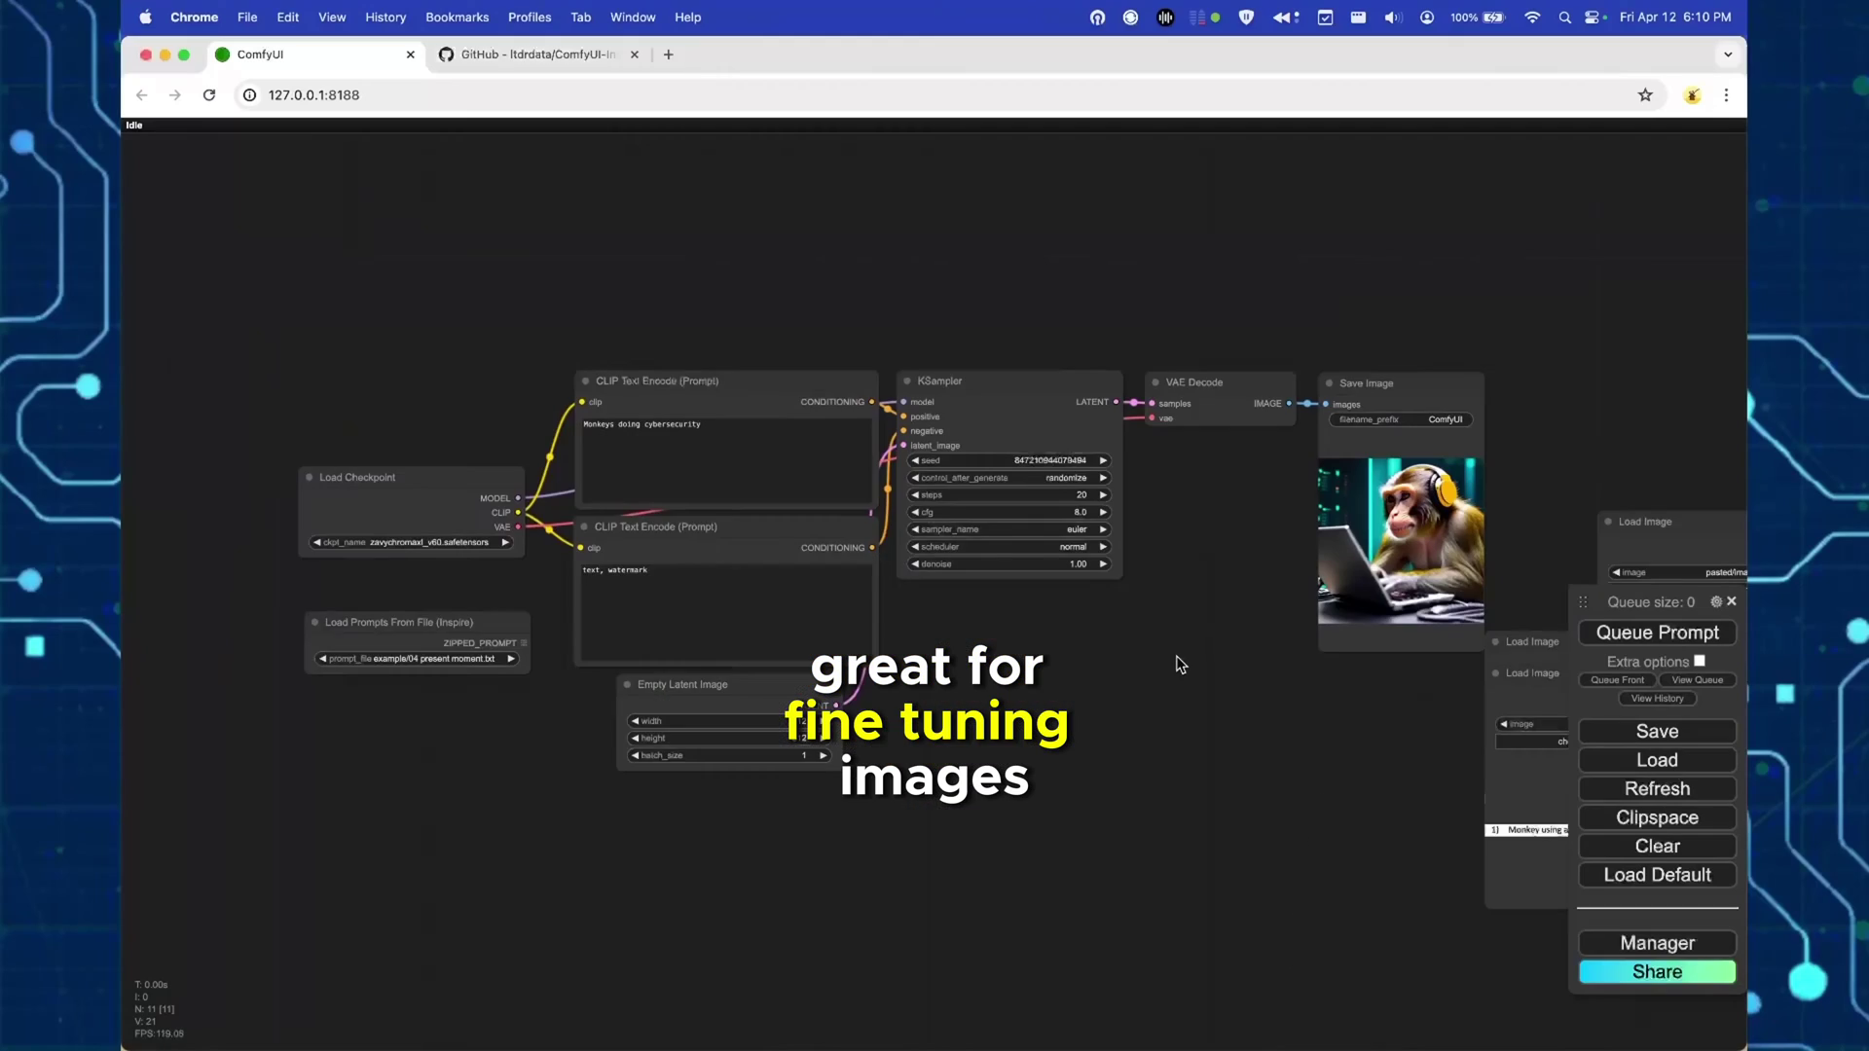
# Step: Clear the whole workflow and bring Load Checkpoint and Empty Latent Image into view
pyautogui.click(1668, 860)
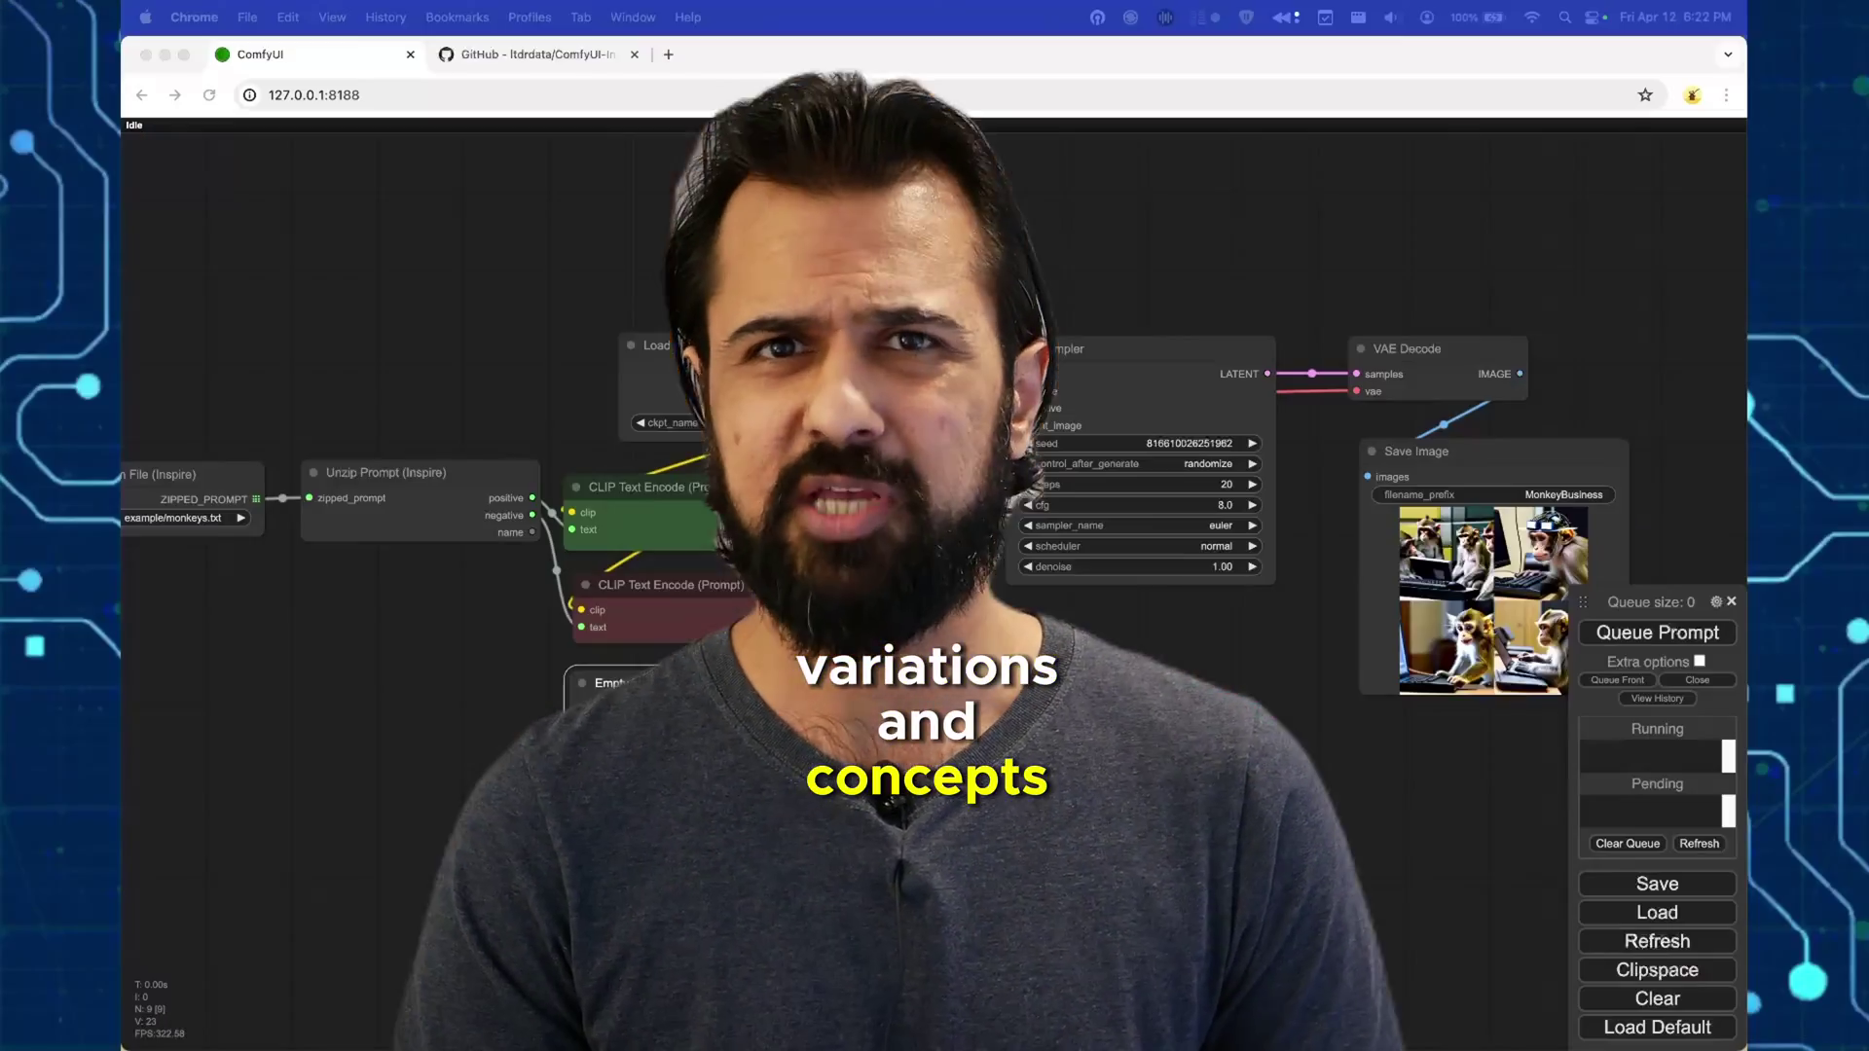
pyautogui.moveTo(1470, 797); pyautogui.dragTo(1253, 808)
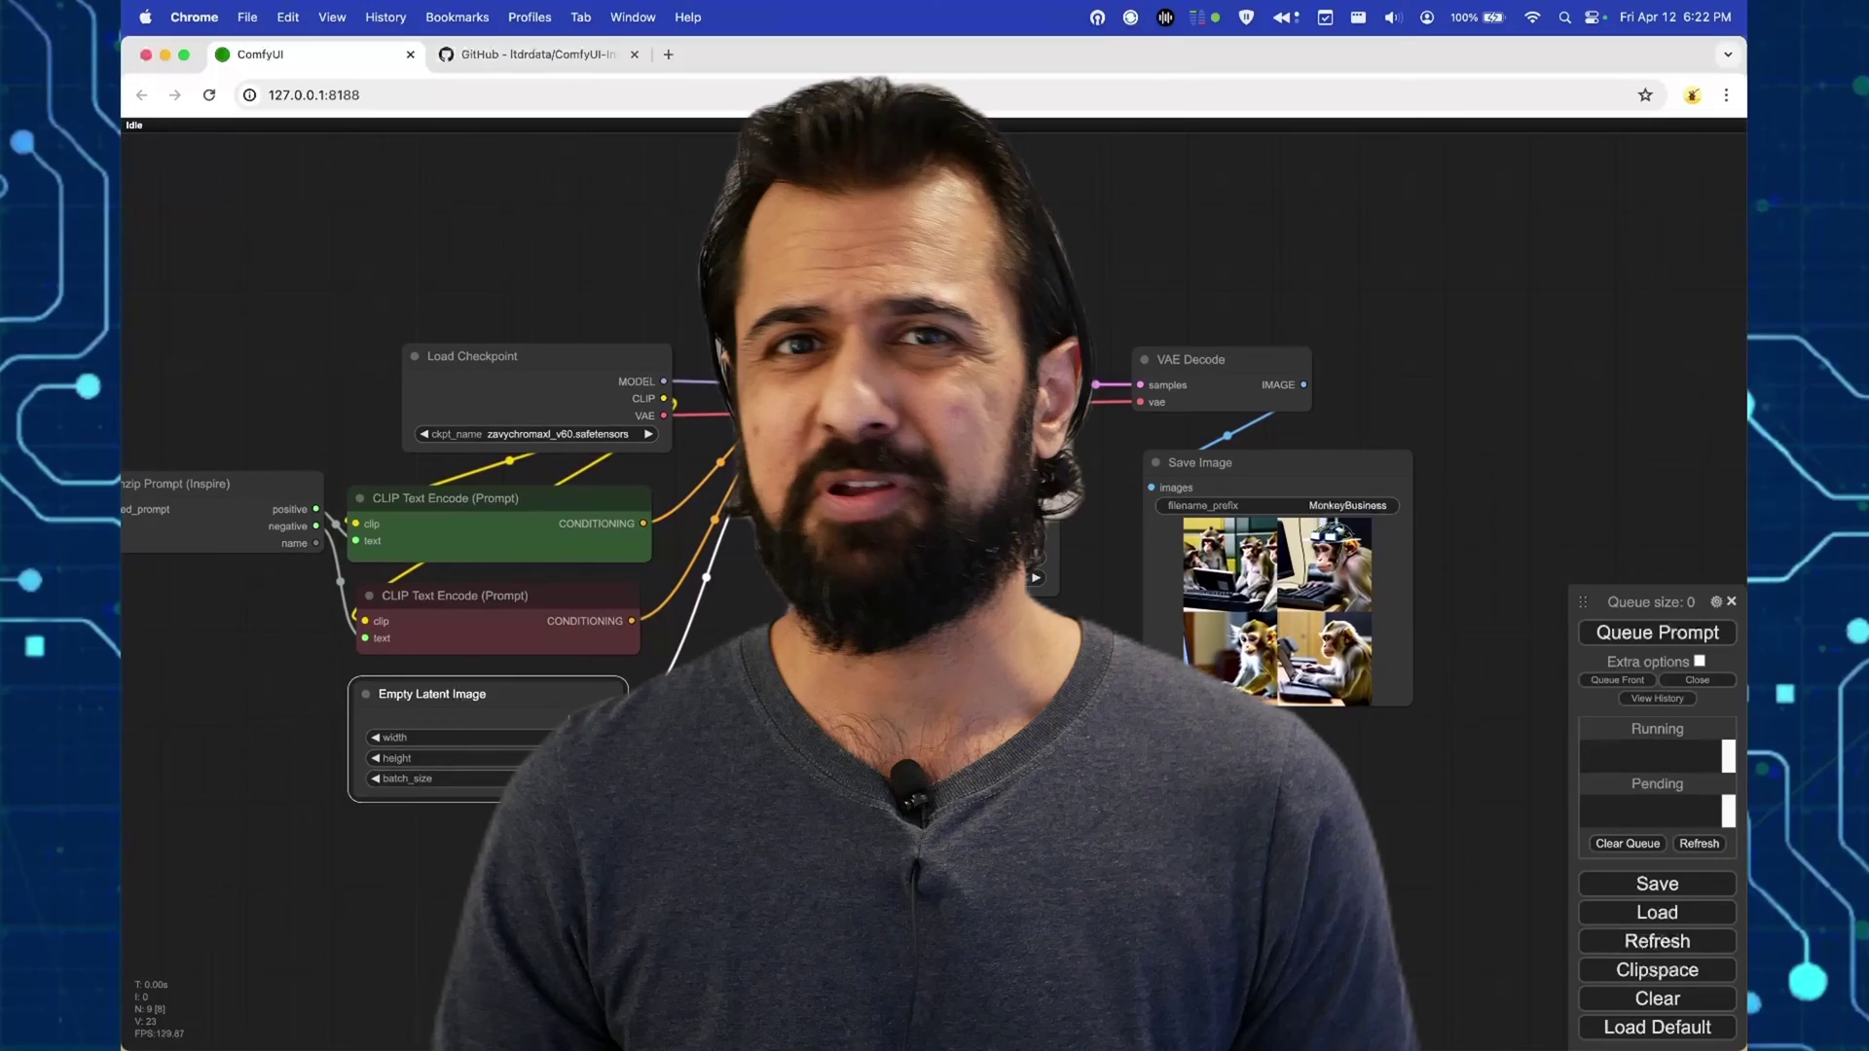
pyautogui.scroll(10, 1265, 632)
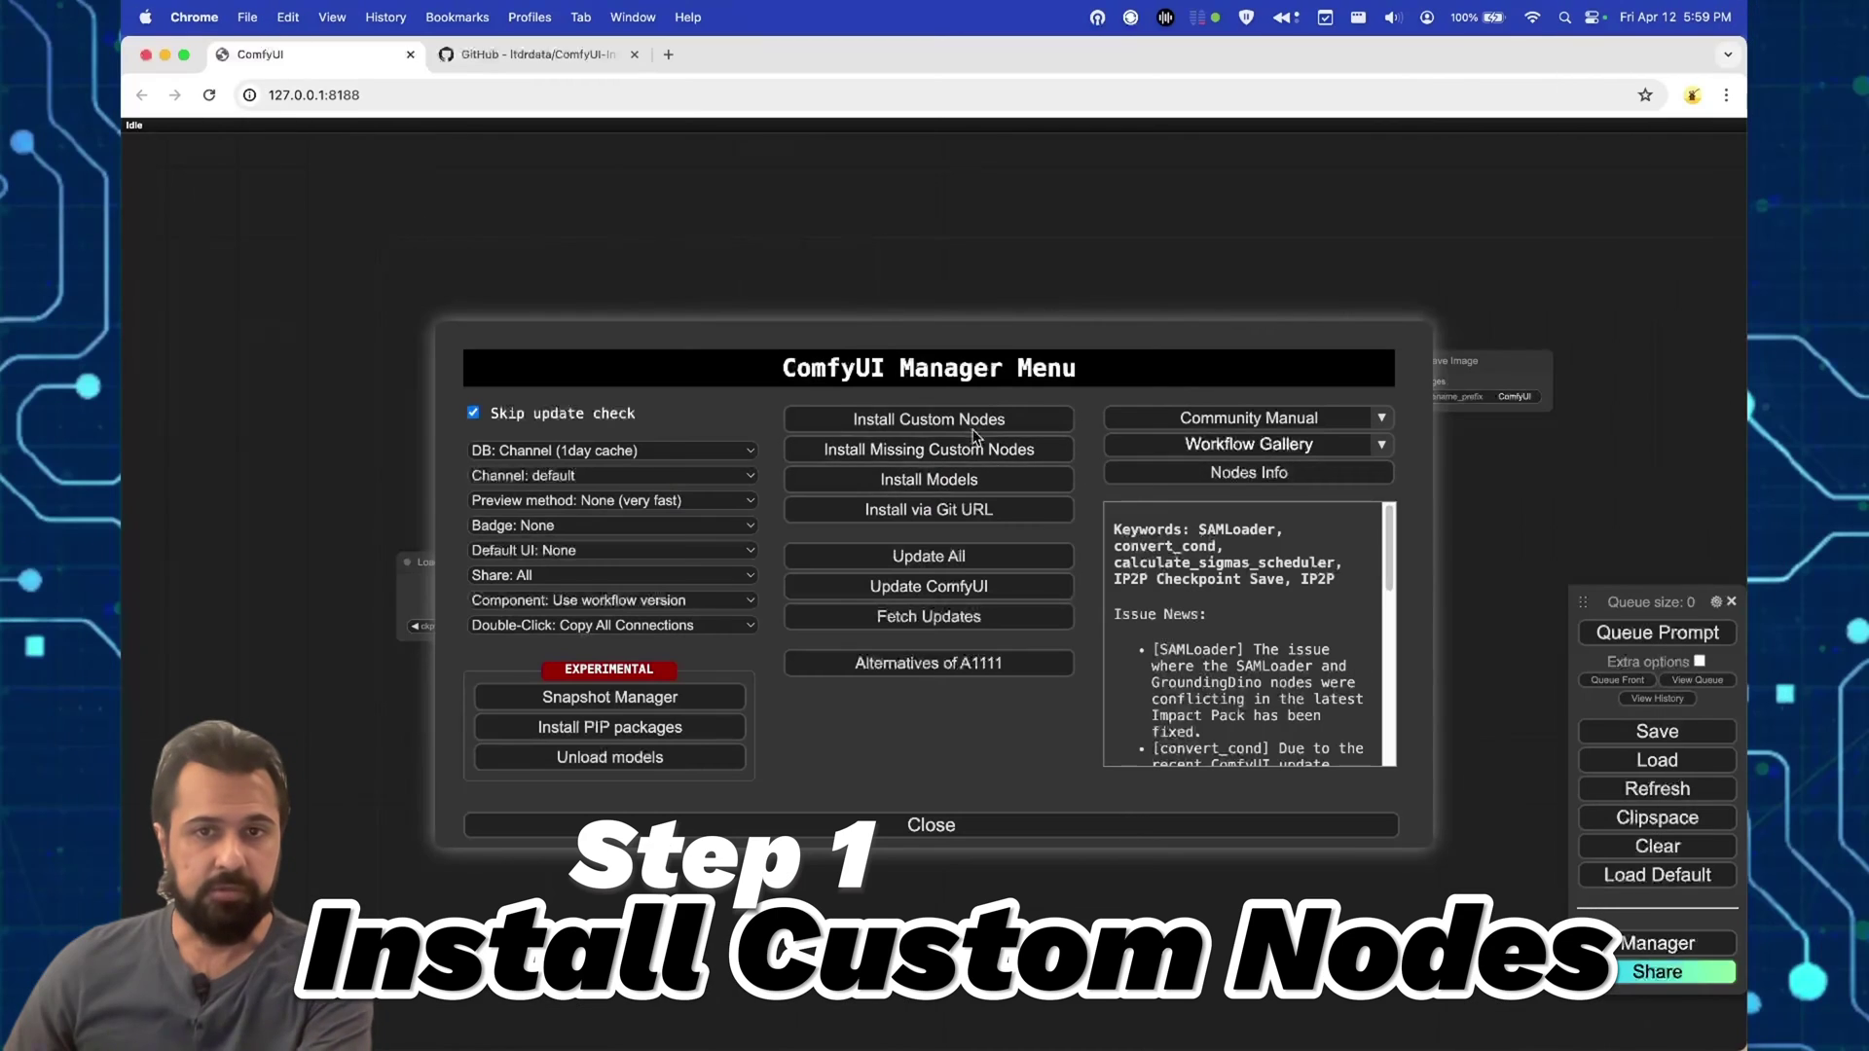
# Step: Search Install Custom Nodes by the Inspire Pack author's name, then view its GitHub page
pyautogui.click(972, 426)
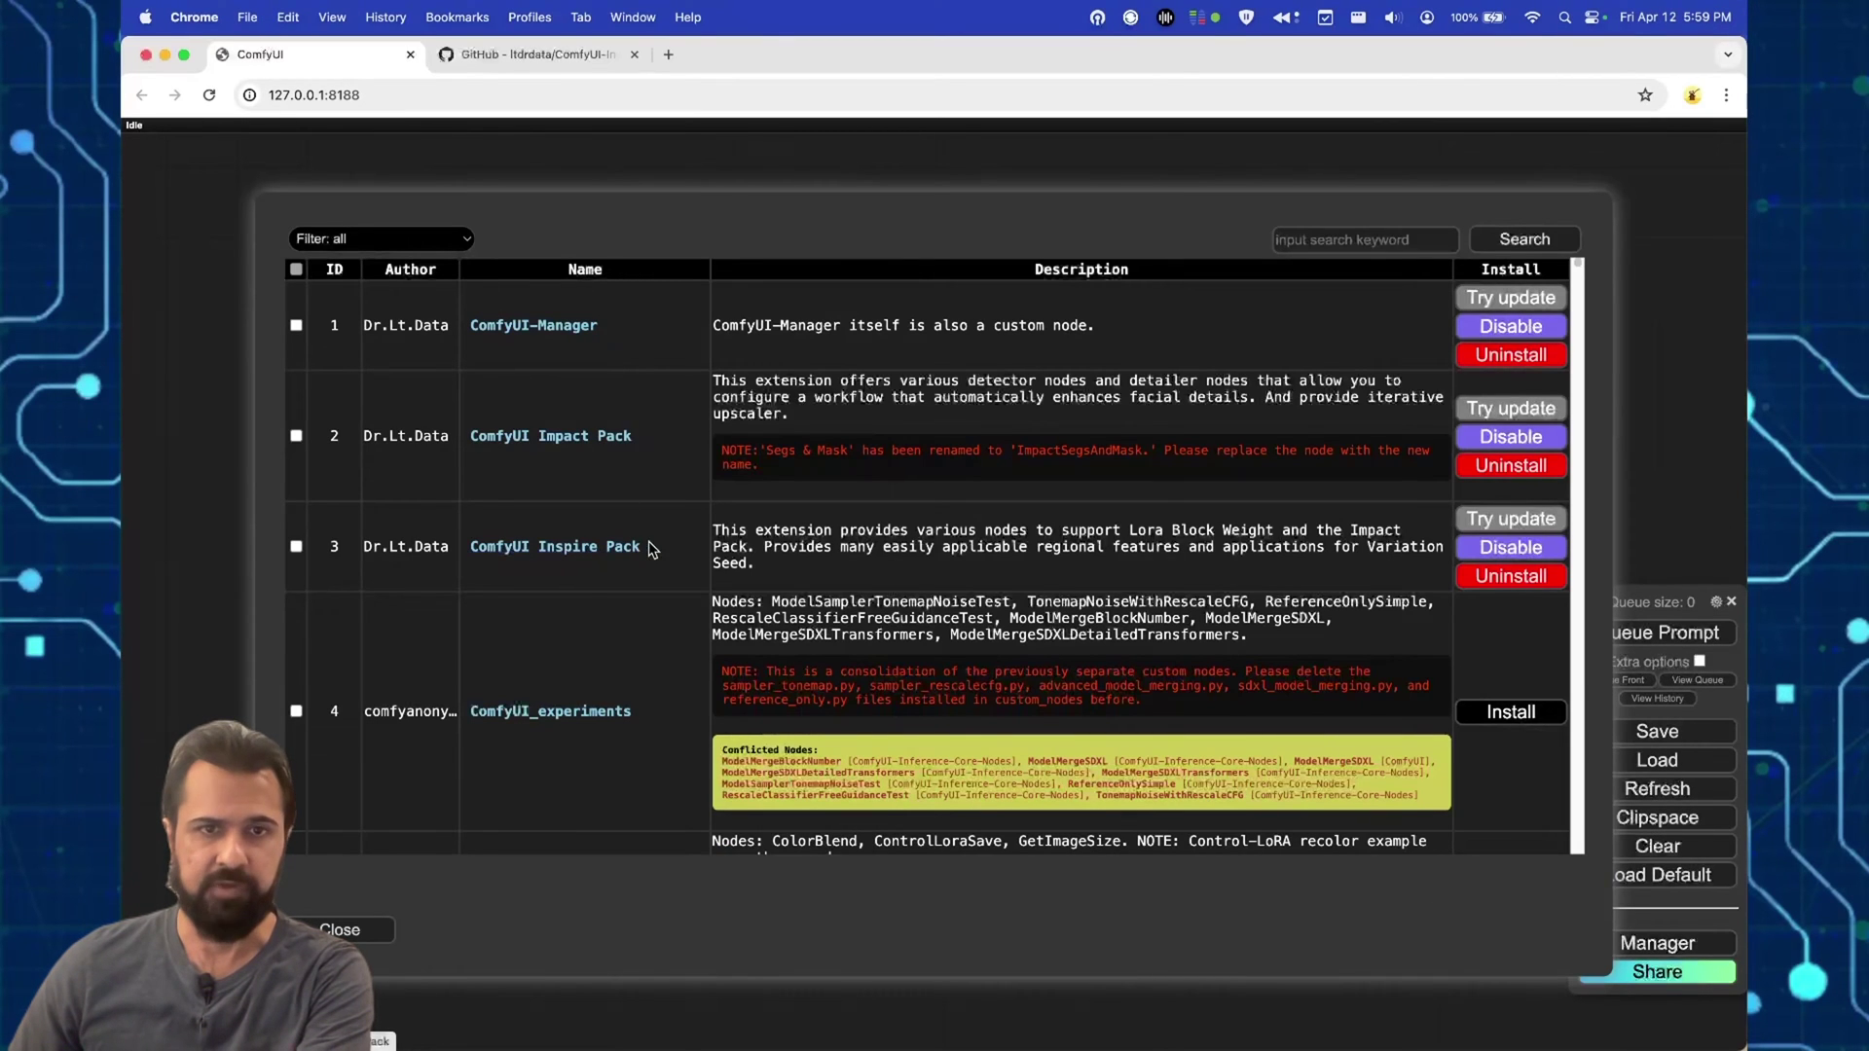
pyautogui.moveTo(450, 555); pyautogui.dragTo(368, 547)
pyautogui.rightClick(374, 546)
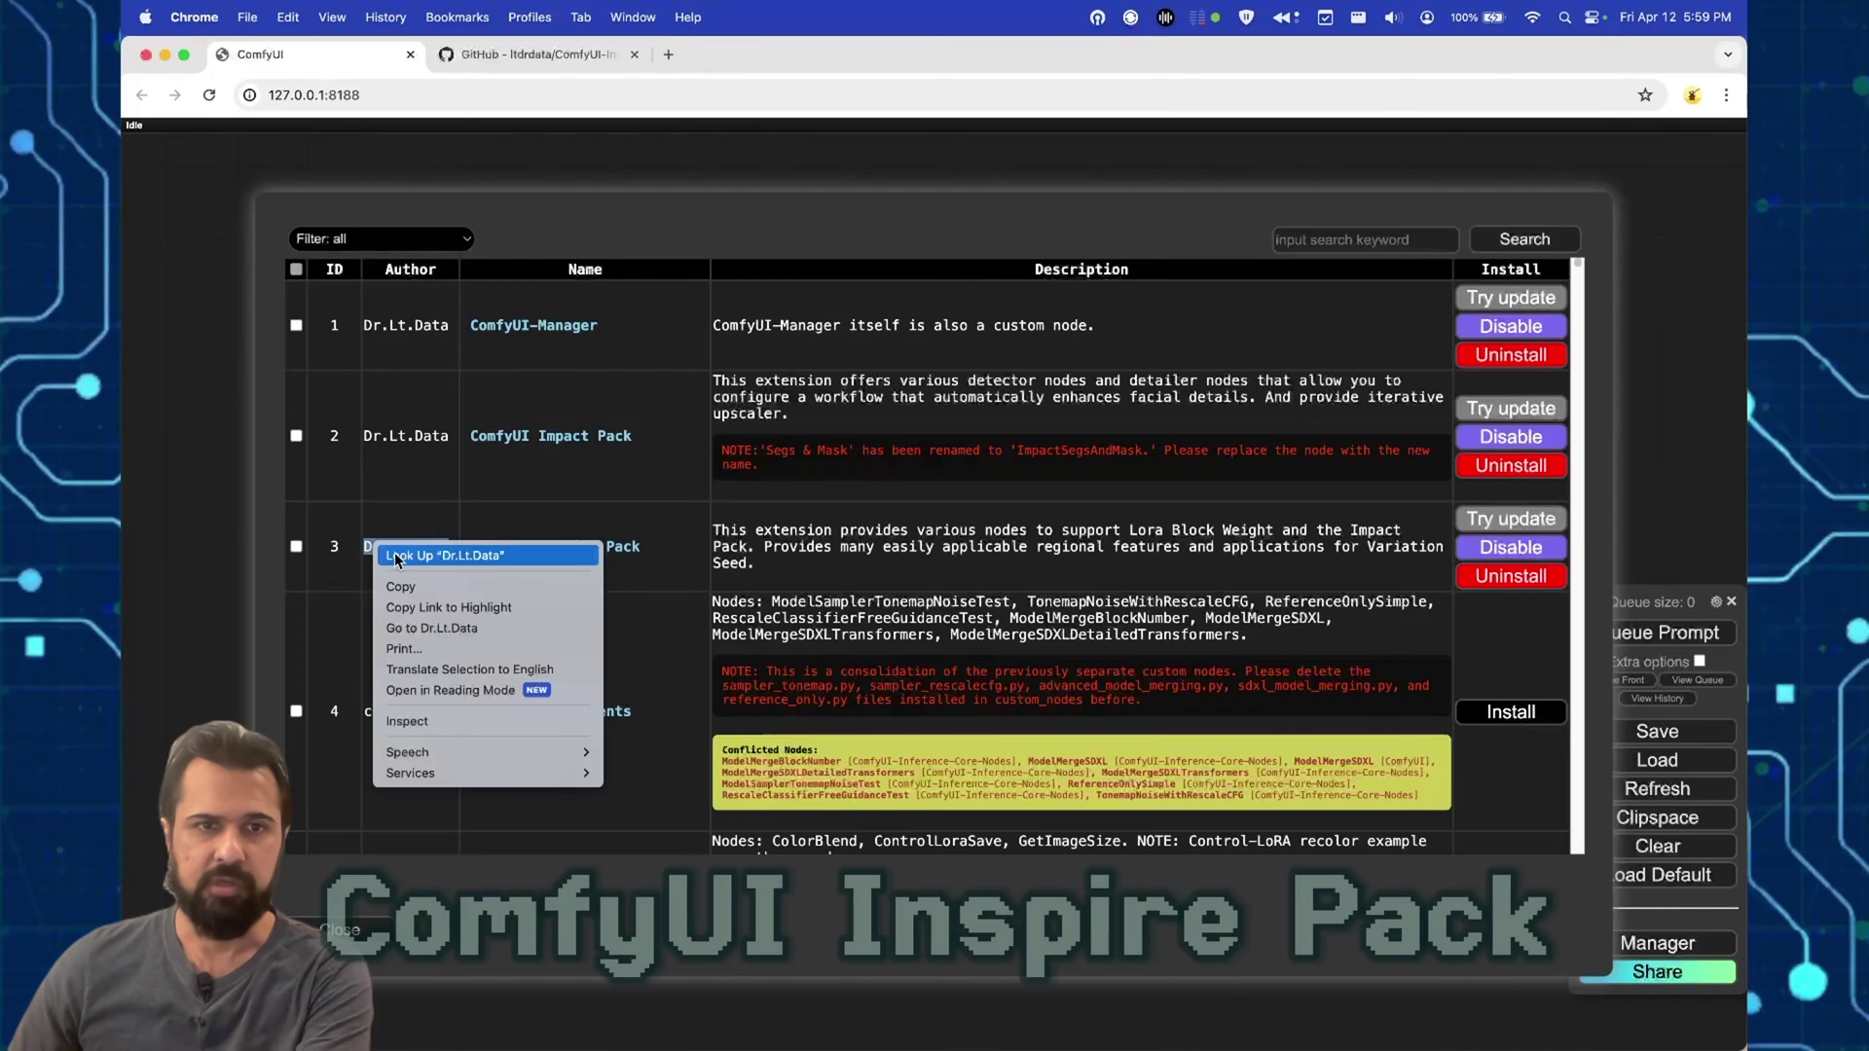
pyautogui.click(429, 587)
pyautogui.click(1332, 238)
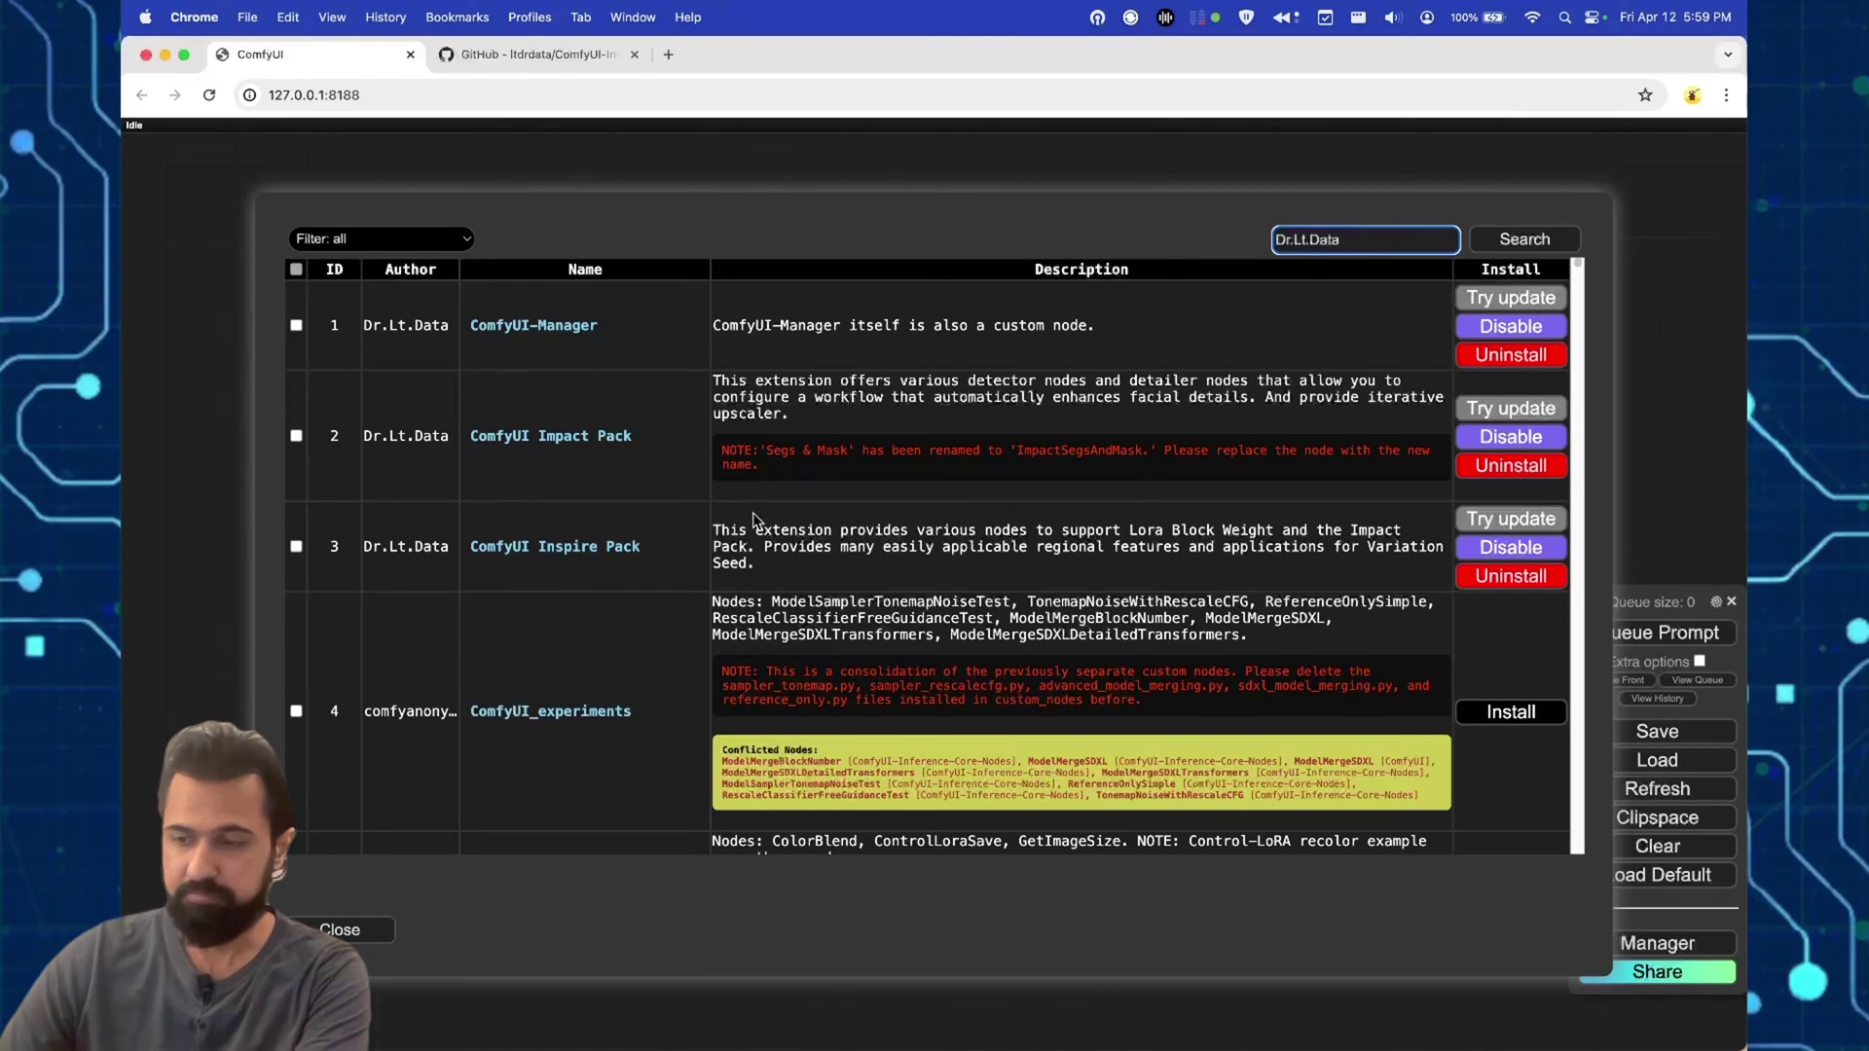
pyautogui.press('BackSpace')
pyautogui.press('BackSpace')
pyautogui.press('BackSpace')
pyautogui.press('BackSpace')
pyautogui.press('BackSpace')
pyautogui.press('BackSpace')
pyautogui.press('BackSpace')
pyautogui.press('BackSpace')
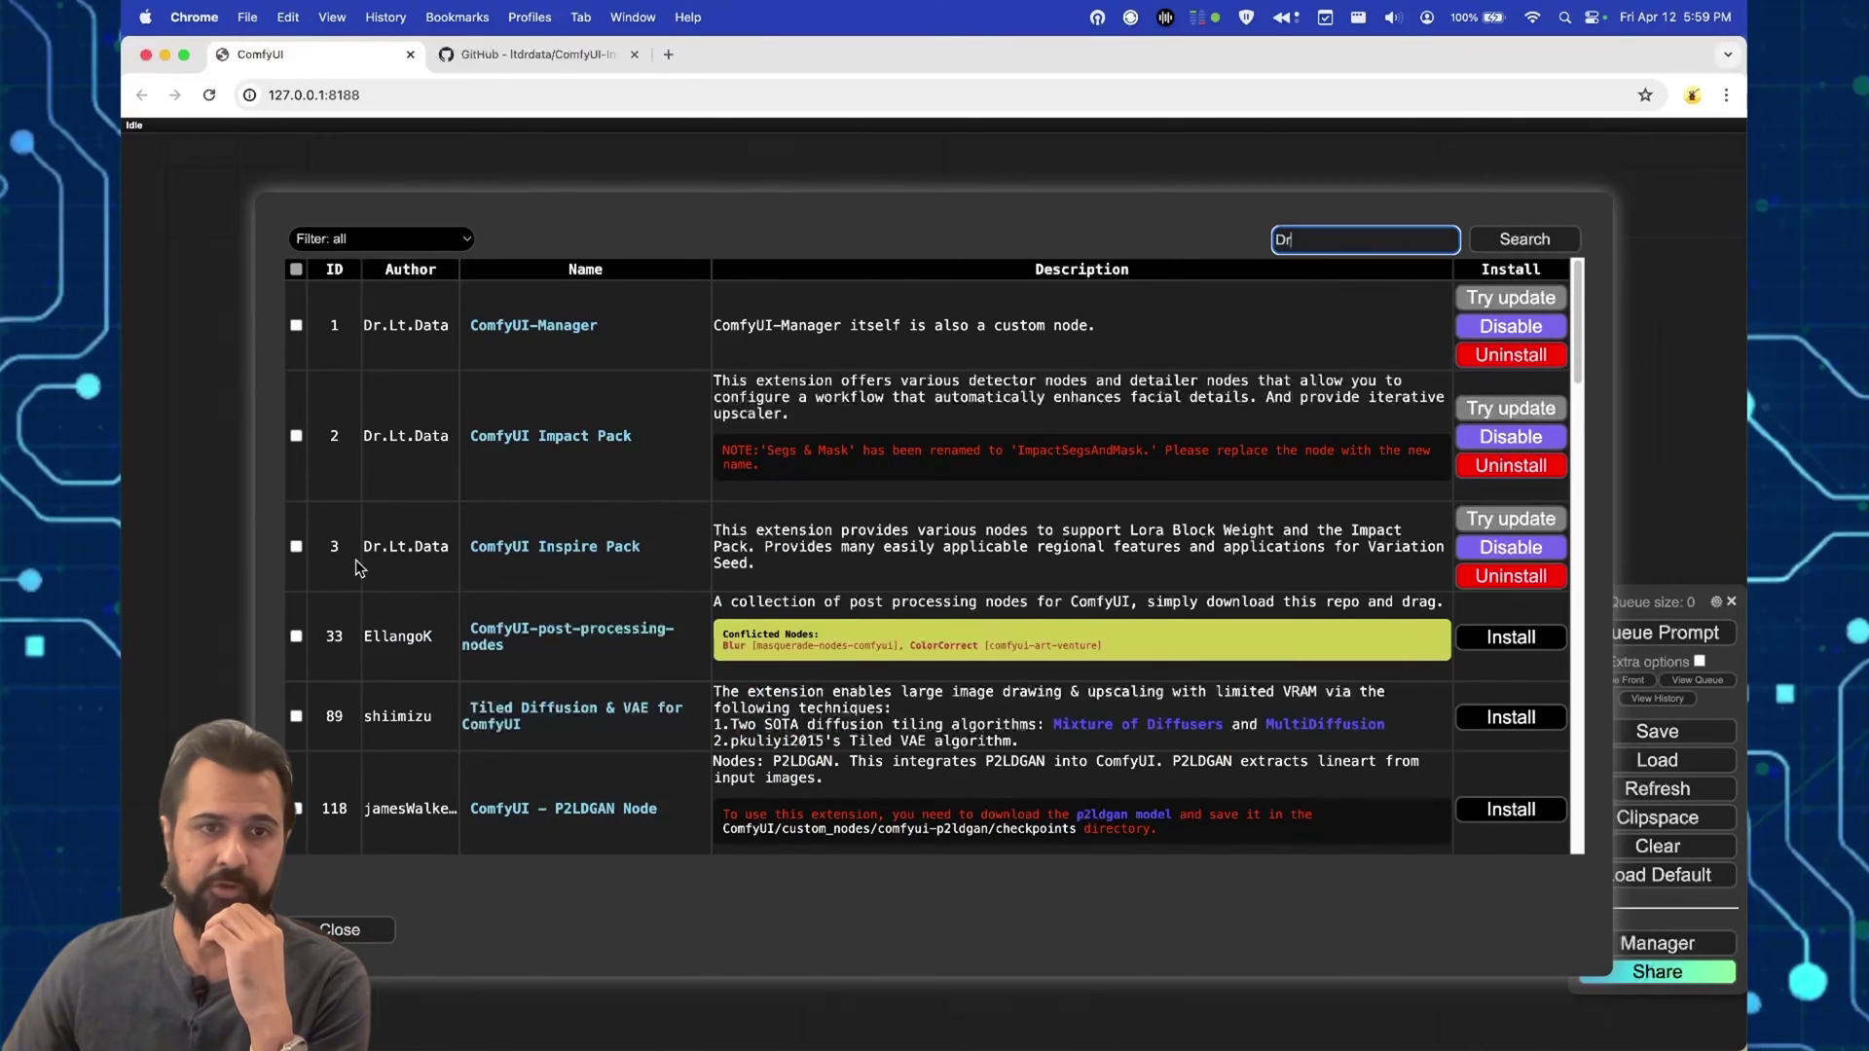
pyautogui.click(469, 50)
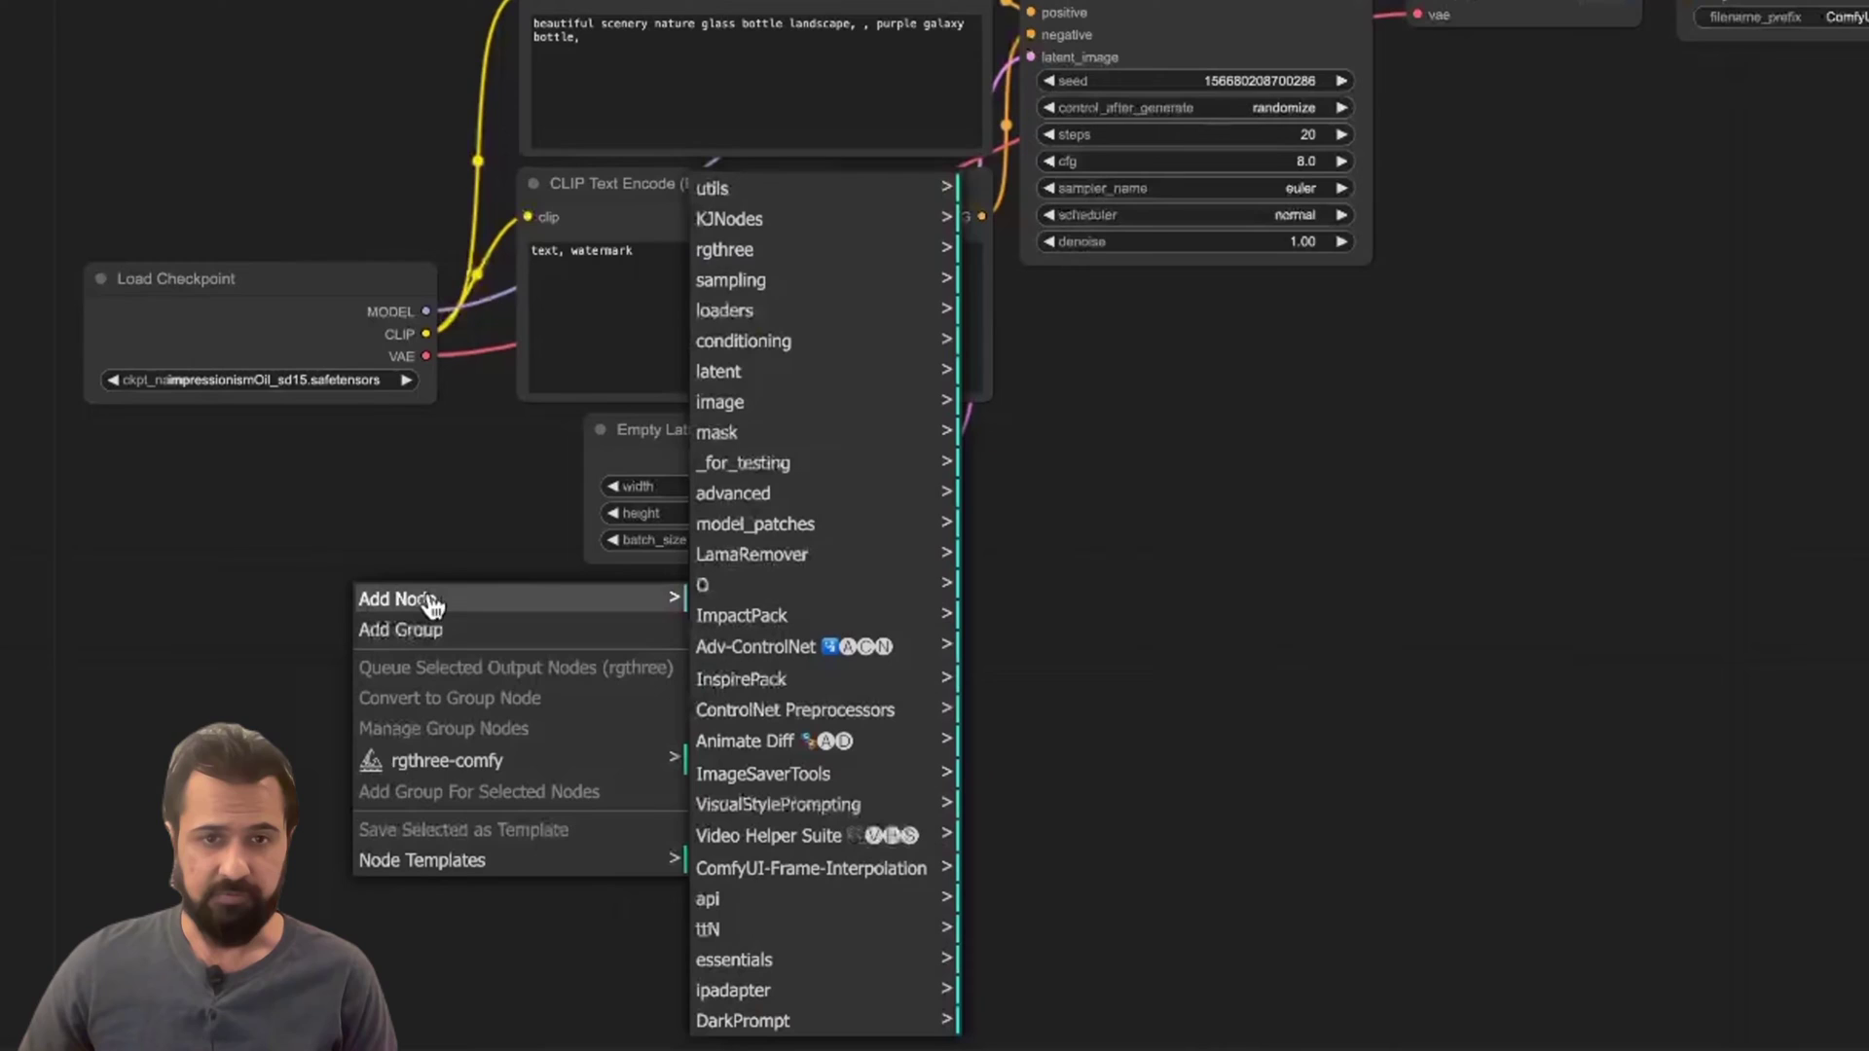
# Step: Browse the nodes provided by the InspirePack category
pyautogui.click(857, 699)
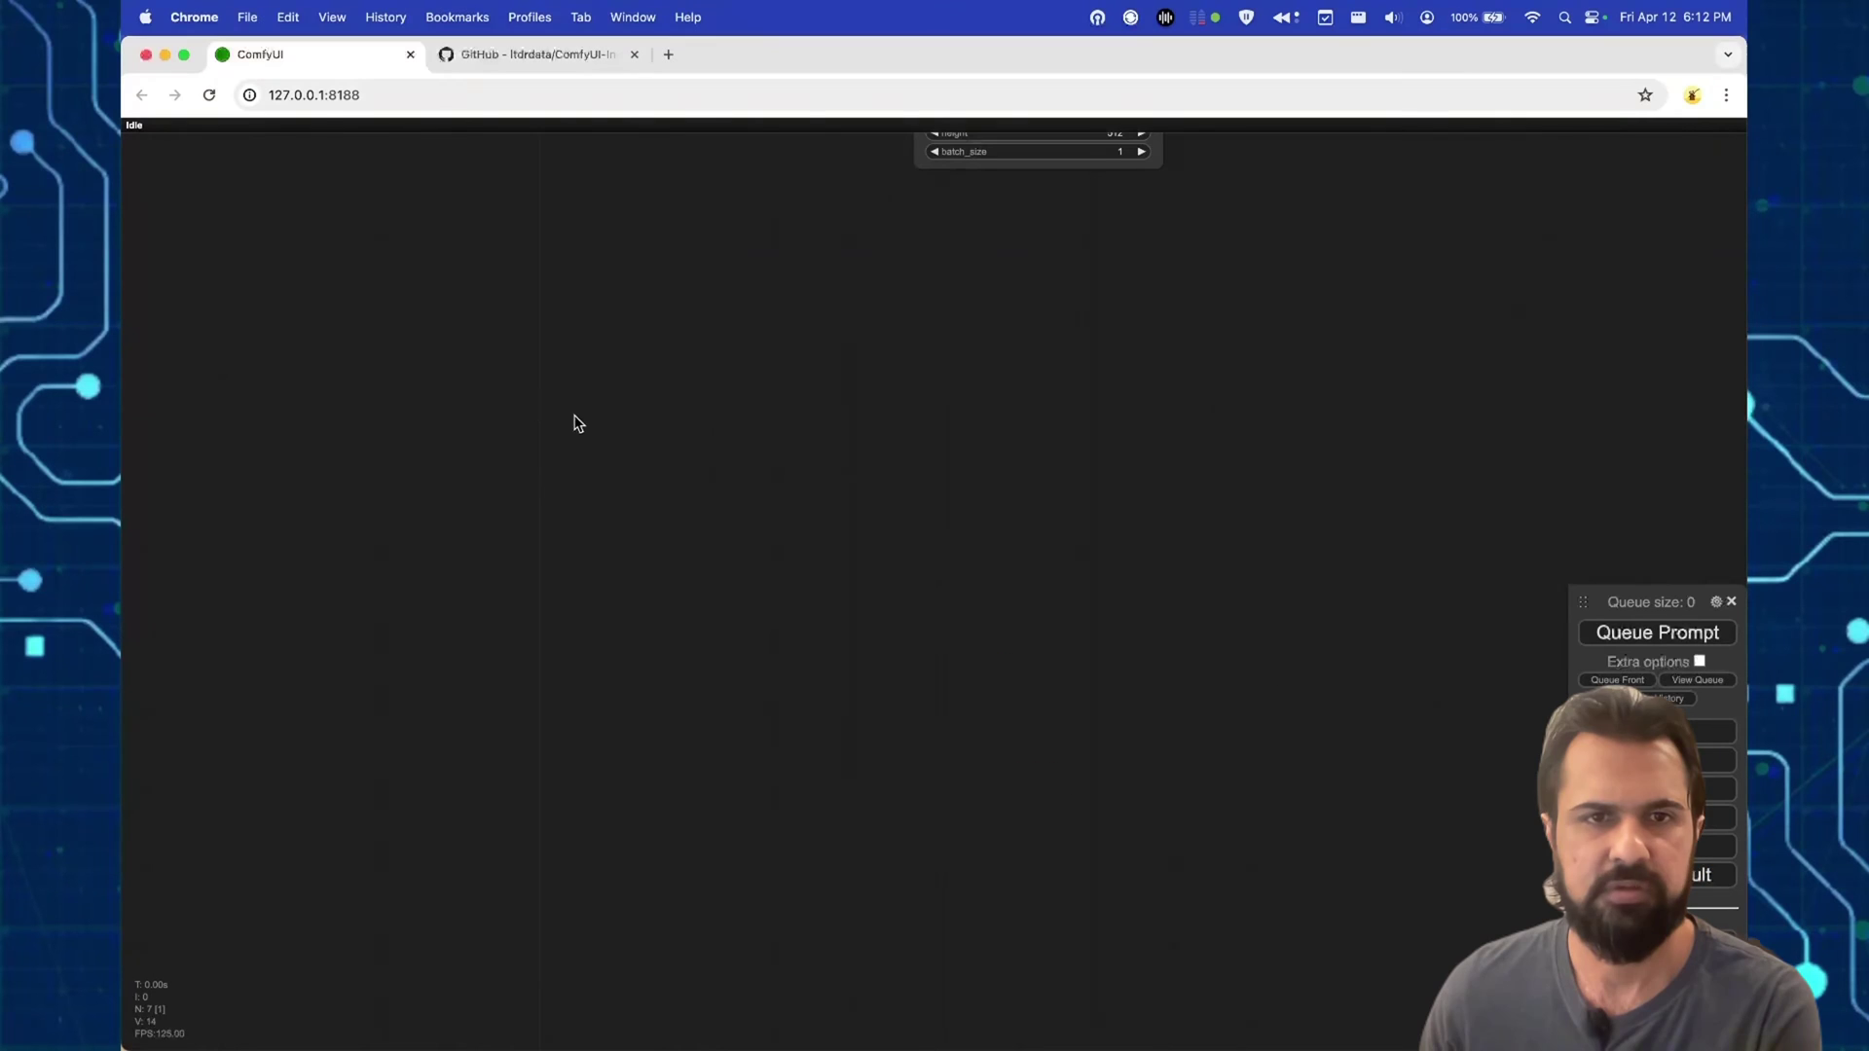
# Step: Add a Load Checkpoint node using the zavychromaxl_v60 checkpoint
pyautogui.doubleClick(574, 421)
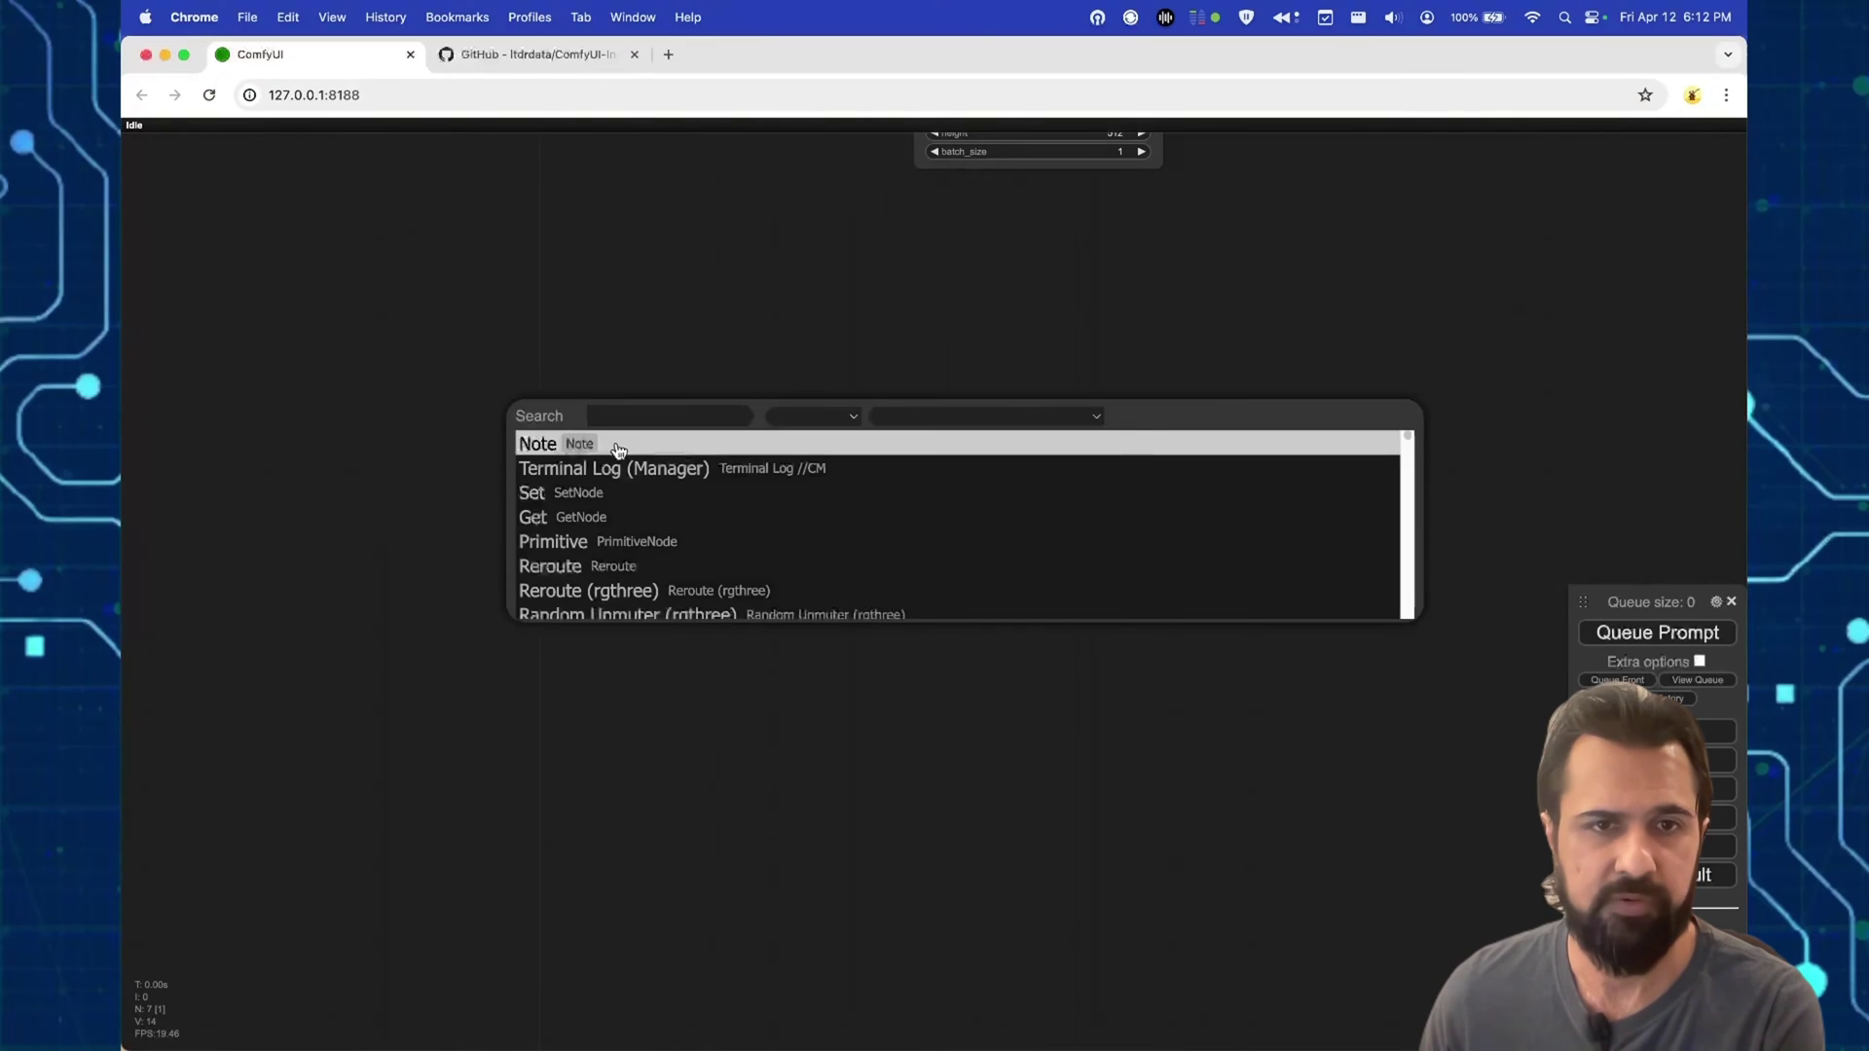
pyautogui.click(758, 458)
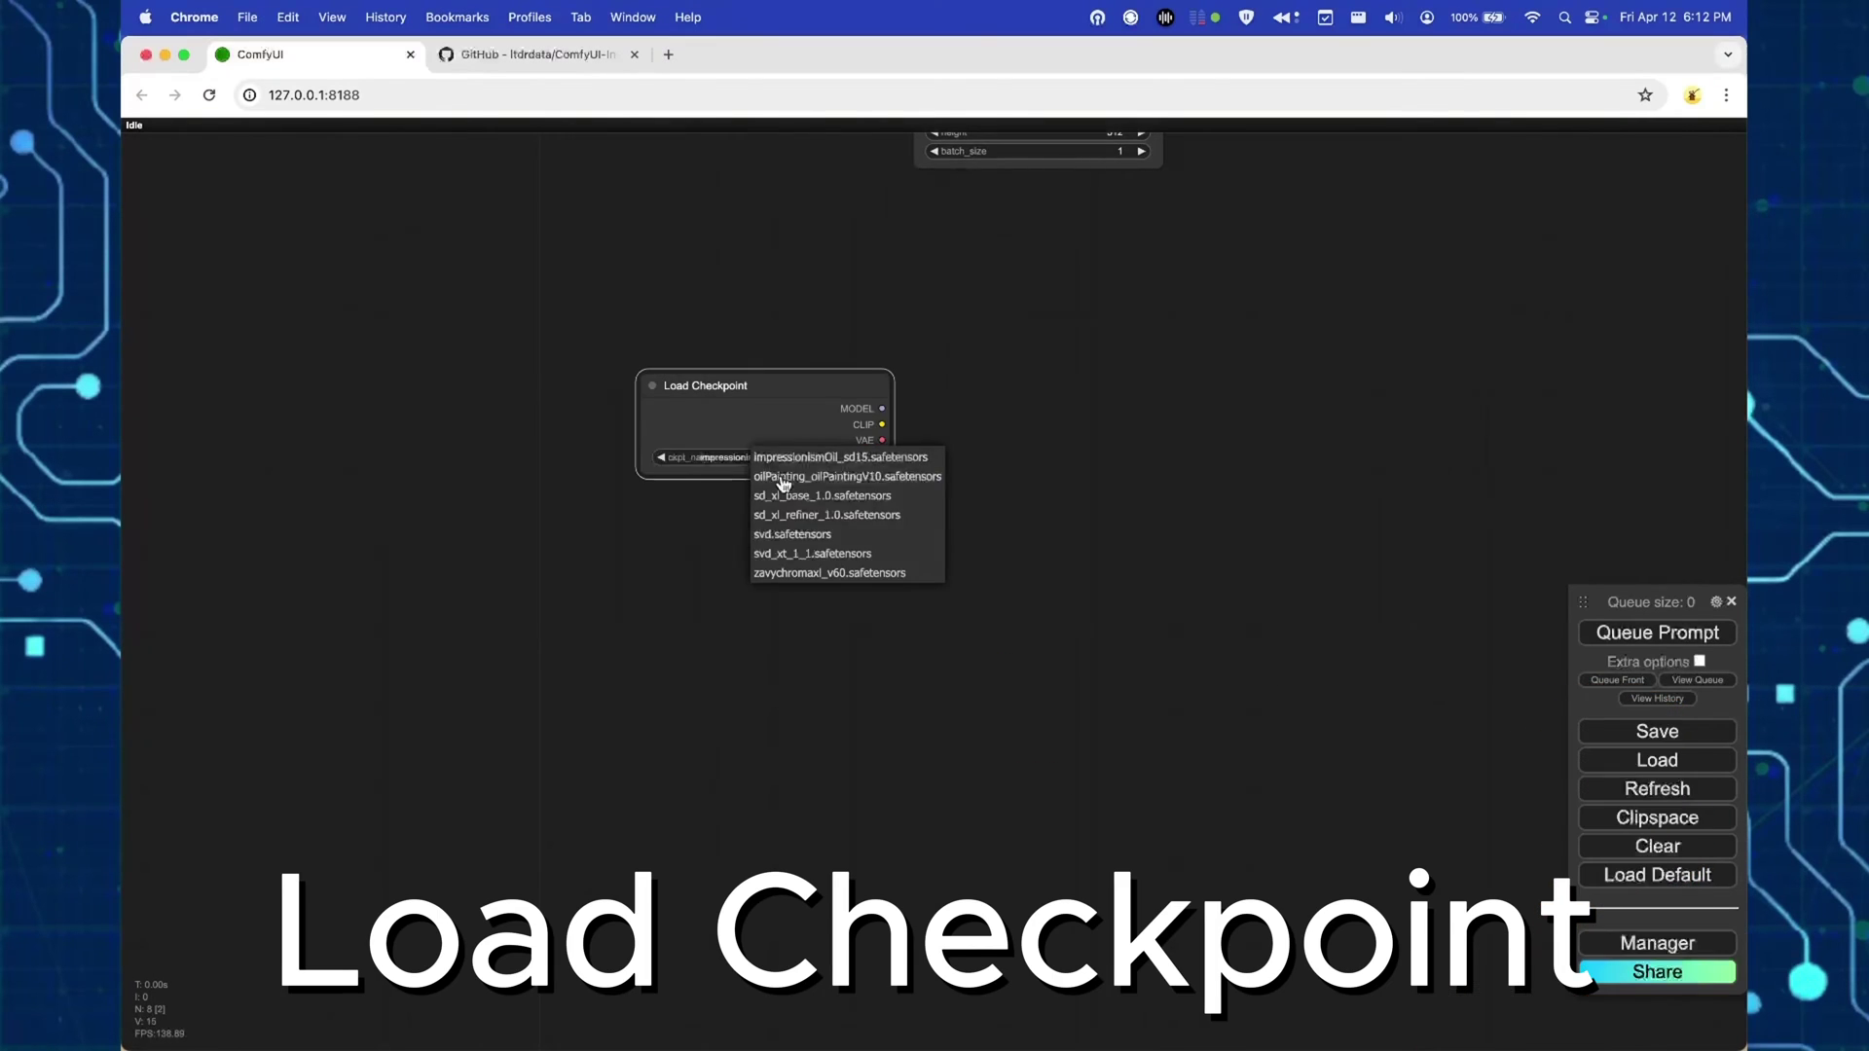
pyautogui.click(828, 573)
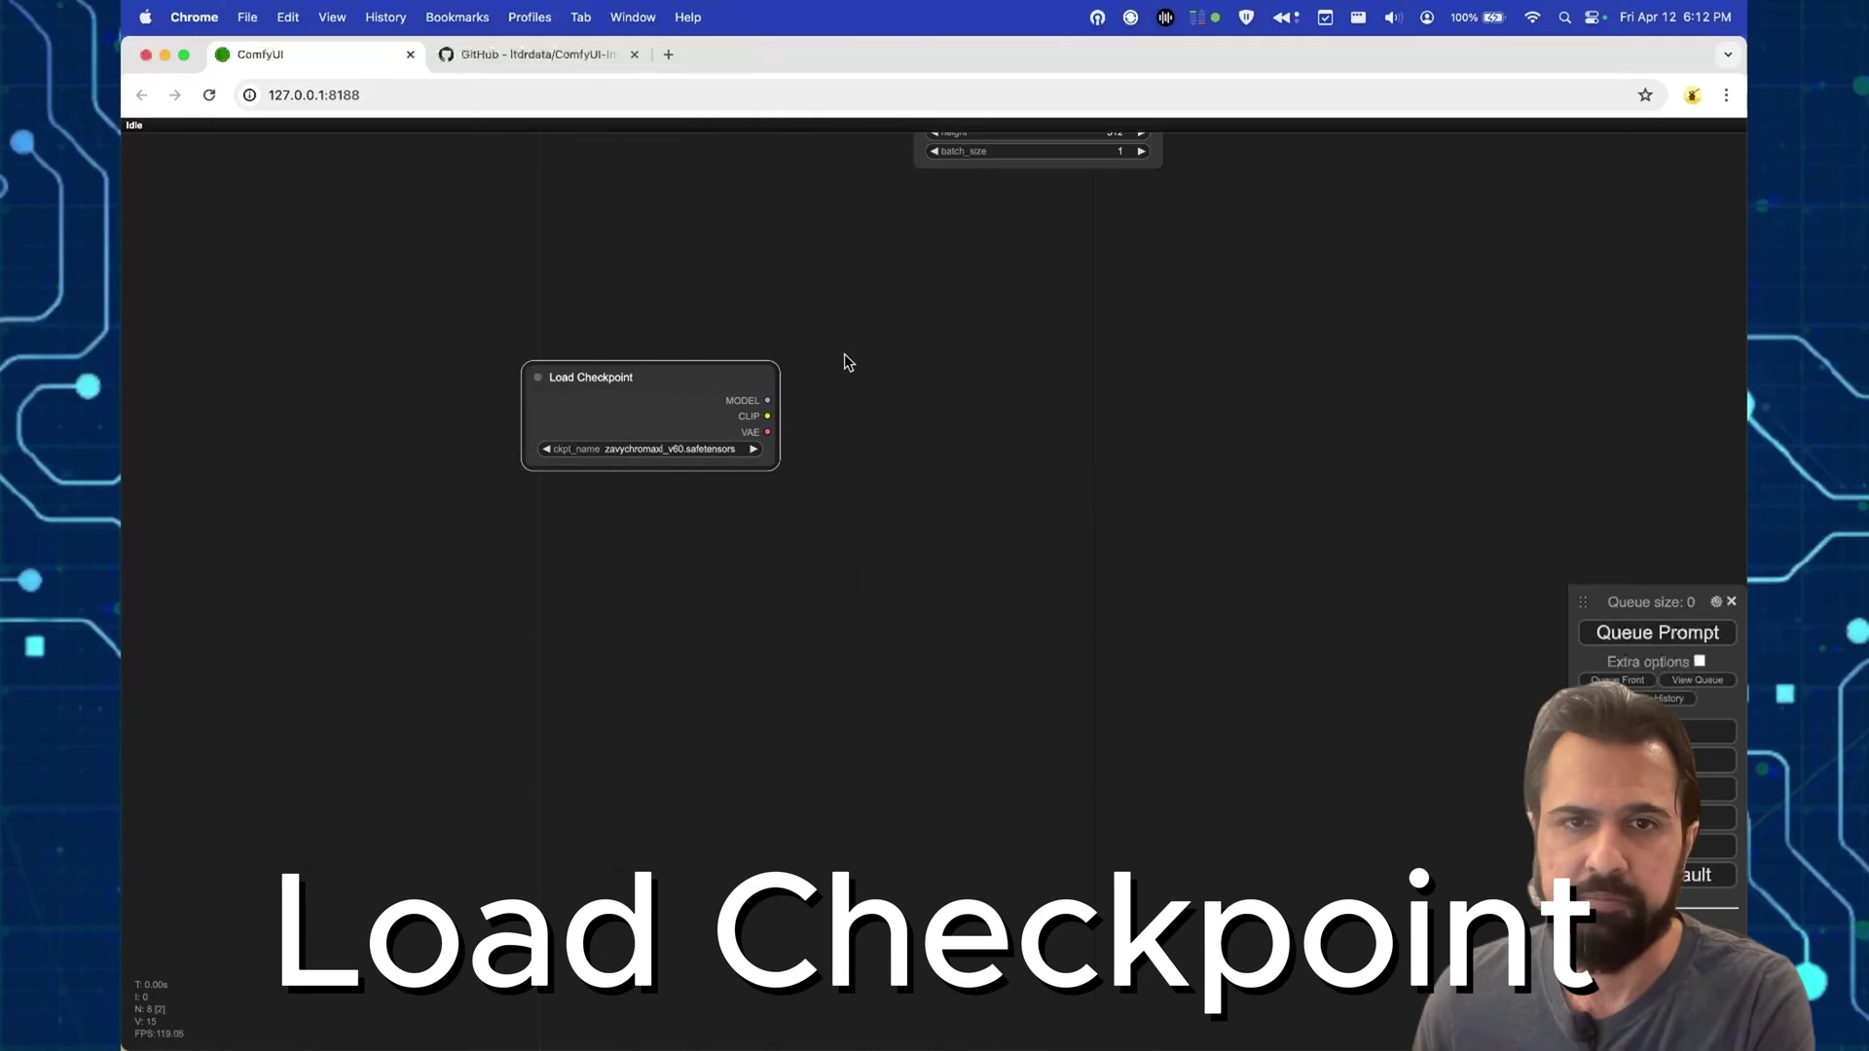
# Step: Add CLIP Text Encode, Empty Latent Image and KSampler nodes
pyautogui.doubleClick(843, 355)
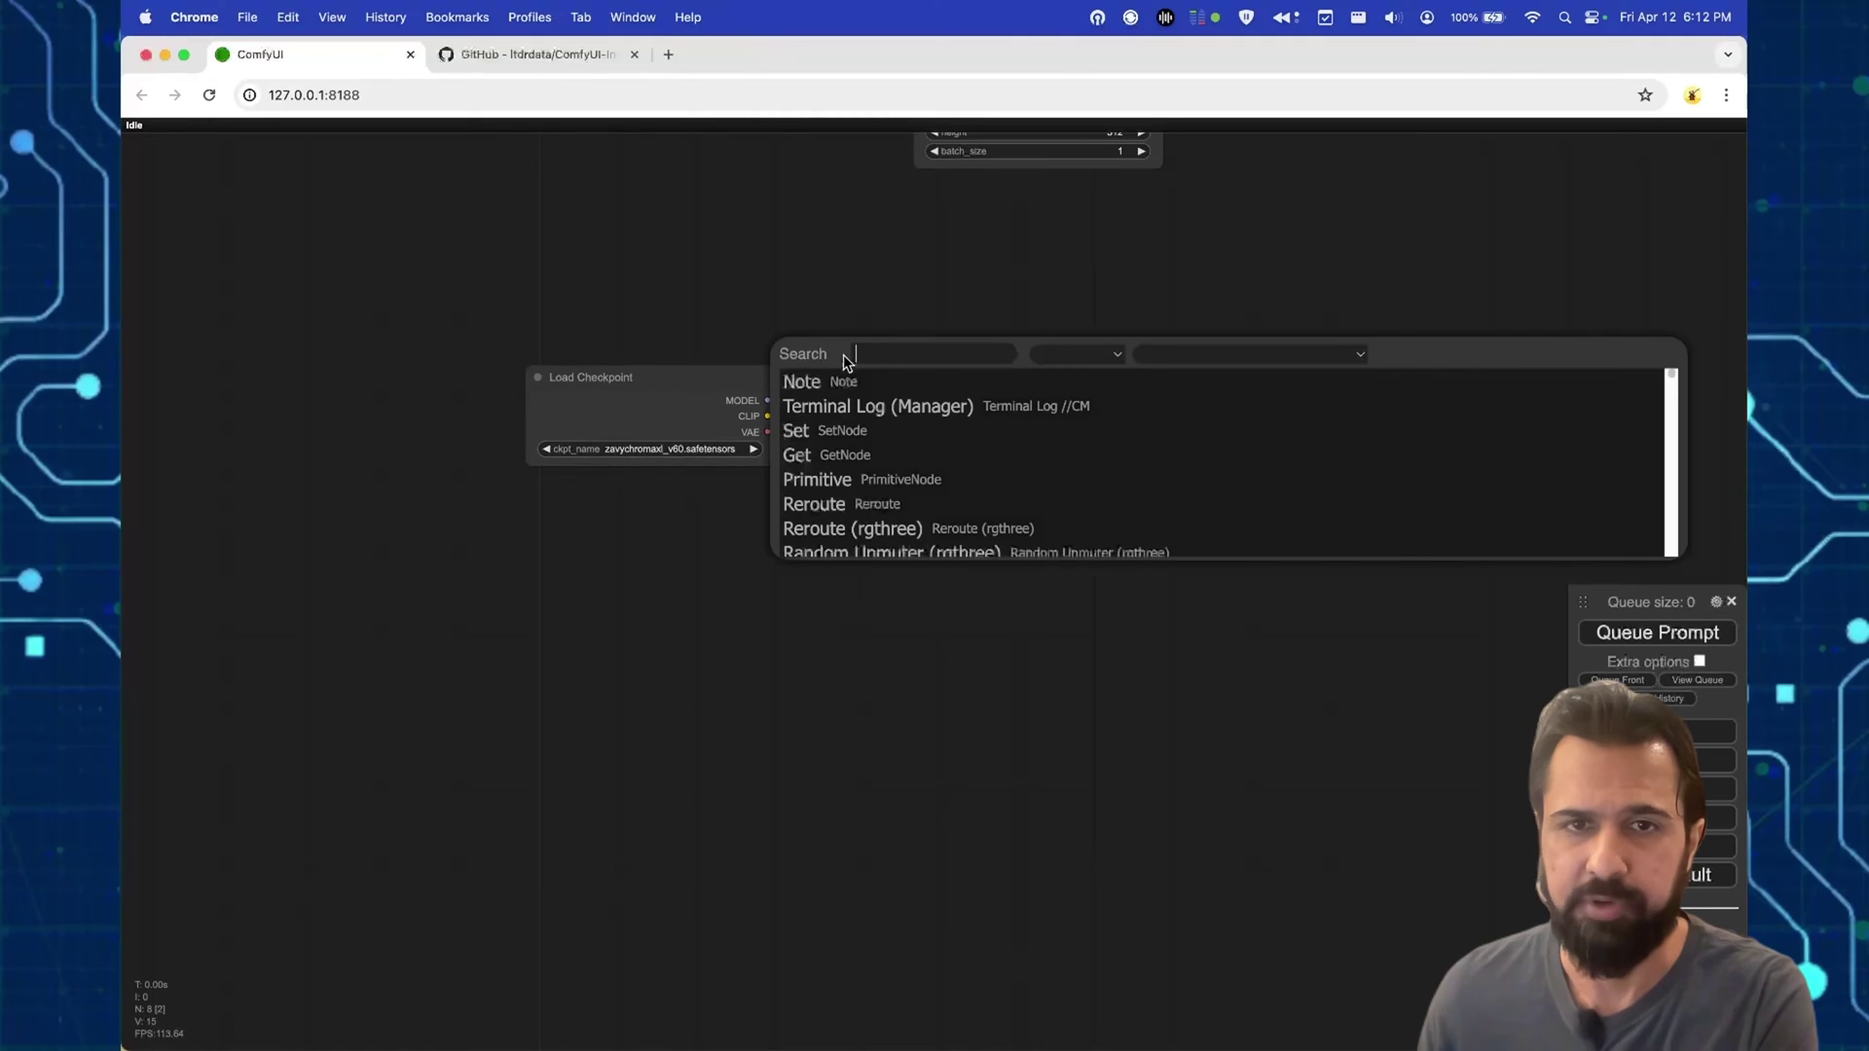
pyautogui.write('clip')
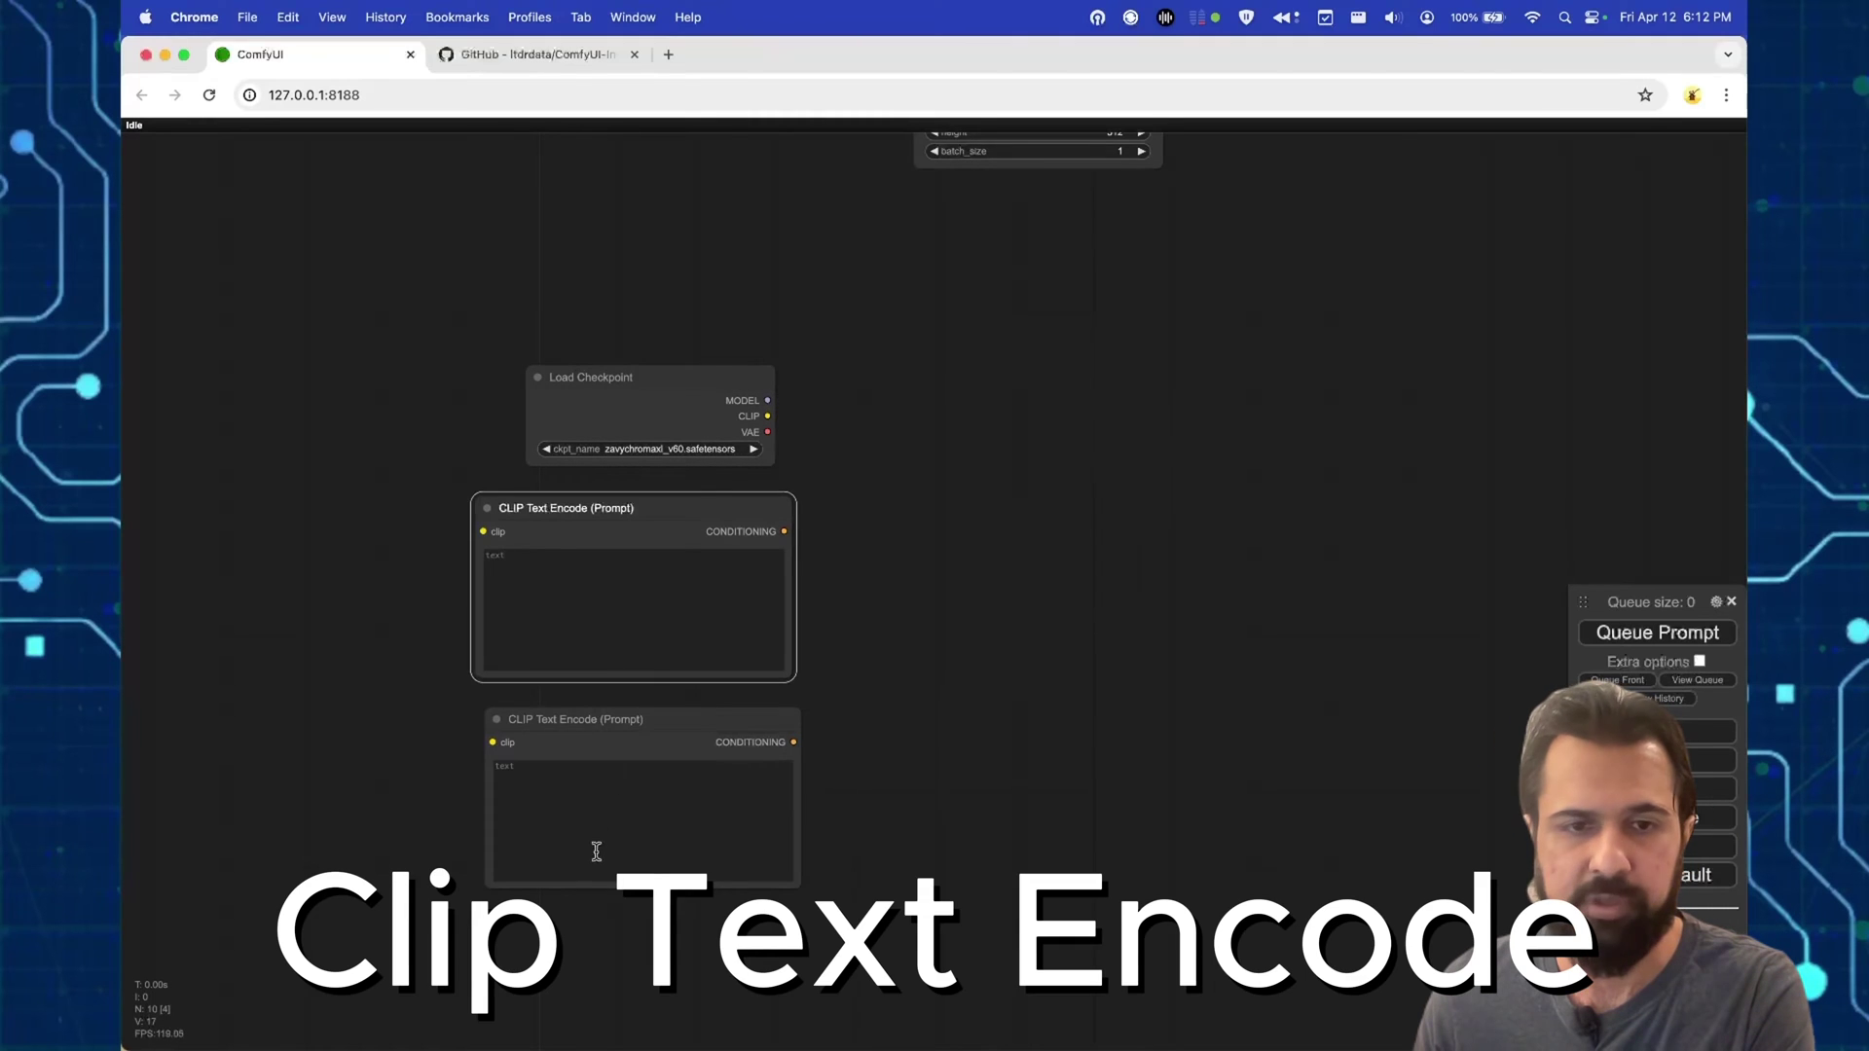
pyautogui.doubleClick(590, 926)
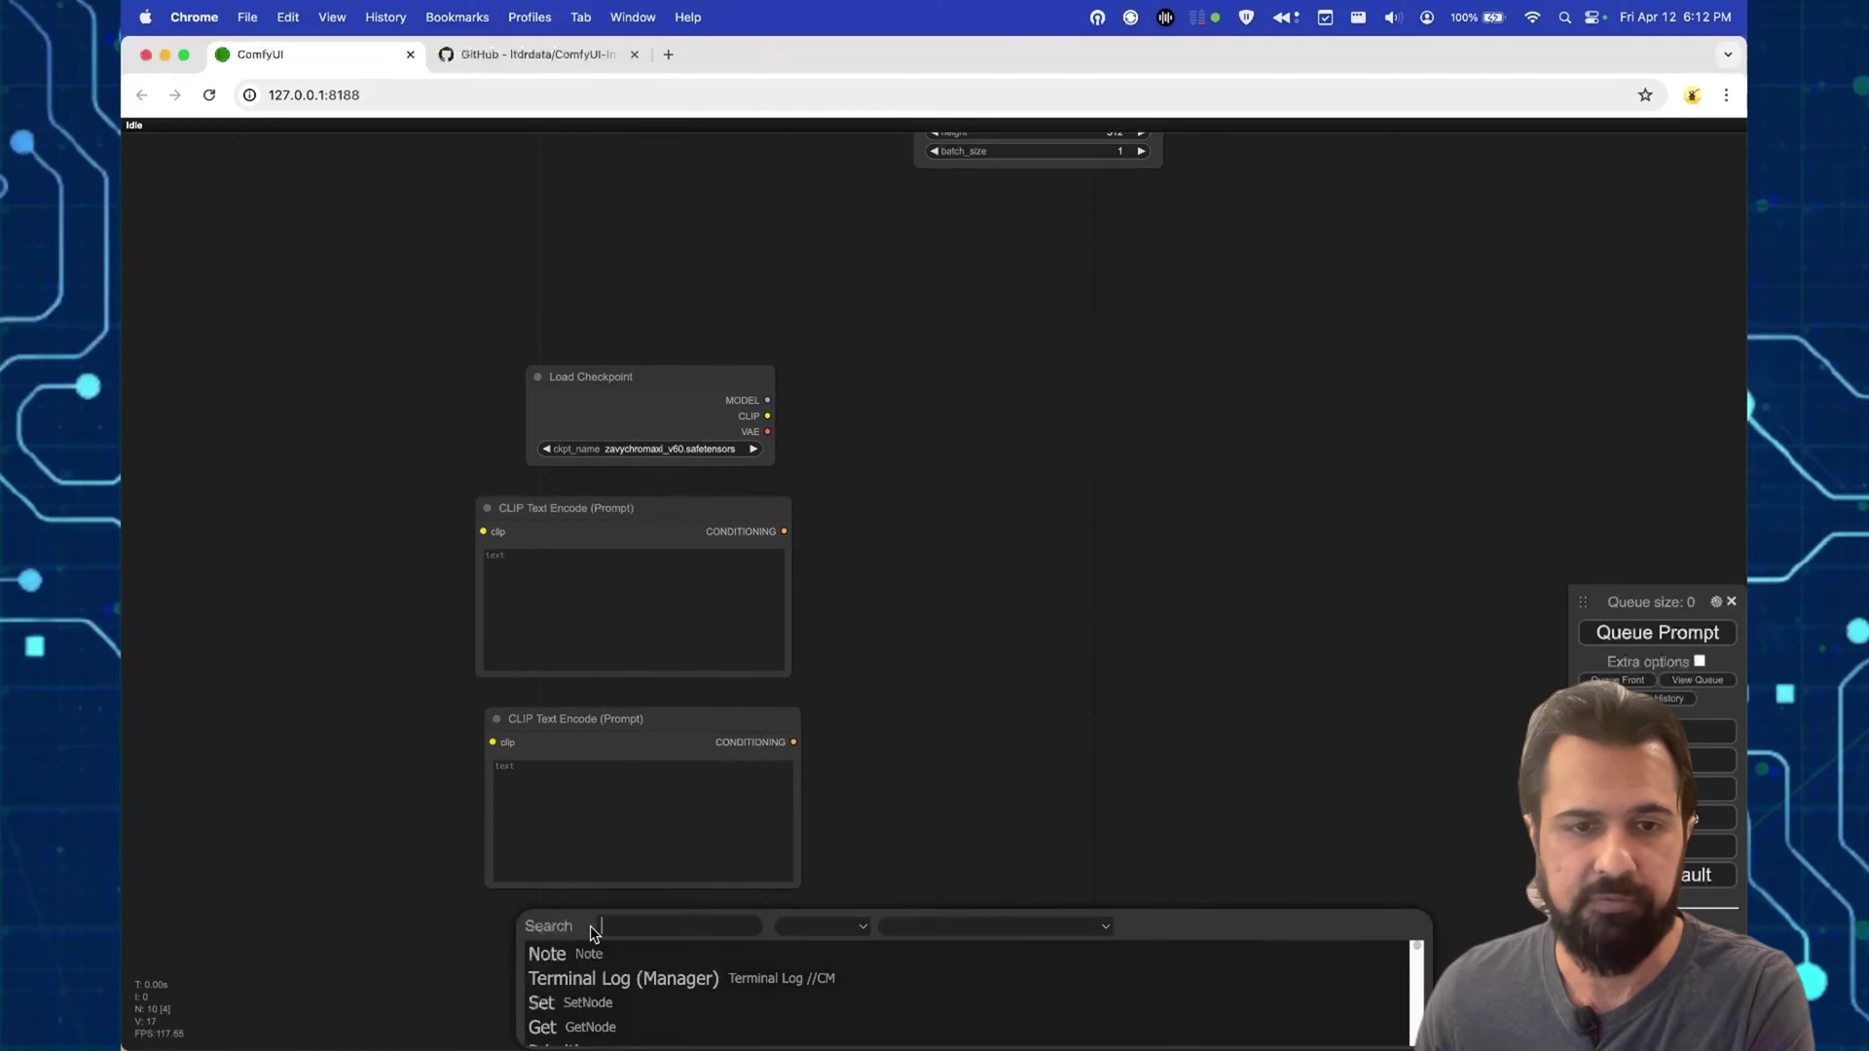
pyautogui.write('latent')
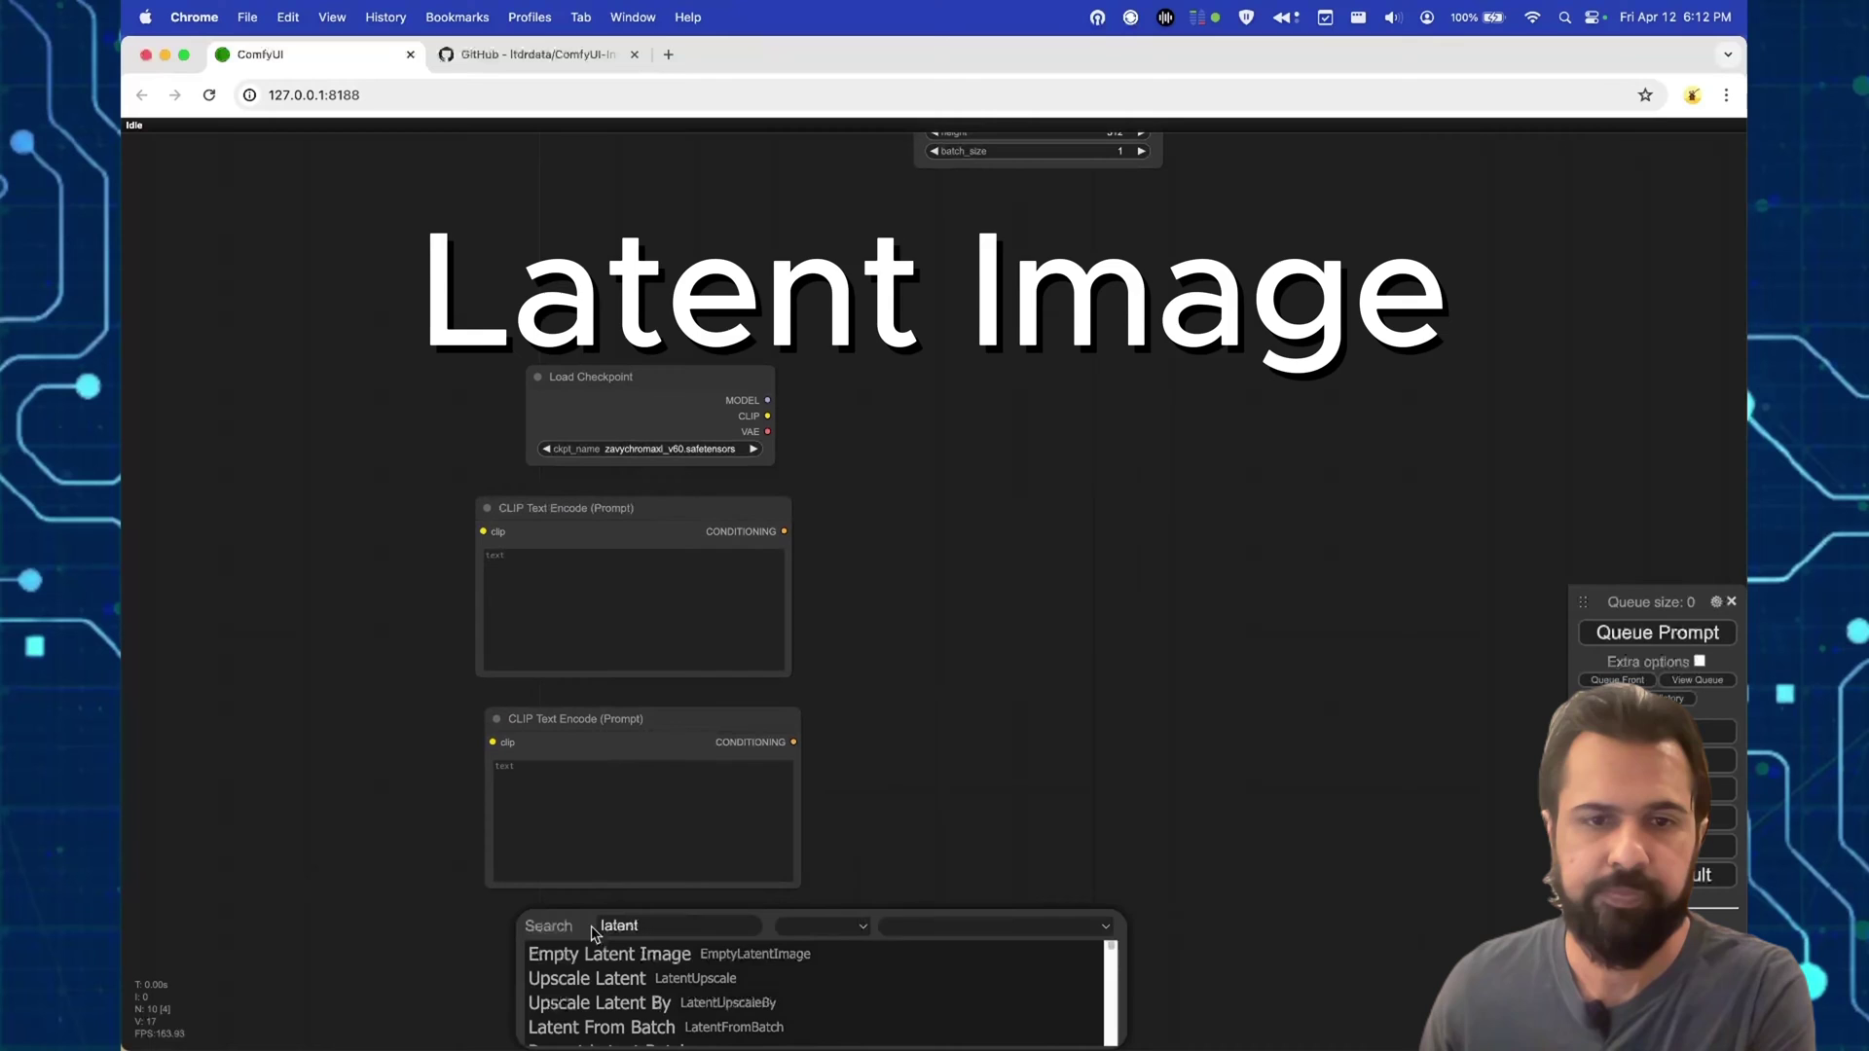
pyautogui.press('Return')
pyautogui.doubleClick(1037, 408)
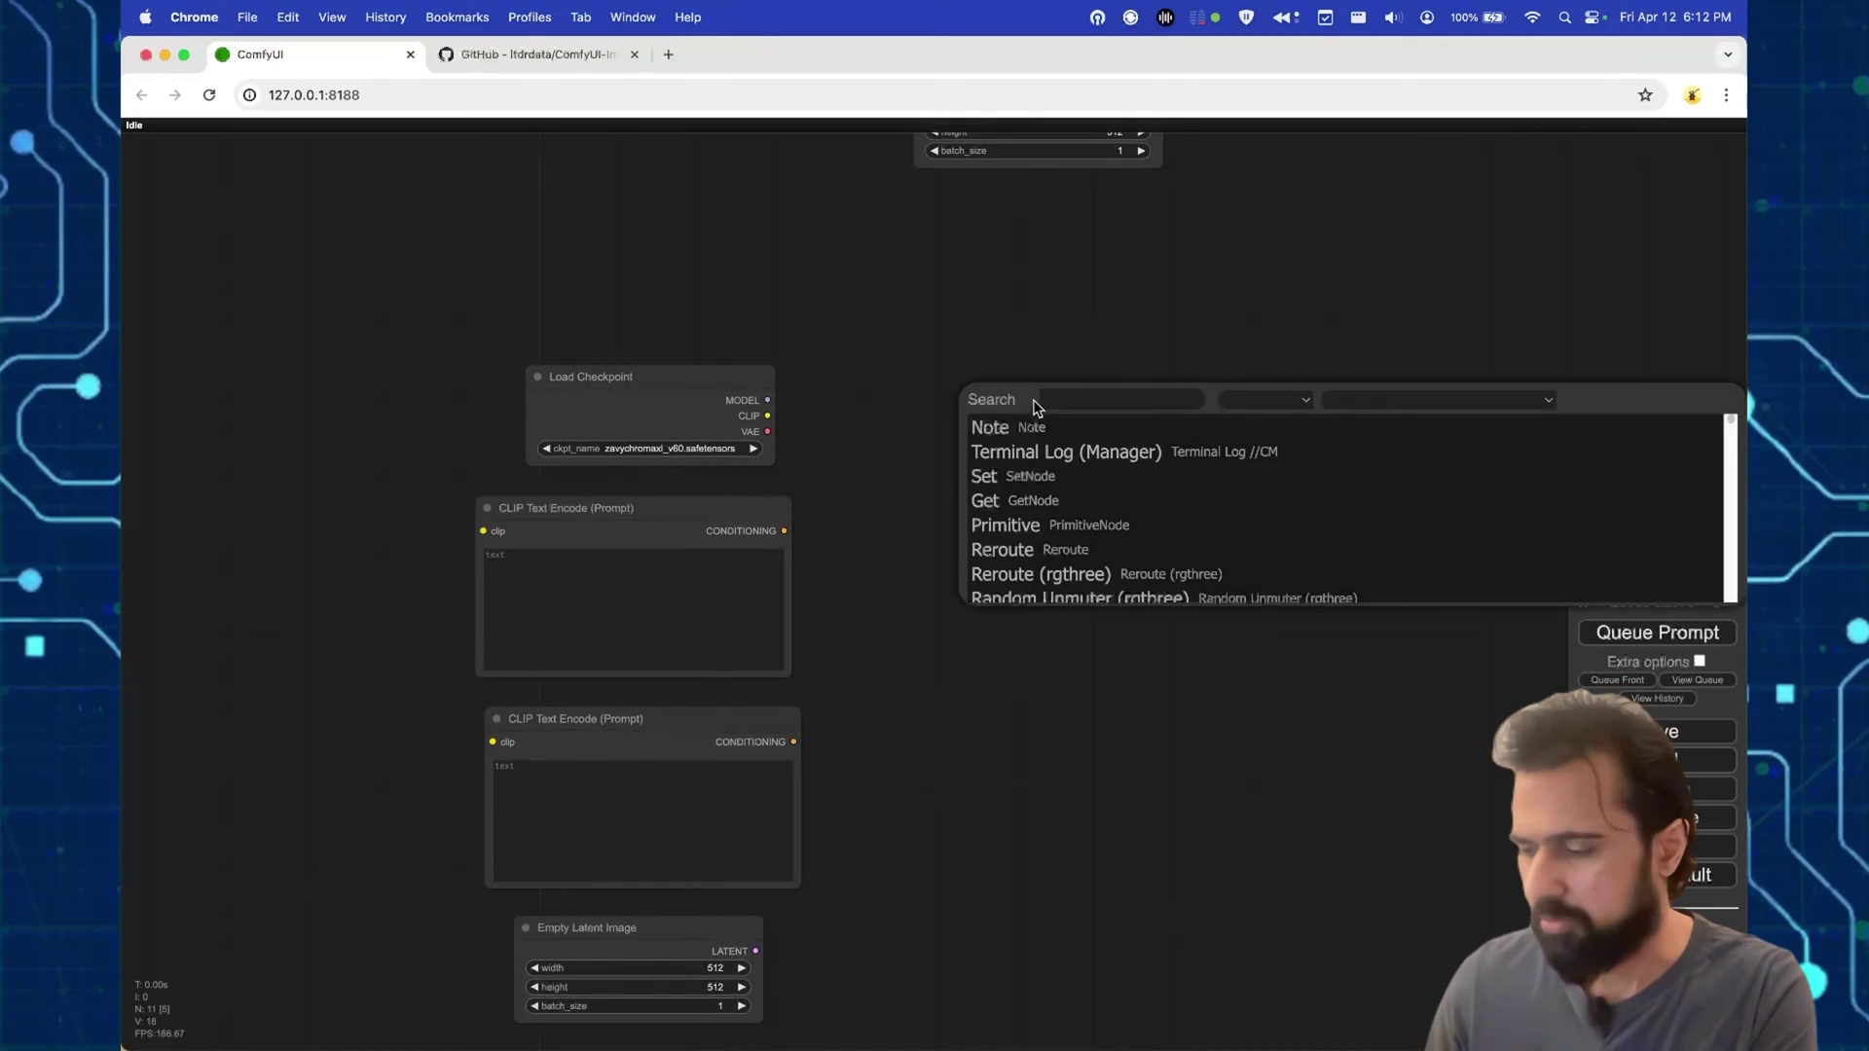
pyautogui.write('sam')
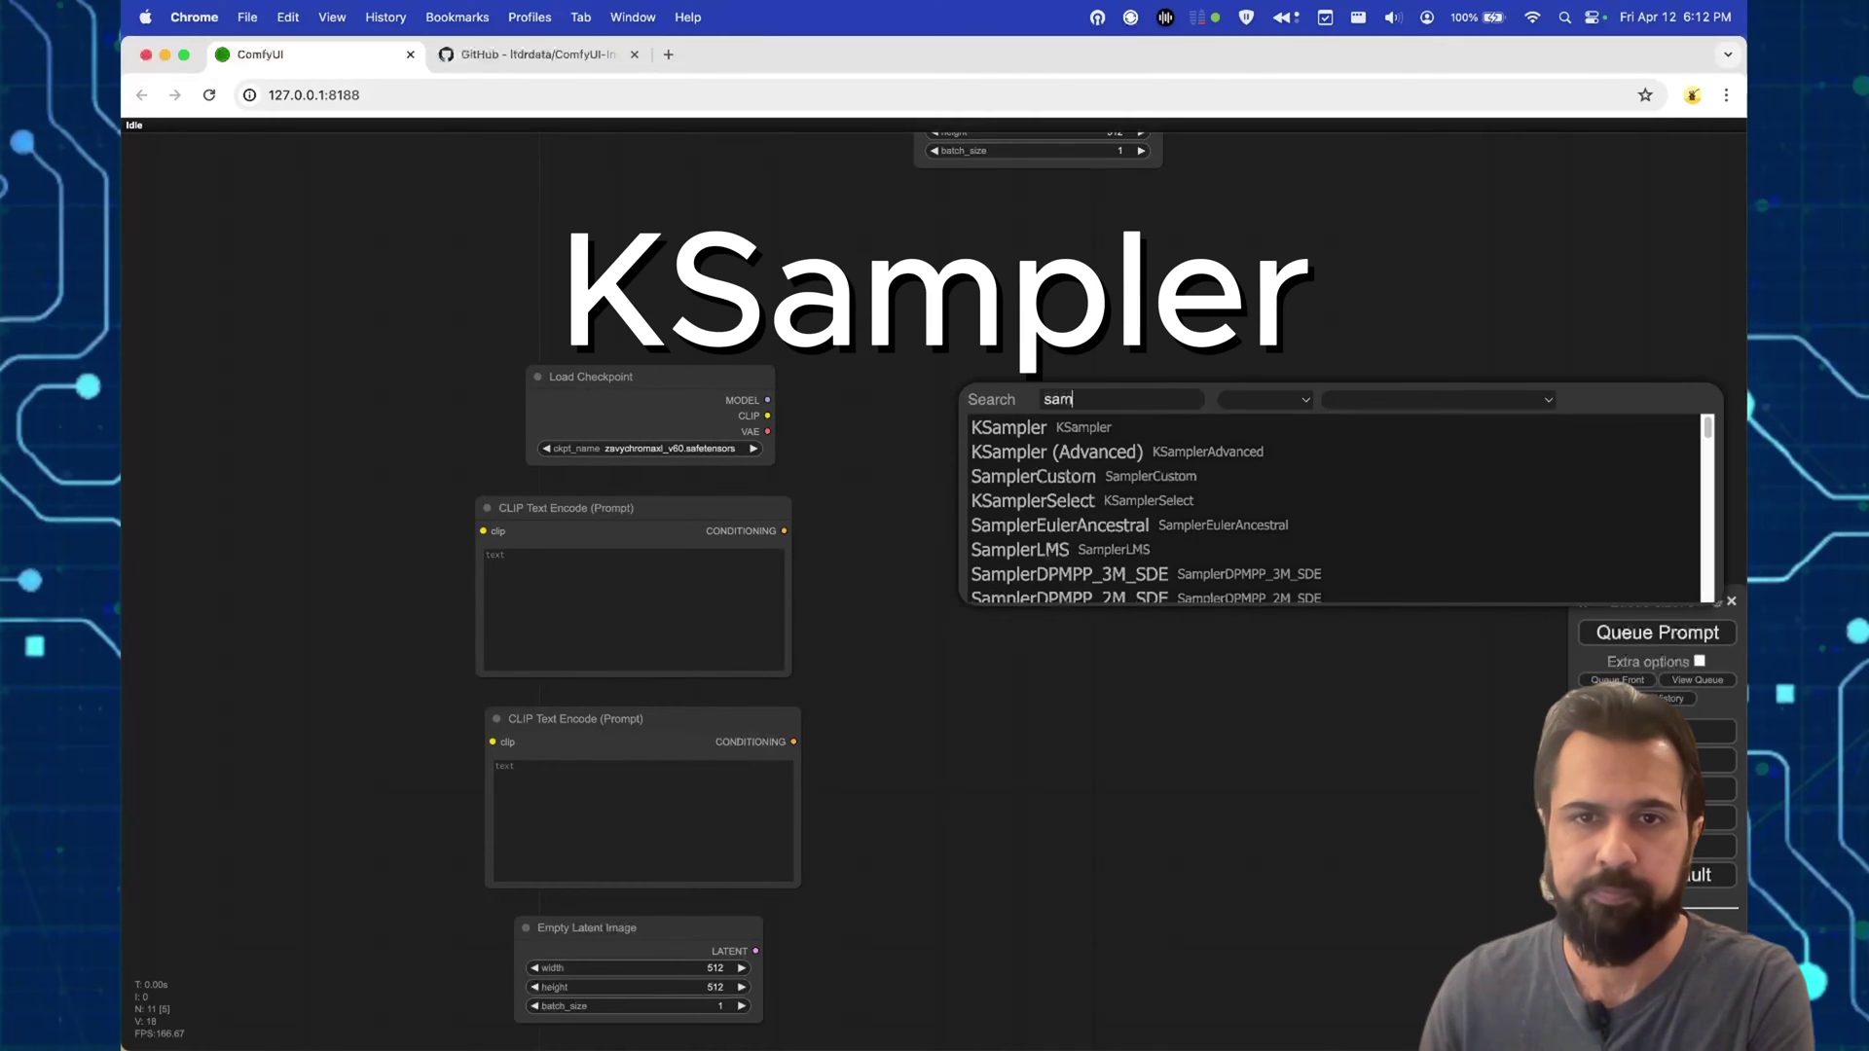
pyautogui.press('Return')
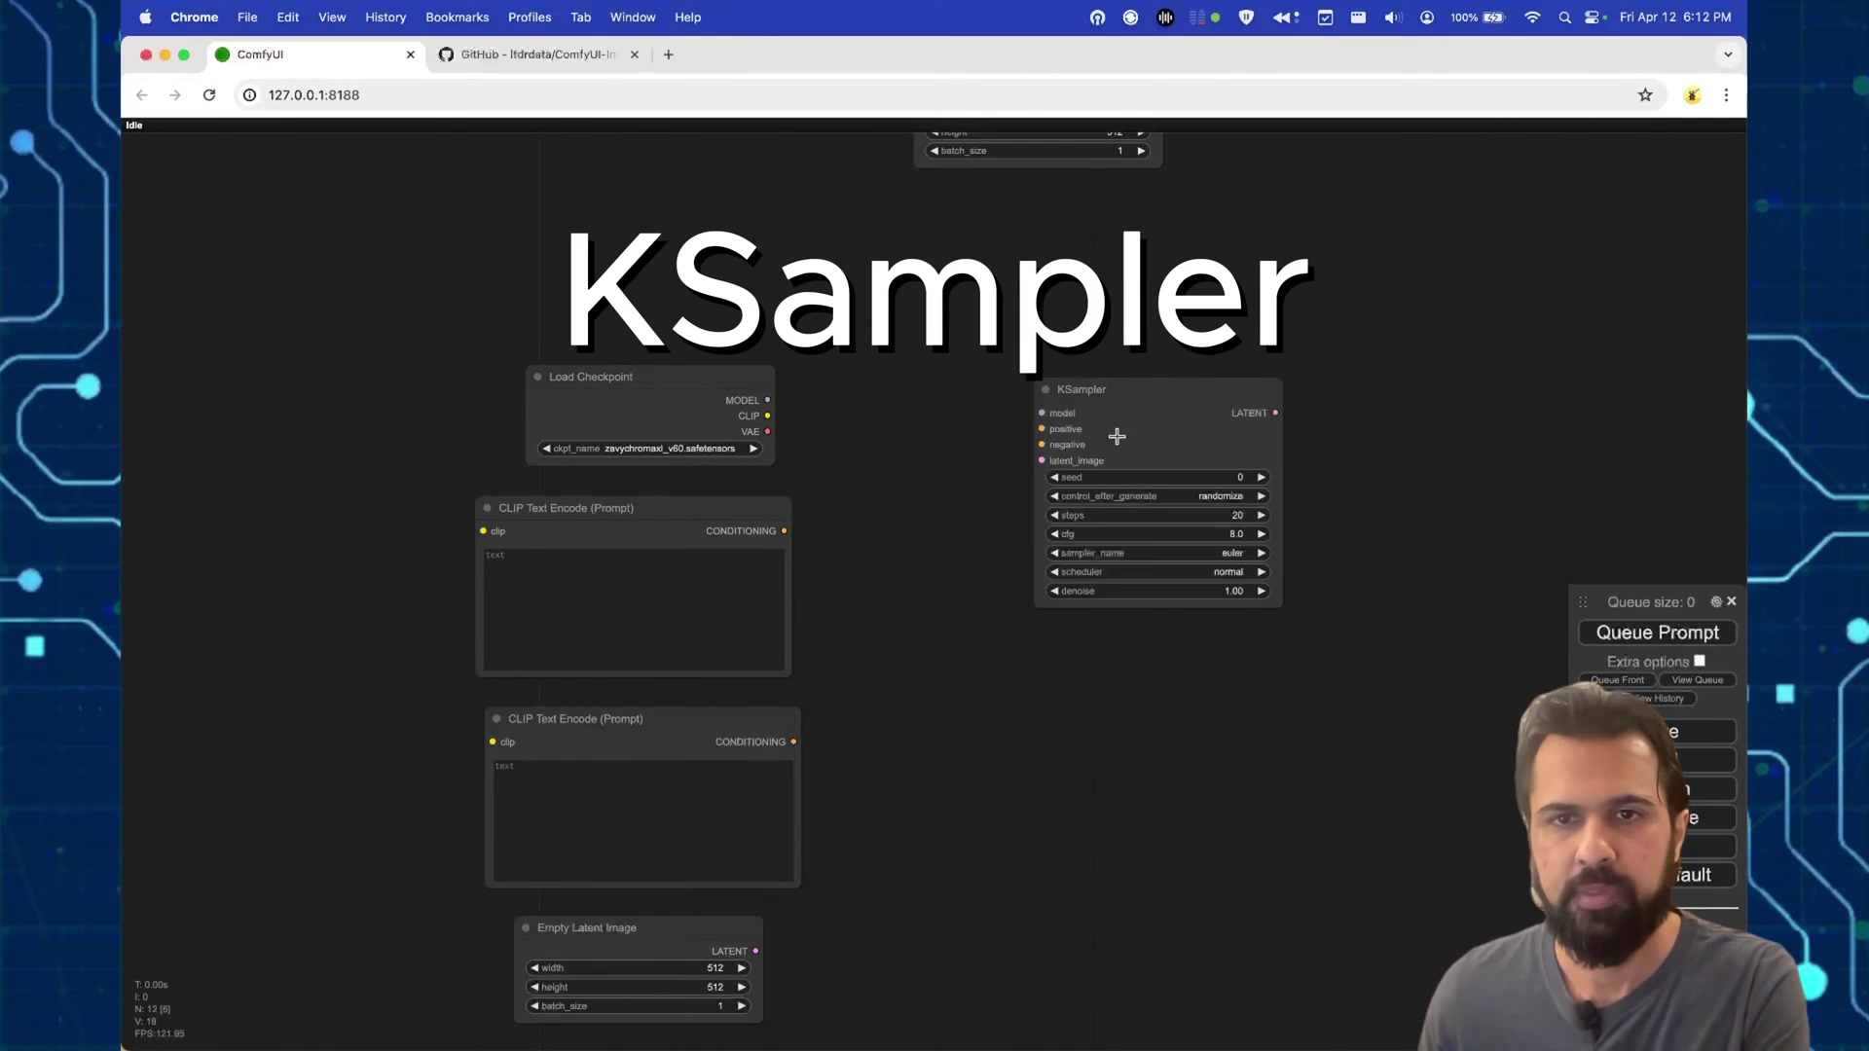
# Step: Add a VAE Decode node with a Save Image linked to its IMAGE output
pyautogui.doubleClick(1378, 407)
pyautogui.write('decode')
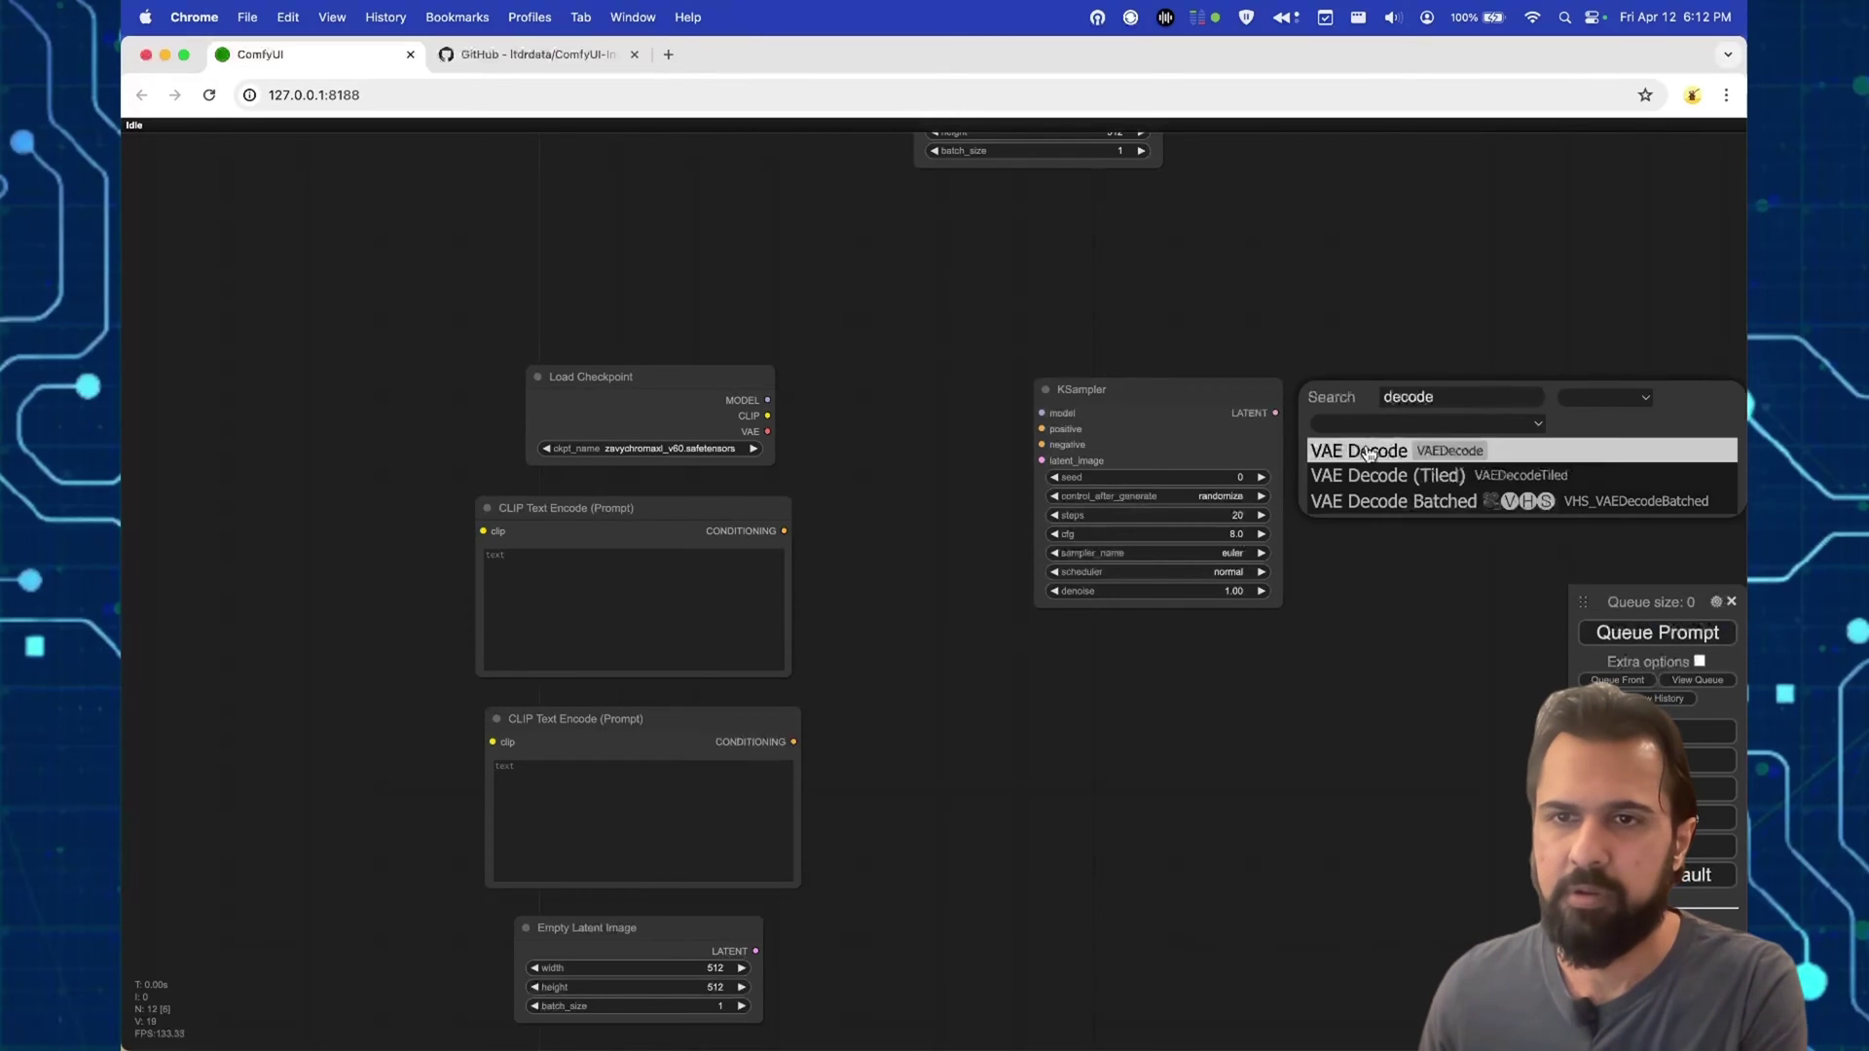
pyautogui.click(1369, 453)
pyautogui.moveTo(1533, 412); pyautogui.dragTo(1444, 516)
pyautogui.write('save')
pyautogui.press('Return')
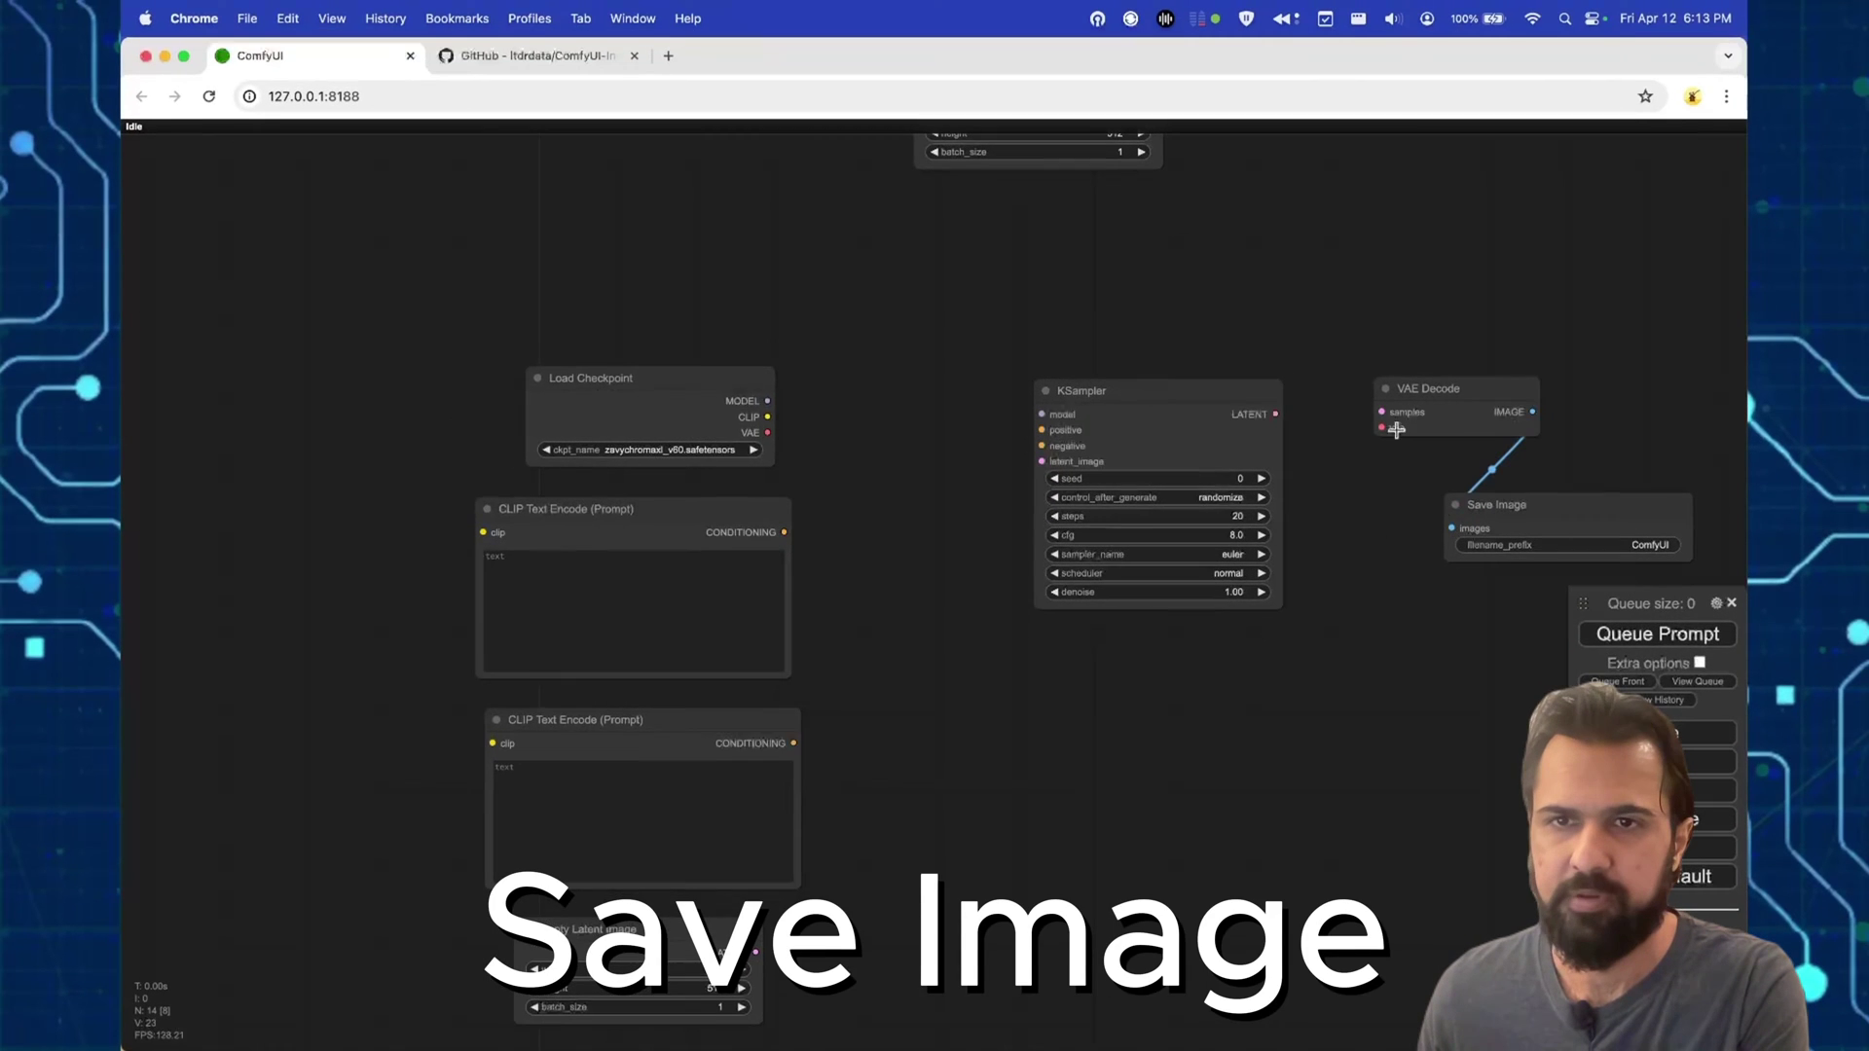
# Step: Wire the checkpoint VAE and KSampler LATENT into VAE Decode, and MODEL into KSampler
pyautogui.moveTo(1381, 428); pyautogui.dragTo(767, 431)
pyautogui.moveTo(1276, 412); pyautogui.dragTo(1381, 411)
pyautogui.moveTo(768, 399); pyautogui.dragTo(1044, 413)
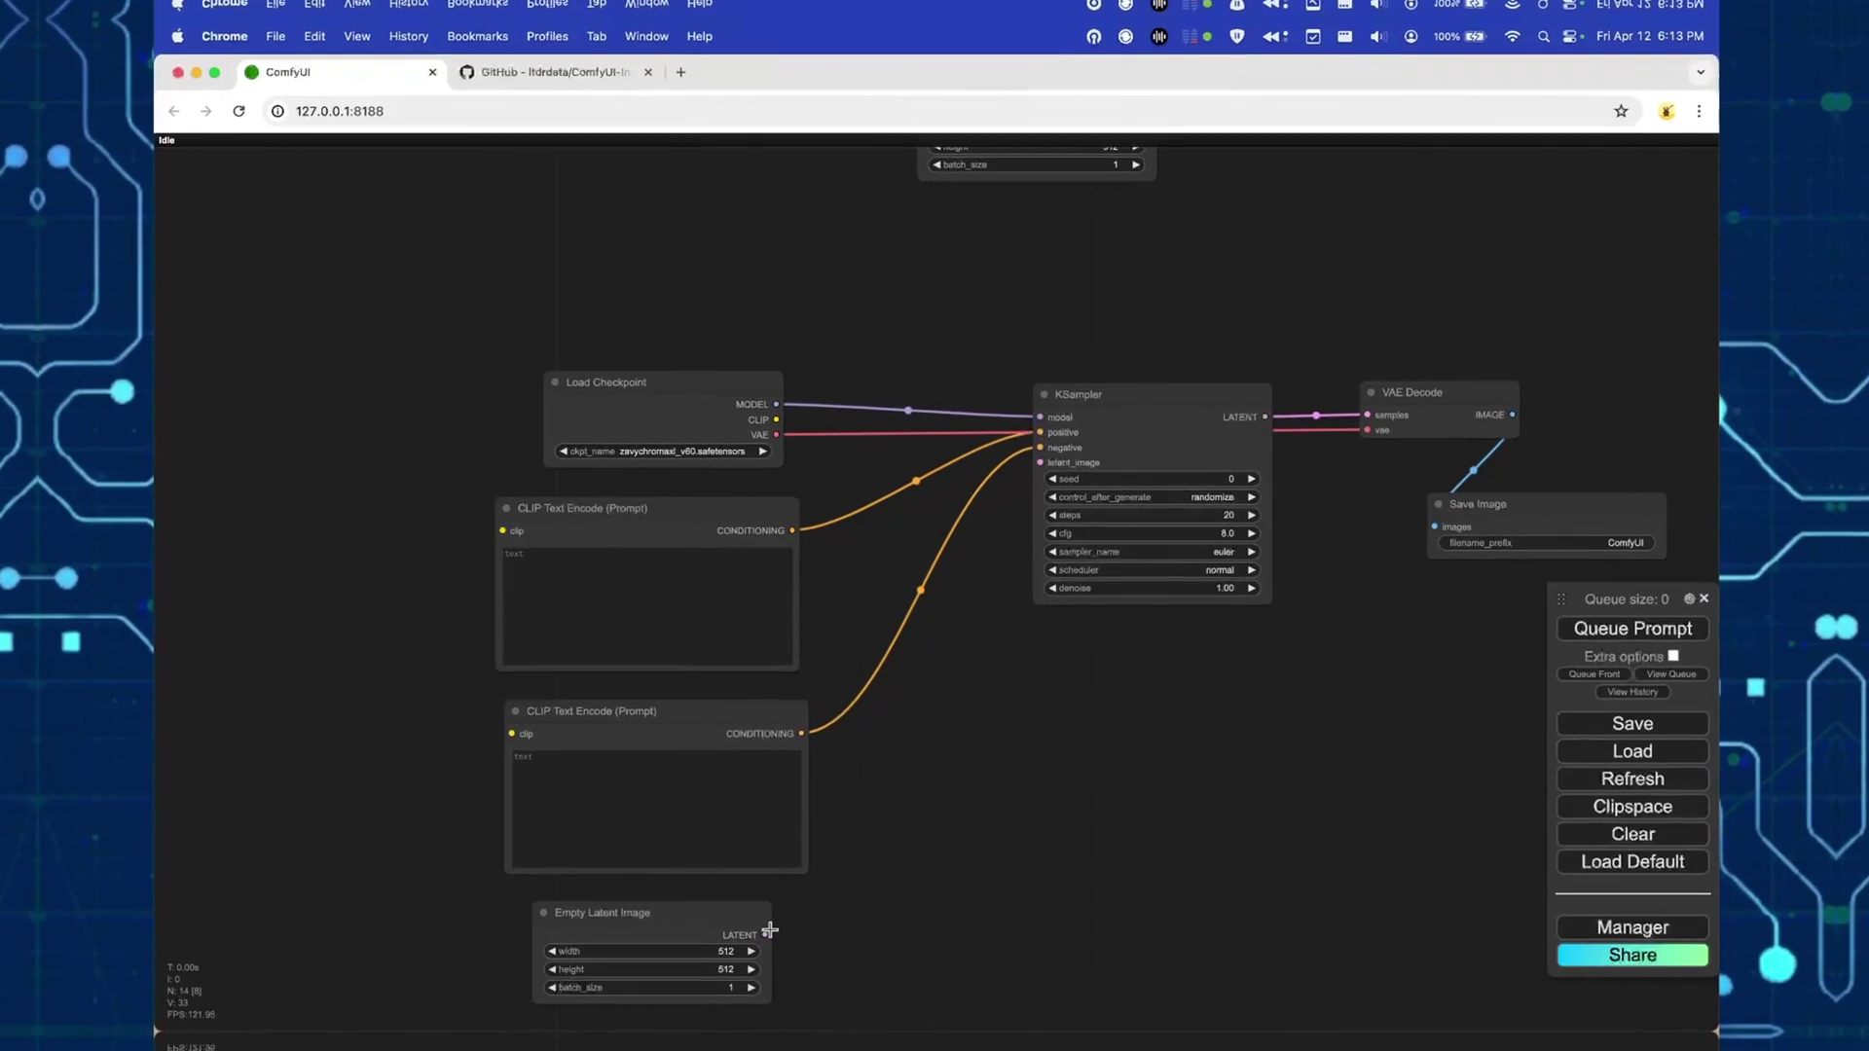
# Step: Connect Empty Latent Image to KSampler and the checkpoint CLIP to both prompt encoders
pyautogui.moveTo(795, 908); pyautogui.dragTo(1053, 466)
pyautogui.moveTo(806, 427); pyautogui.dragTo(475, 532)
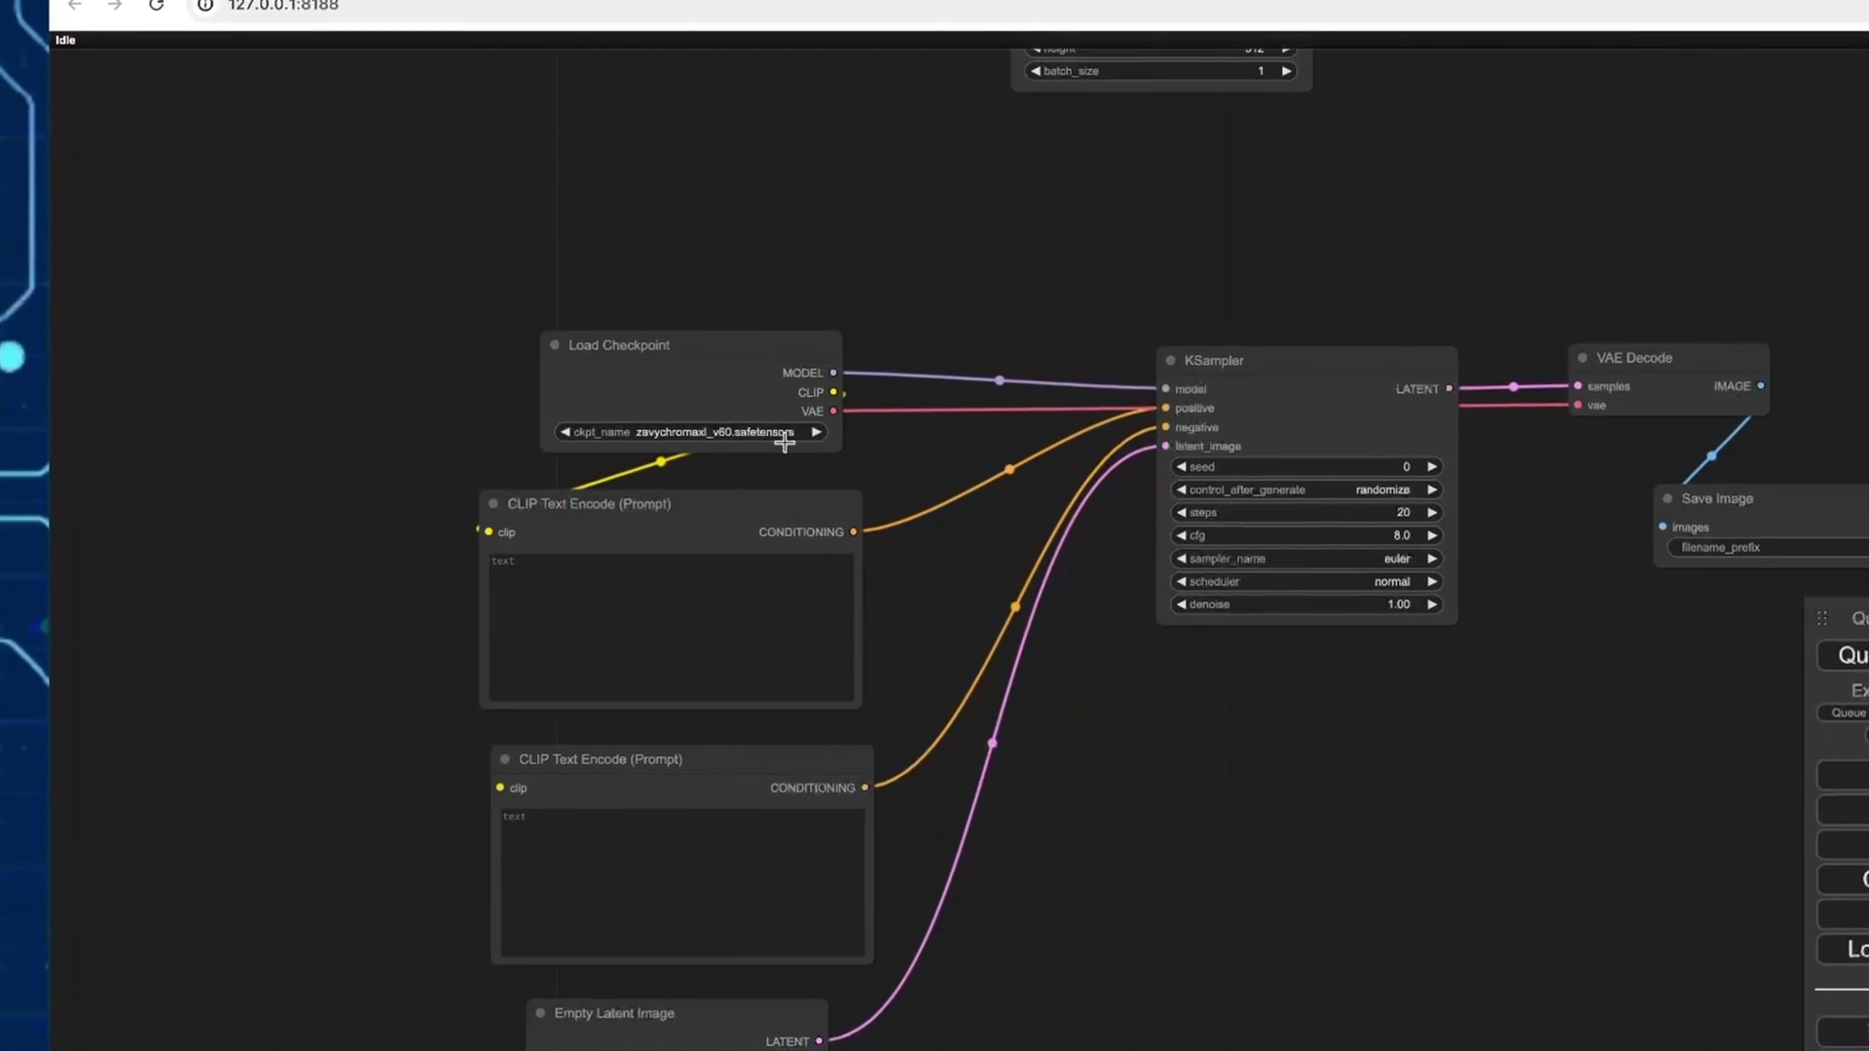
pyautogui.moveTo(802, 399); pyautogui.dragTo(486, 774)
# Step: Color the top prompt node green and the lower prompt node red
pyautogui.rightClick(592, 548)
pyautogui.moveTo(670, 686)
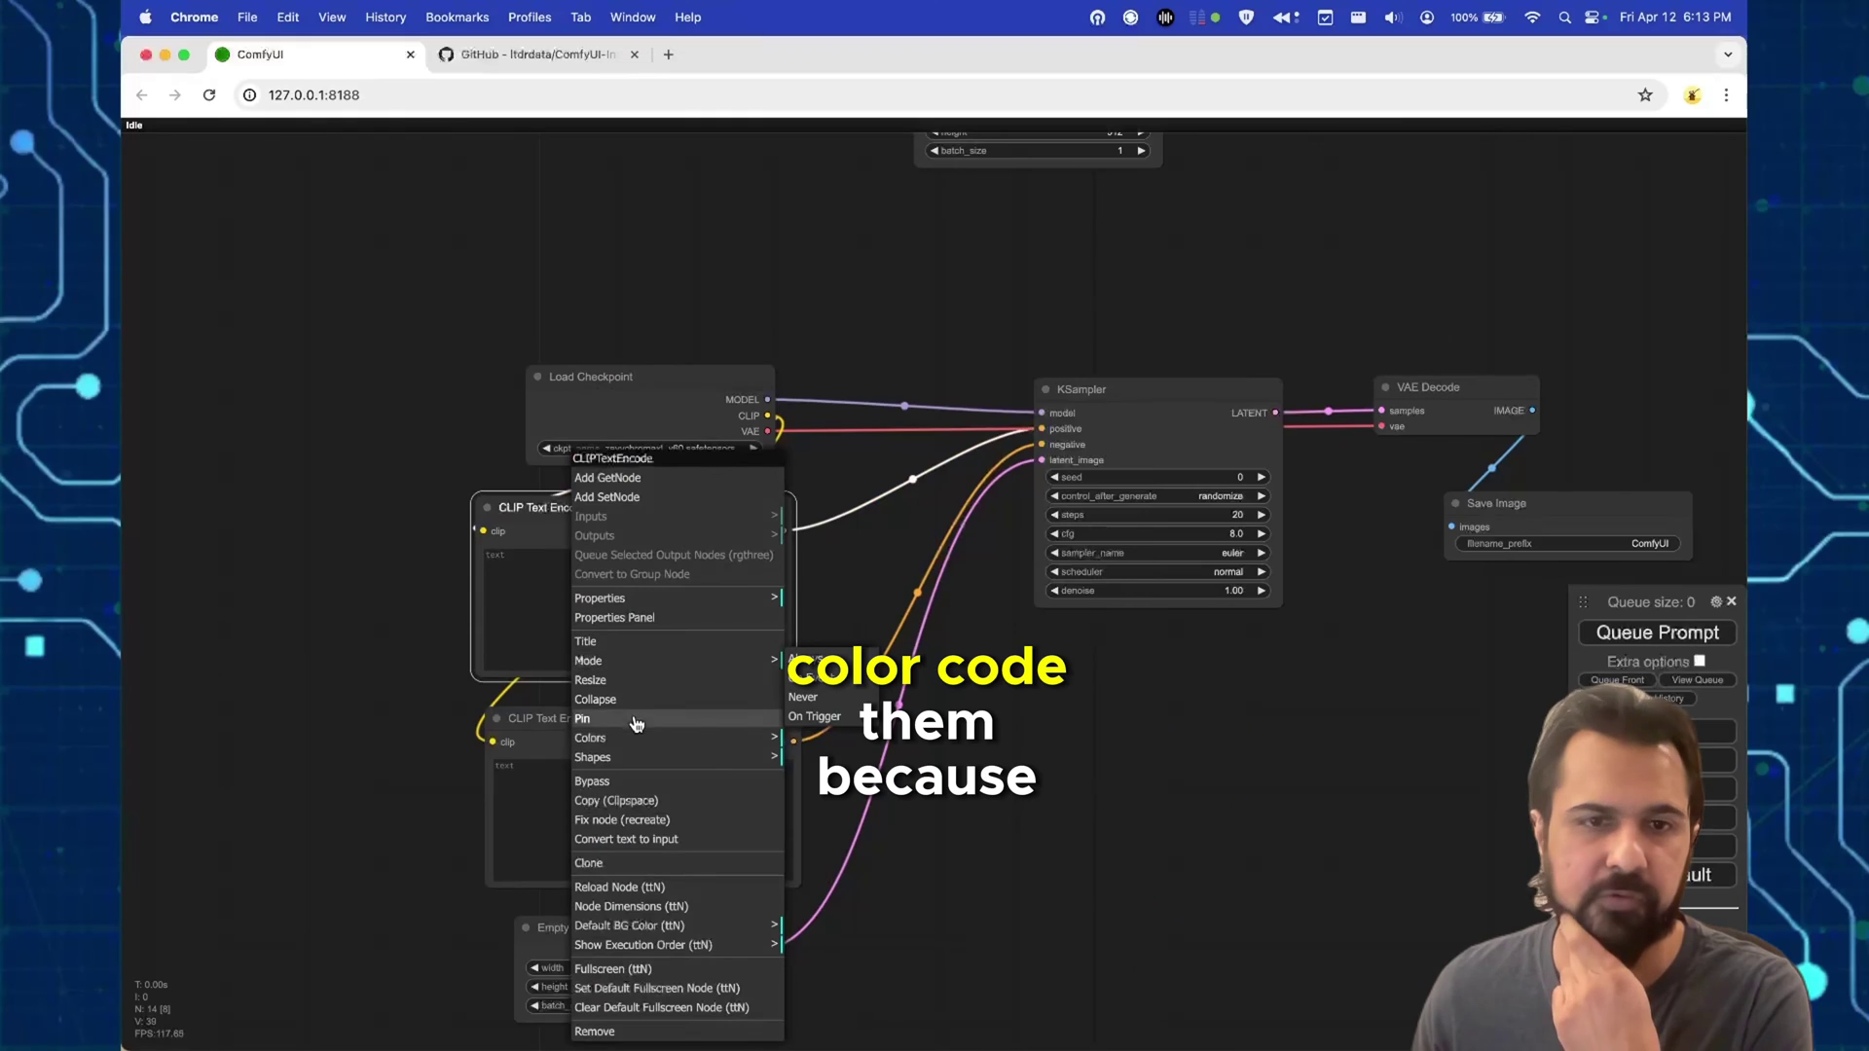
pyautogui.moveTo(644, 745)
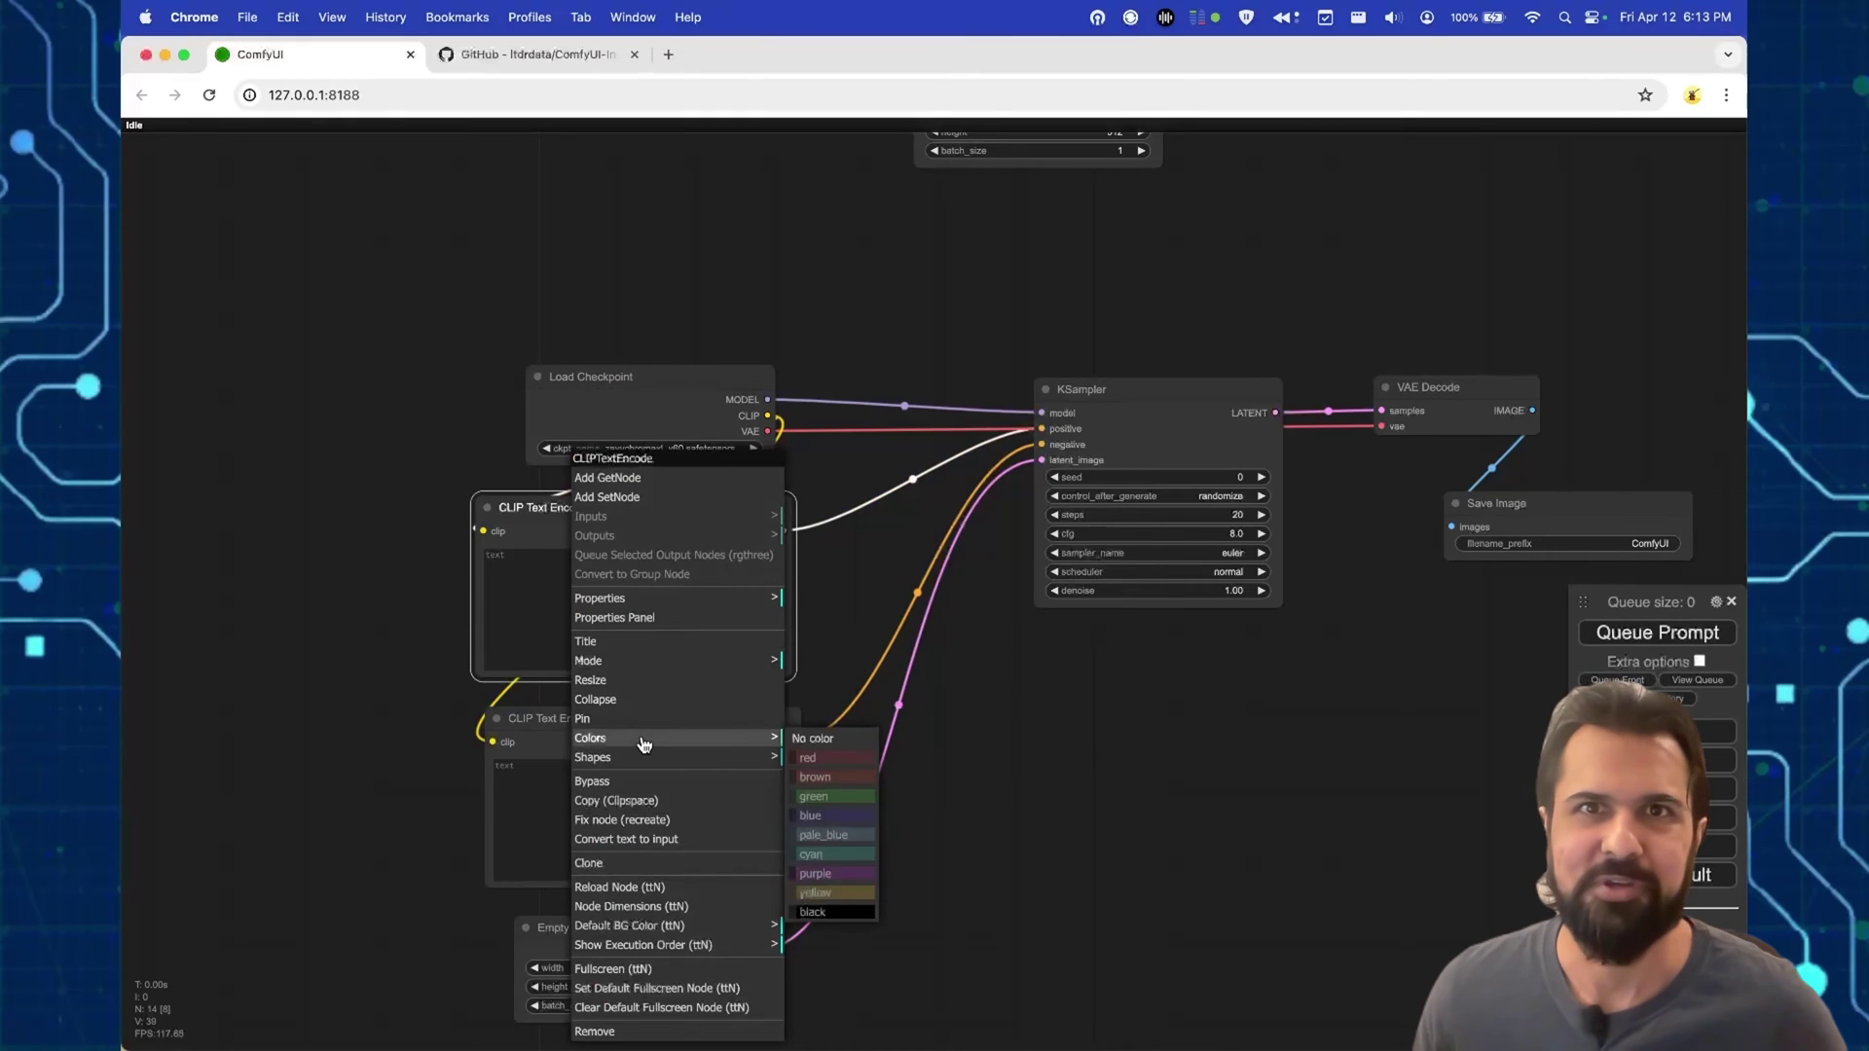
pyautogui.click(816, 795)
pyautogui.rightClick(724, 737)
pyautogui.click(779, 746)
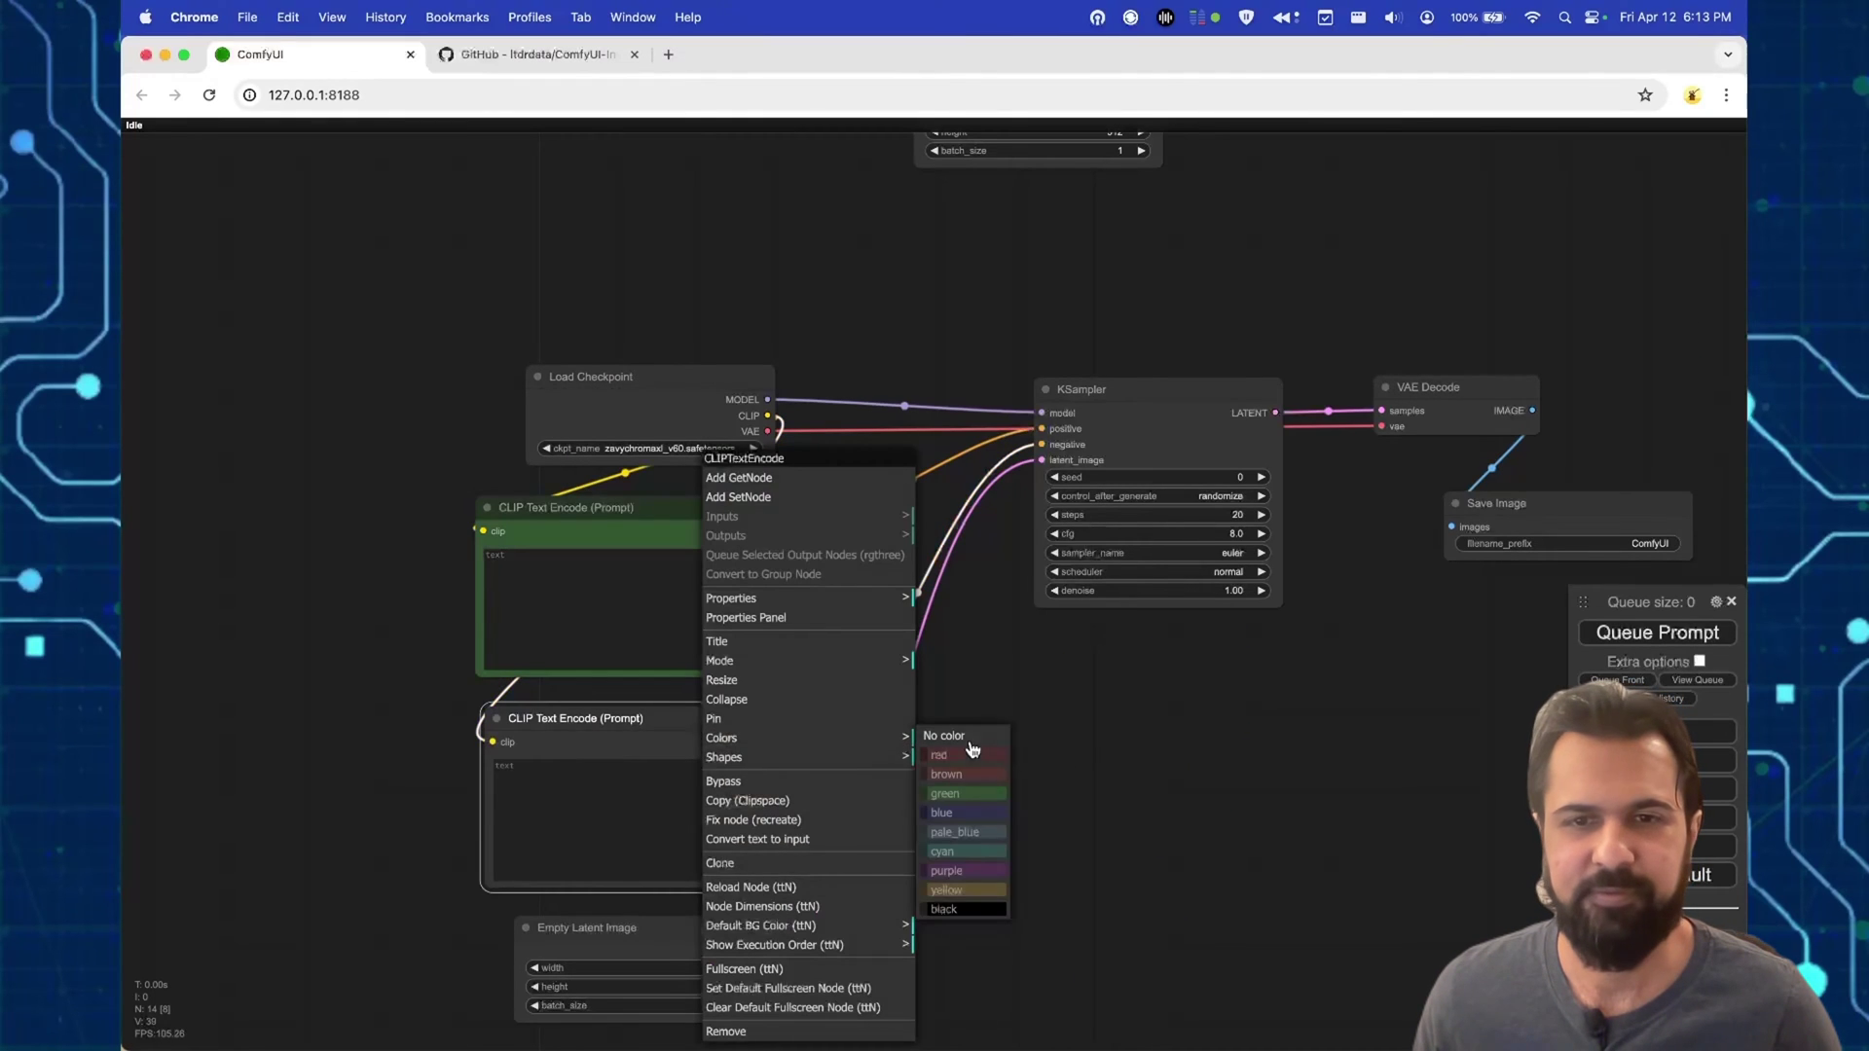
pyautogui.click(983, 765)
# Step: Write the prompts "Monkeys using computers, advertisement" and "text, watermarks"
pyautogui.click(633, 603)
pyautogui.write('Monkets')
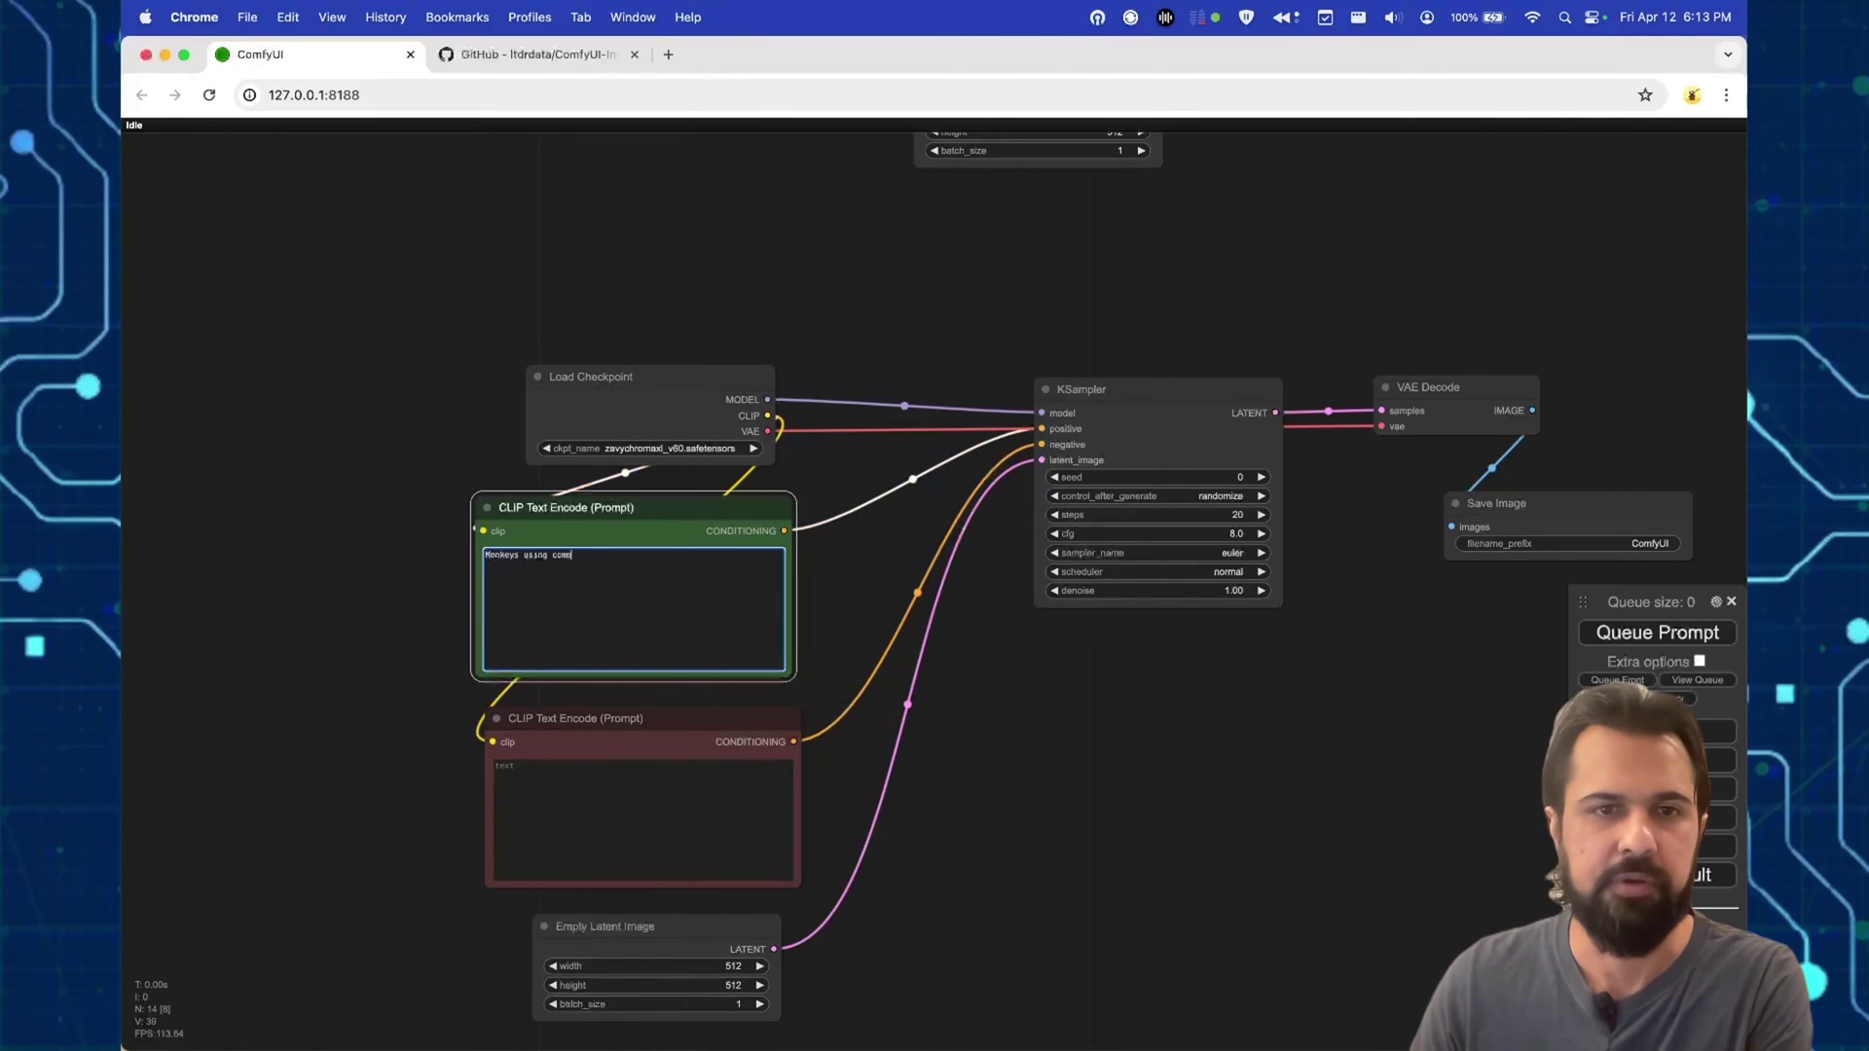
pyautogui.click(497, 766)
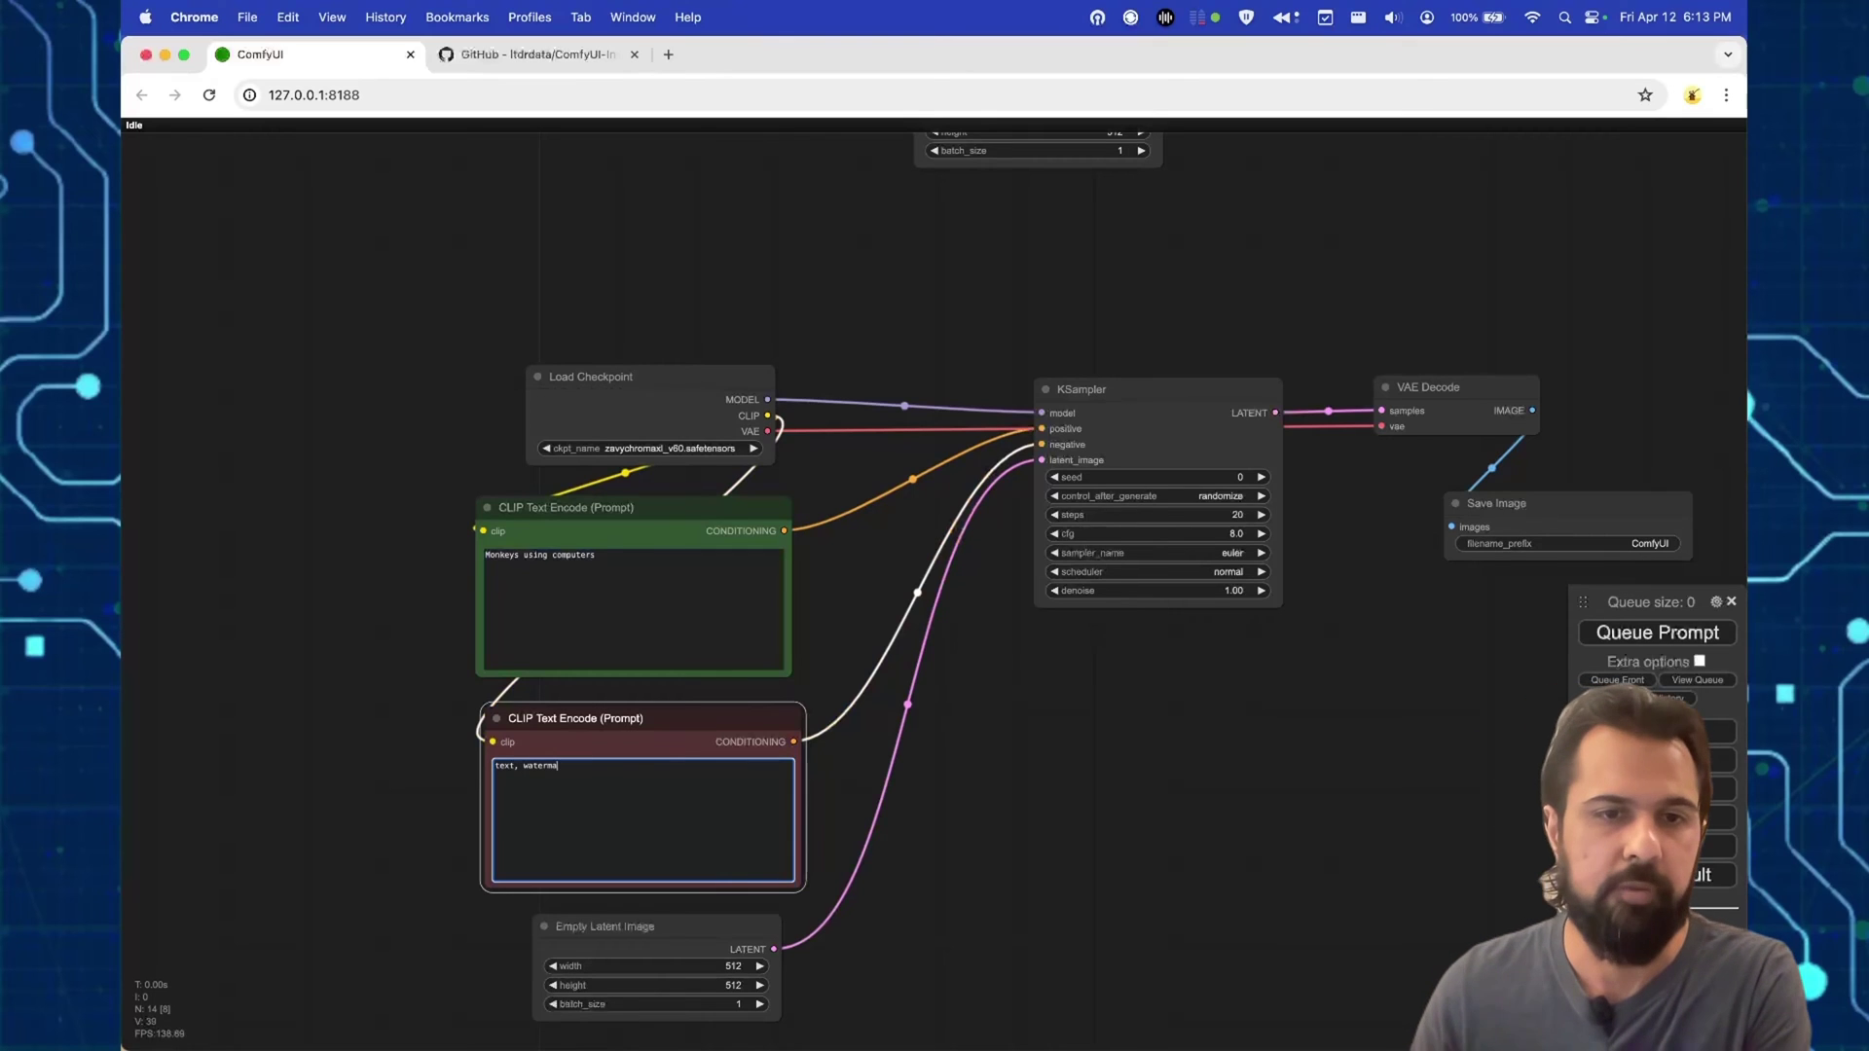
pyautogui.write('s')
pyautogui.click(605, 554)
pyautogui.write(', advertisement')
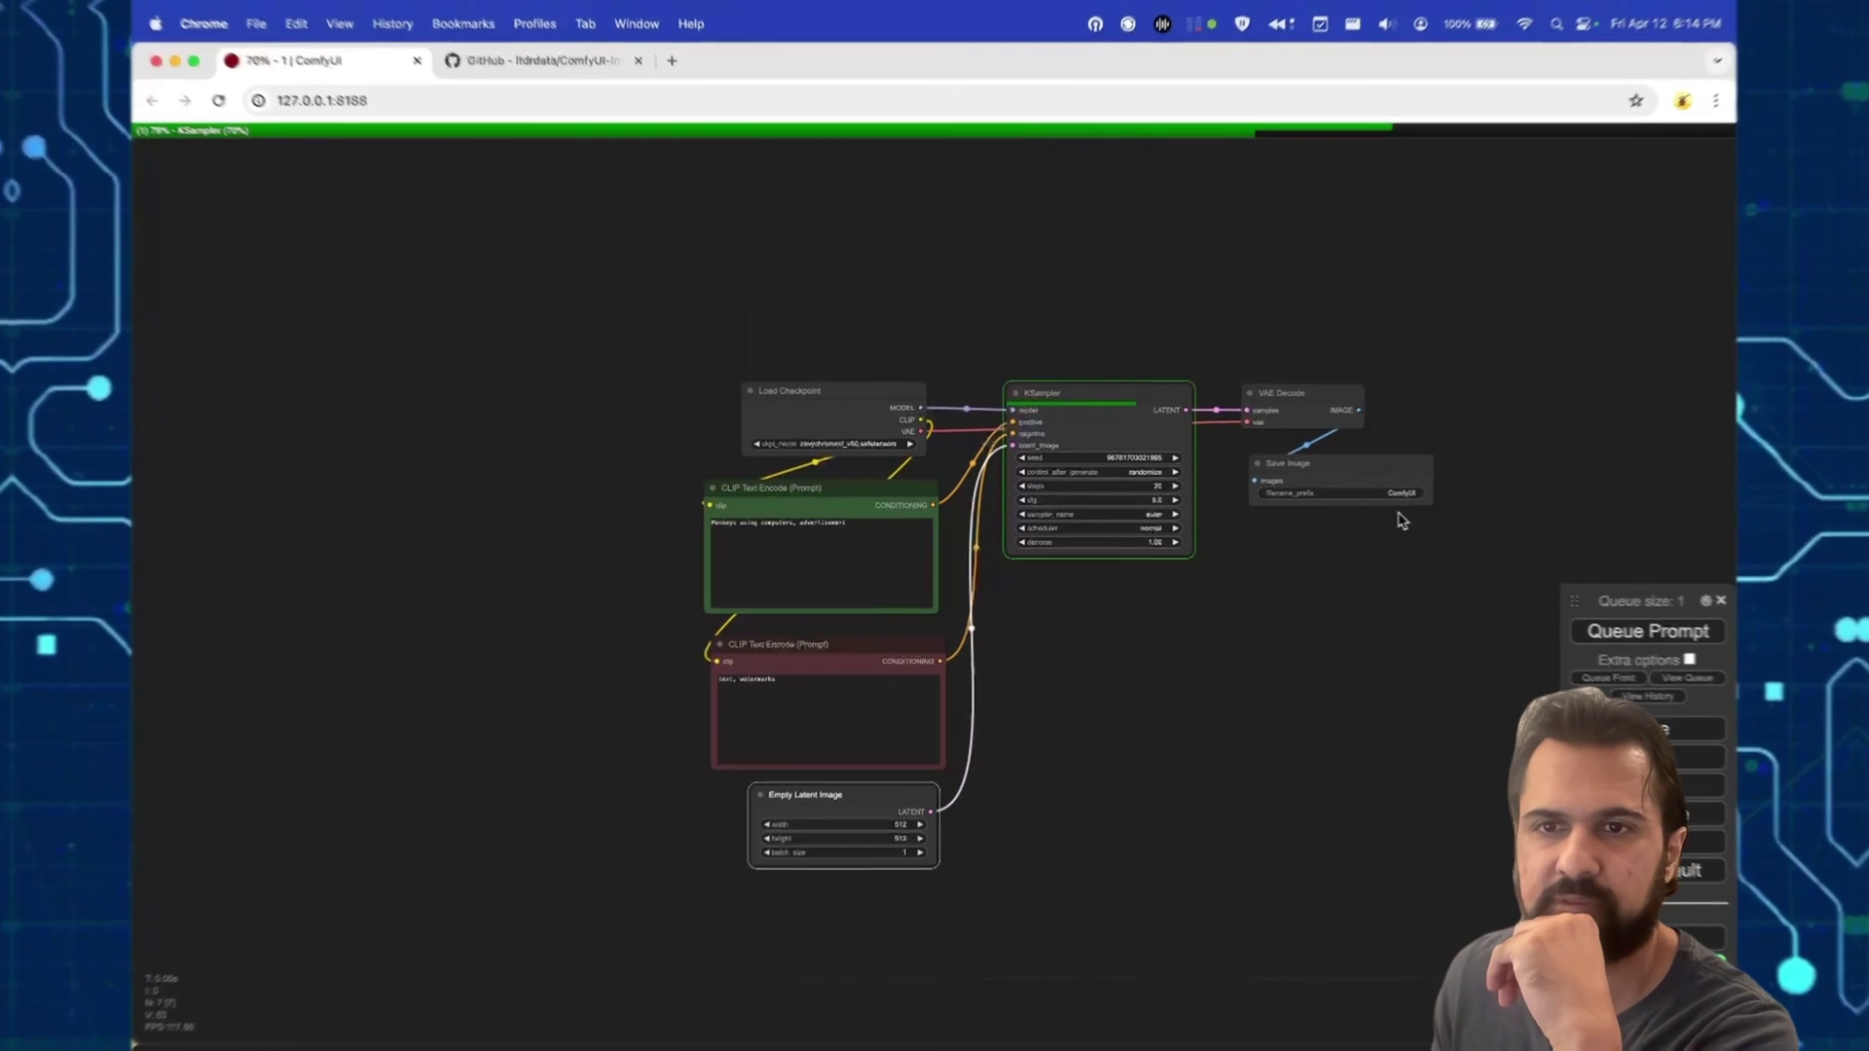
# Step: Set the Save Image filename prefix to MonkeyBusiness
pyautogui.click(1441, 514)
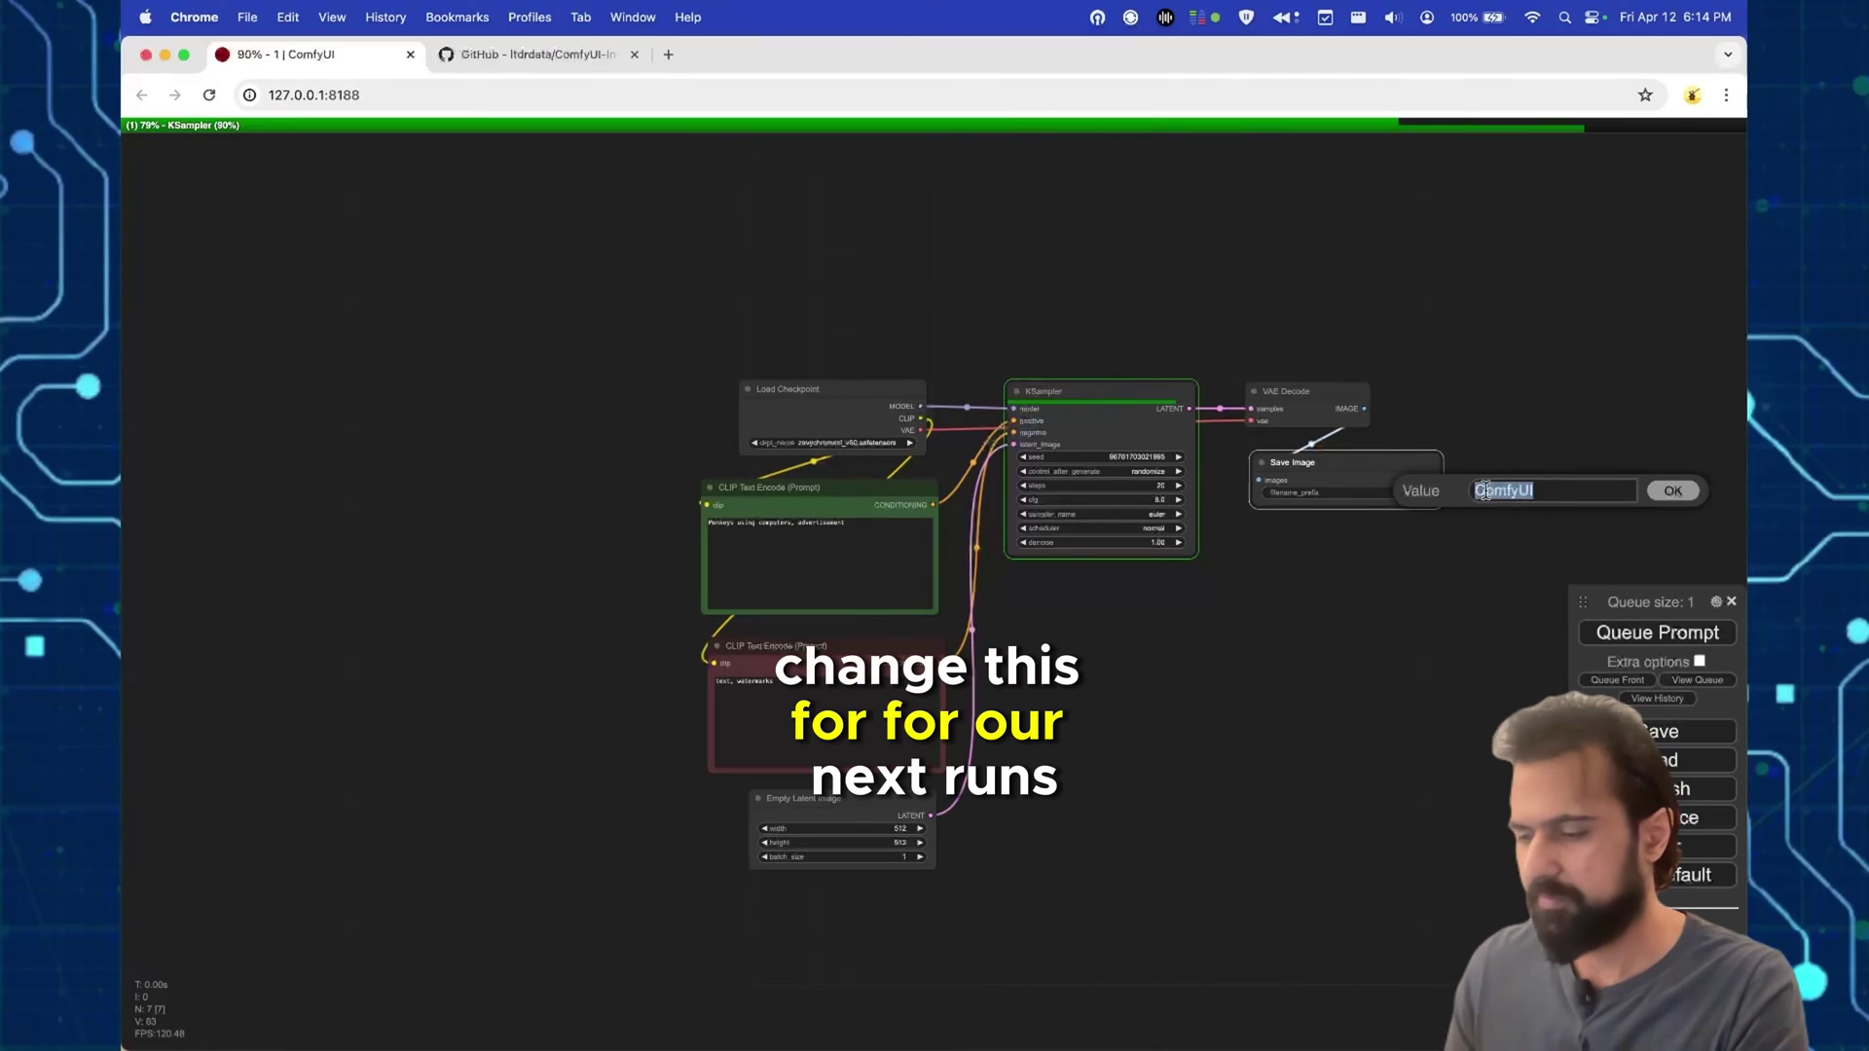
pyautogui.write('MonkeyBusiness')
pyautogui.click(1673, 491)
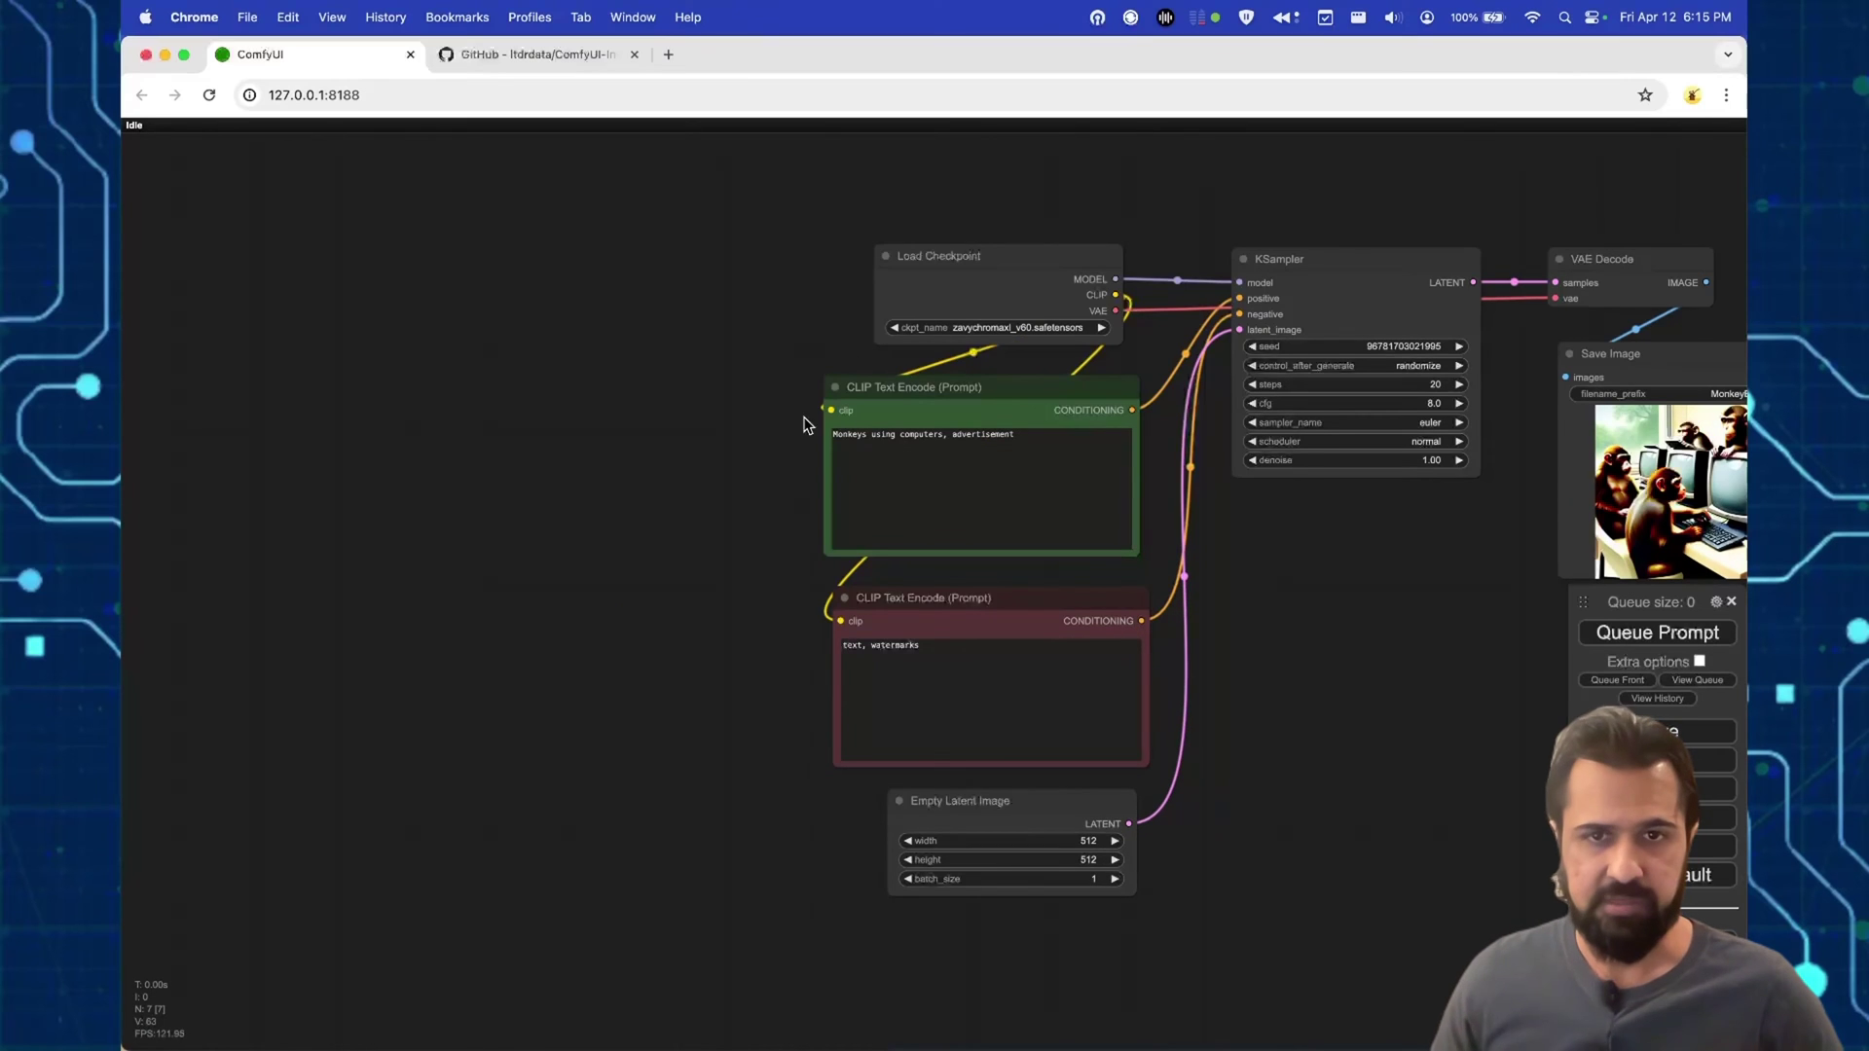
pyautogui.click(1046, 652)
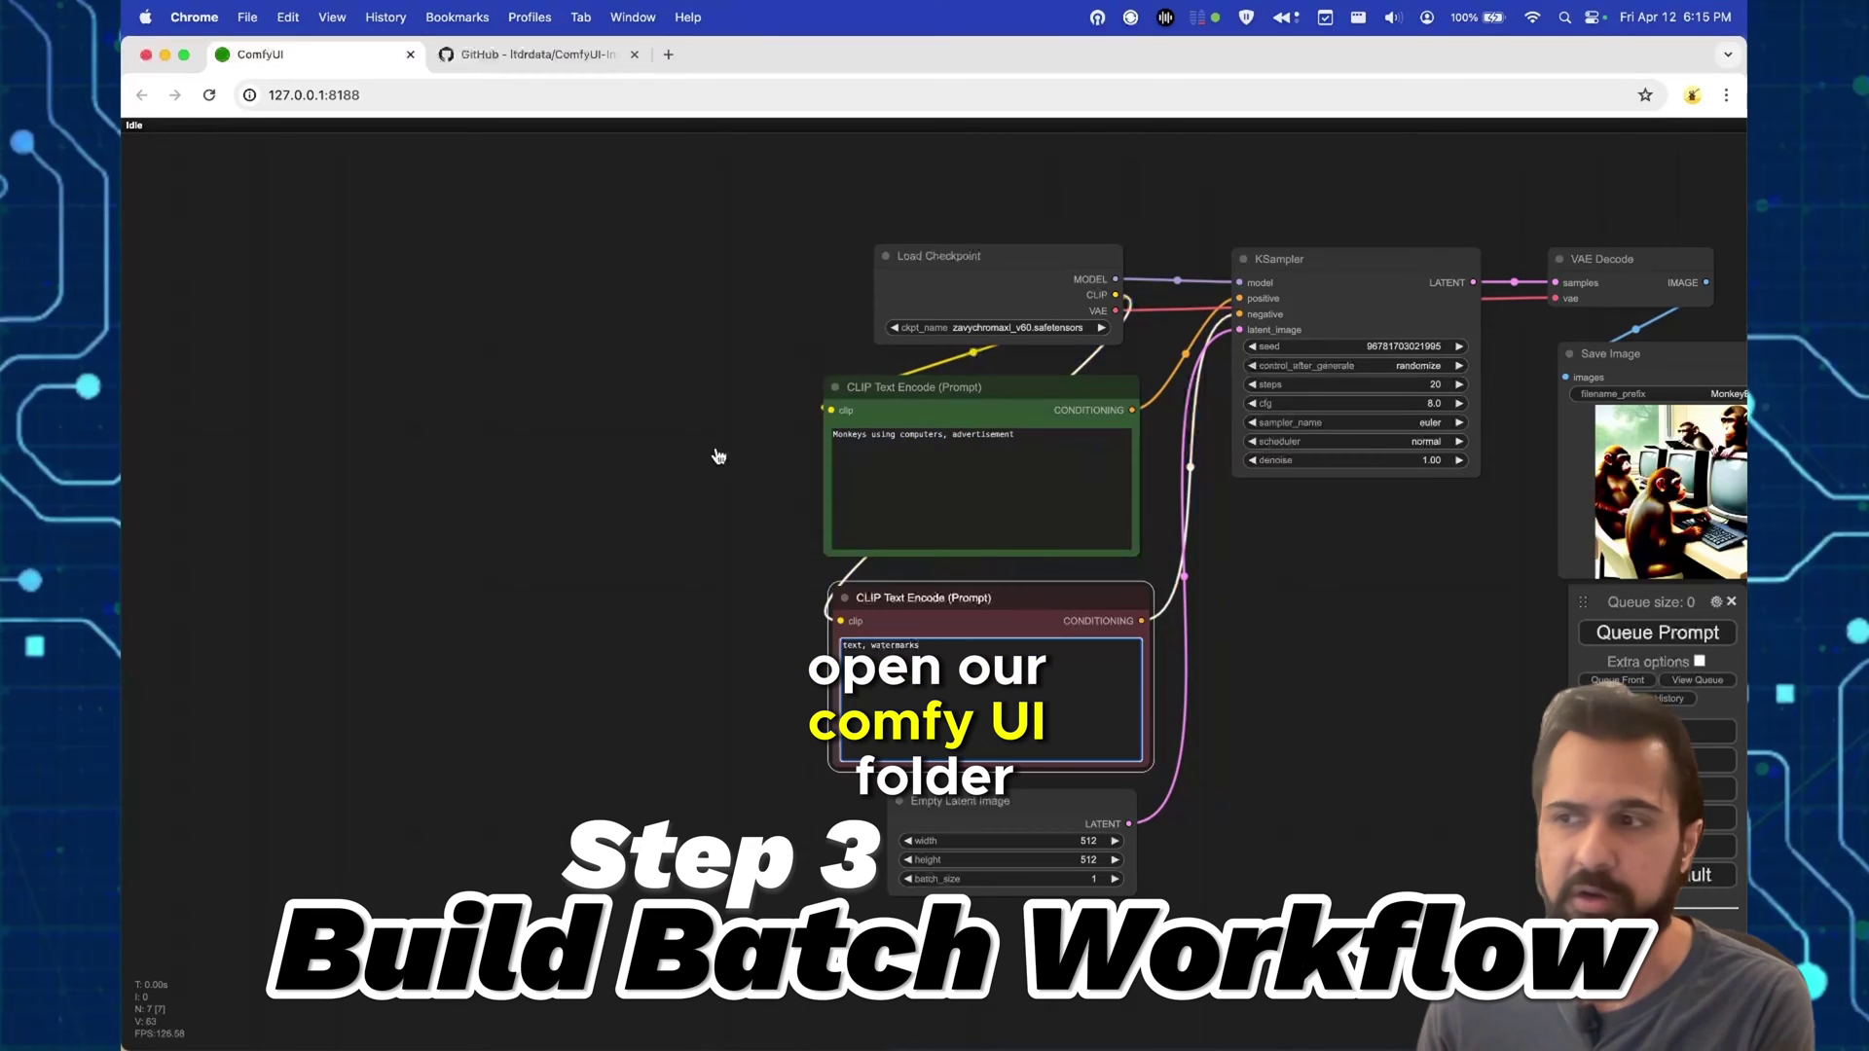
# Step: In Finder, go to app > custom_nodes > ComfyUI-Inspire-Pack > prompts > example
pyautogui.press('super+Tab')
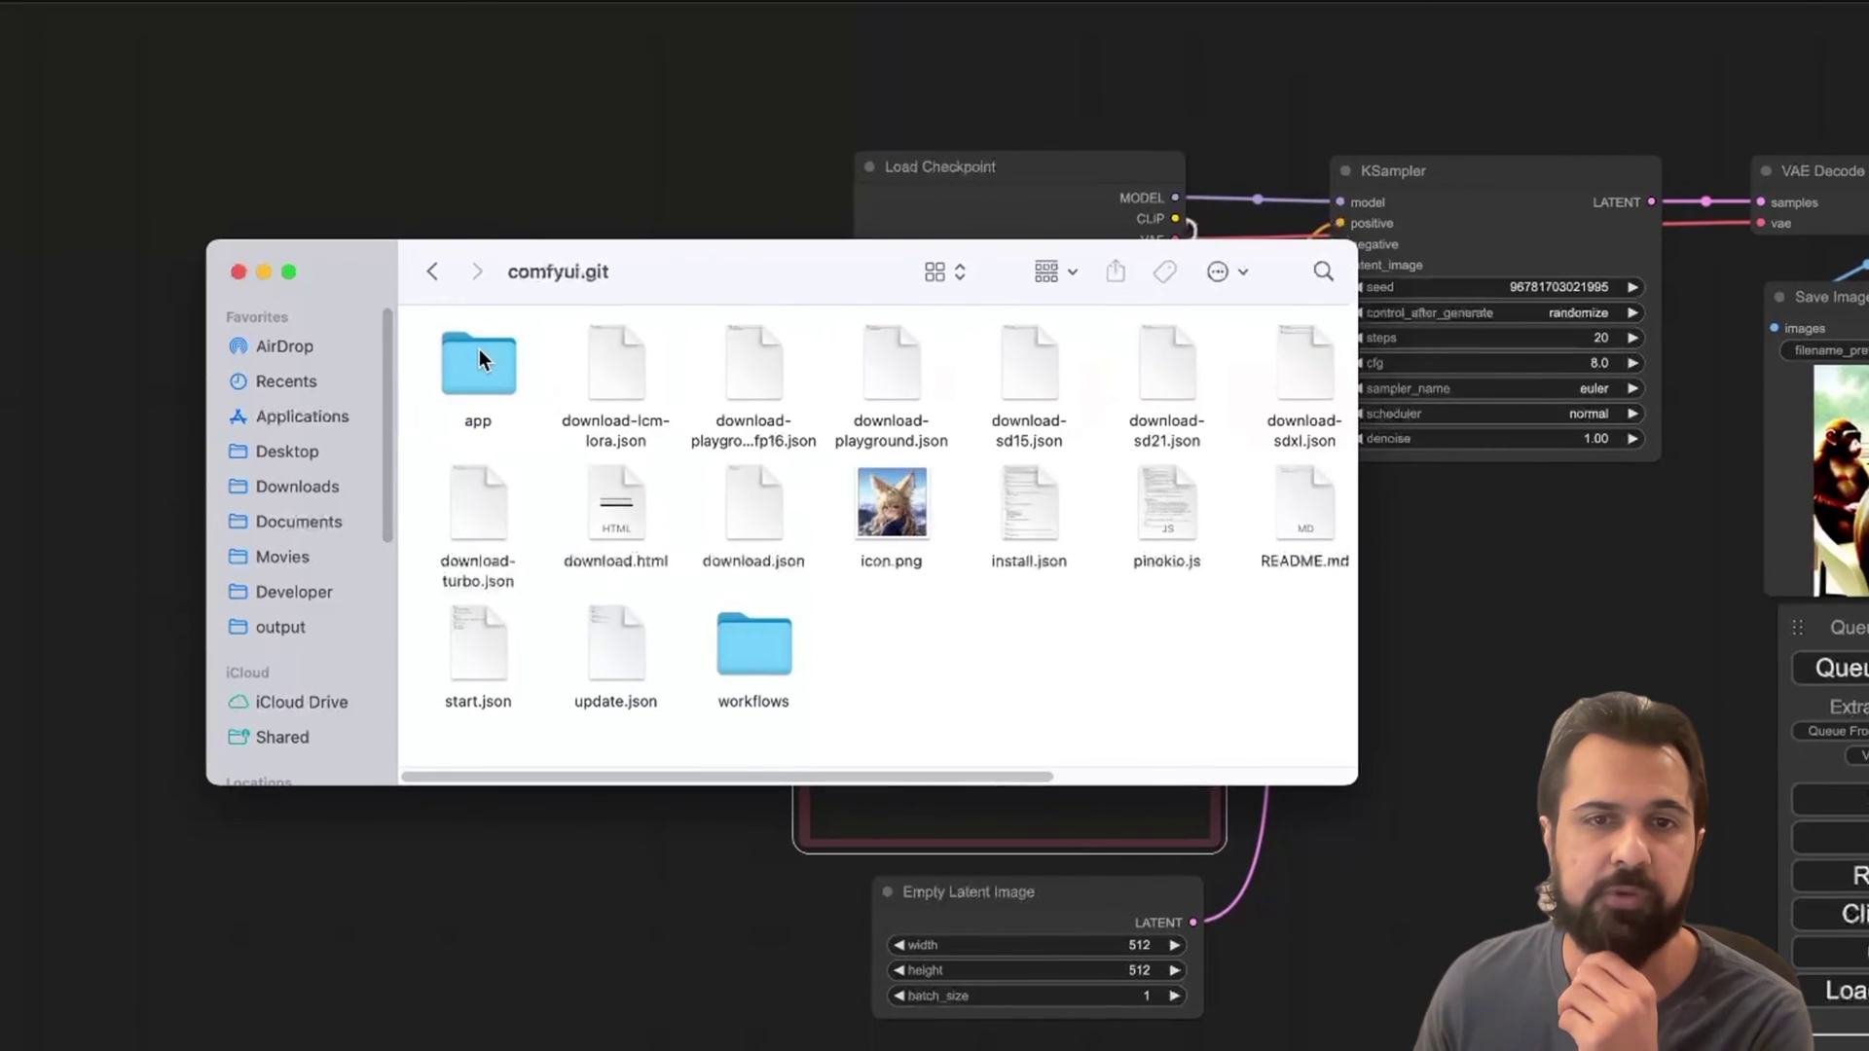
pyautogui.doubleClick(590, 392)
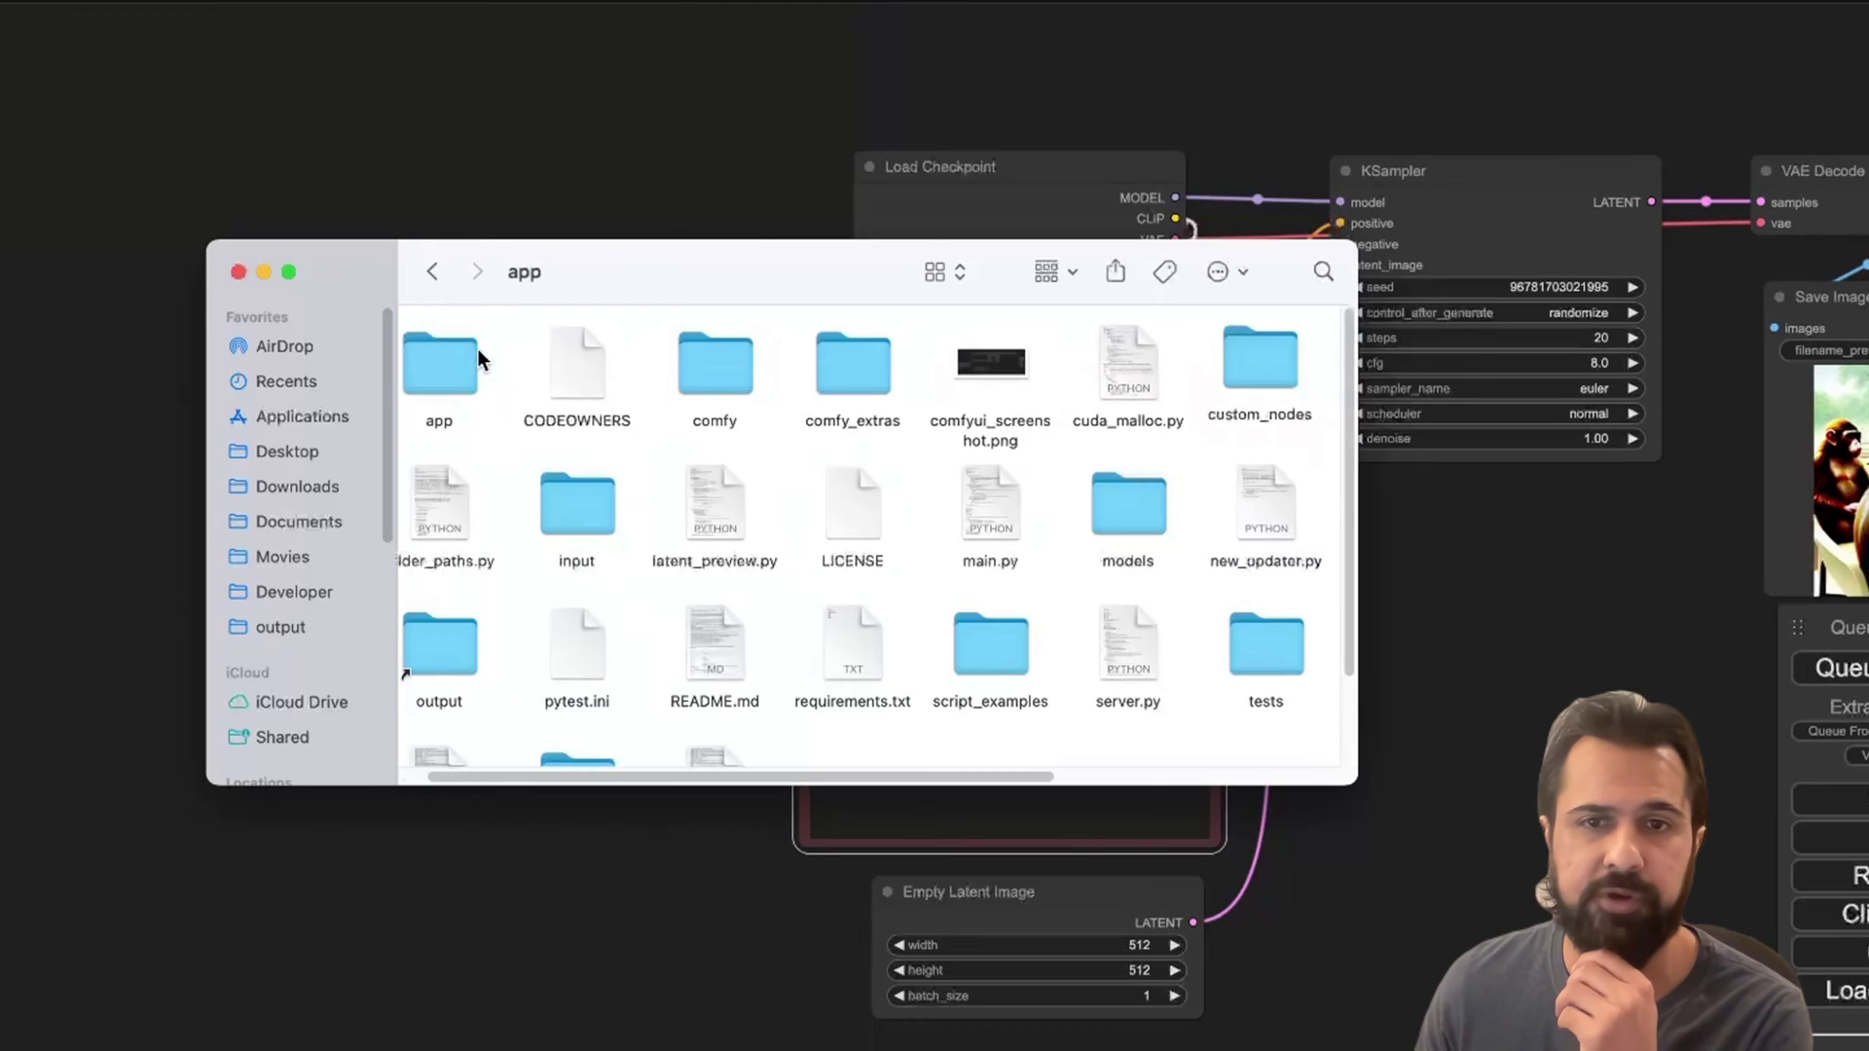
pyautogui.doubleClick(1252, 357)
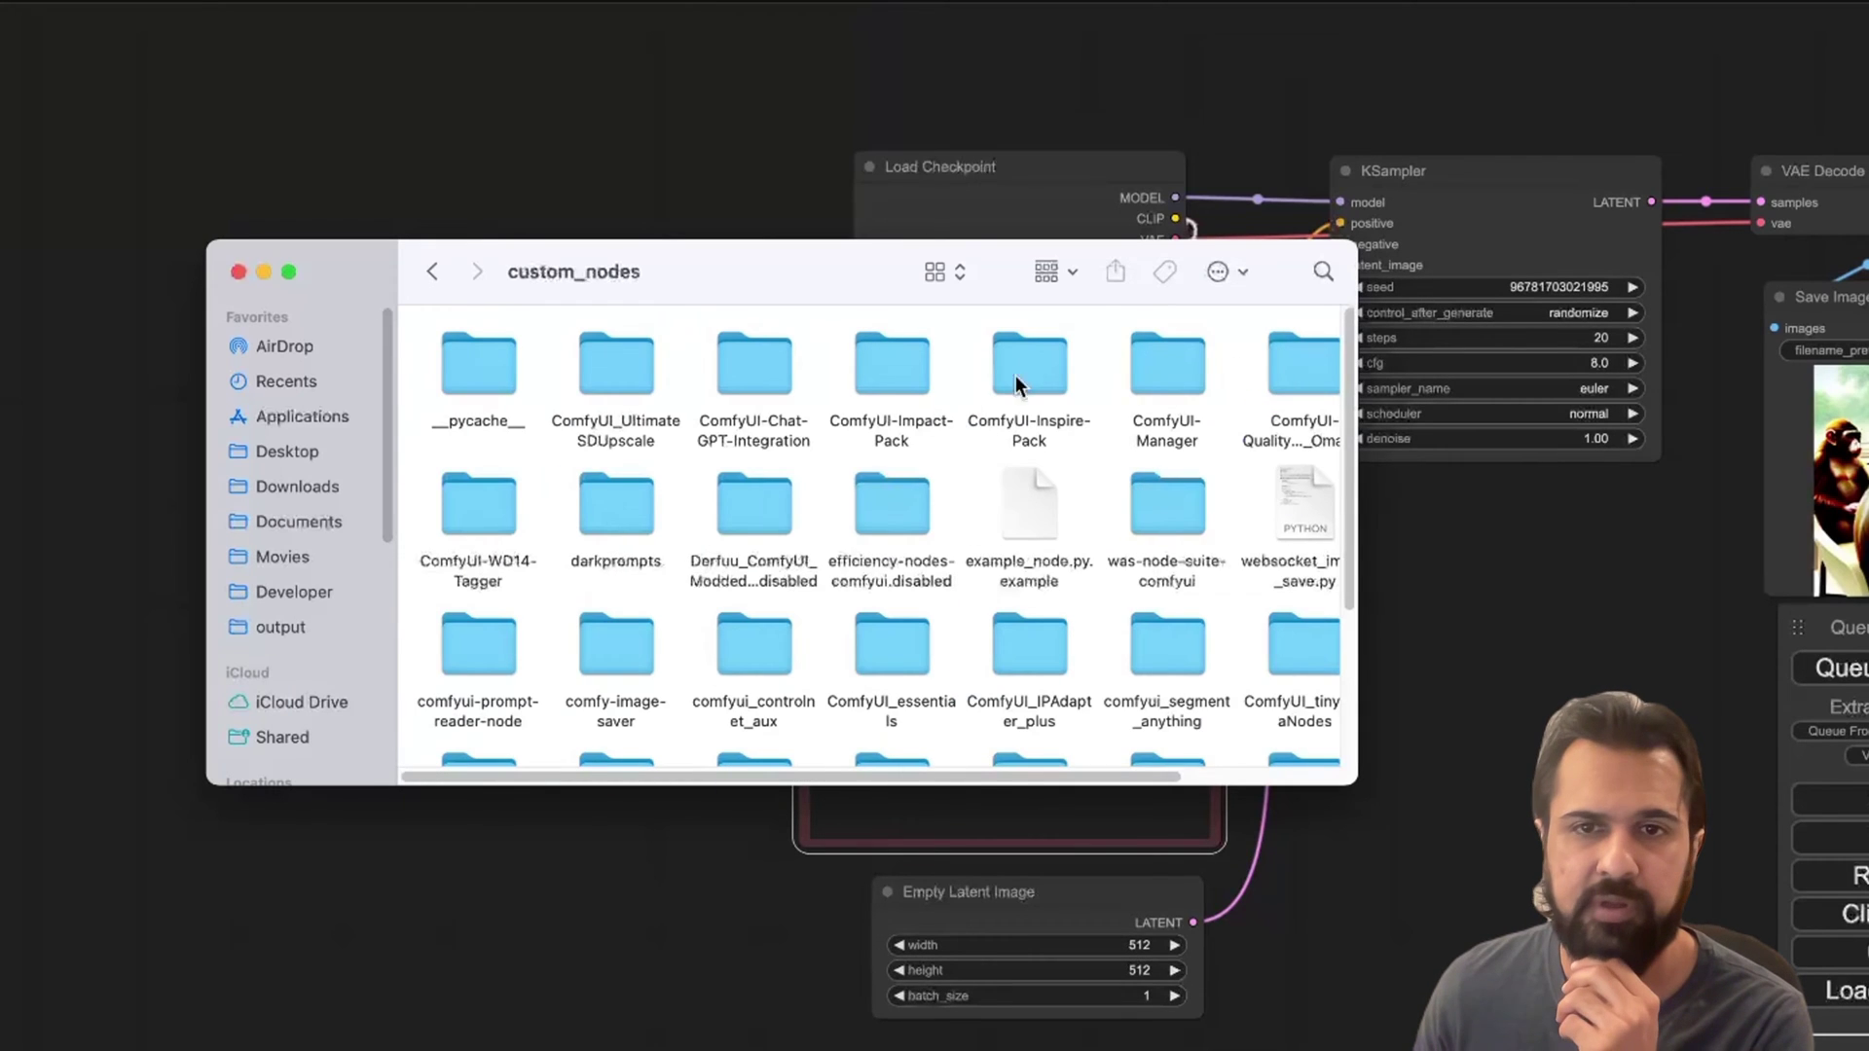
pyautogui.doubleClick(1047, 388)
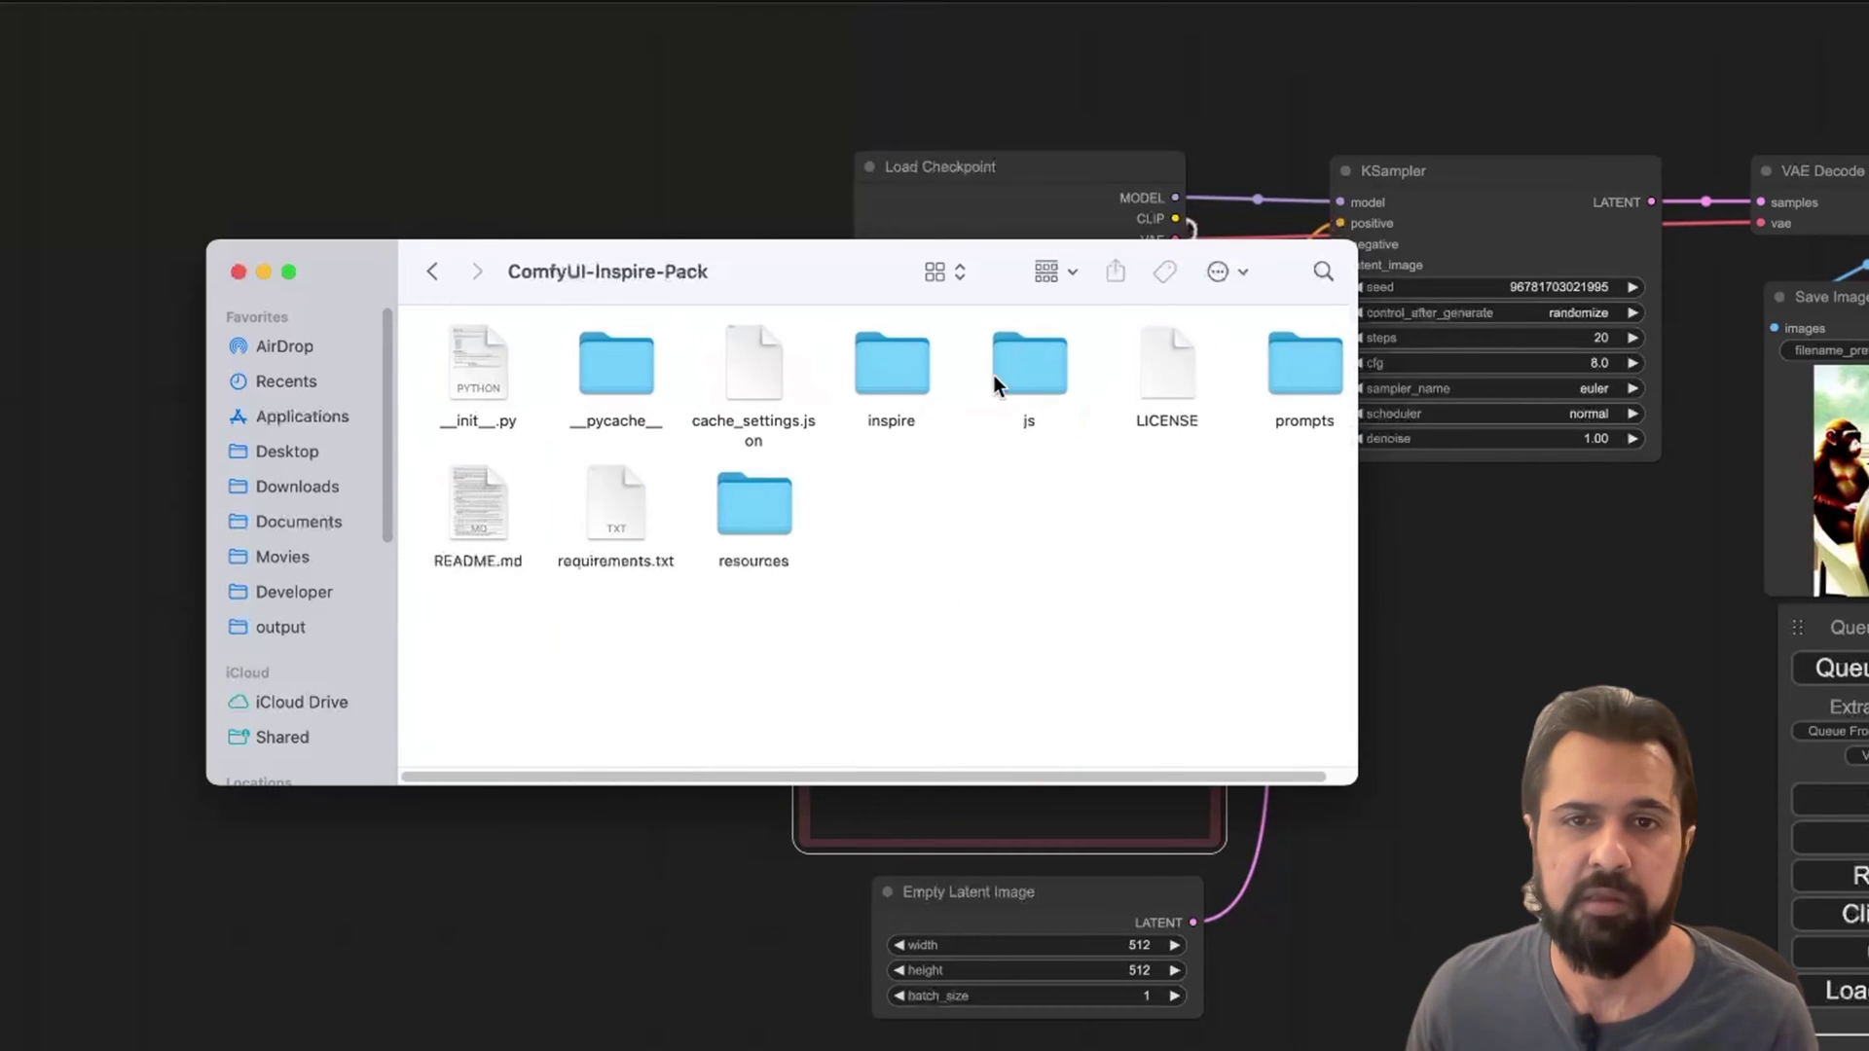
pyautogui.moveTo(1364, 480); pyautogui.dragTo(1411, 476)
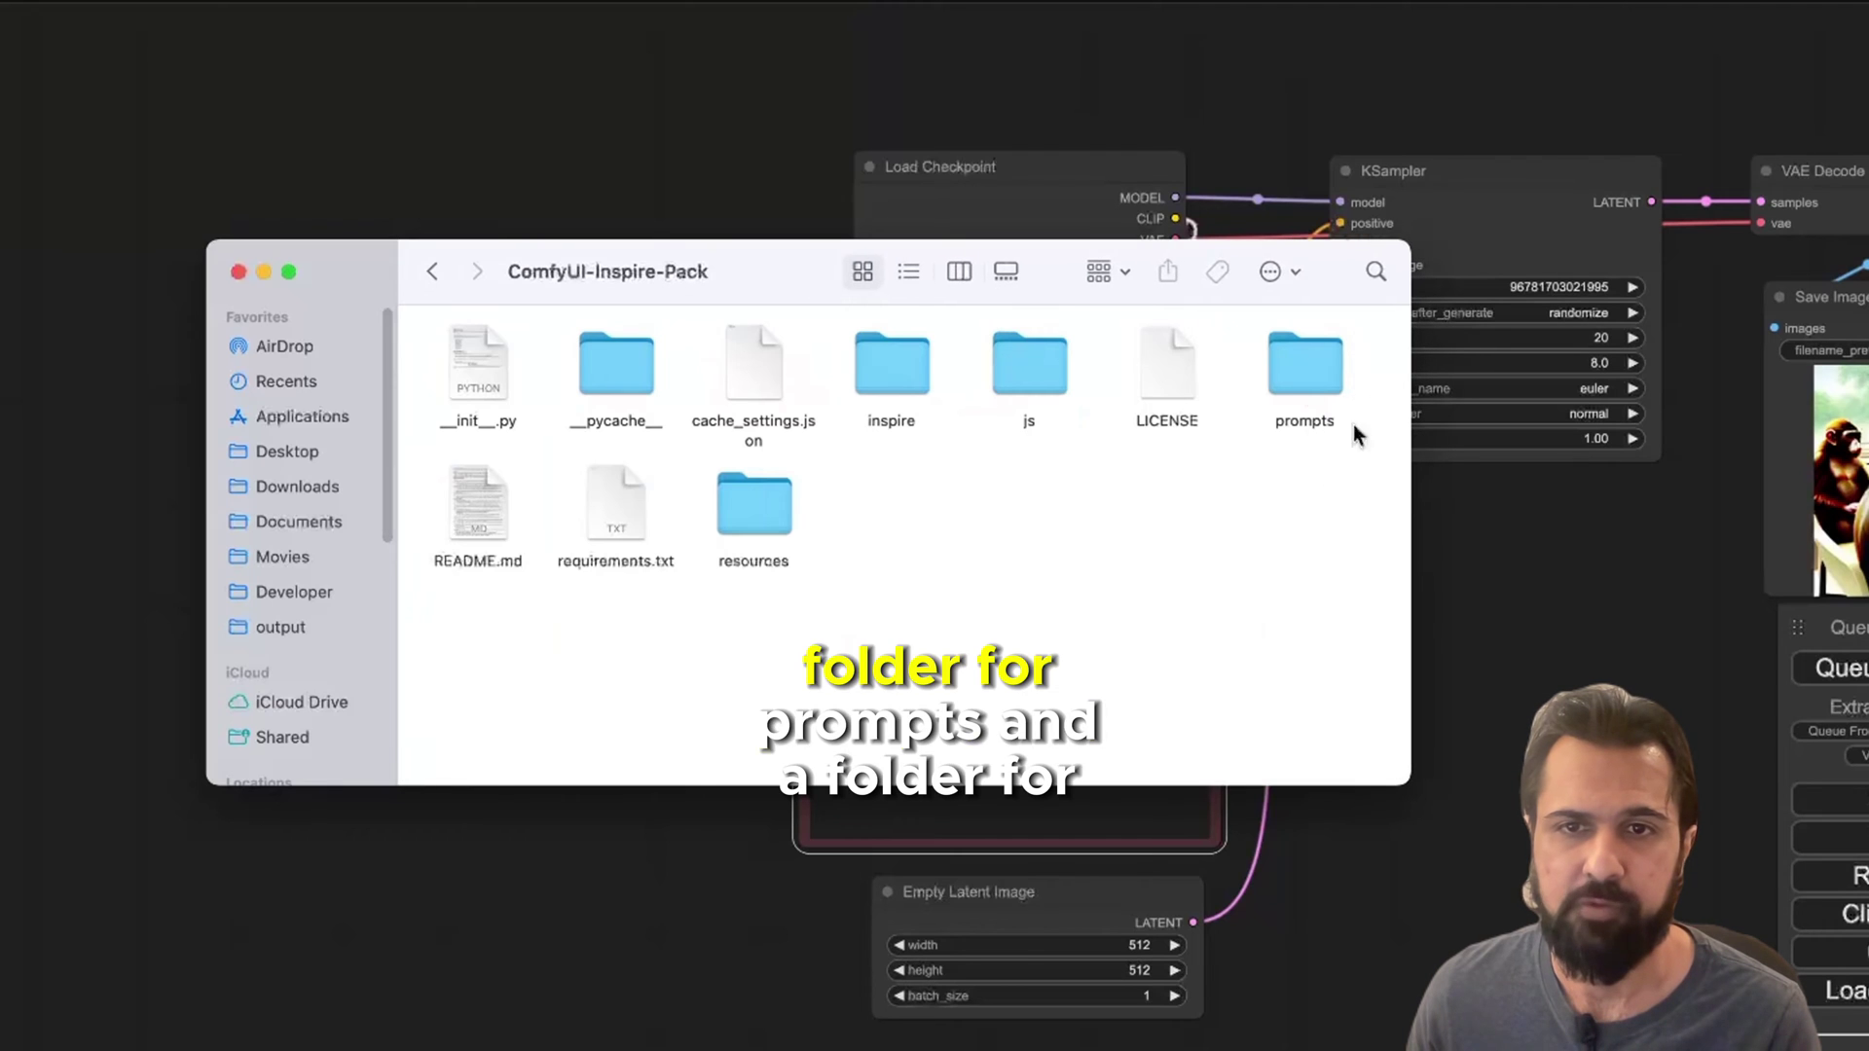
pyautogui.doubleClick(1299, 371)
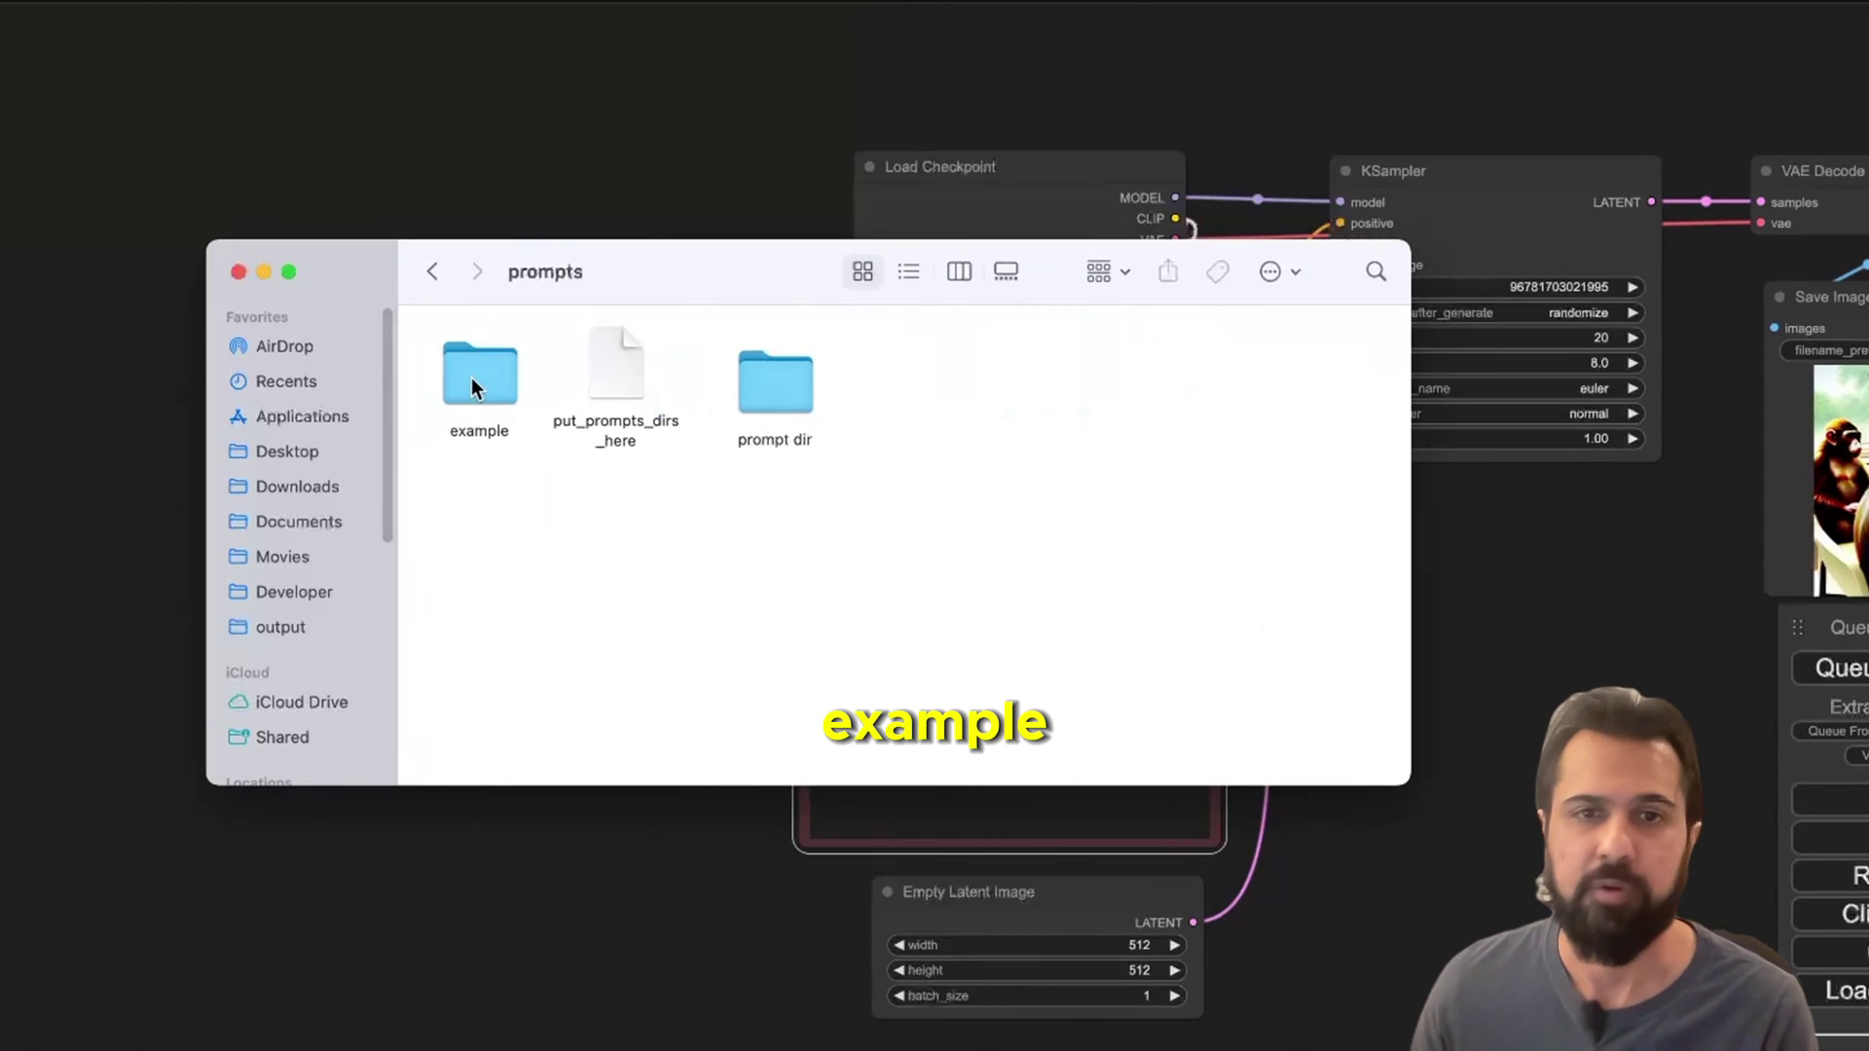
pyautogui.doubleClick(472, 378)
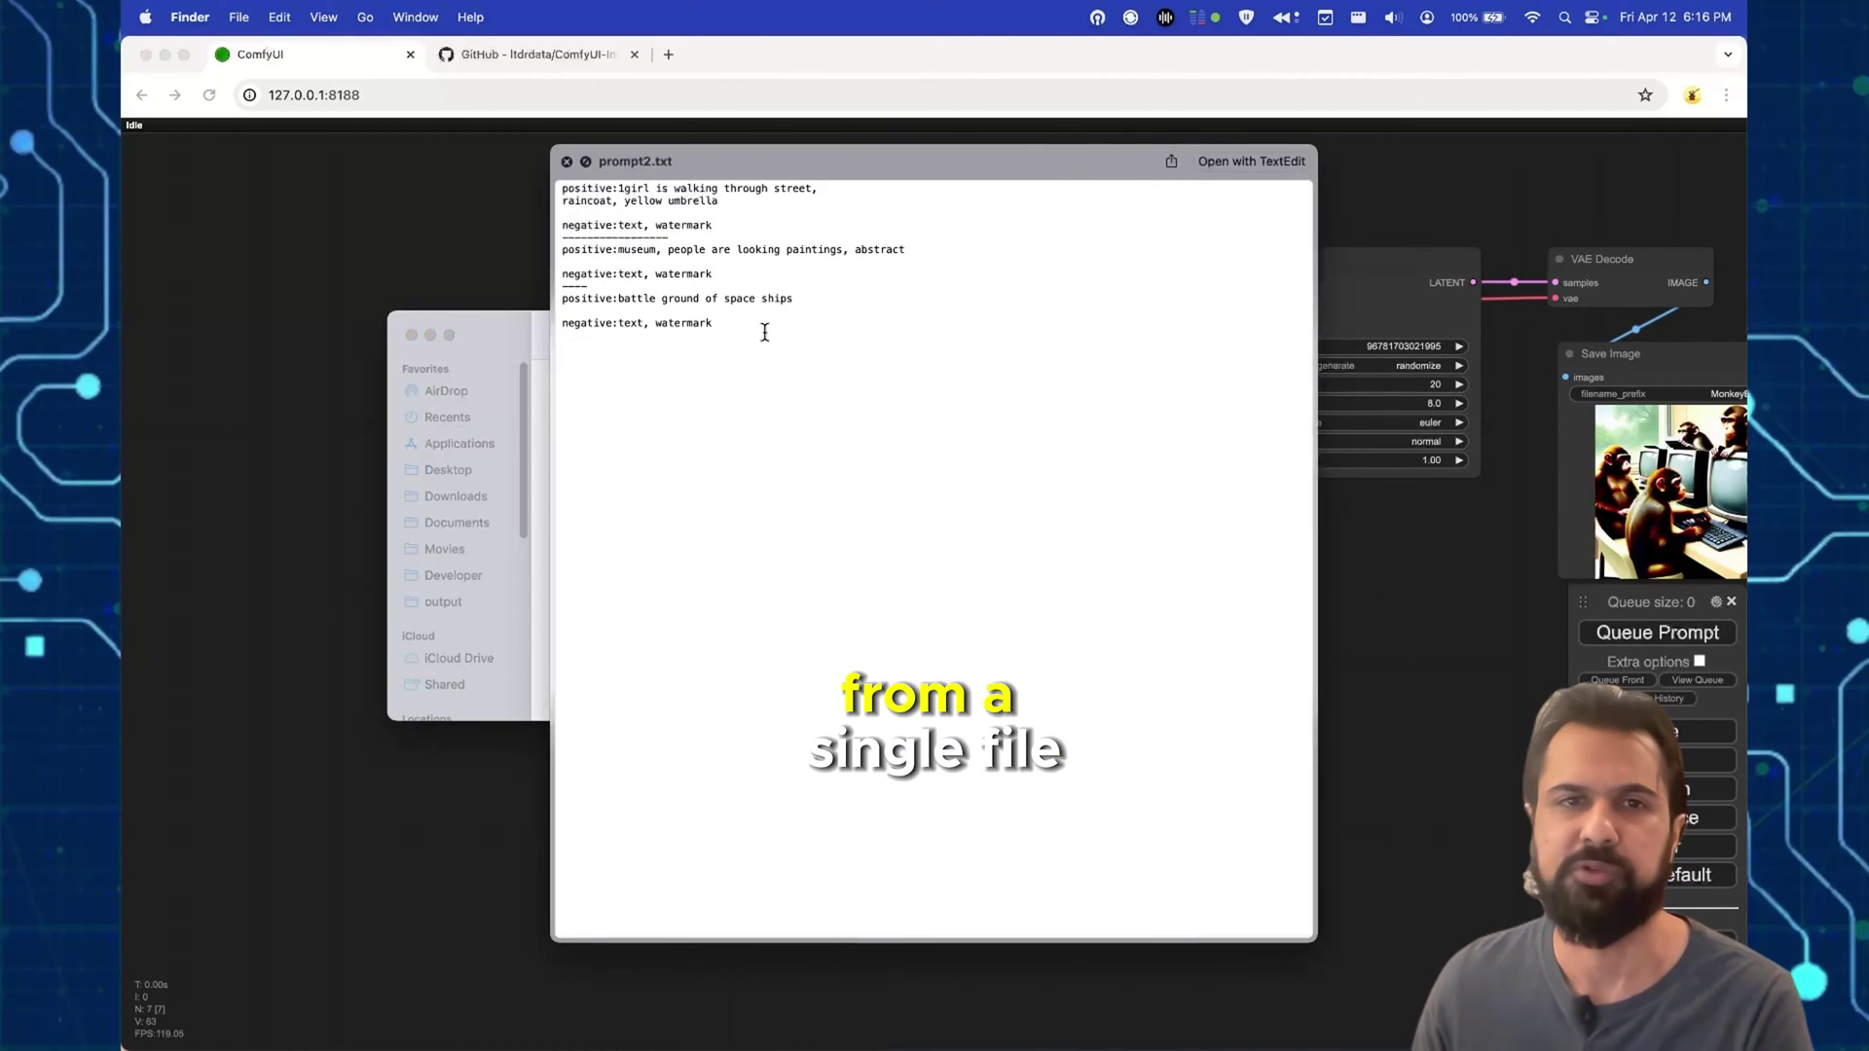
# Step: Duplicate prompt2.txt and rename the copy monkeys.txt
pyautogui.moveTo(746, 342); pyautogui.dragTo(611, 259)
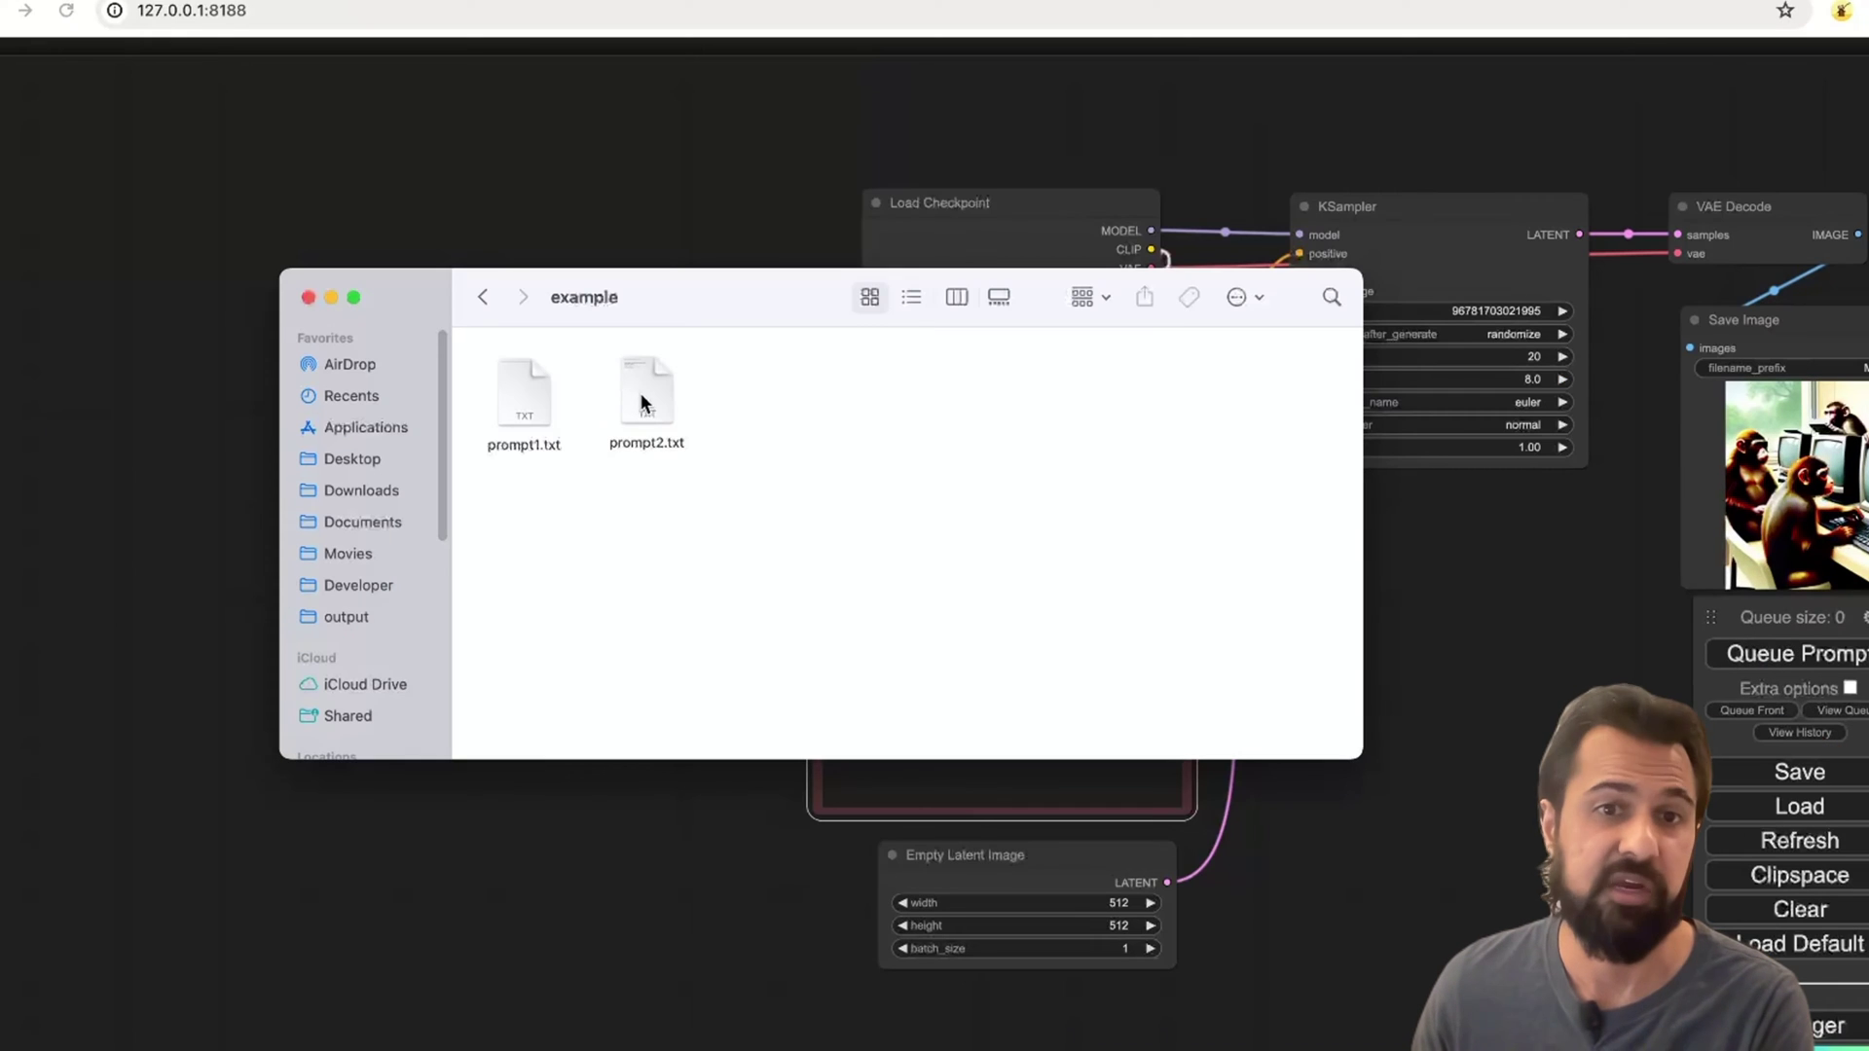
pyautogui.press('super+d')
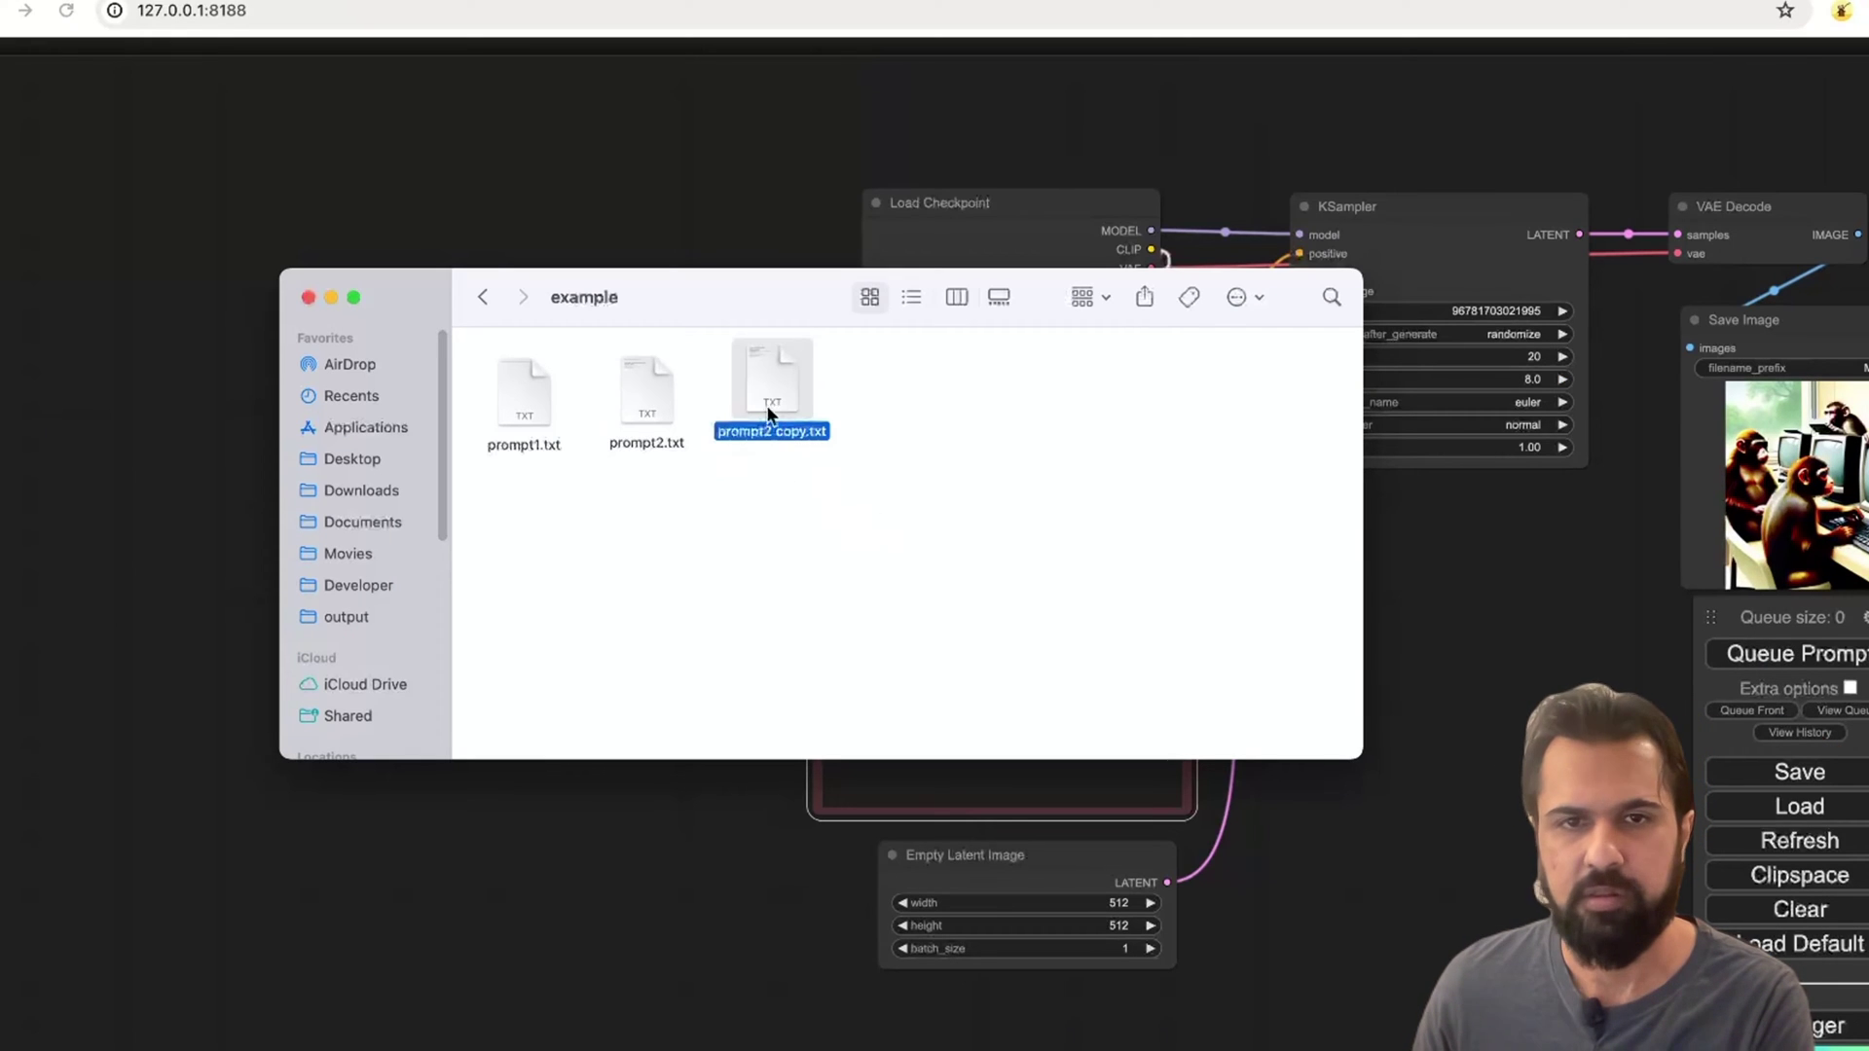
pyautogui.press('Return')
pyautogui.write('monkets')
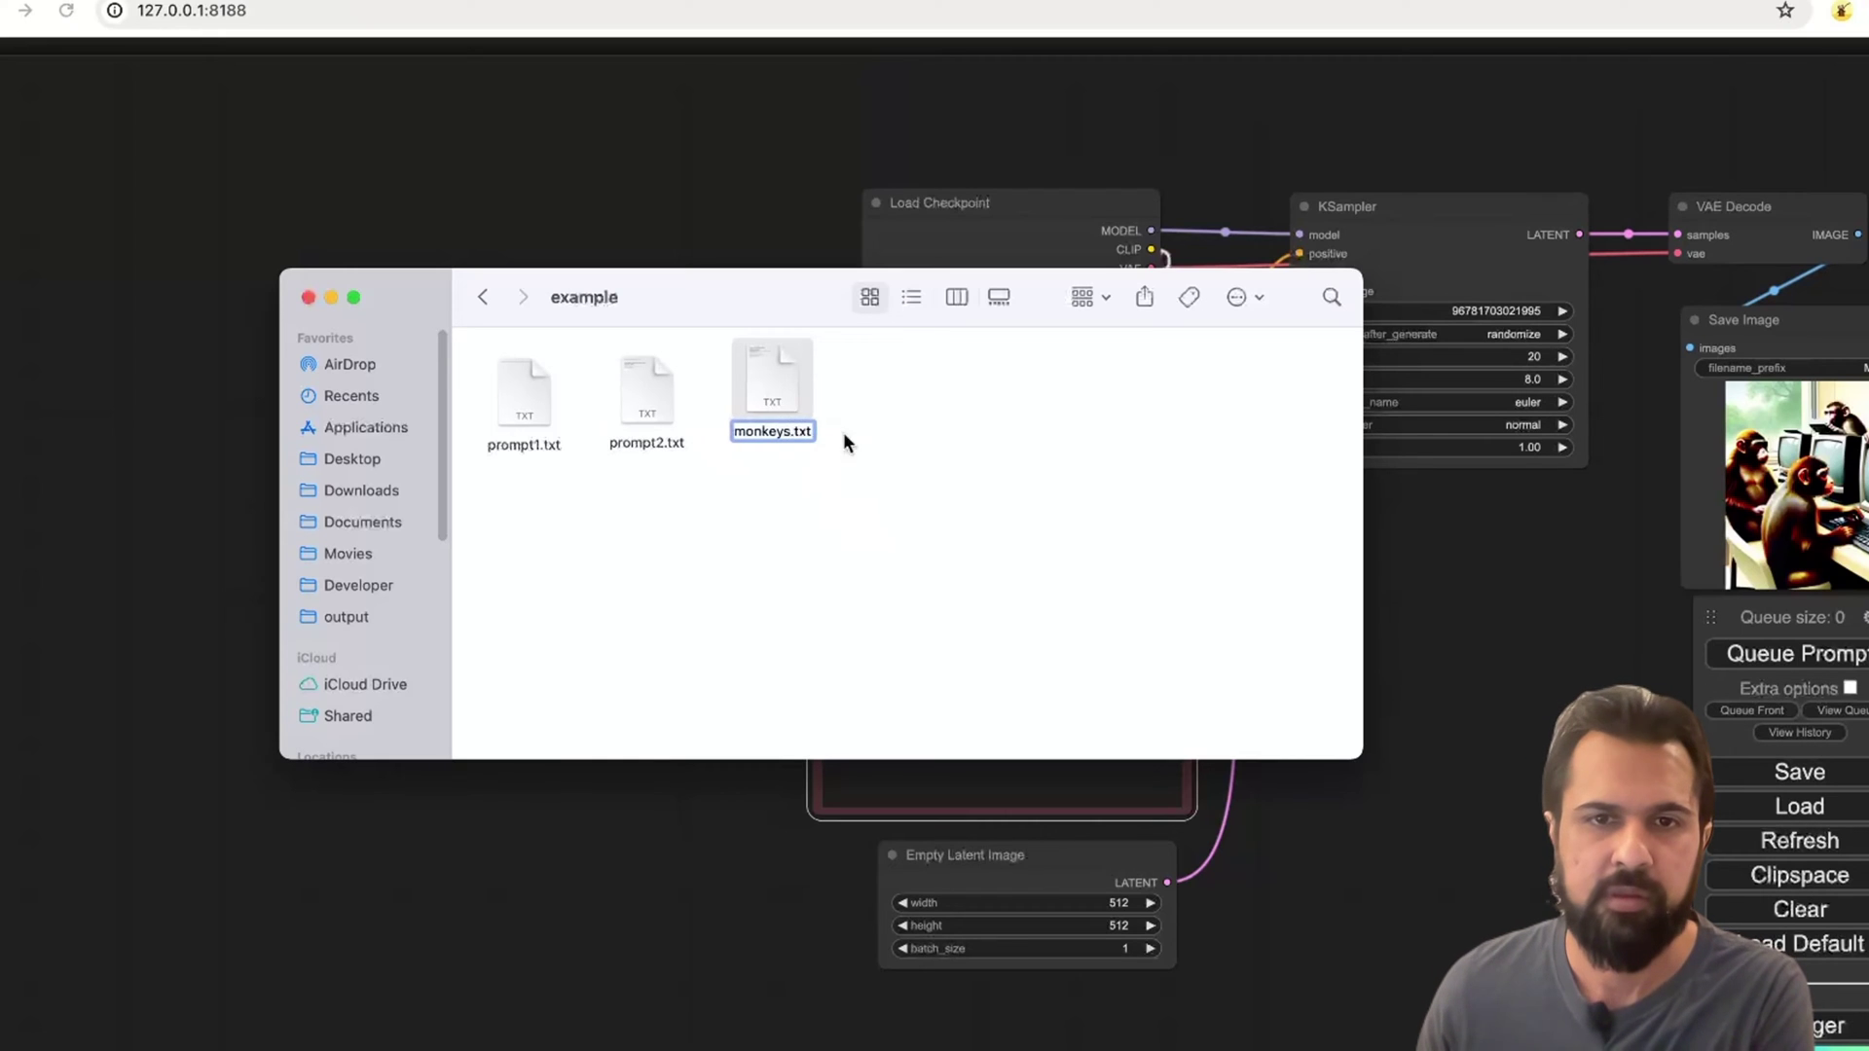
pyautogui.moveTo(786, 362); pyautogui.dragTo(781, 385)
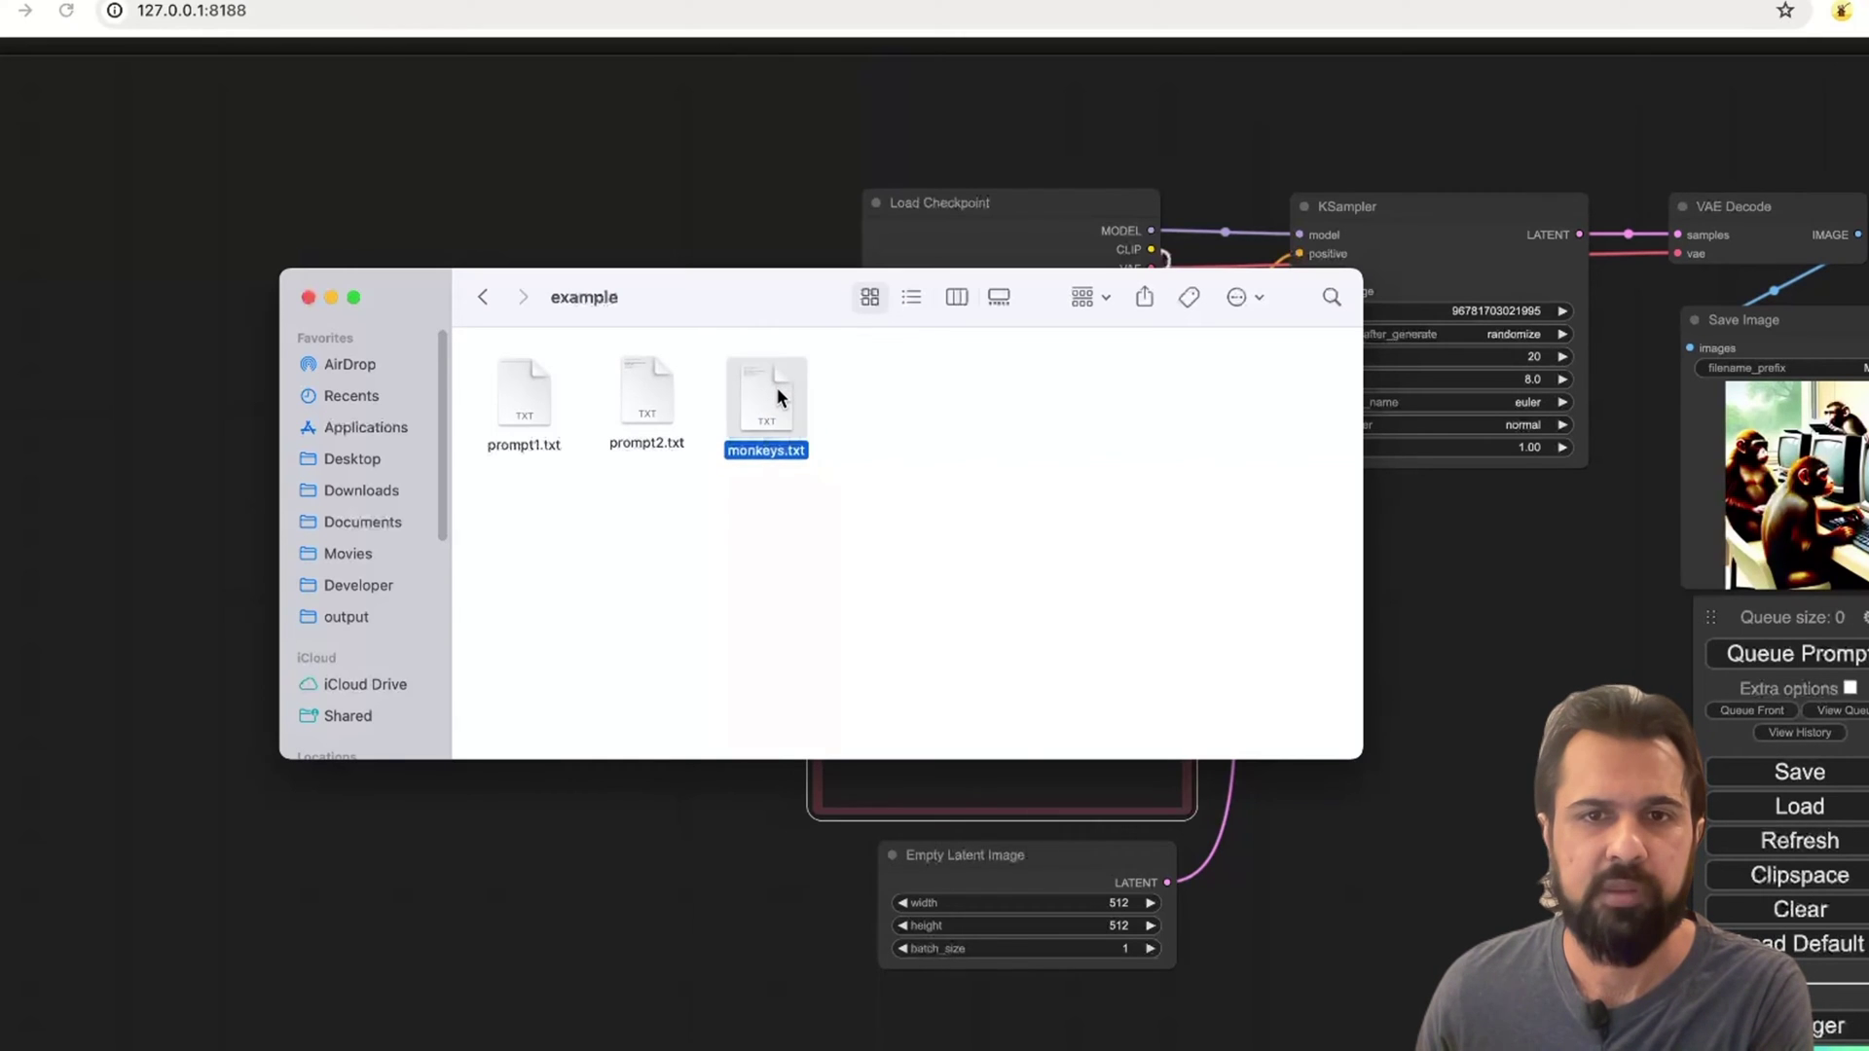
# Step: Open monkeys.txt in TextEdit and look over its prompt pairs
pyautogui.doubleClick(775, 388)
pyautogui.moveTo(688, 31); pyautogui.dragTo(1054, 211)
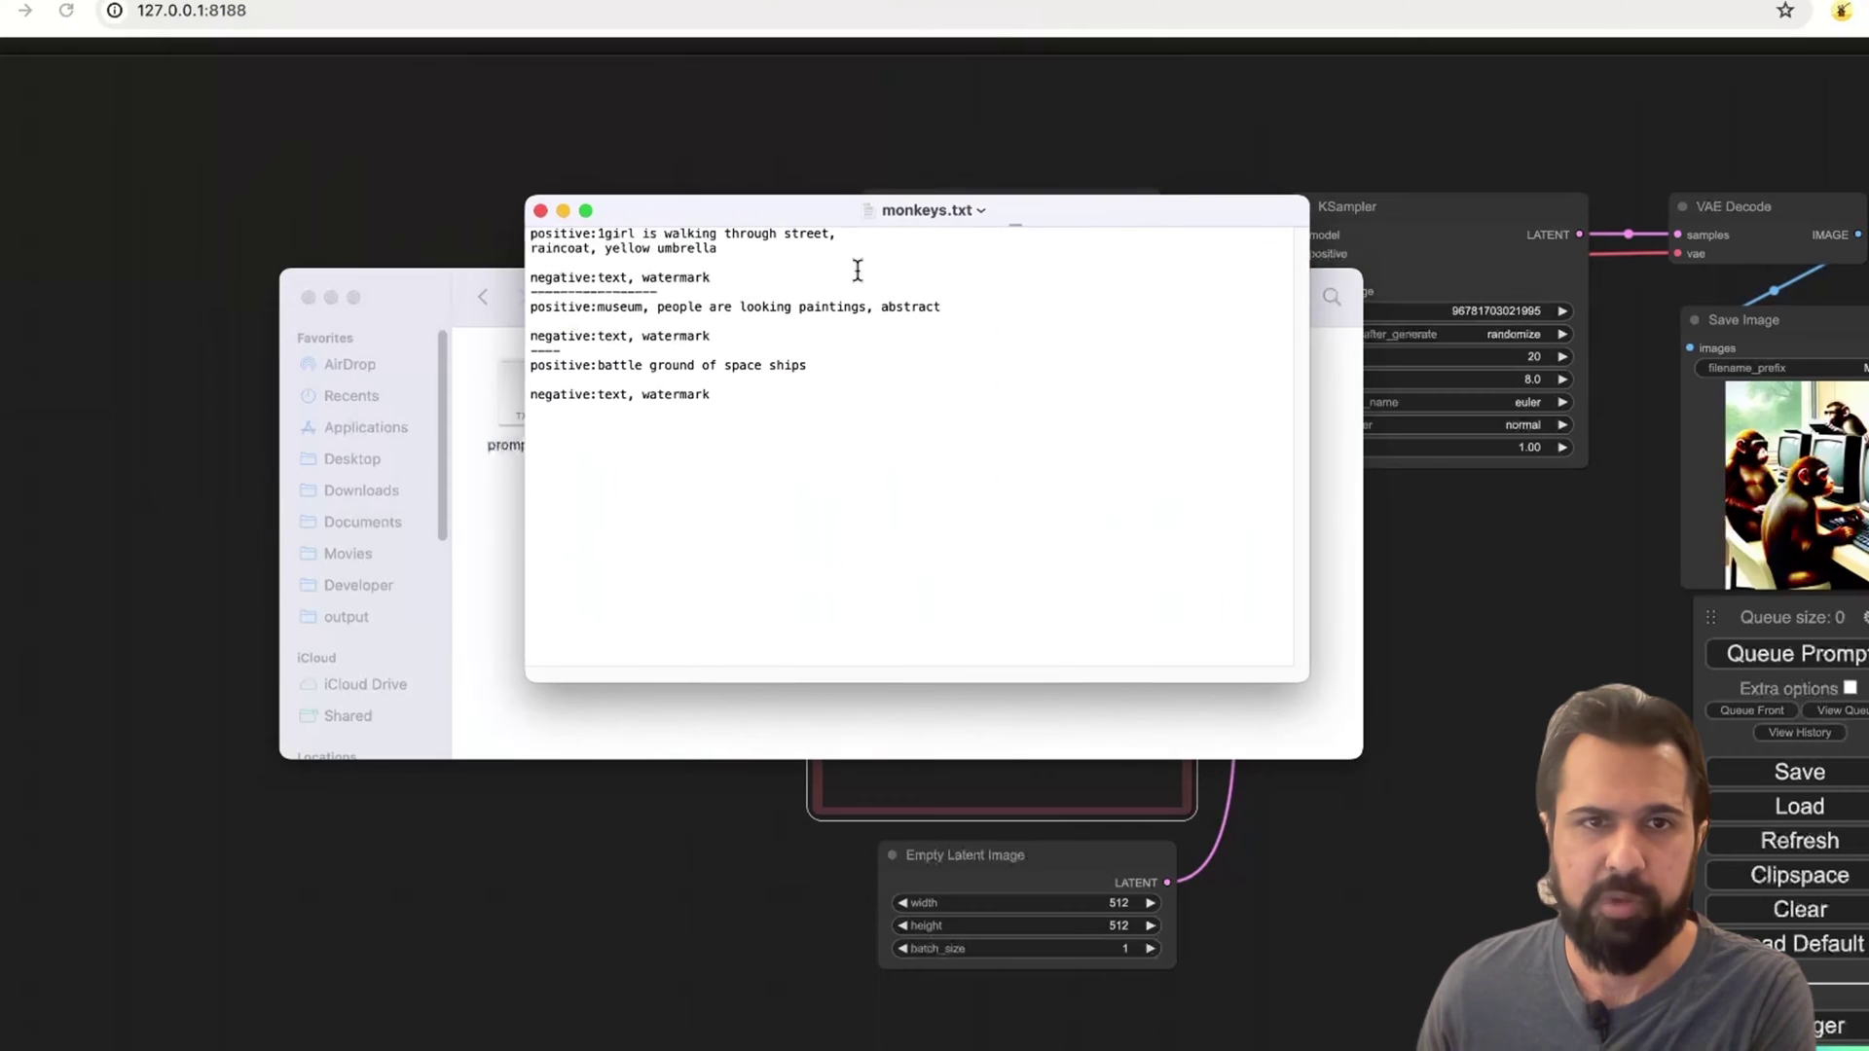
pyautogui.moveTo(531, 234); pyautogui.dragTo(791, 272)
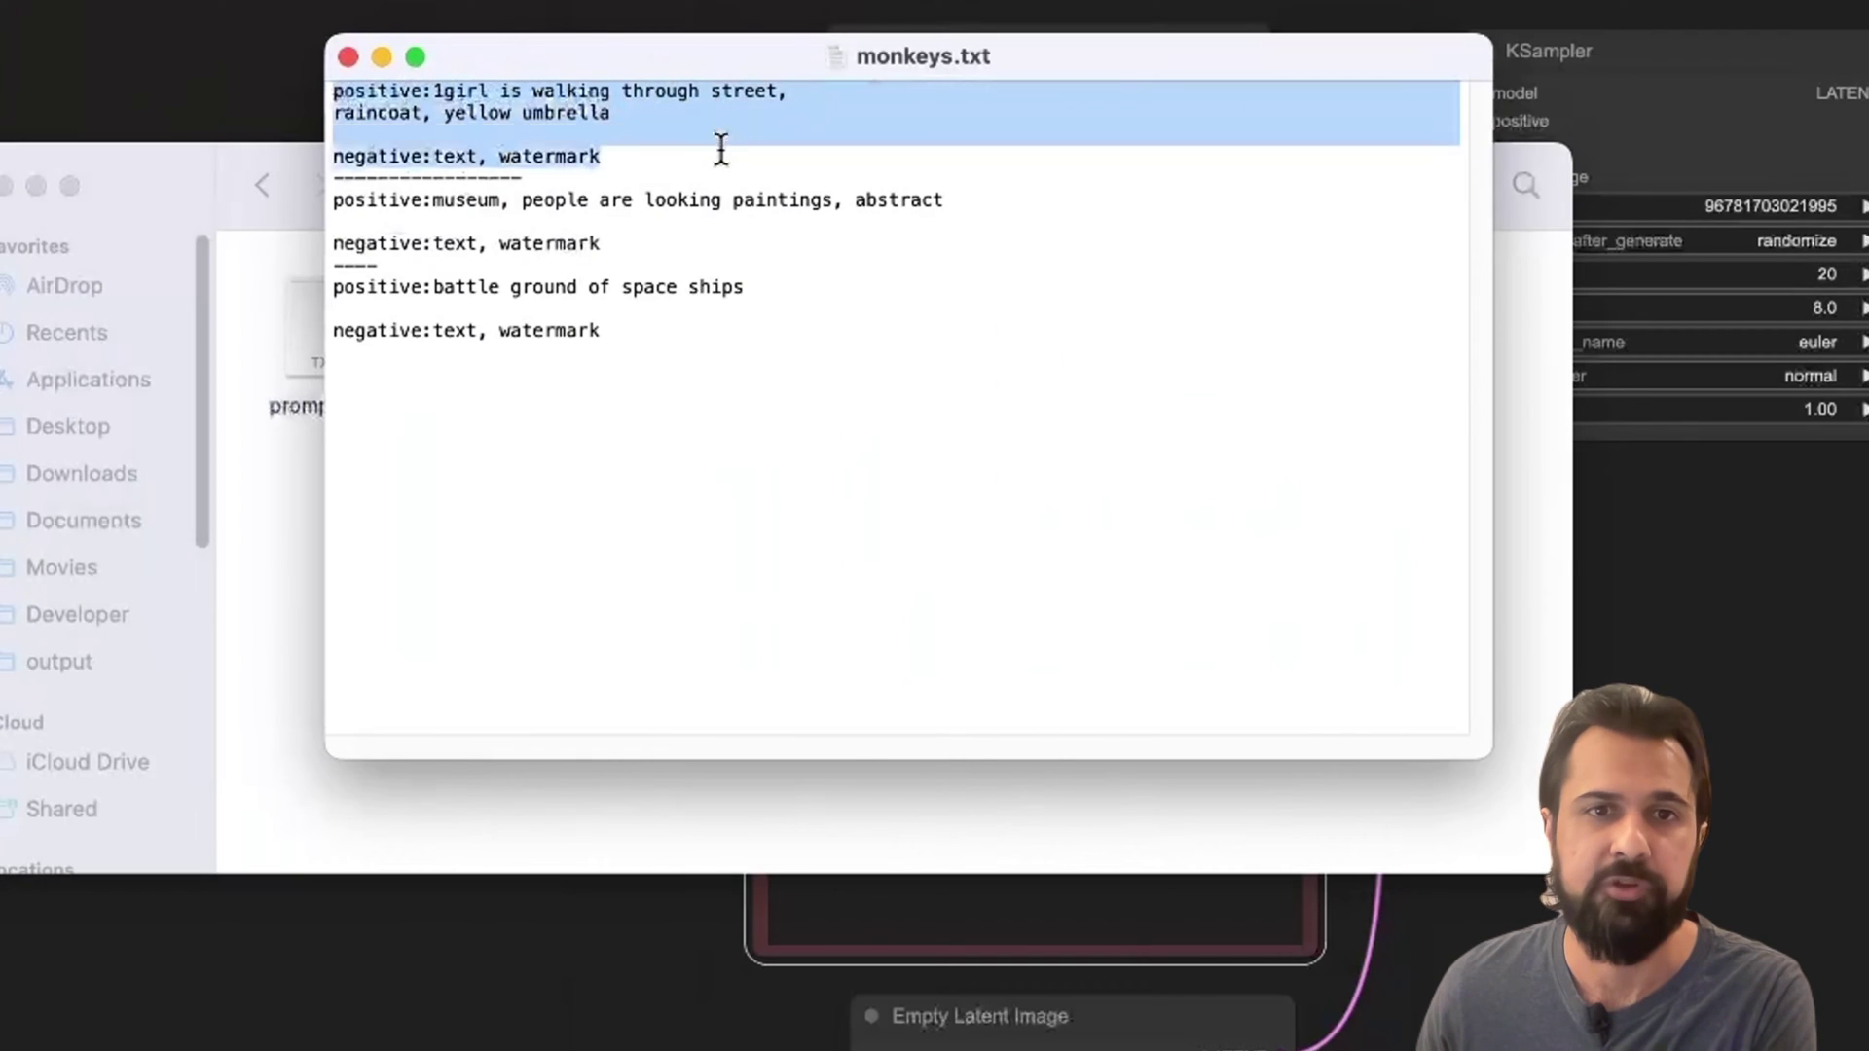
pyautogui.moveTo(333, 91); pyautogui.dragTo(646, 146)
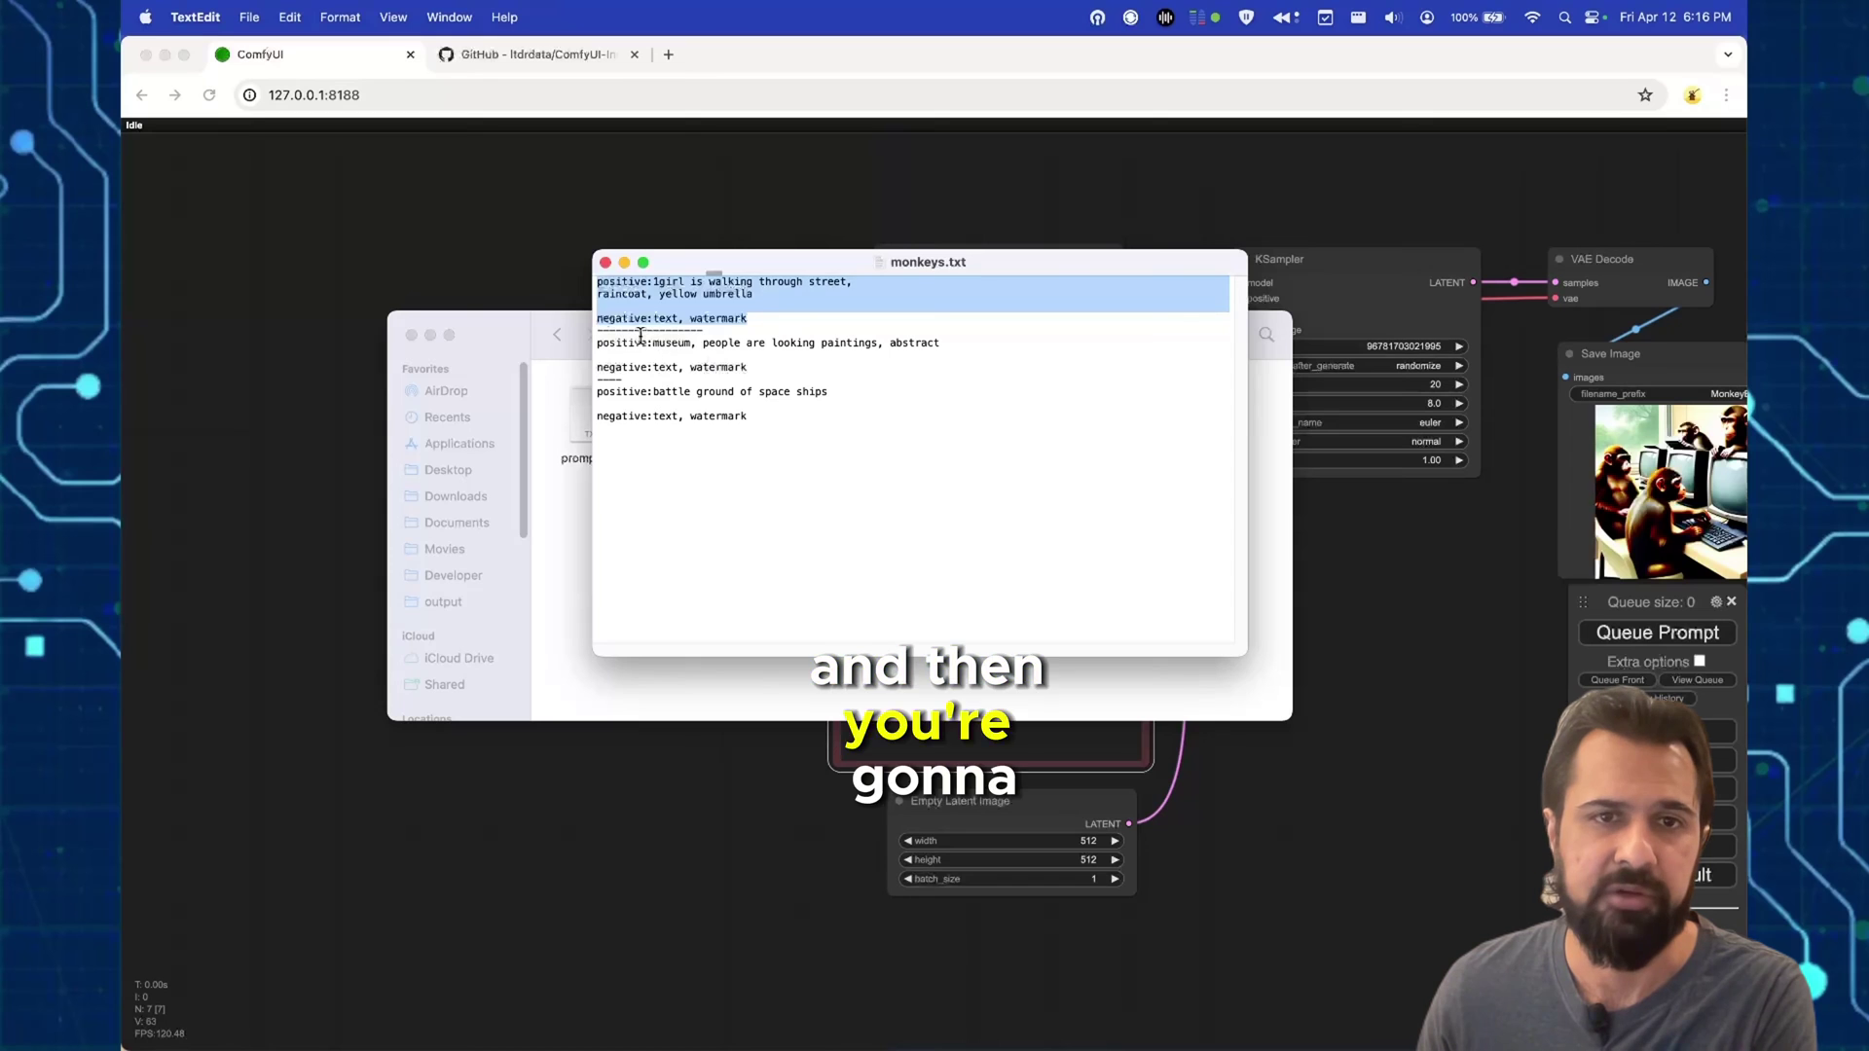
pyautogui.click(409, 182)
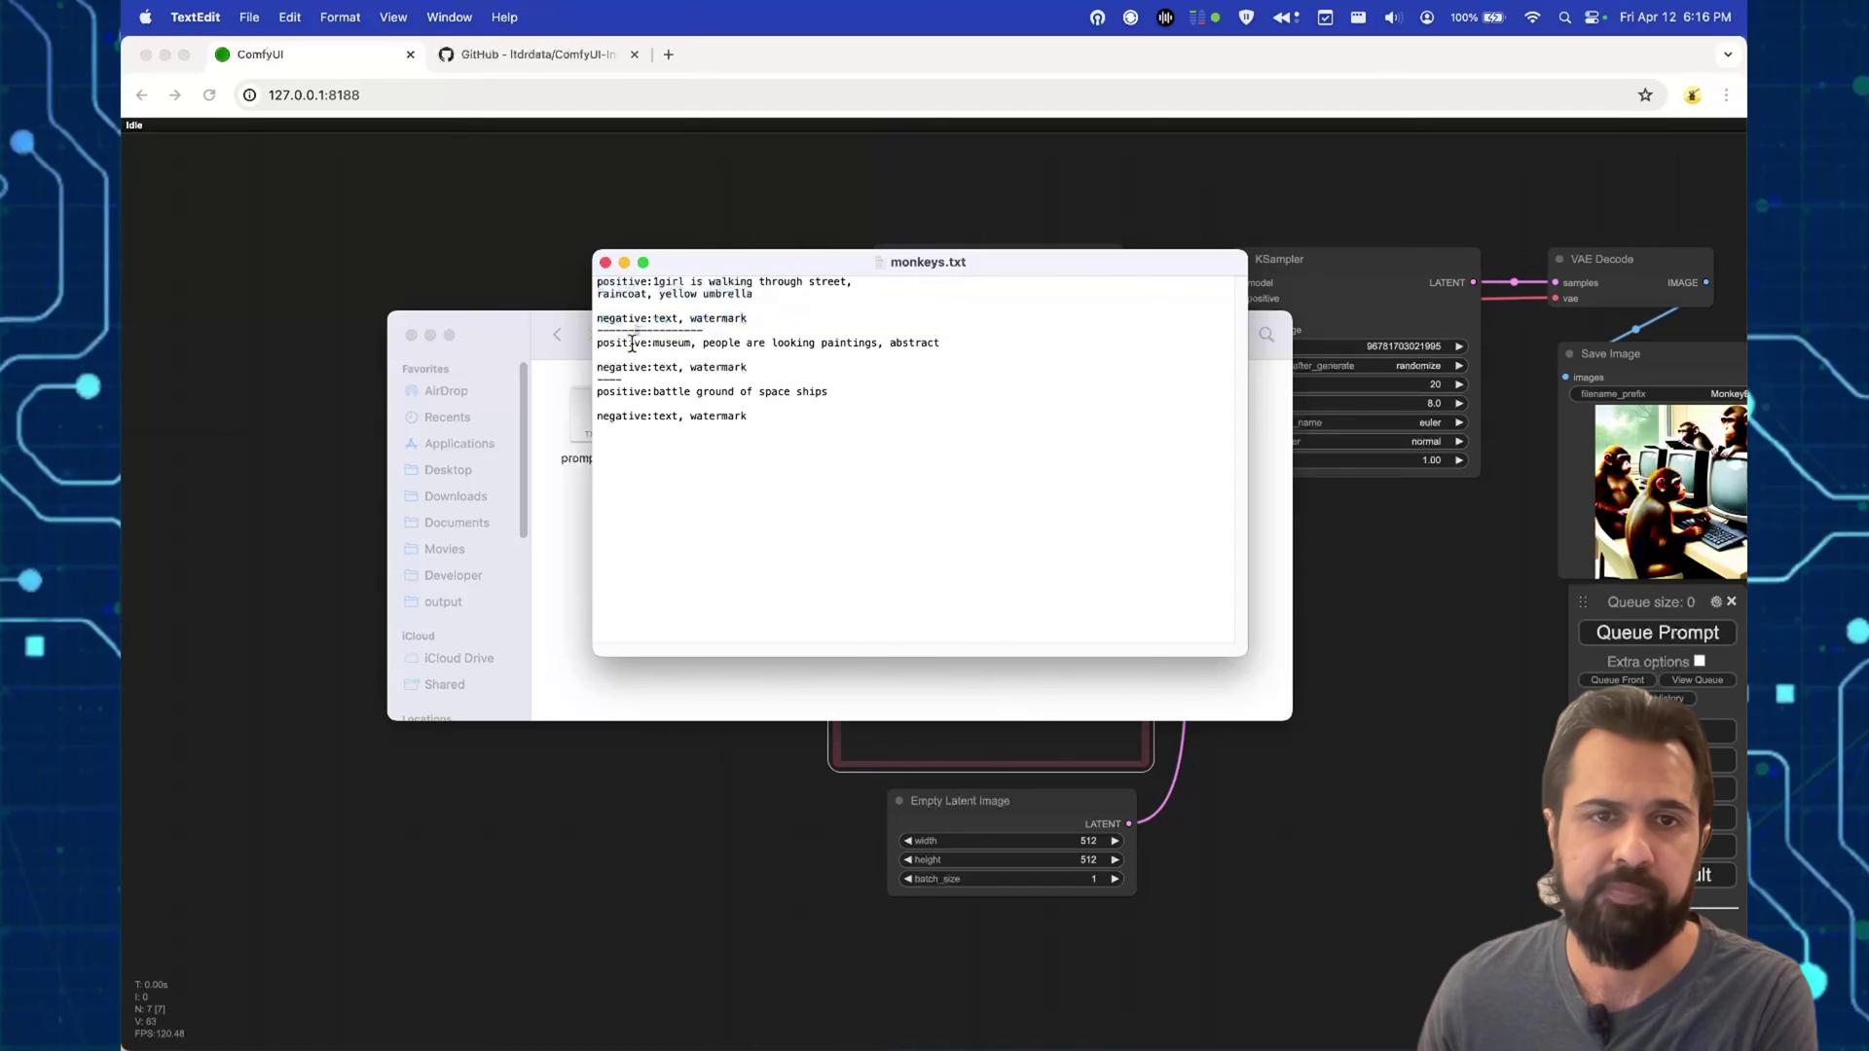
pyautogui.moveTo(596, 343); pyautogui.dragTo(598, 384)
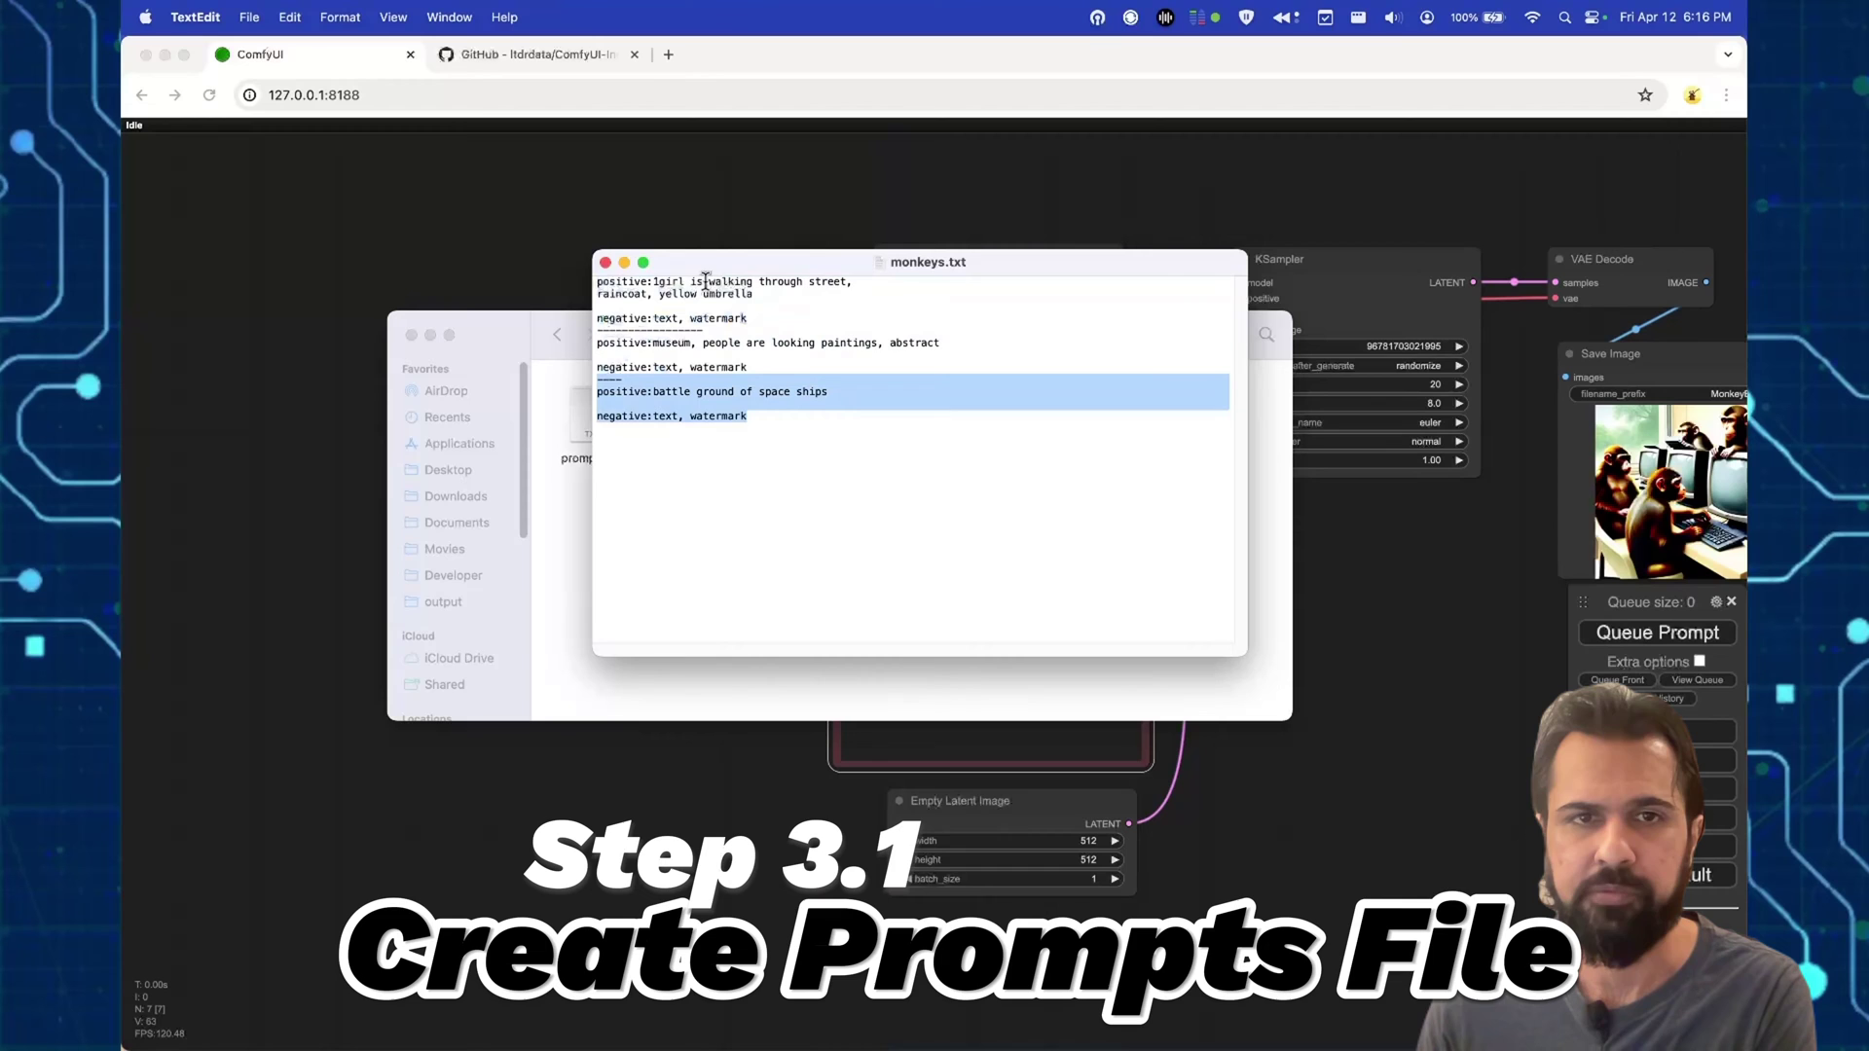
# Step: Rewrite the positive lines as monkey prompts, e.g. neural-interface hat, lecture-hall notes, and close
pyautogui.moveTo(656, 282); pyautogui.dragTo(721, 280)
pyautogui.moveTo(847, 283); pyautogui.dragTo(850, 292)
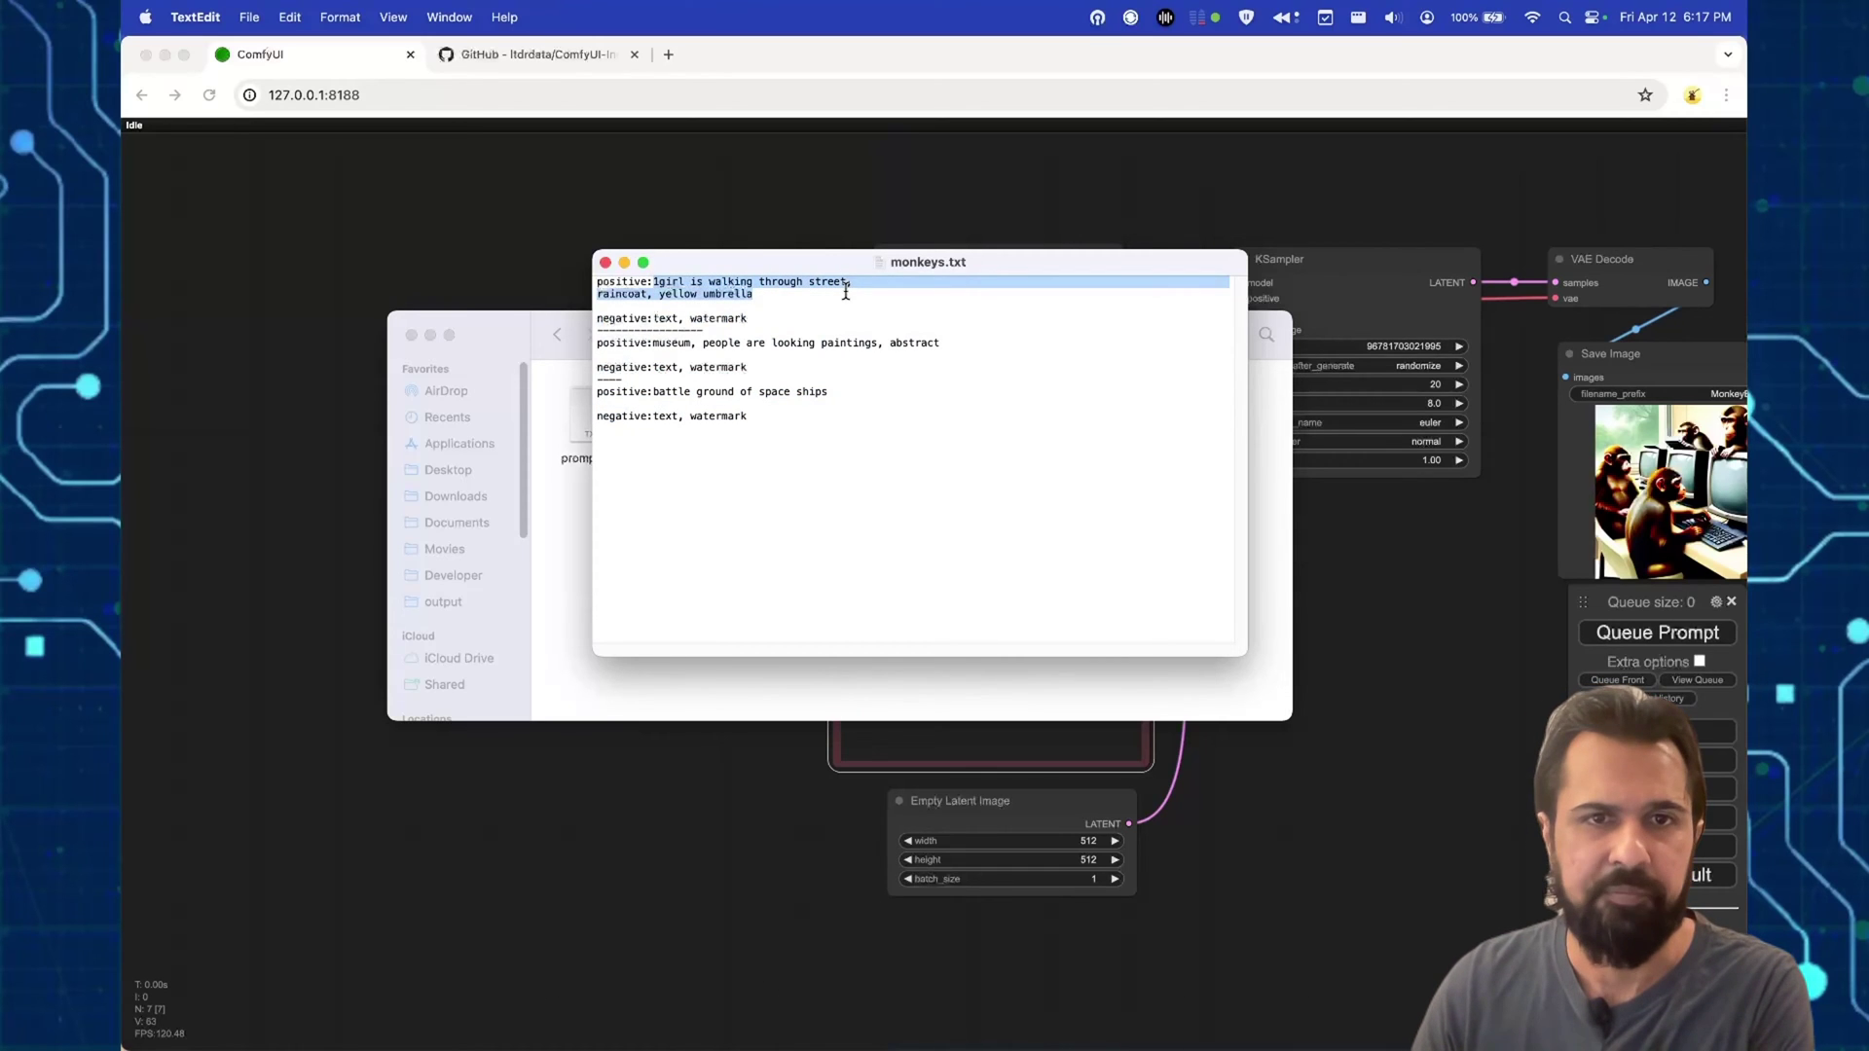
pyautogui.write('m')
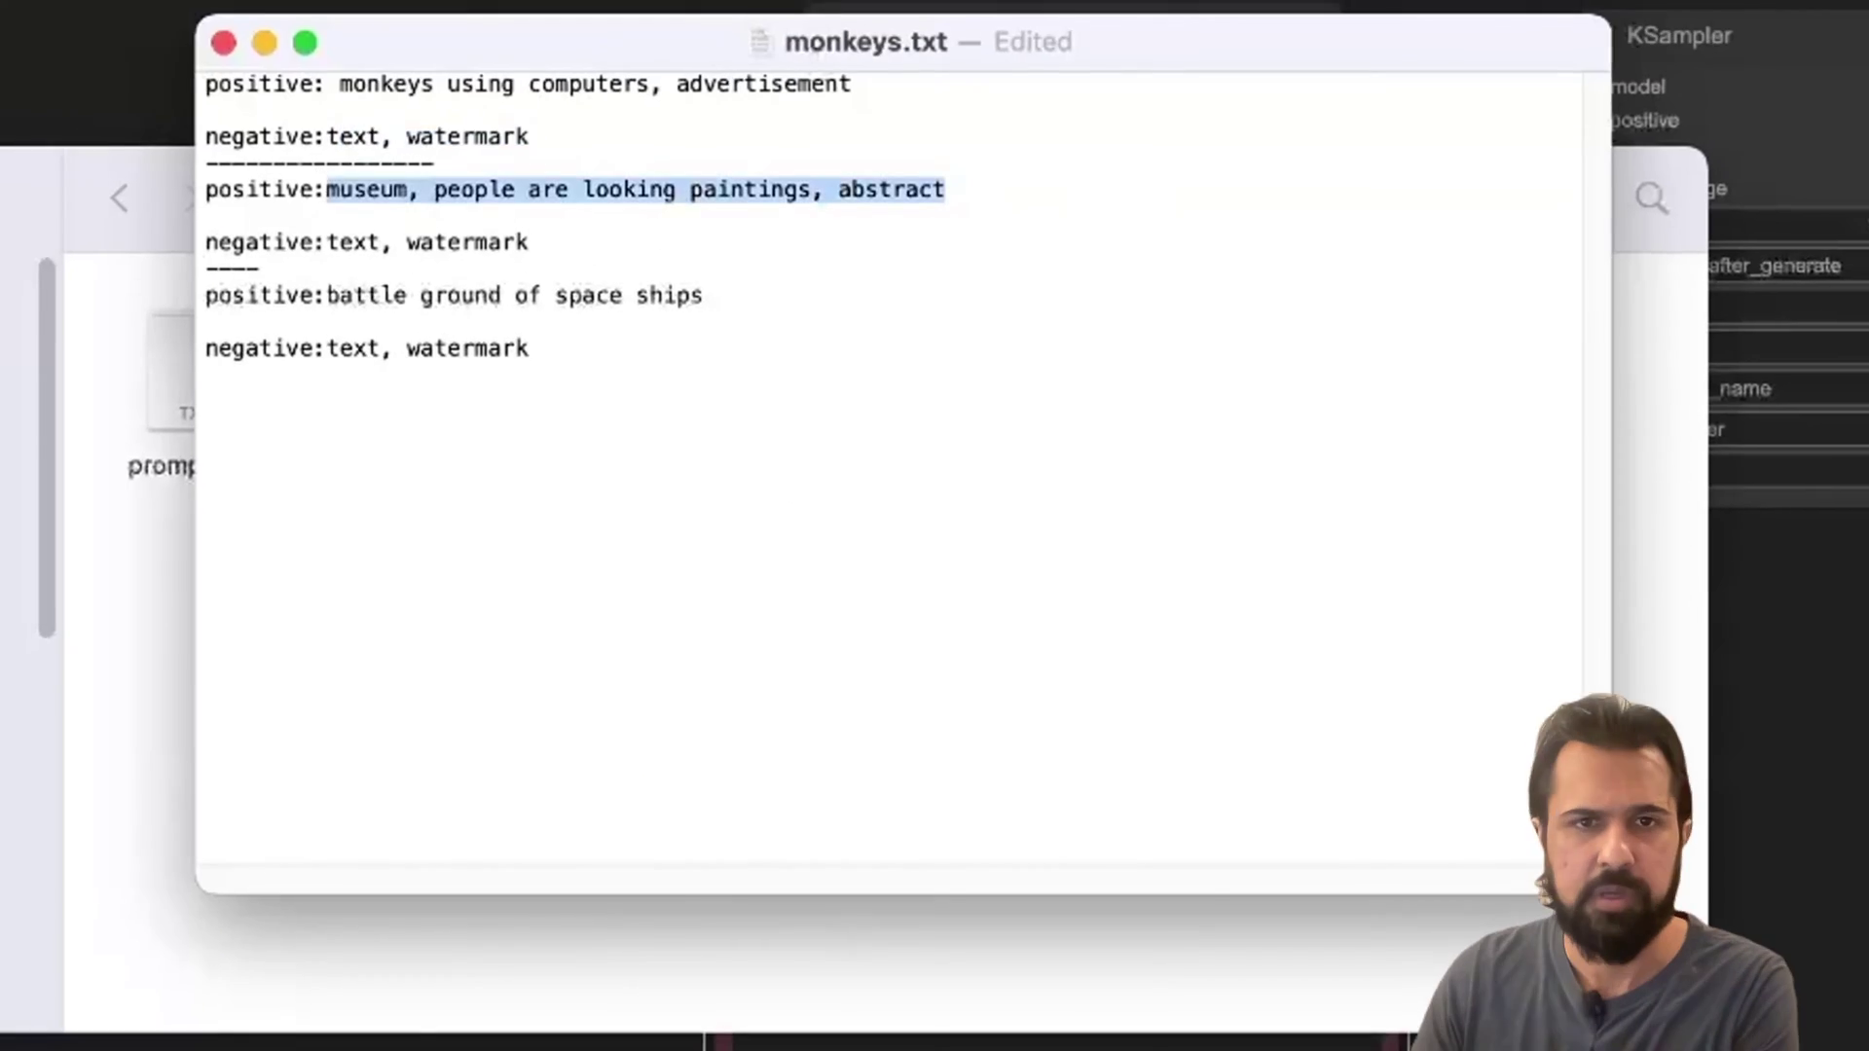
pyautogui.write('Monkey hooked up to a computer using neural interface, hat with wires')
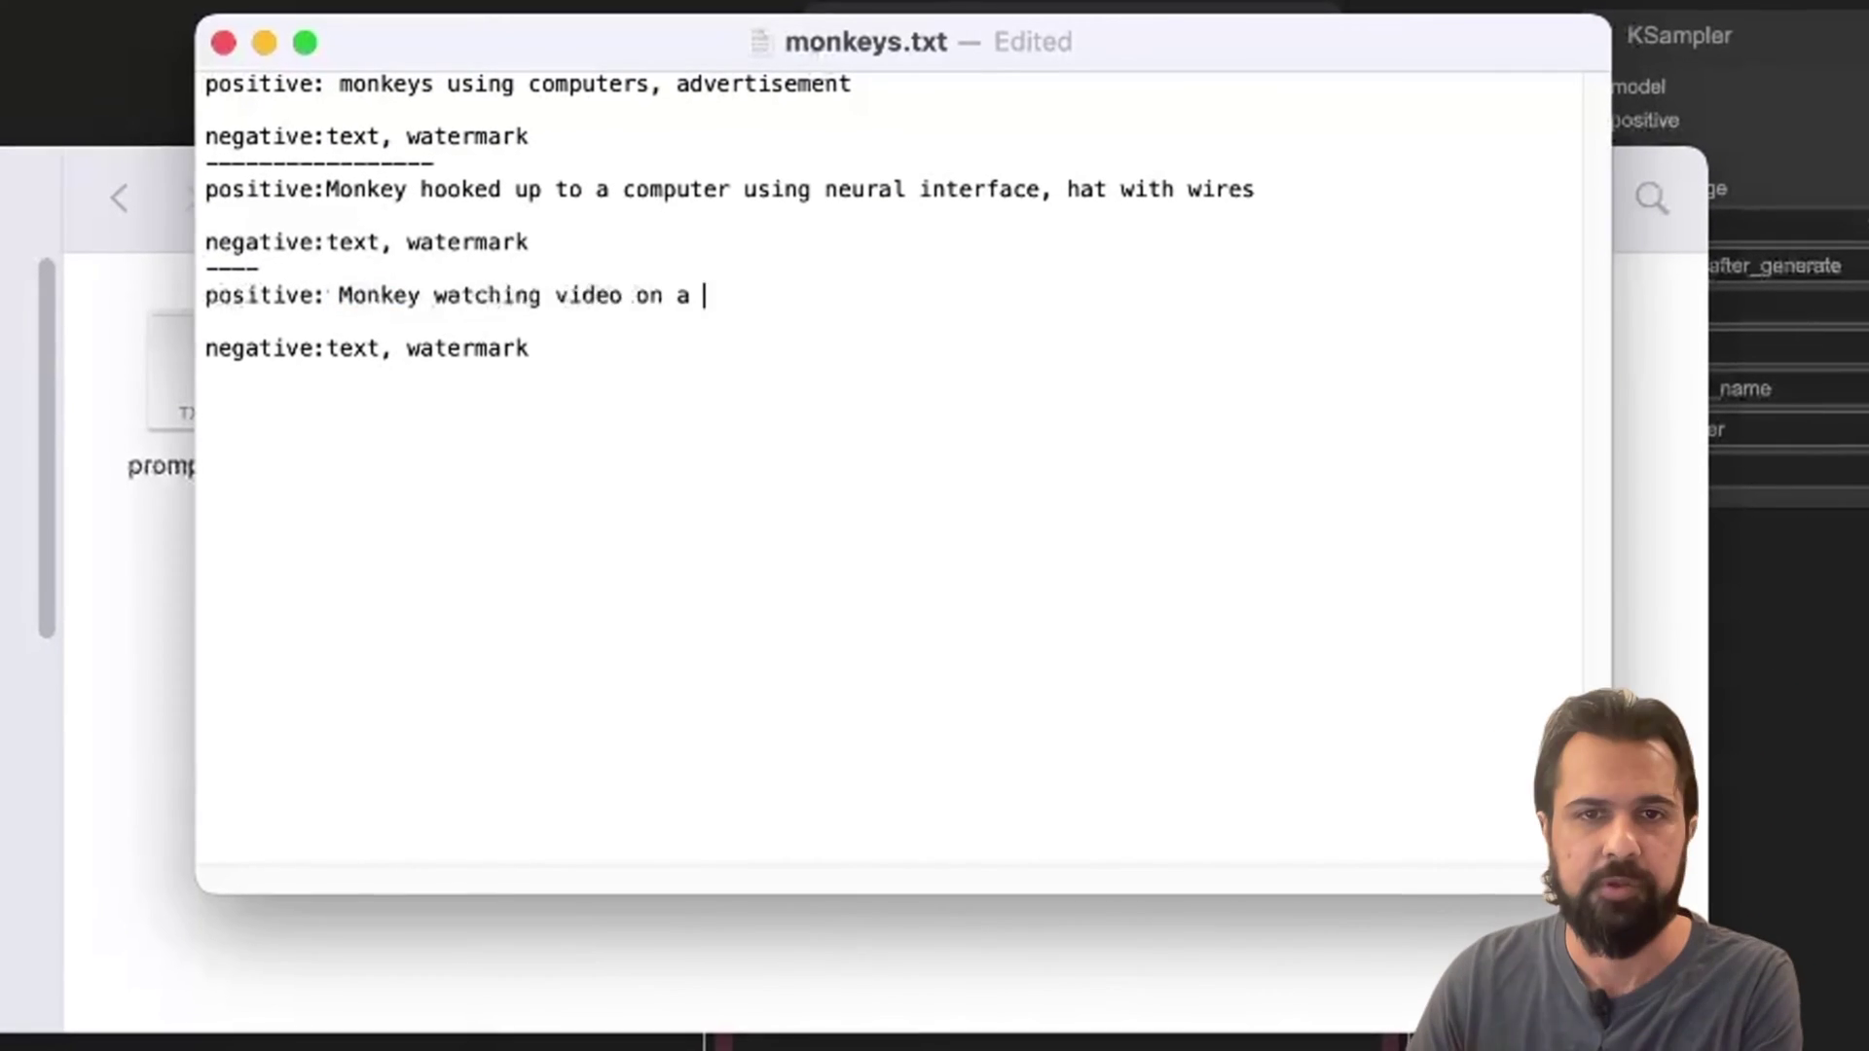
pyautogui.write('computer, funny , la')
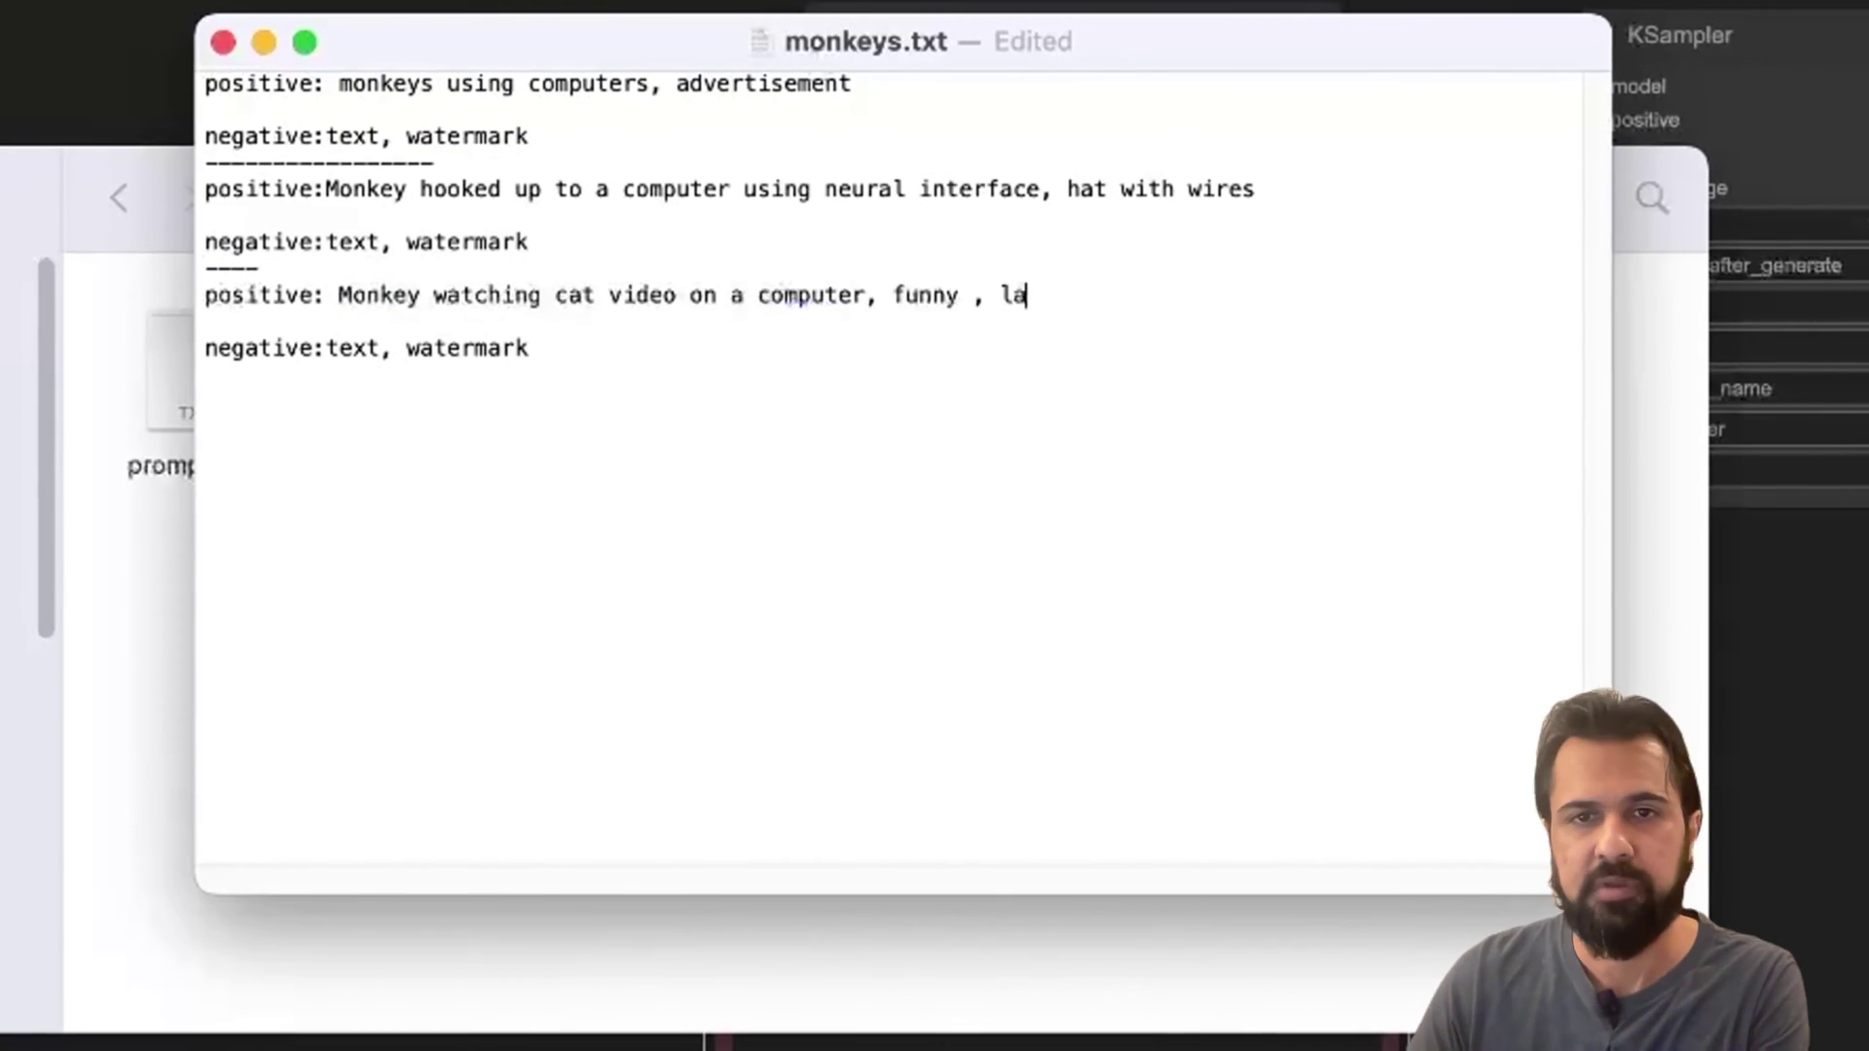
pyautogui.write('n class to take notes, serious, classroom')
pyautogui.write(' environment, lecture hall')
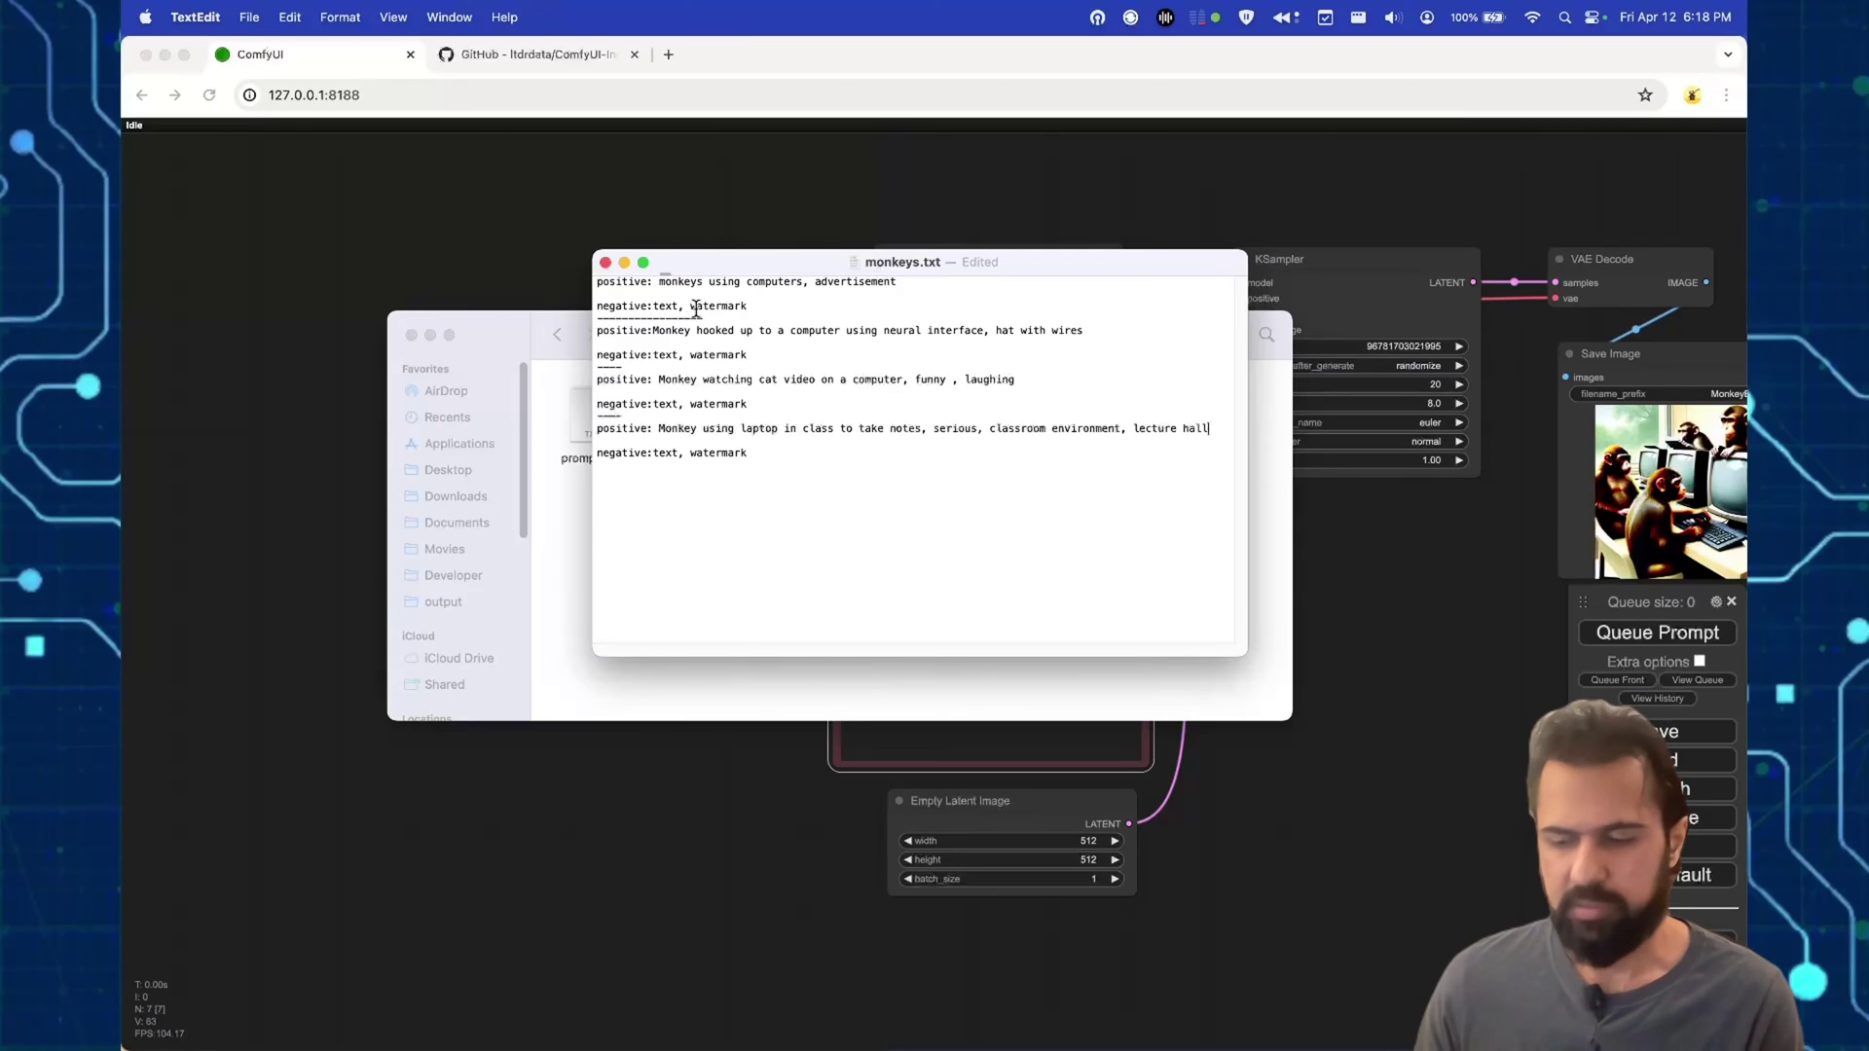
pyautogui.click(606, 263)
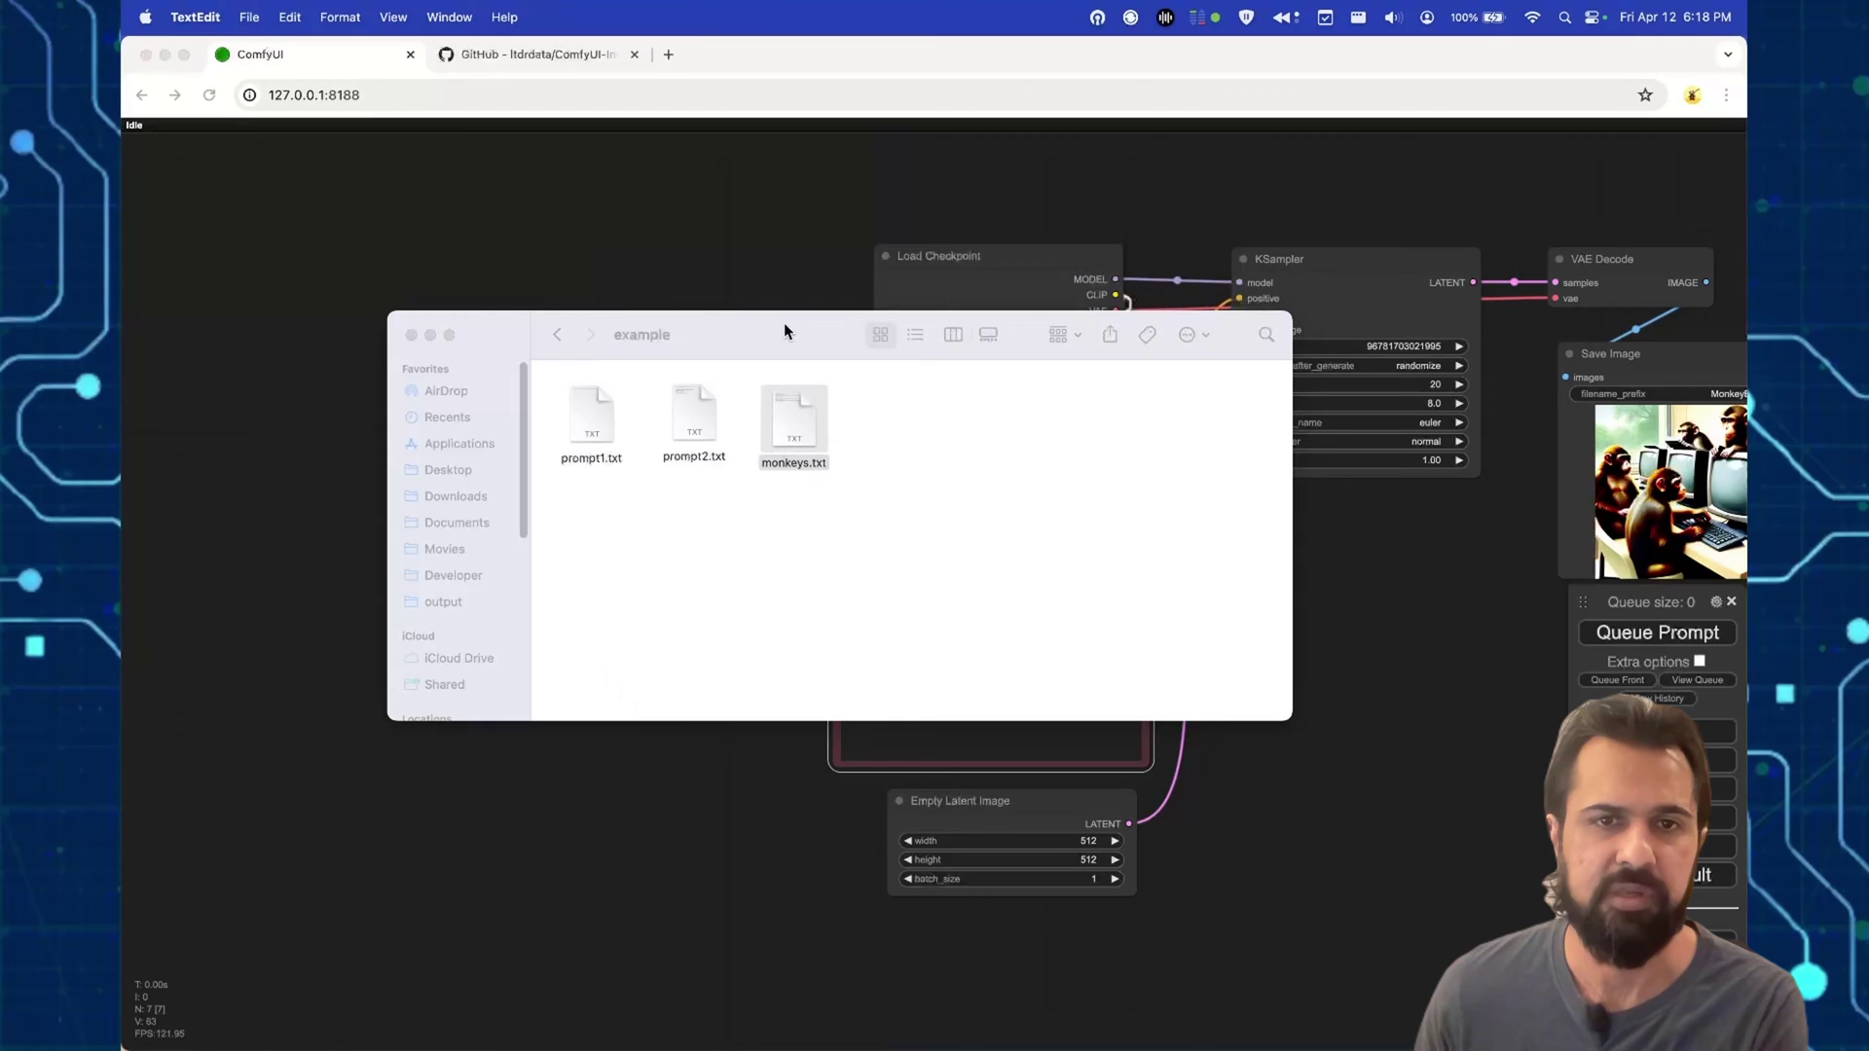
# Step: Add a Load Prompts From File (Inspire) node, keeping example/prompt2.txt as its file
pyautogui.click(776, 250)
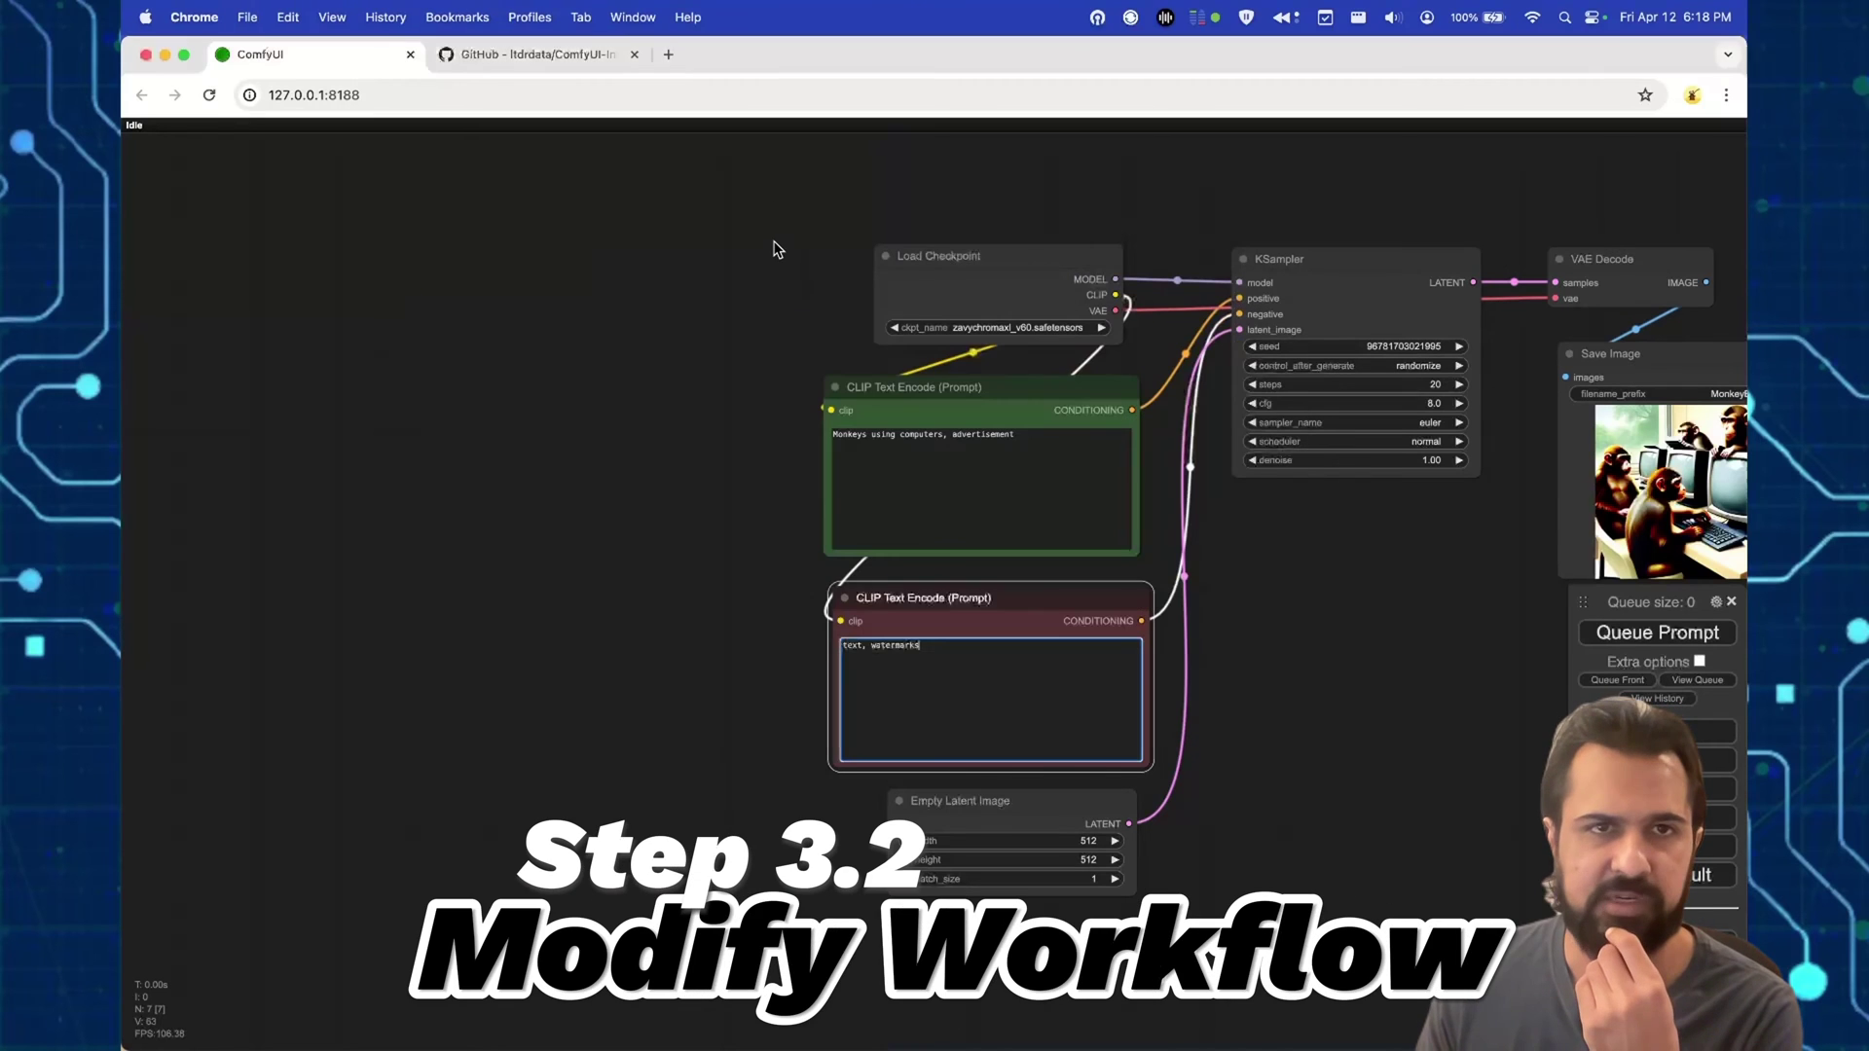
pyautogui.rightClick(547, 468)
pyautogui.click(632, 464)
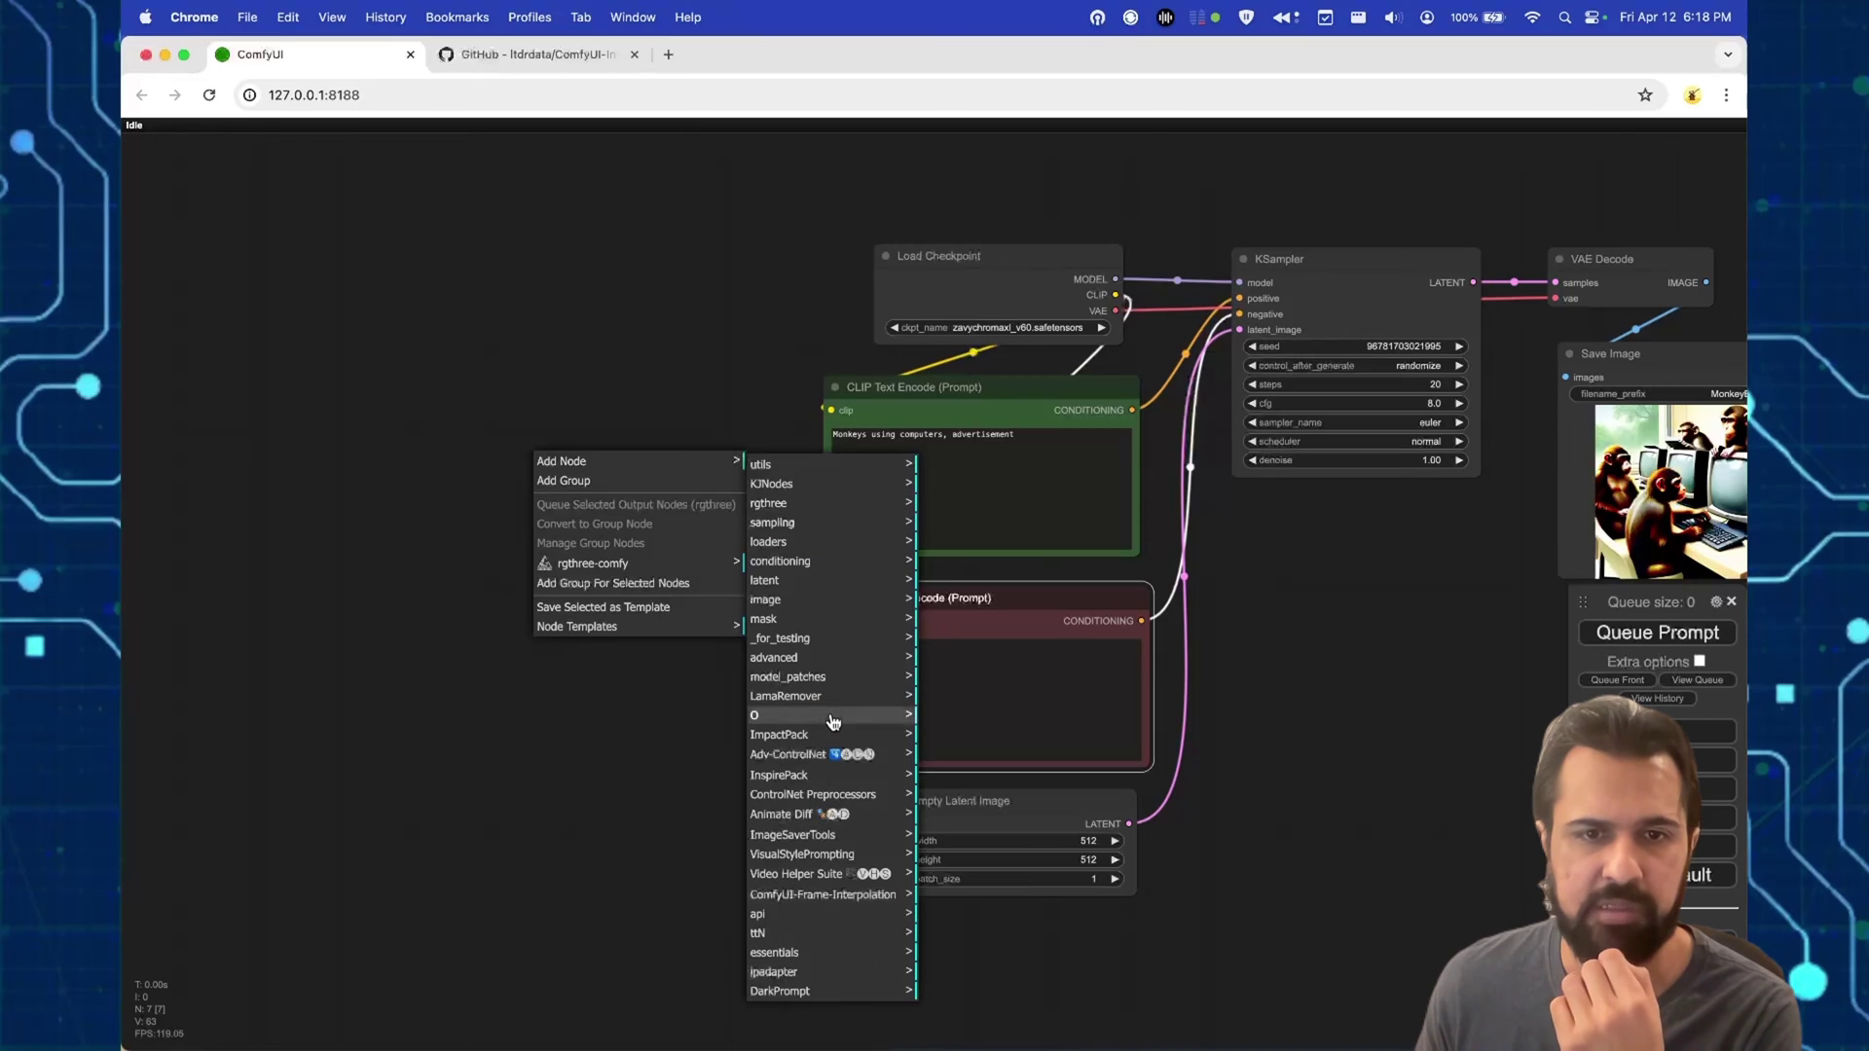
pyautogui.click(817, 775)
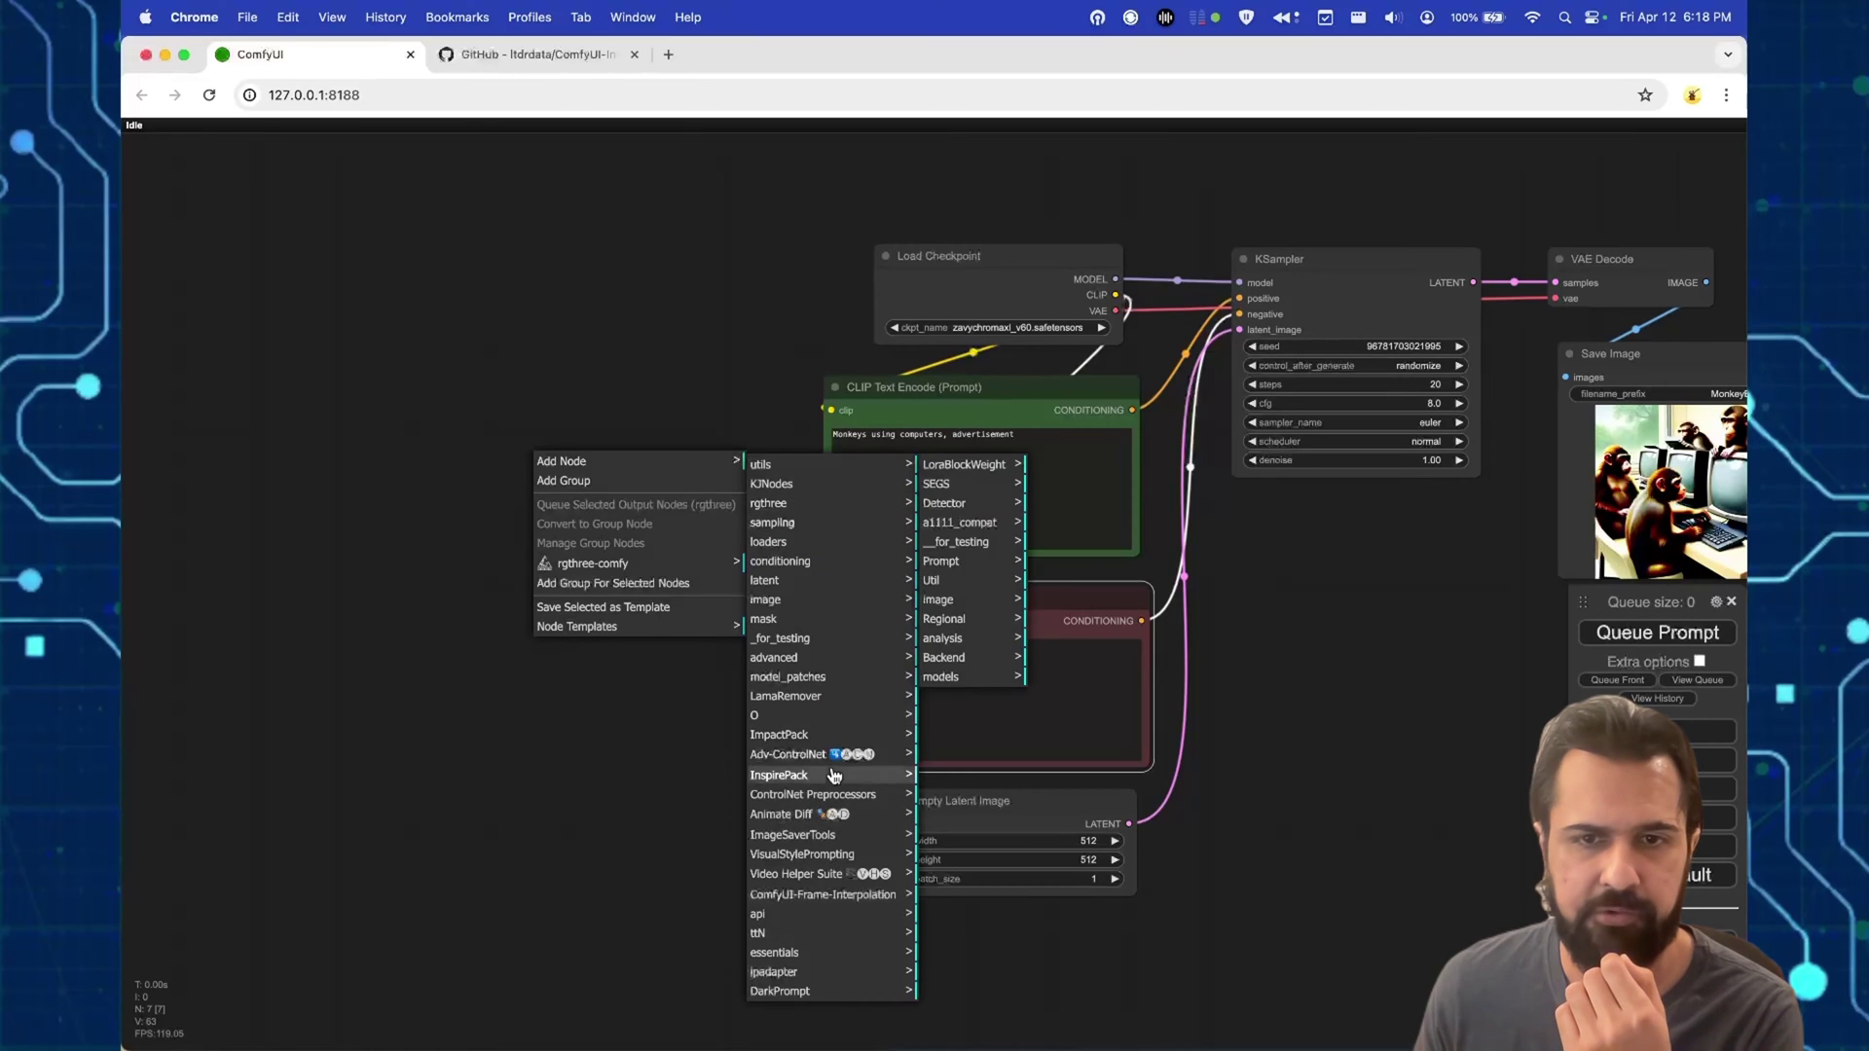
pyautogui.click(981, 570)
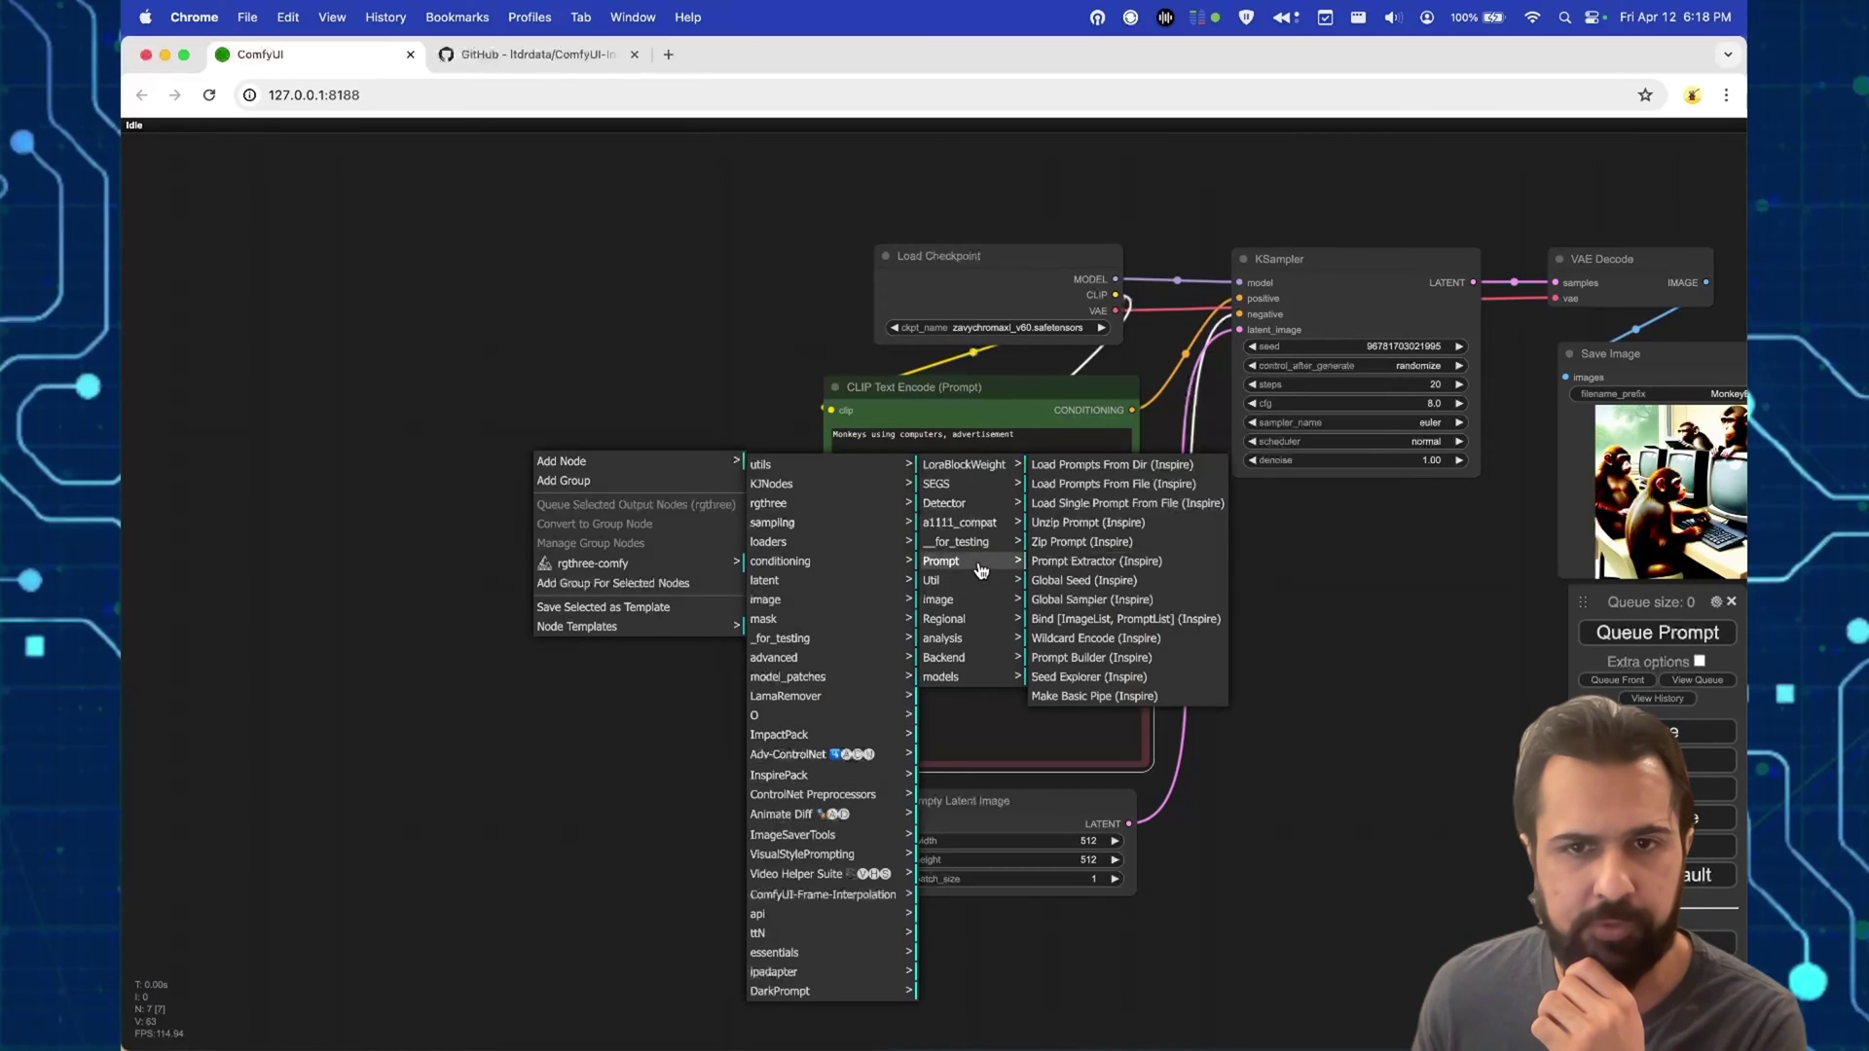
pyautogui.click(1130, 486)
pyautogui.click(697, 484)
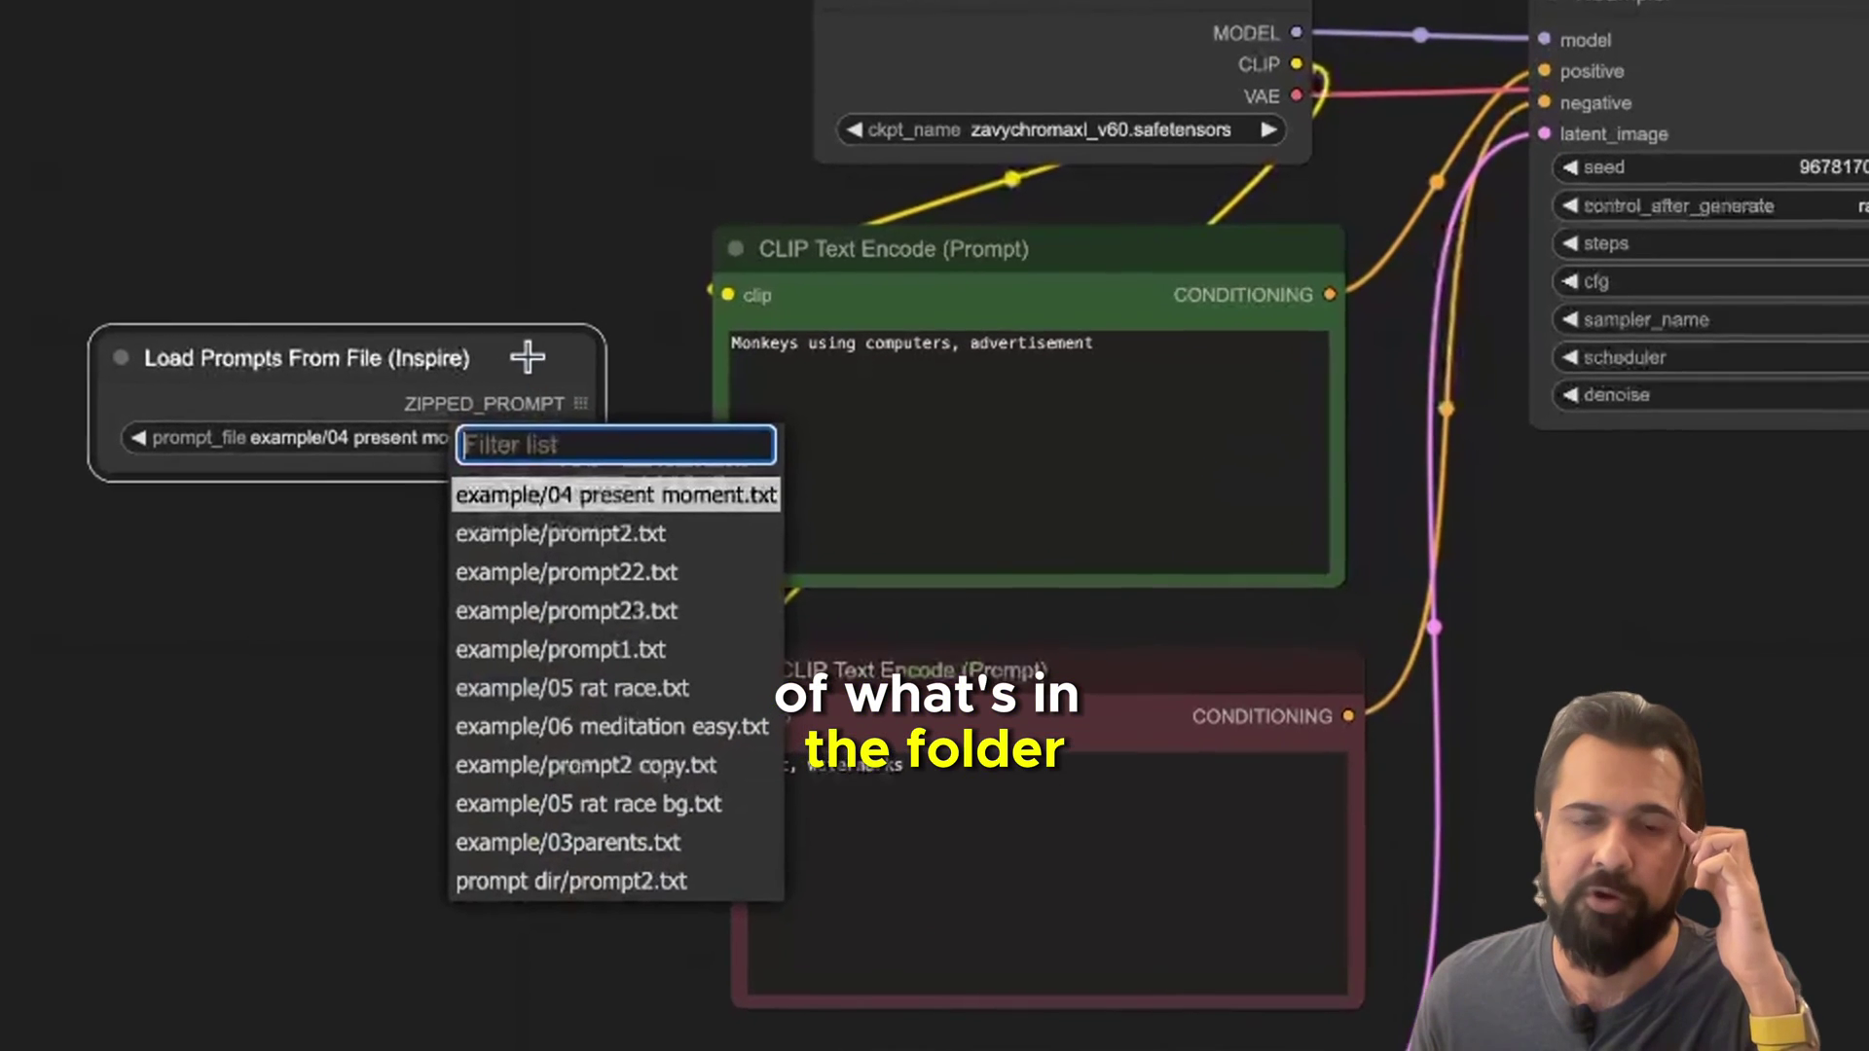
pyautogui.click(504, 348)
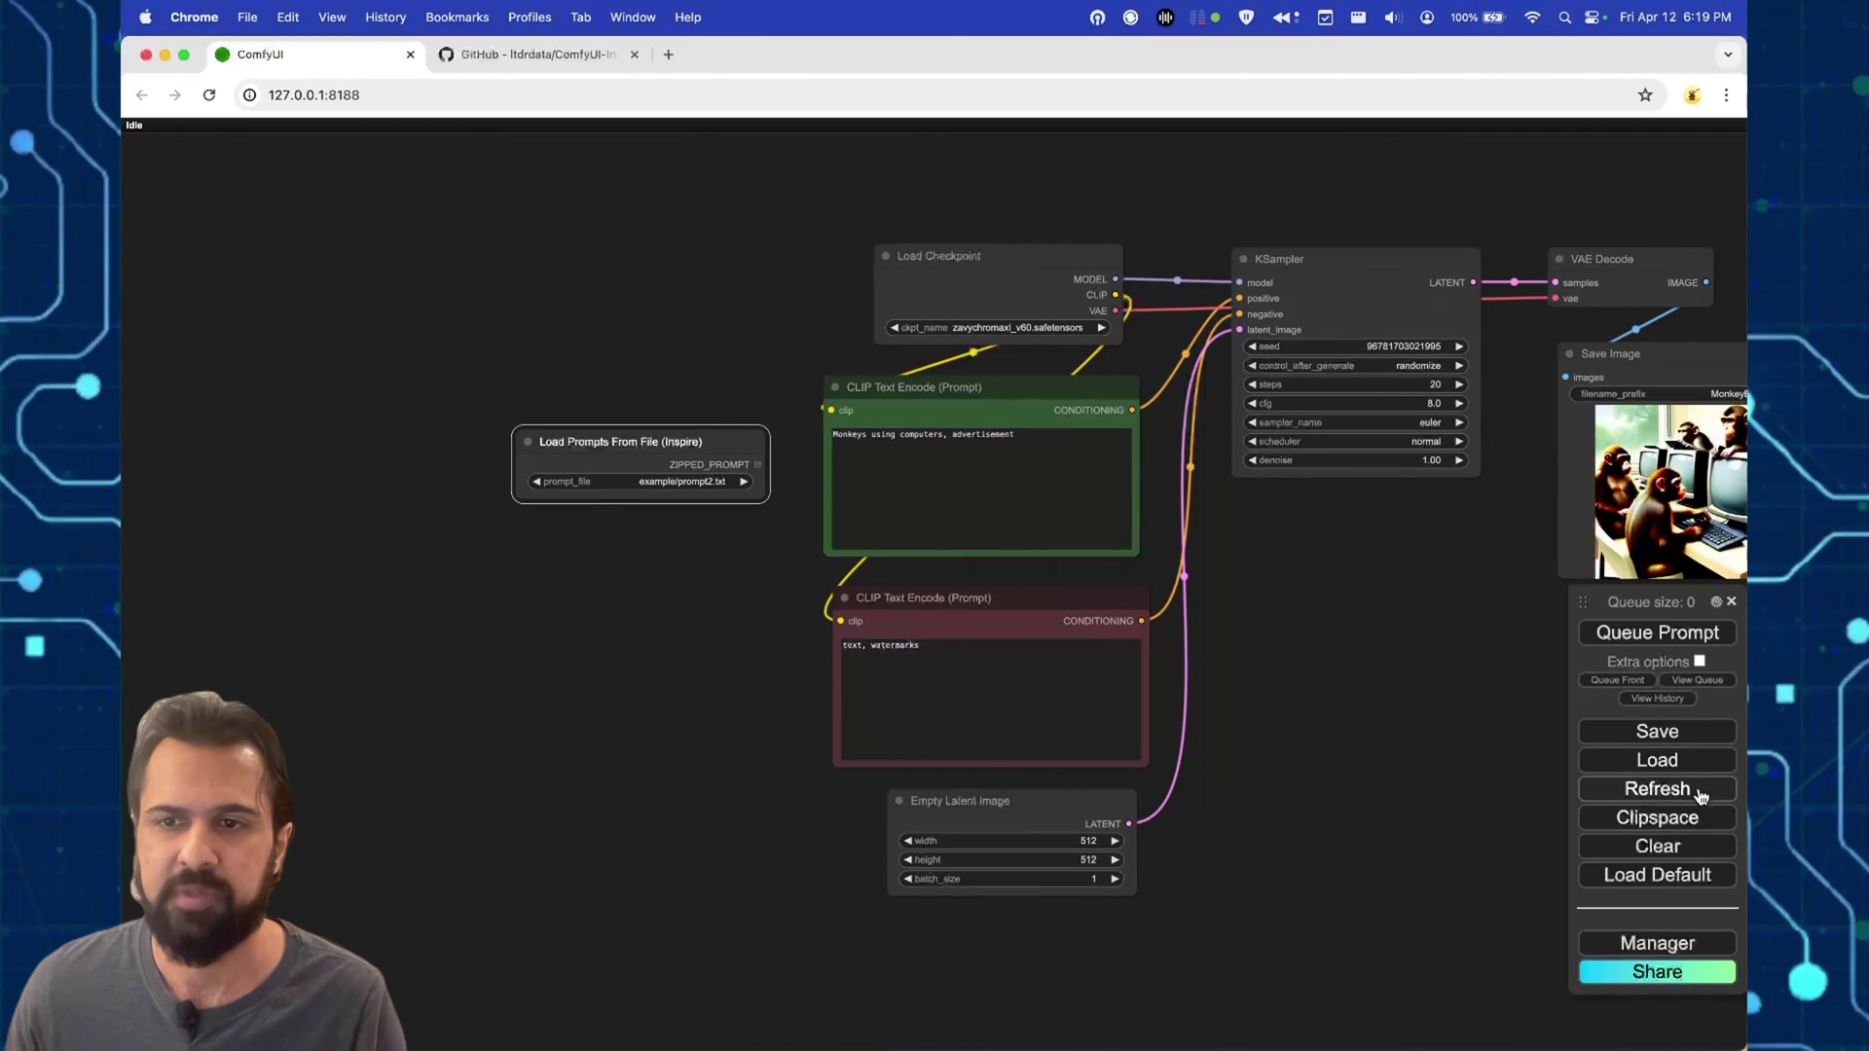
# Step: Reload ComfyUI and switch the prompt_file from prompt2.txt to example/monkeys.txt
pyautogui.click(730, 484)
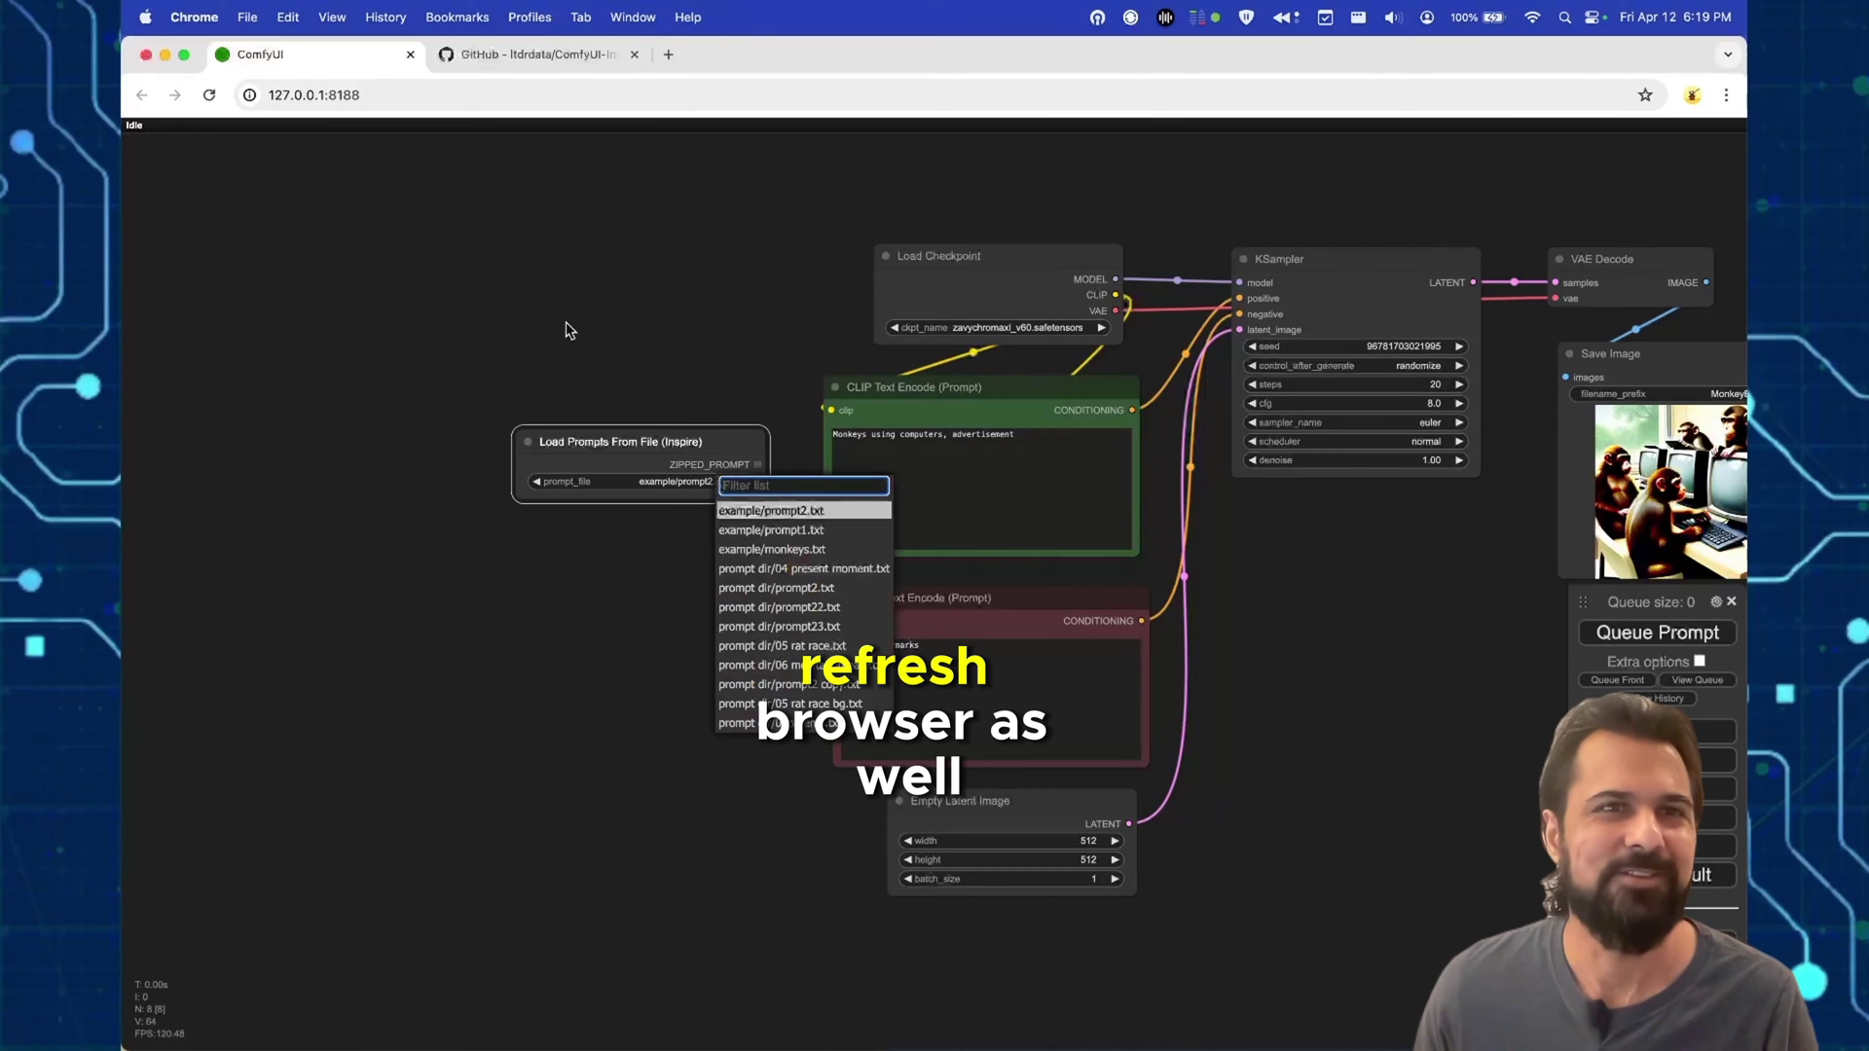
pyautogui.click(210, 95)
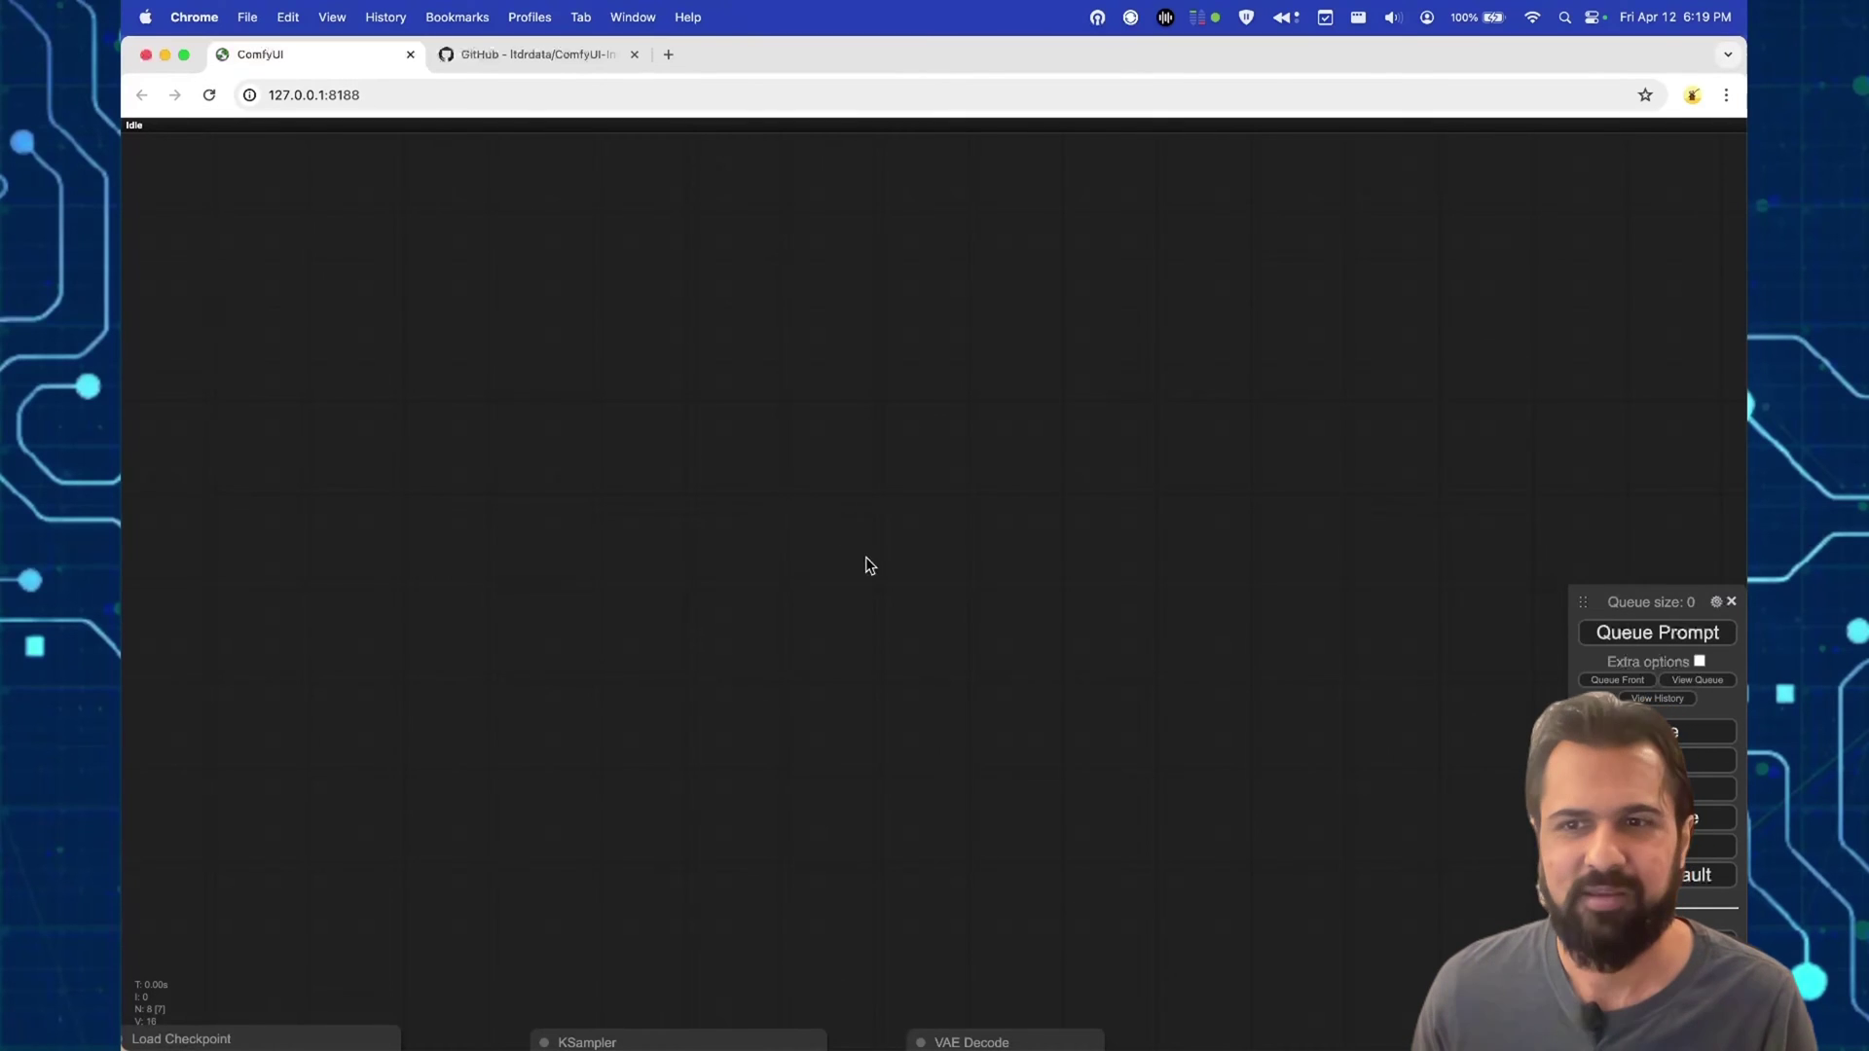
pyautogui.scroll(-3, 960, 755)
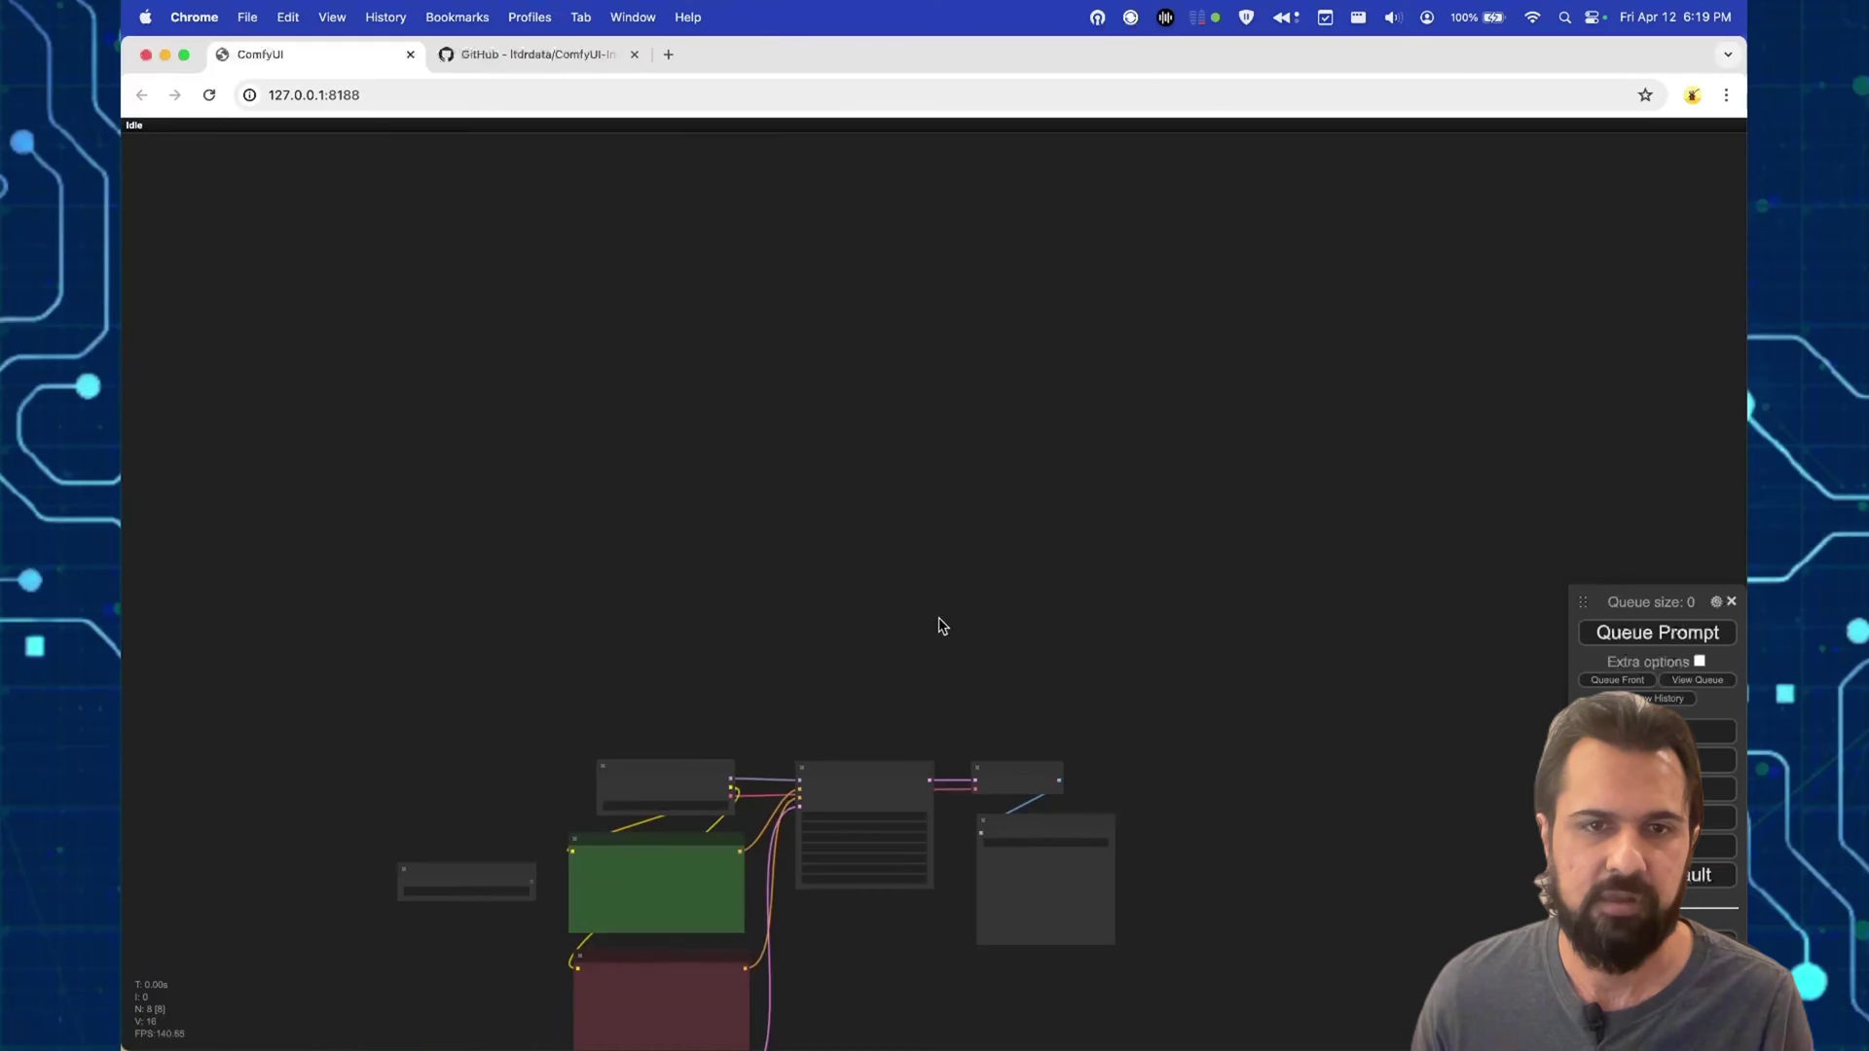
pyautogui.scroll(5, 939, 626)
pyautogui.click(664, 565)
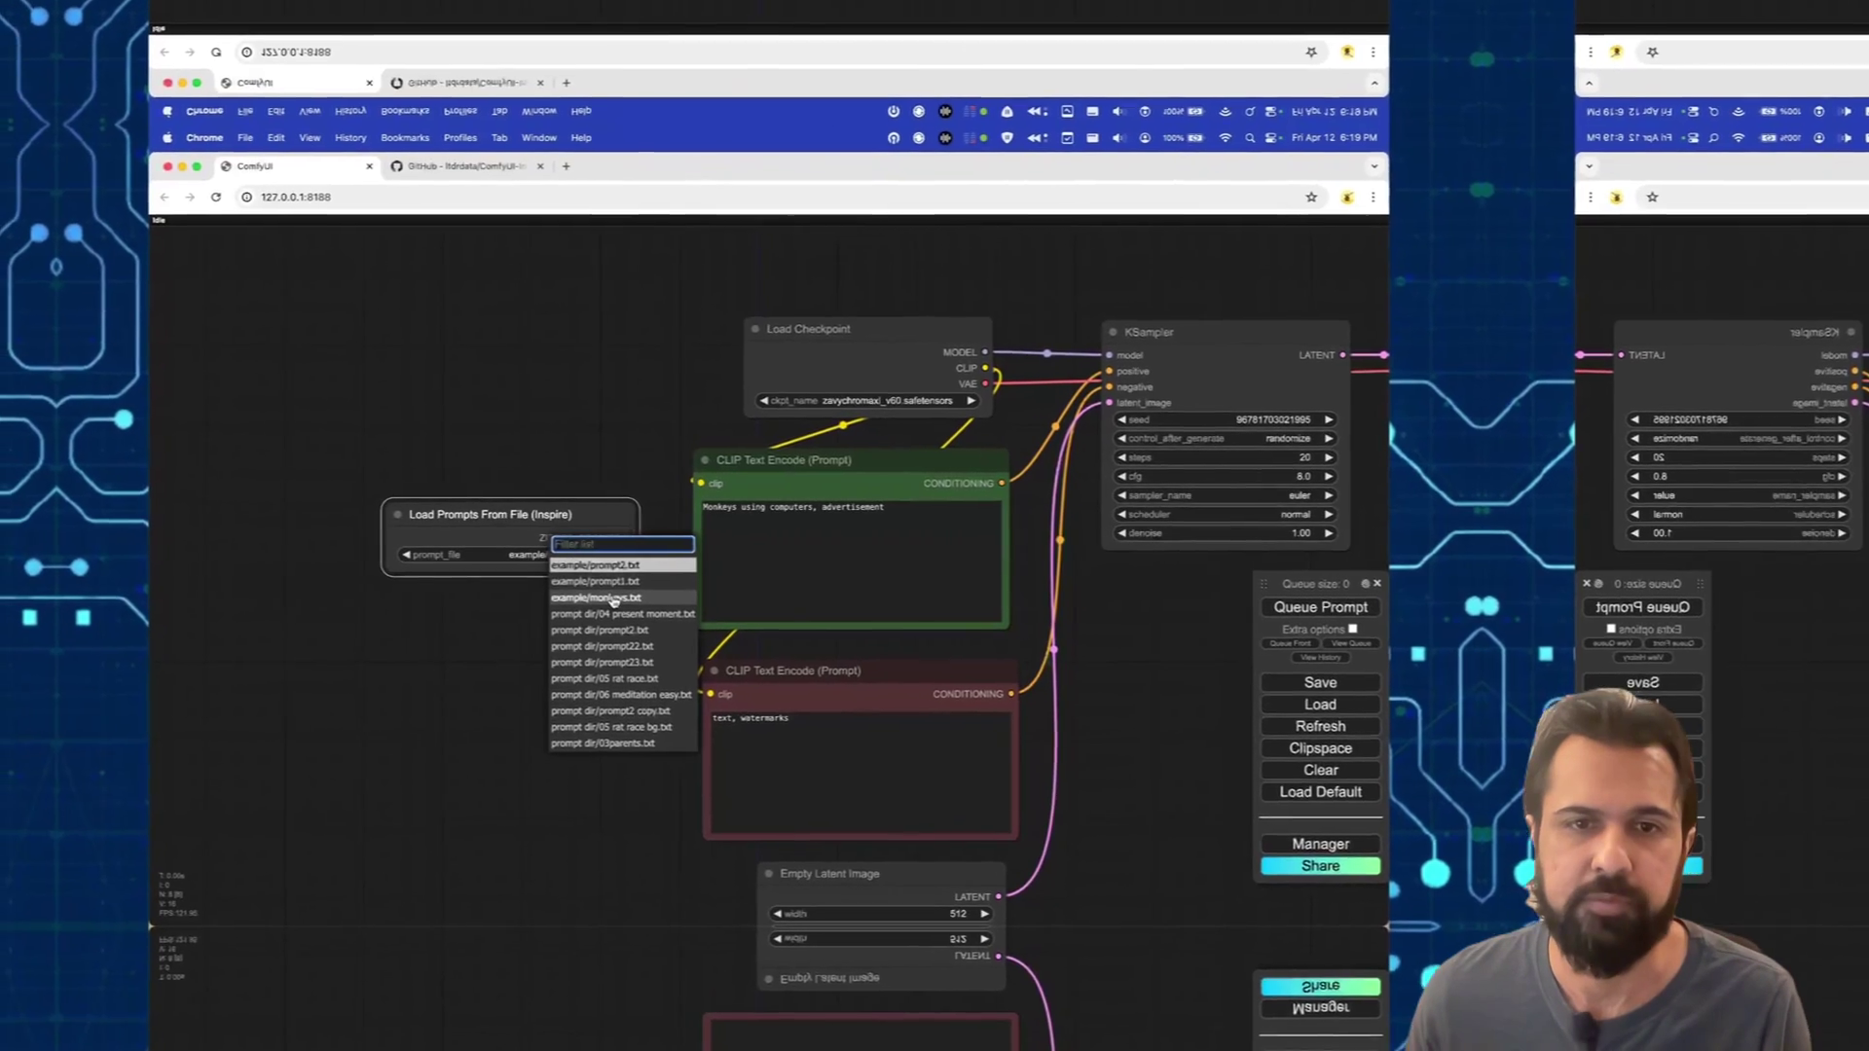
pyautogui.click(729, 620)
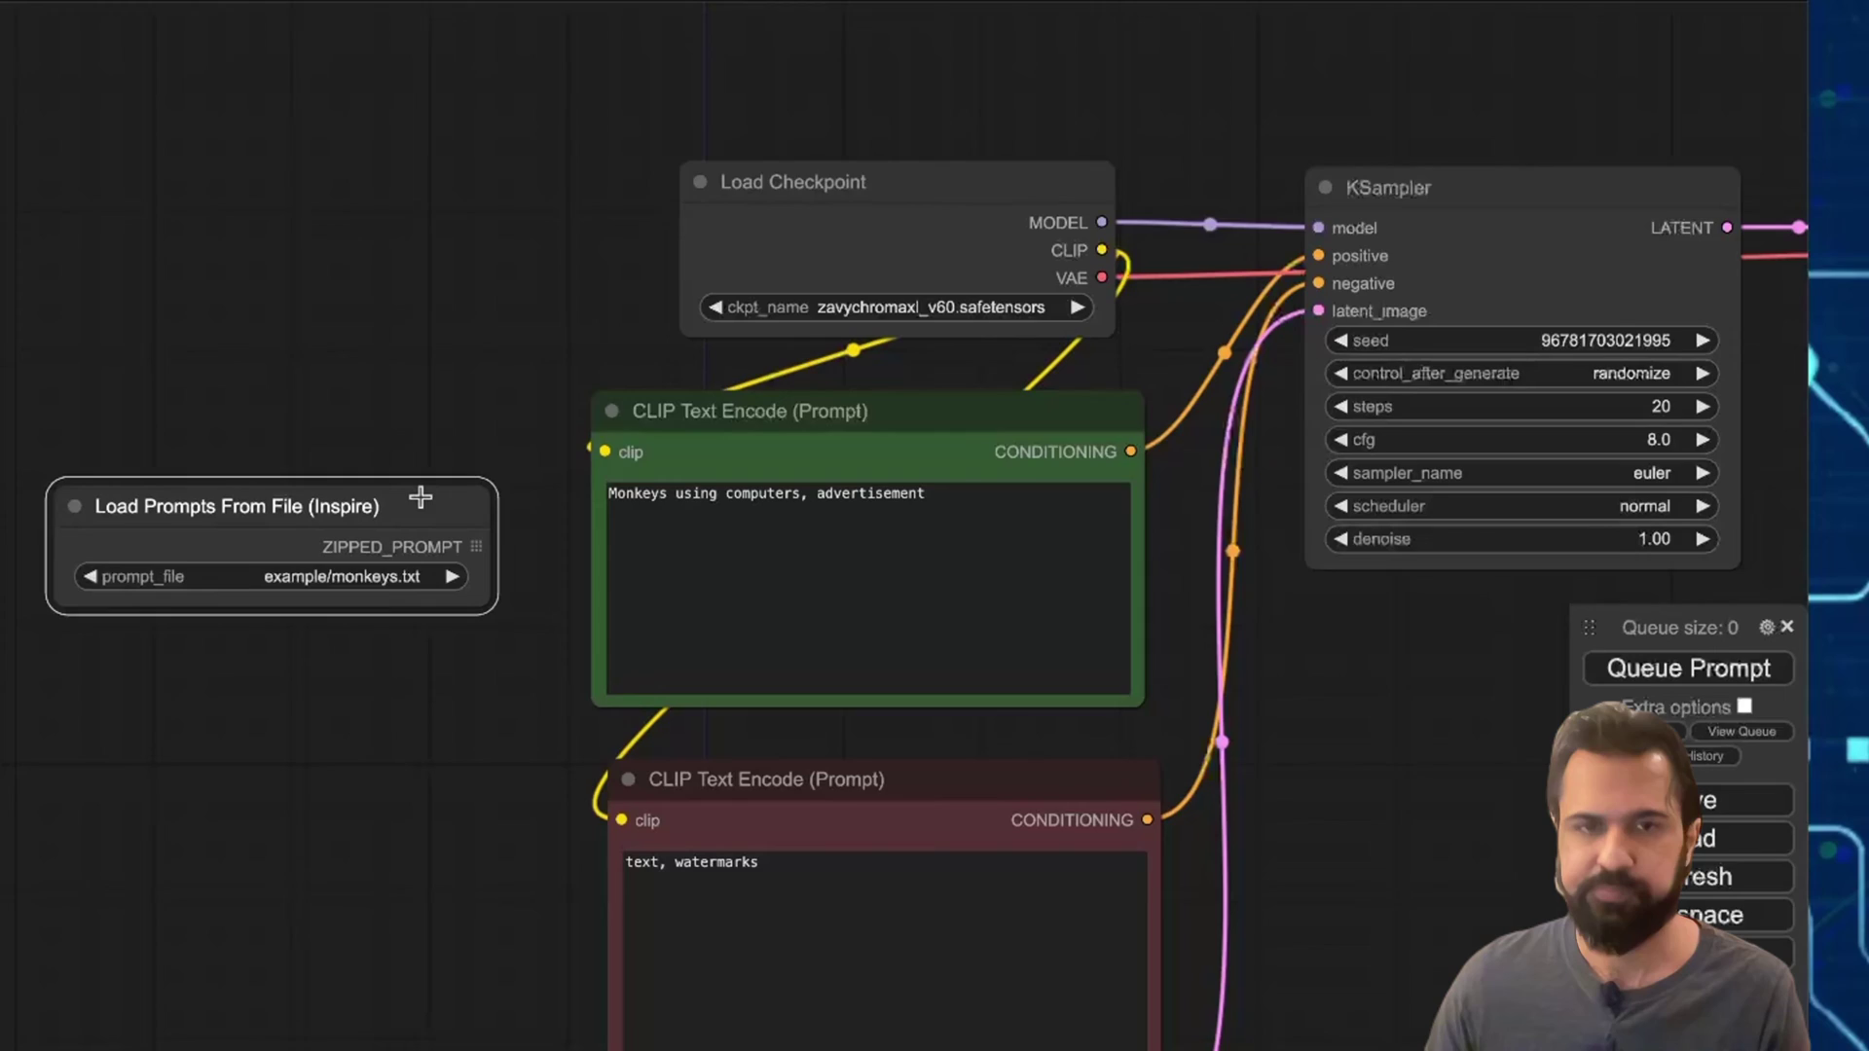
# Step: Add an Unzip Prompt (Inspire) node fed by ZIPPED_PROMPT and place it beside the loader
pyautogui.moveTo(385, 497); pyautogui.dragTo(160, 469)
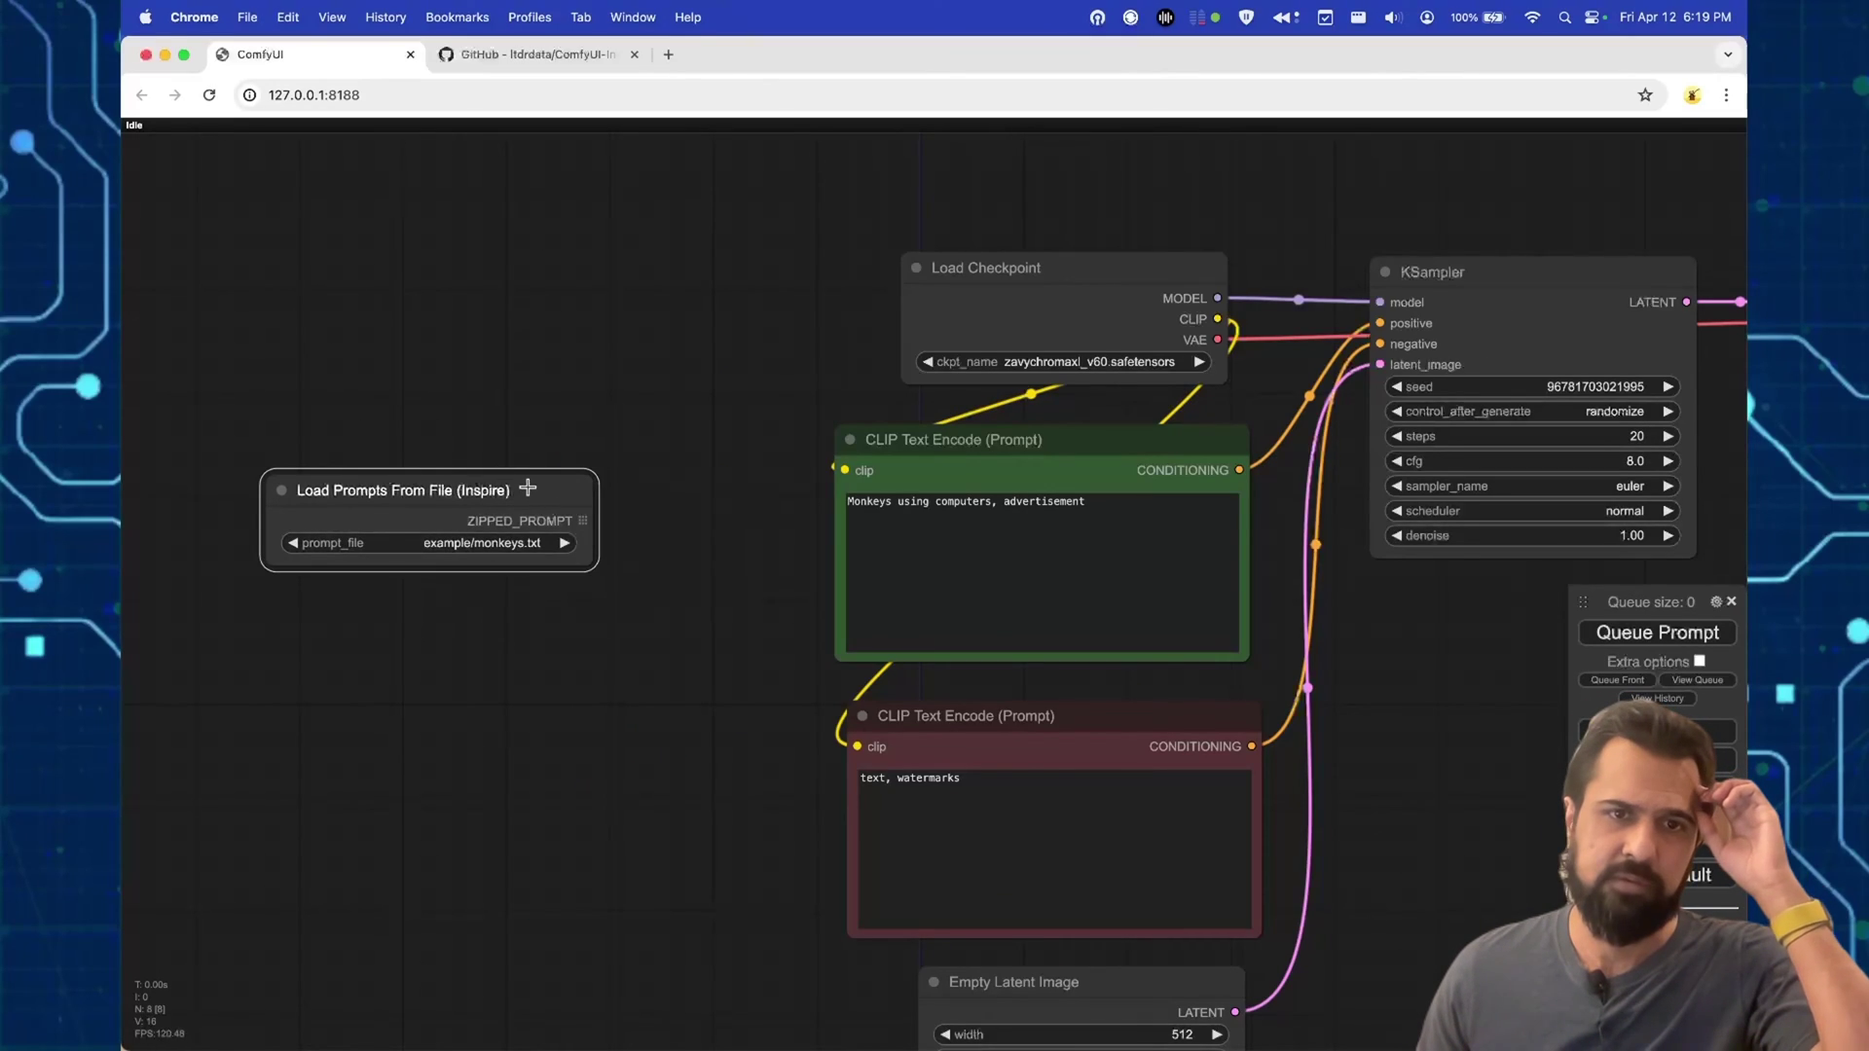
pyautogui.moveTo(527, 488); pyautogui.dragTo(468, 437)
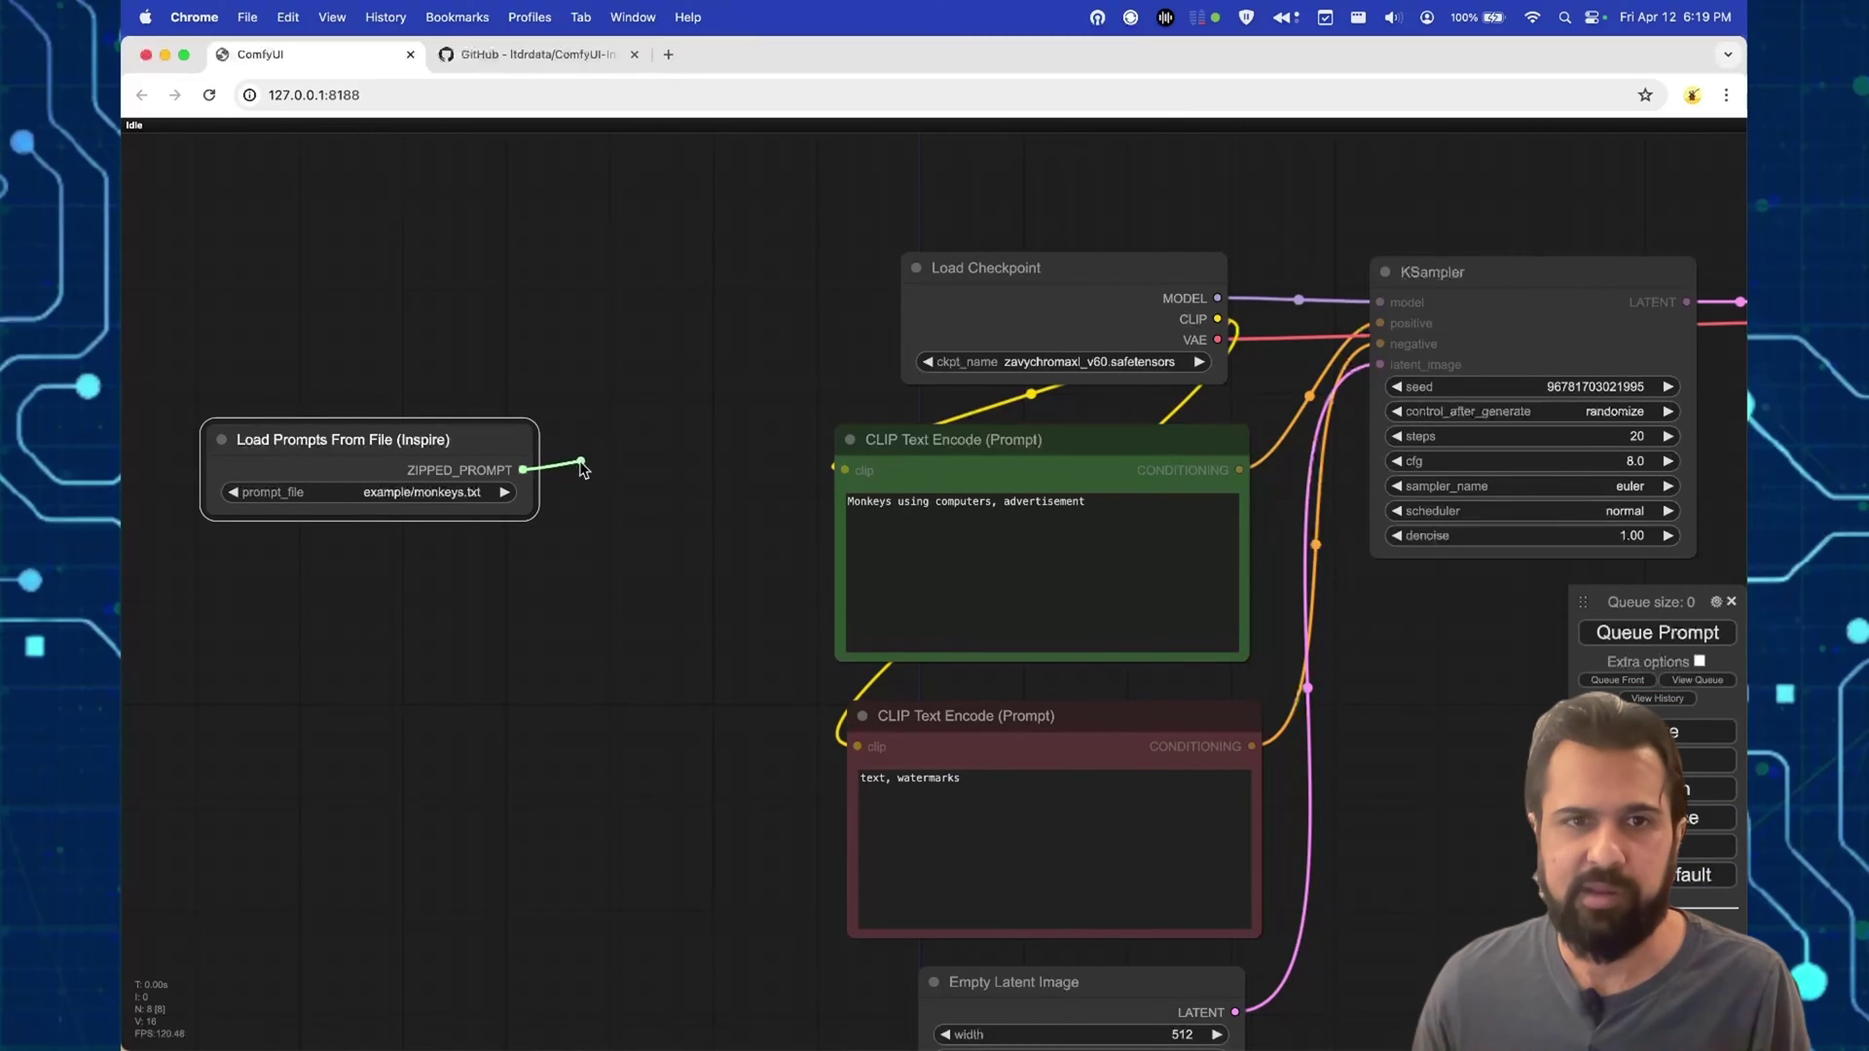
pyautogui.moveTo(585, 448); pyautogui.dragTo(583, 443)
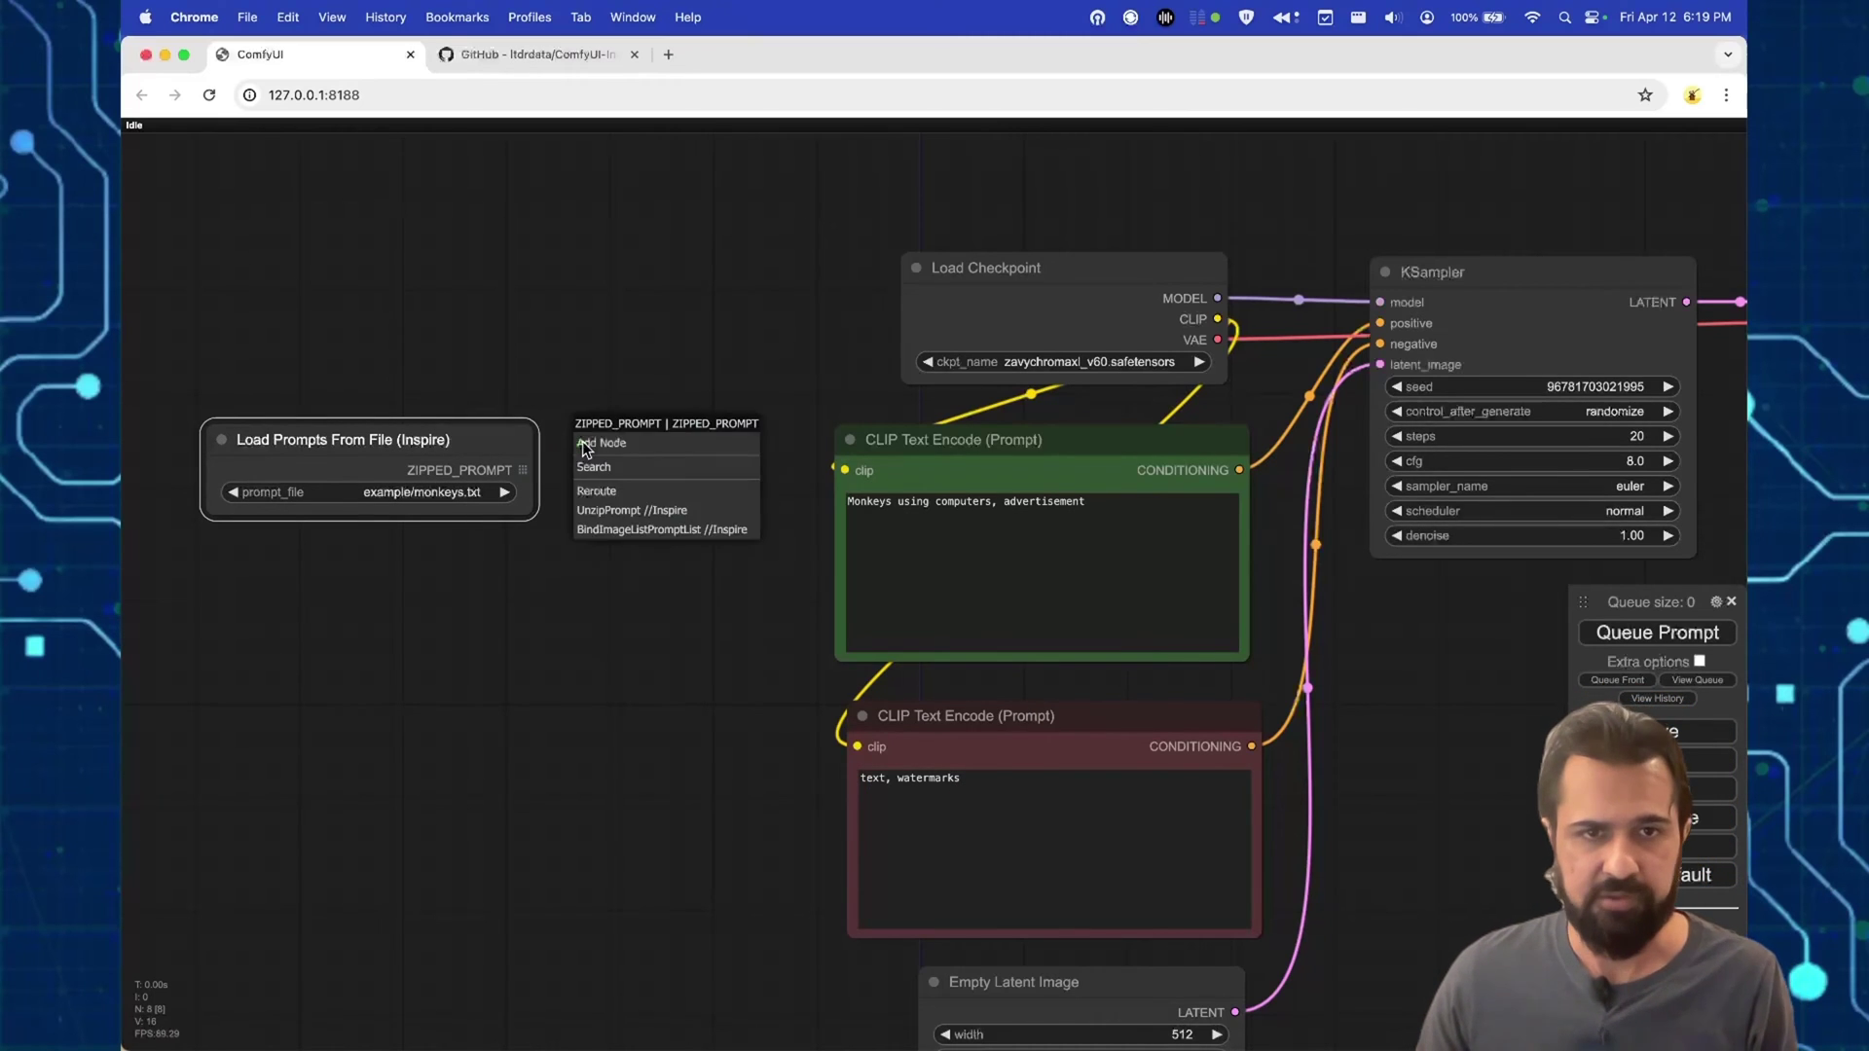
pyautogui.click(641, 516)
pyautogui.moveTo(638, 434); pyautogui.dragTo(597, 435)
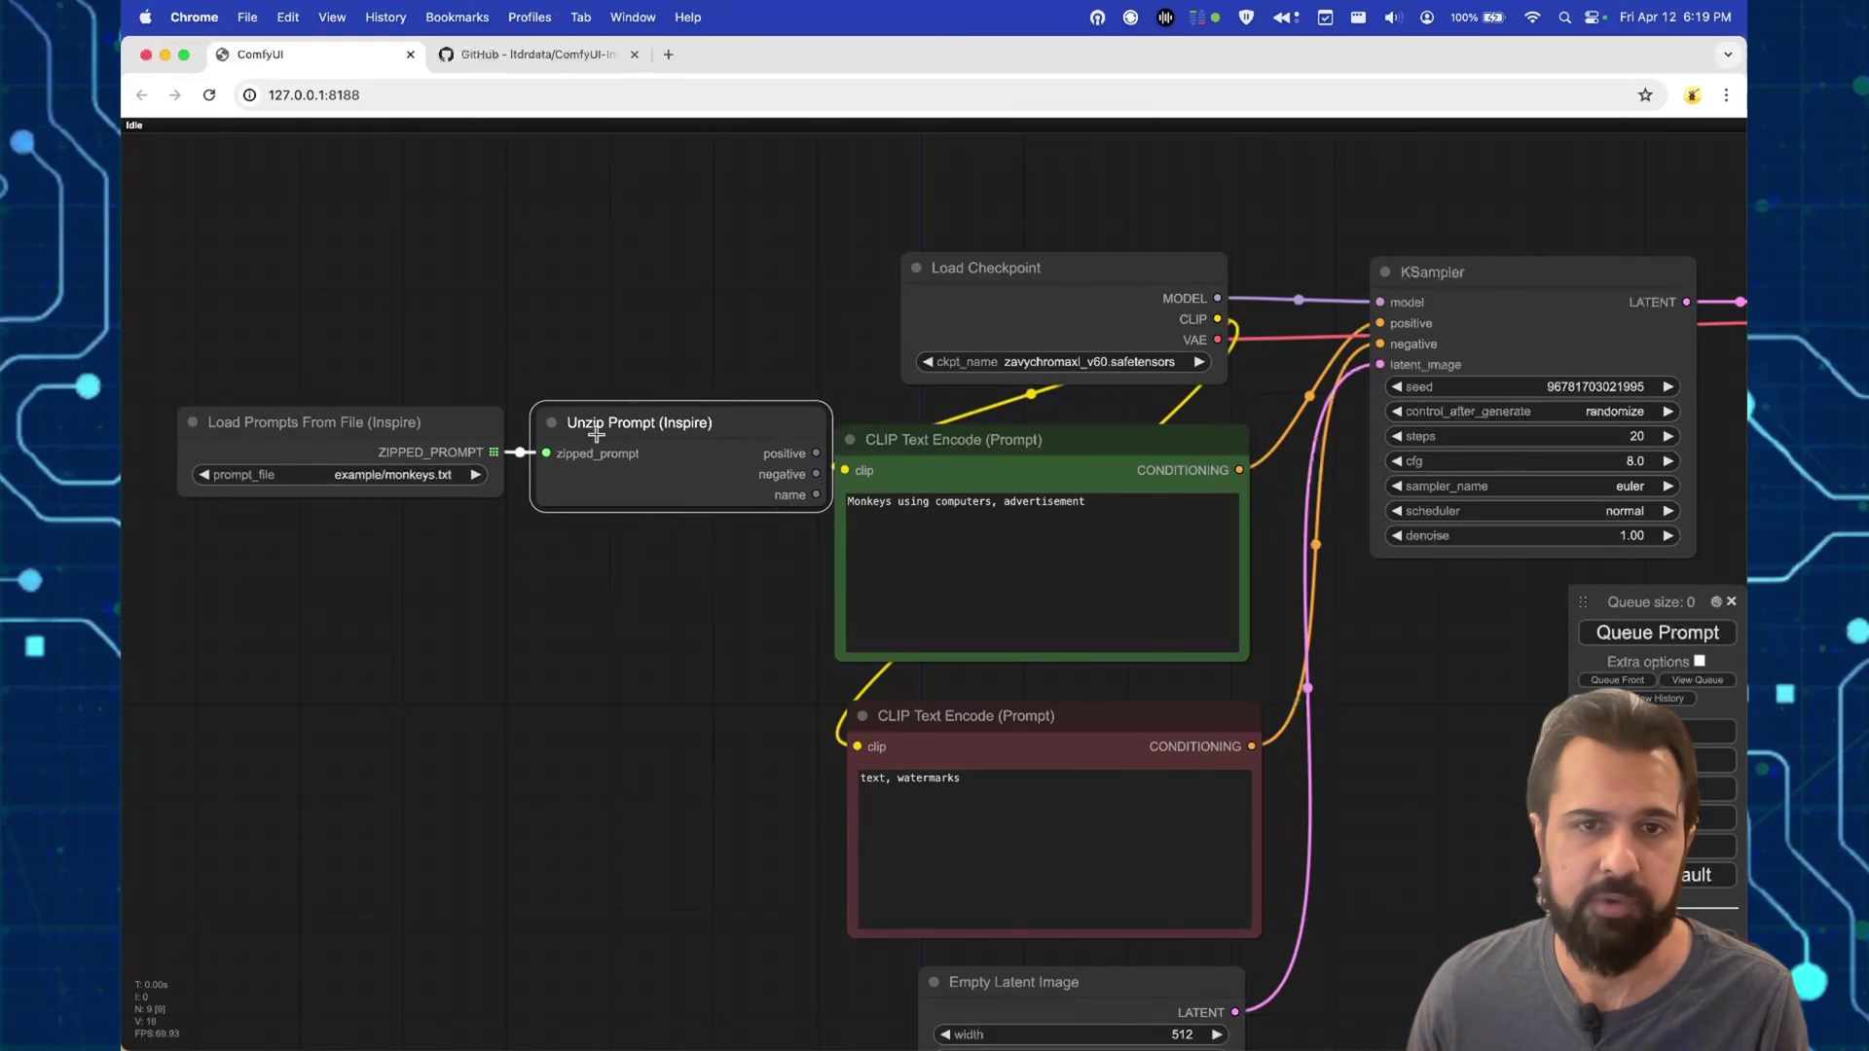
pyautogui.moveTo(456, 434); pyautogui.dragTo(401, 424)
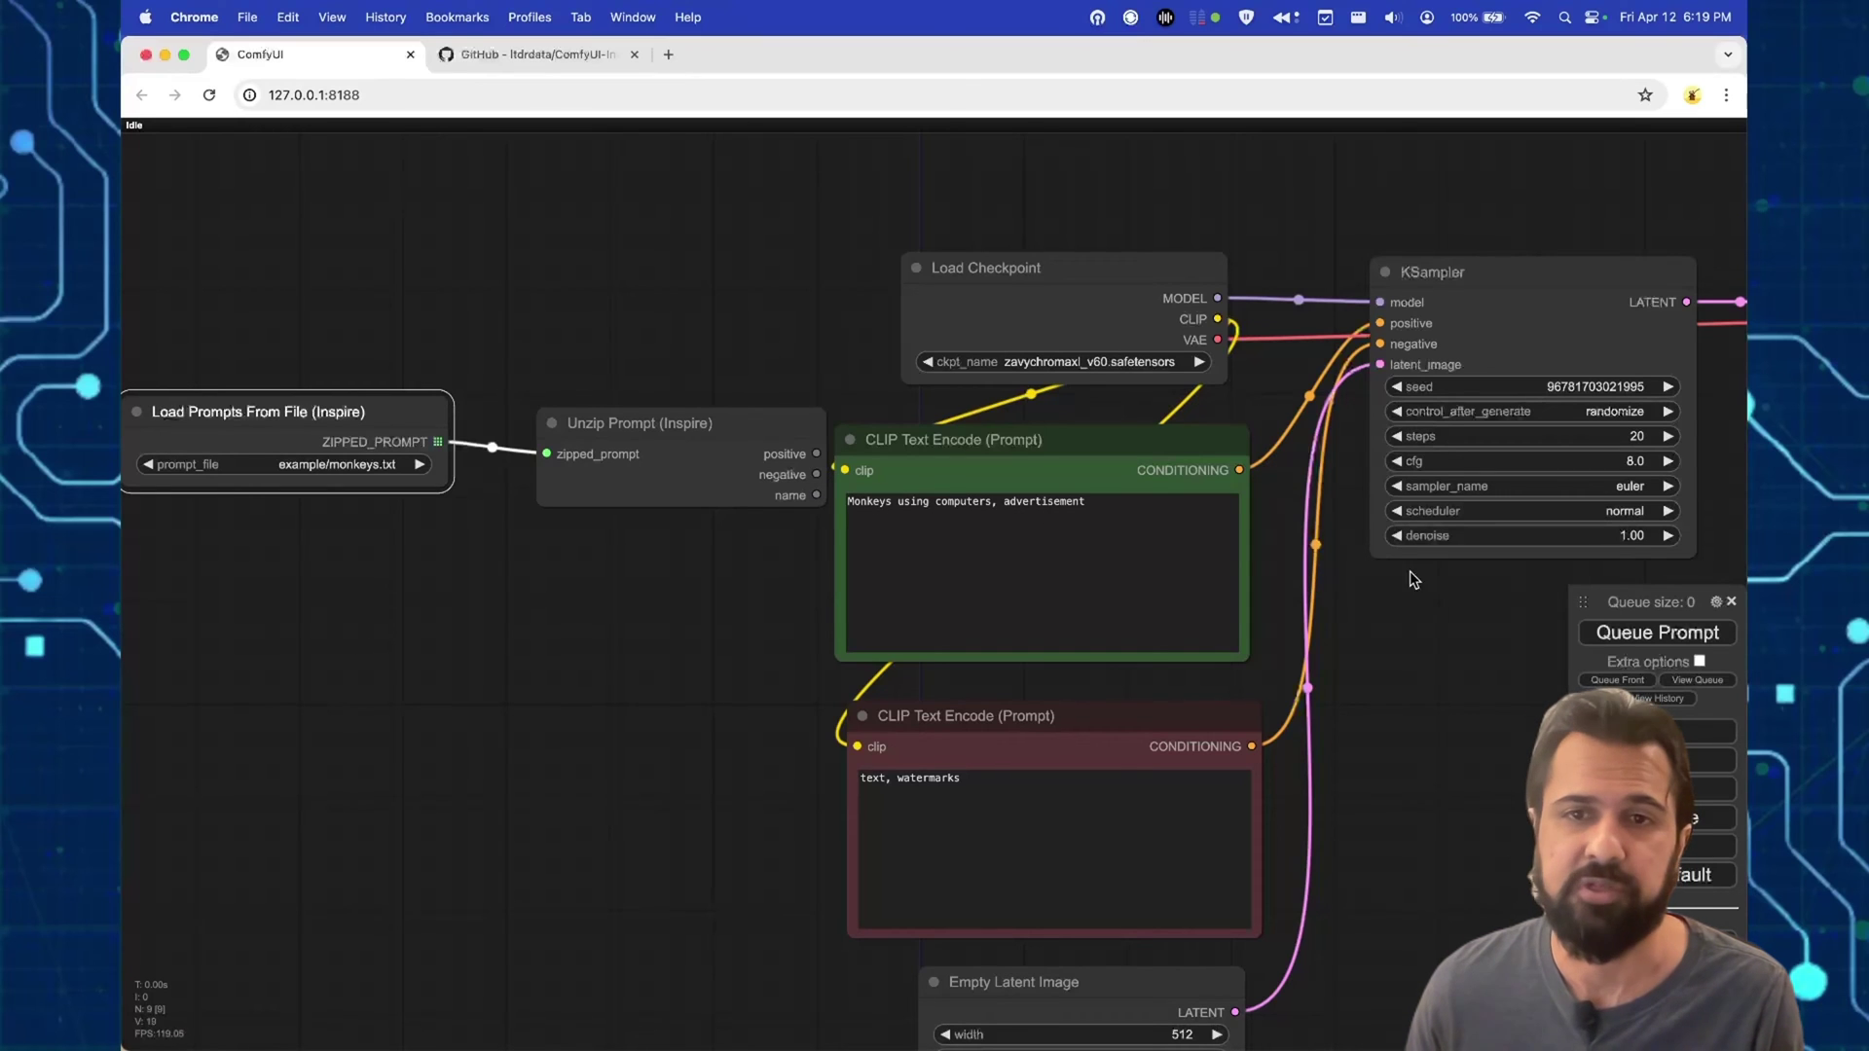
pyautogui.moveTo(458, 418); pyautogui.dragTo(178, 410)
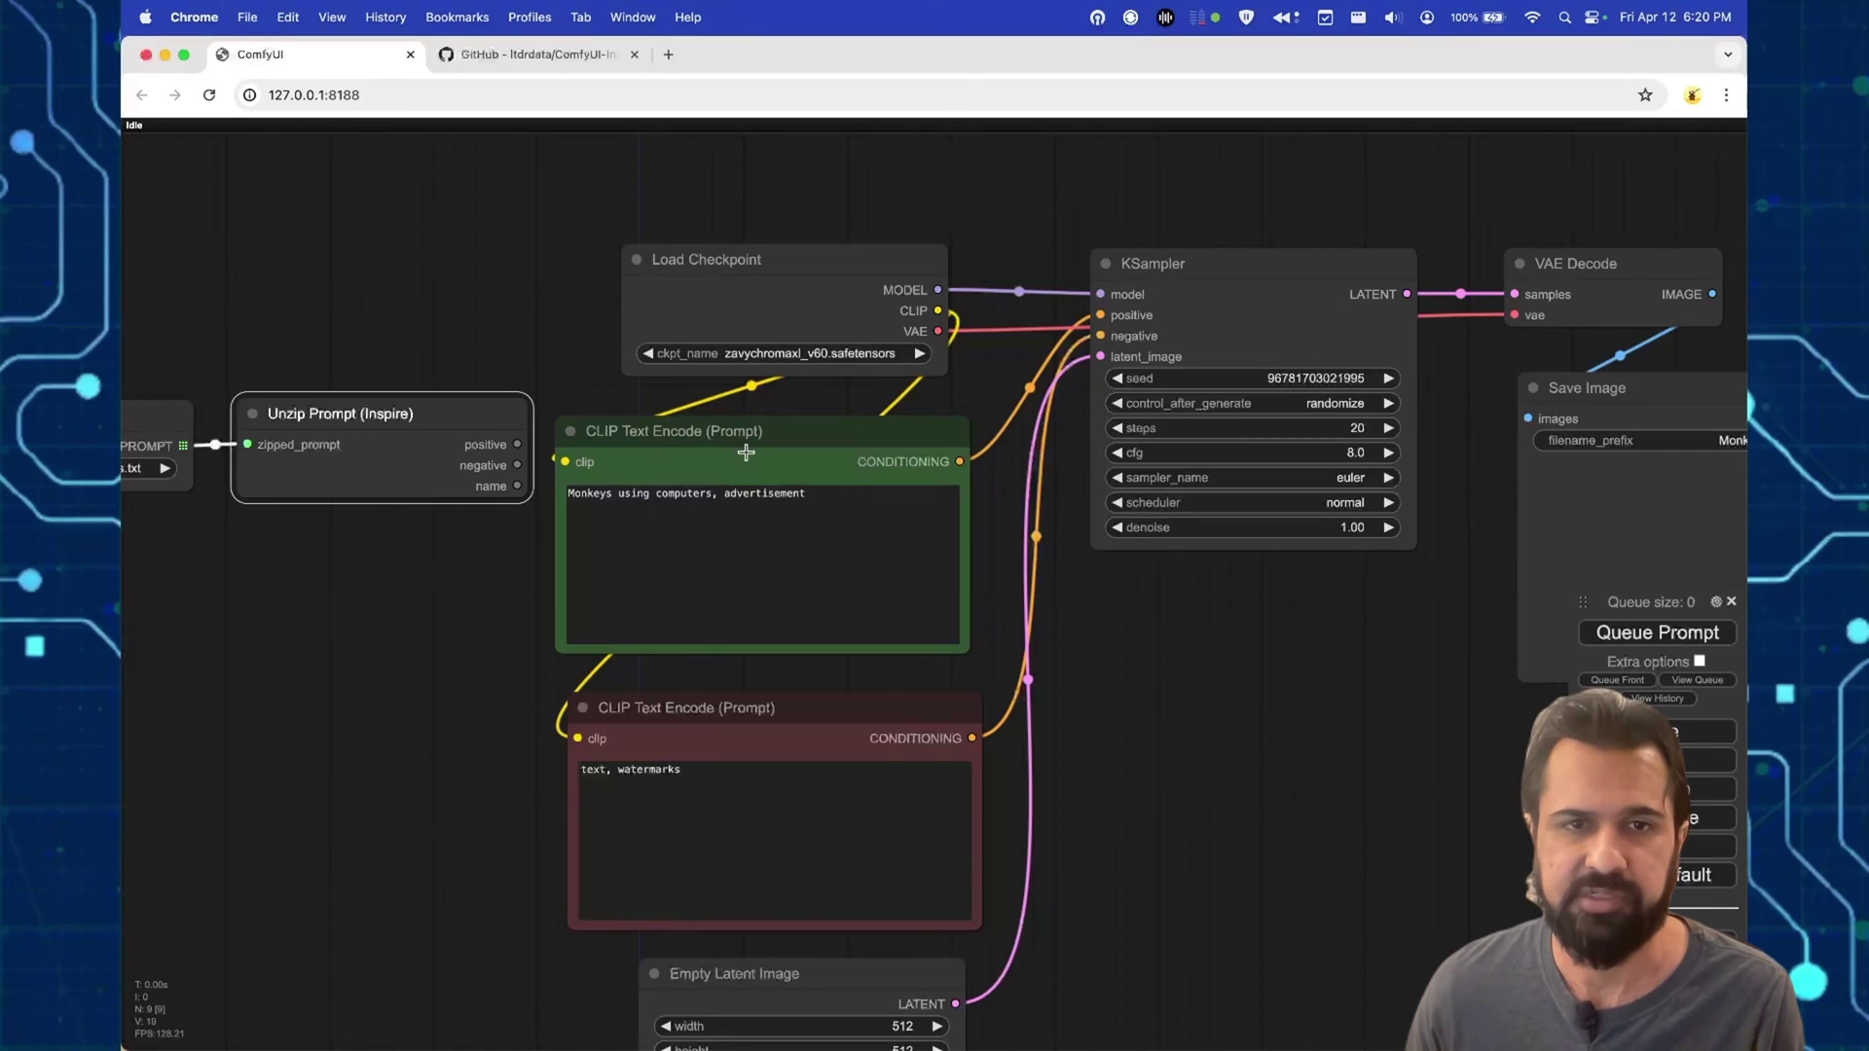
# Step: Convert both prompt nodes' text to inputs and wire them to Unzip Prompt's outputs
pyautogui.rightClick(758, 467)
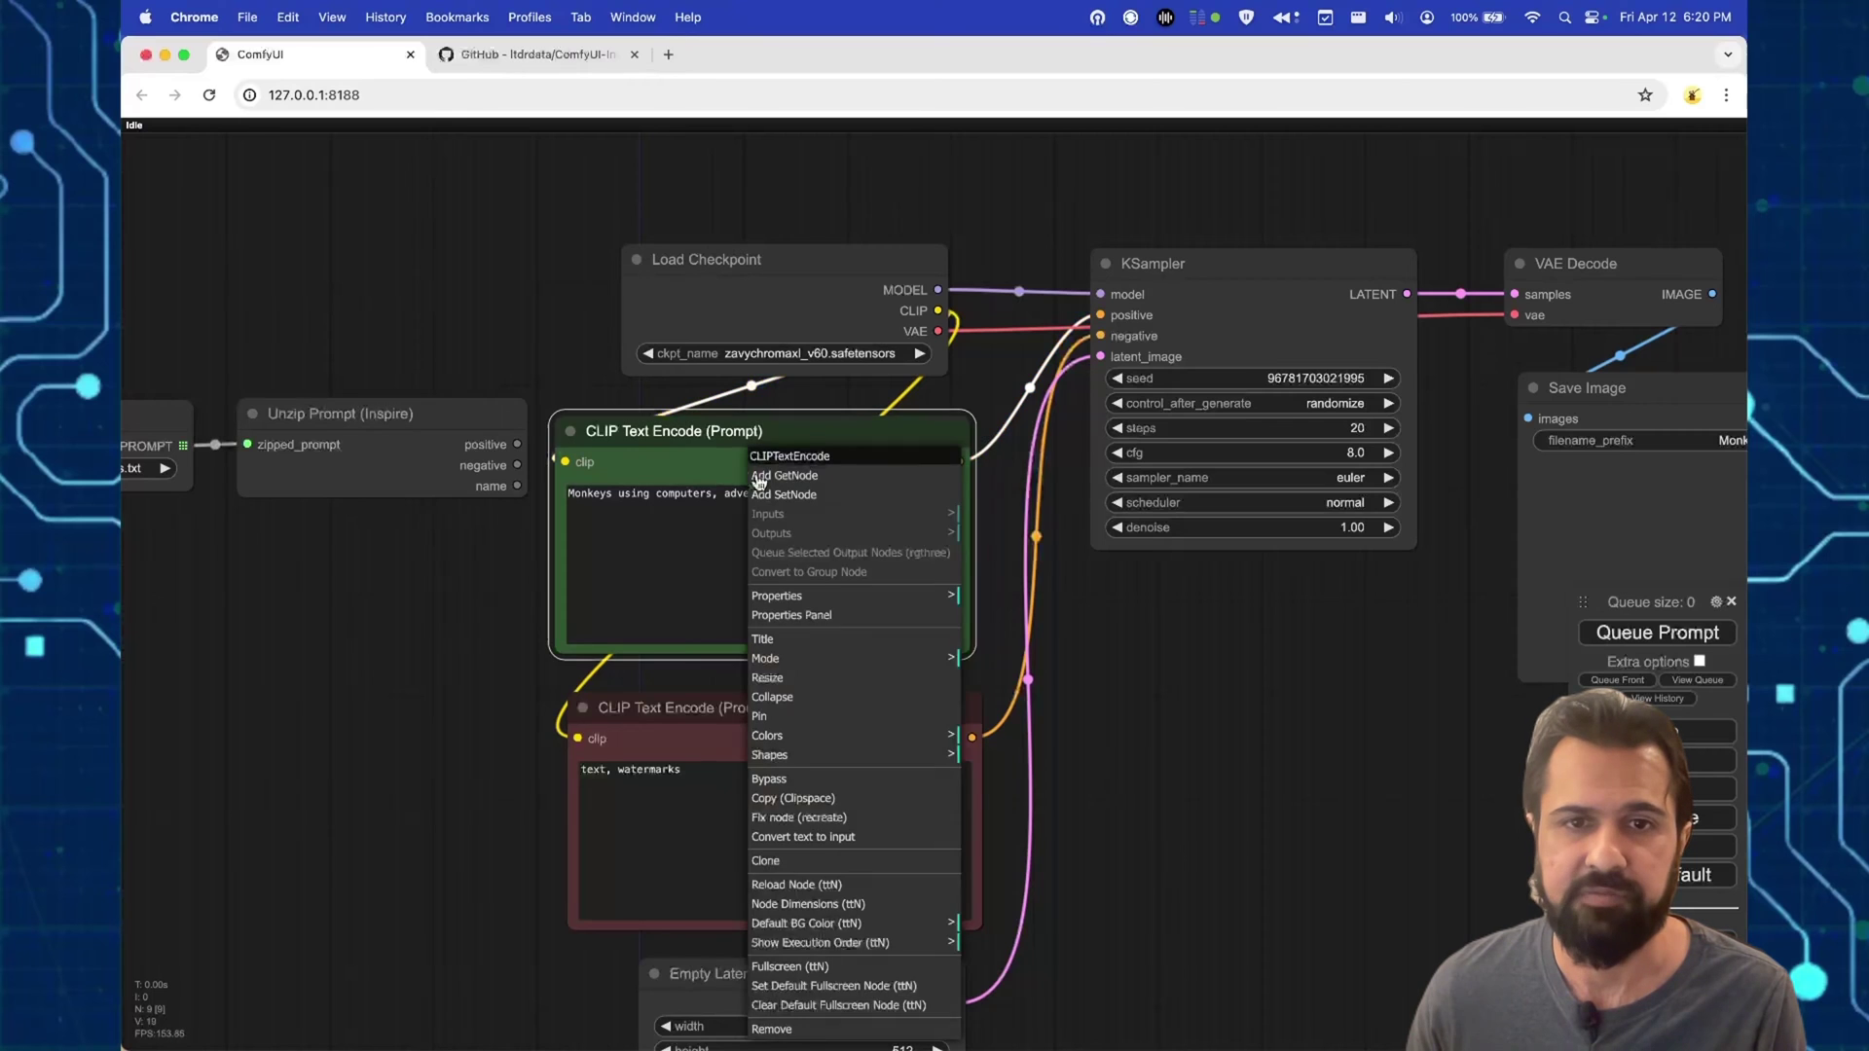
pyautogui.click(875, 837)
pyautogui.rightClick(789, 753)
pyautogui.click(881, 845)
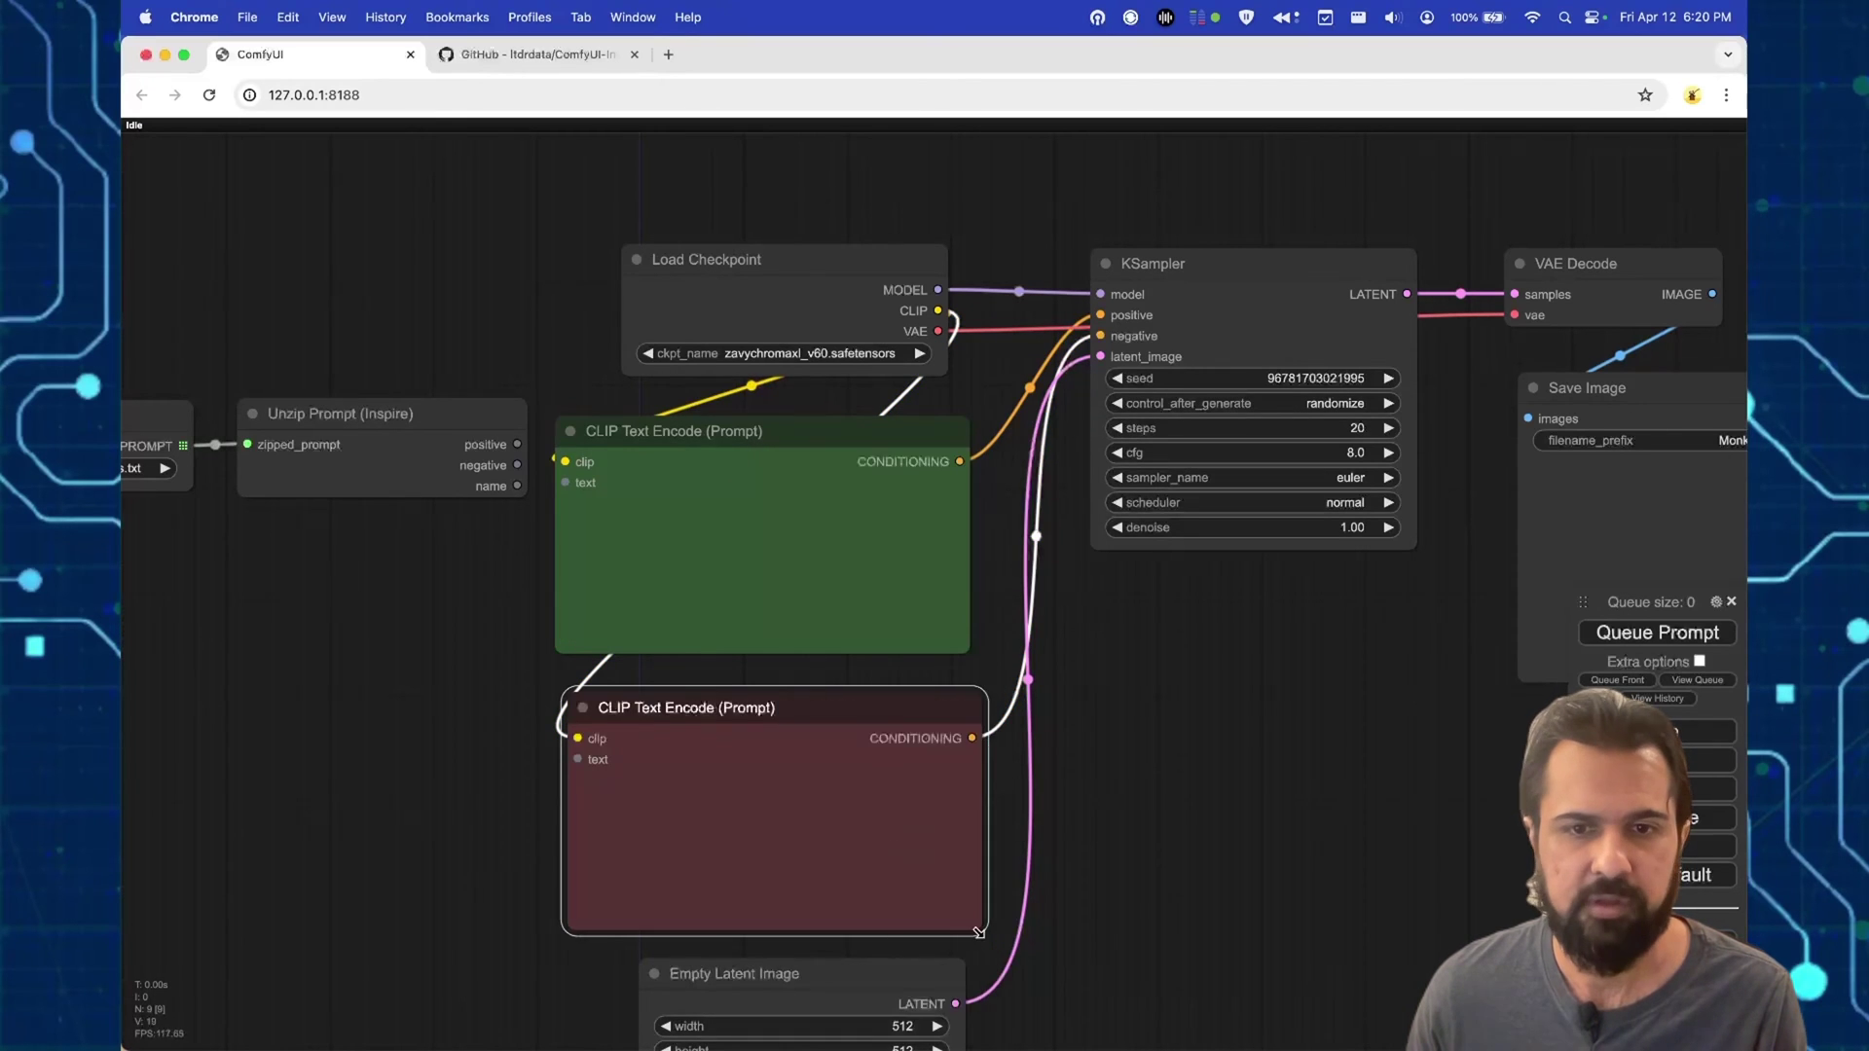
pyautogui.moveTo(857, 708); pyautogui.dragTo(857, 549)
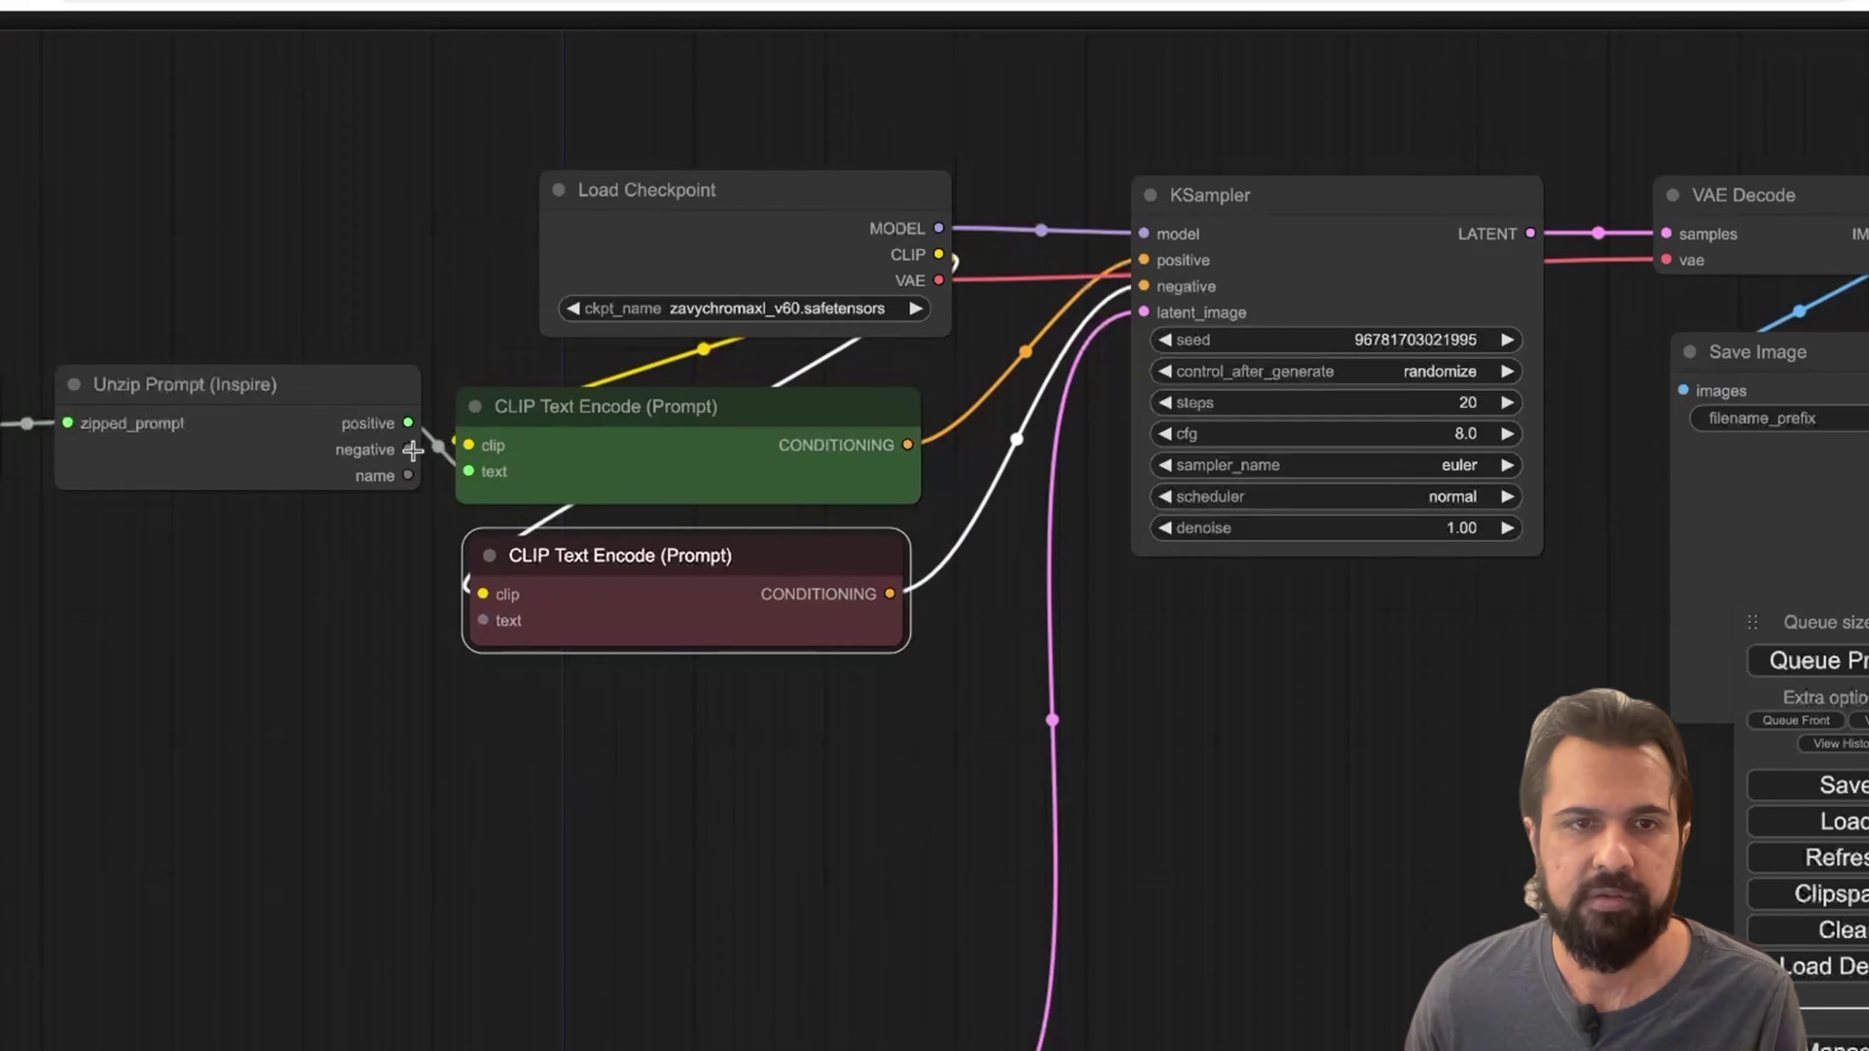
pyautogui.moveTo(517, 466); pyautogui.dragTo(549, 522)
pyautogui.moveTo(481, 619); pyautogui.dragTo(483, 620)
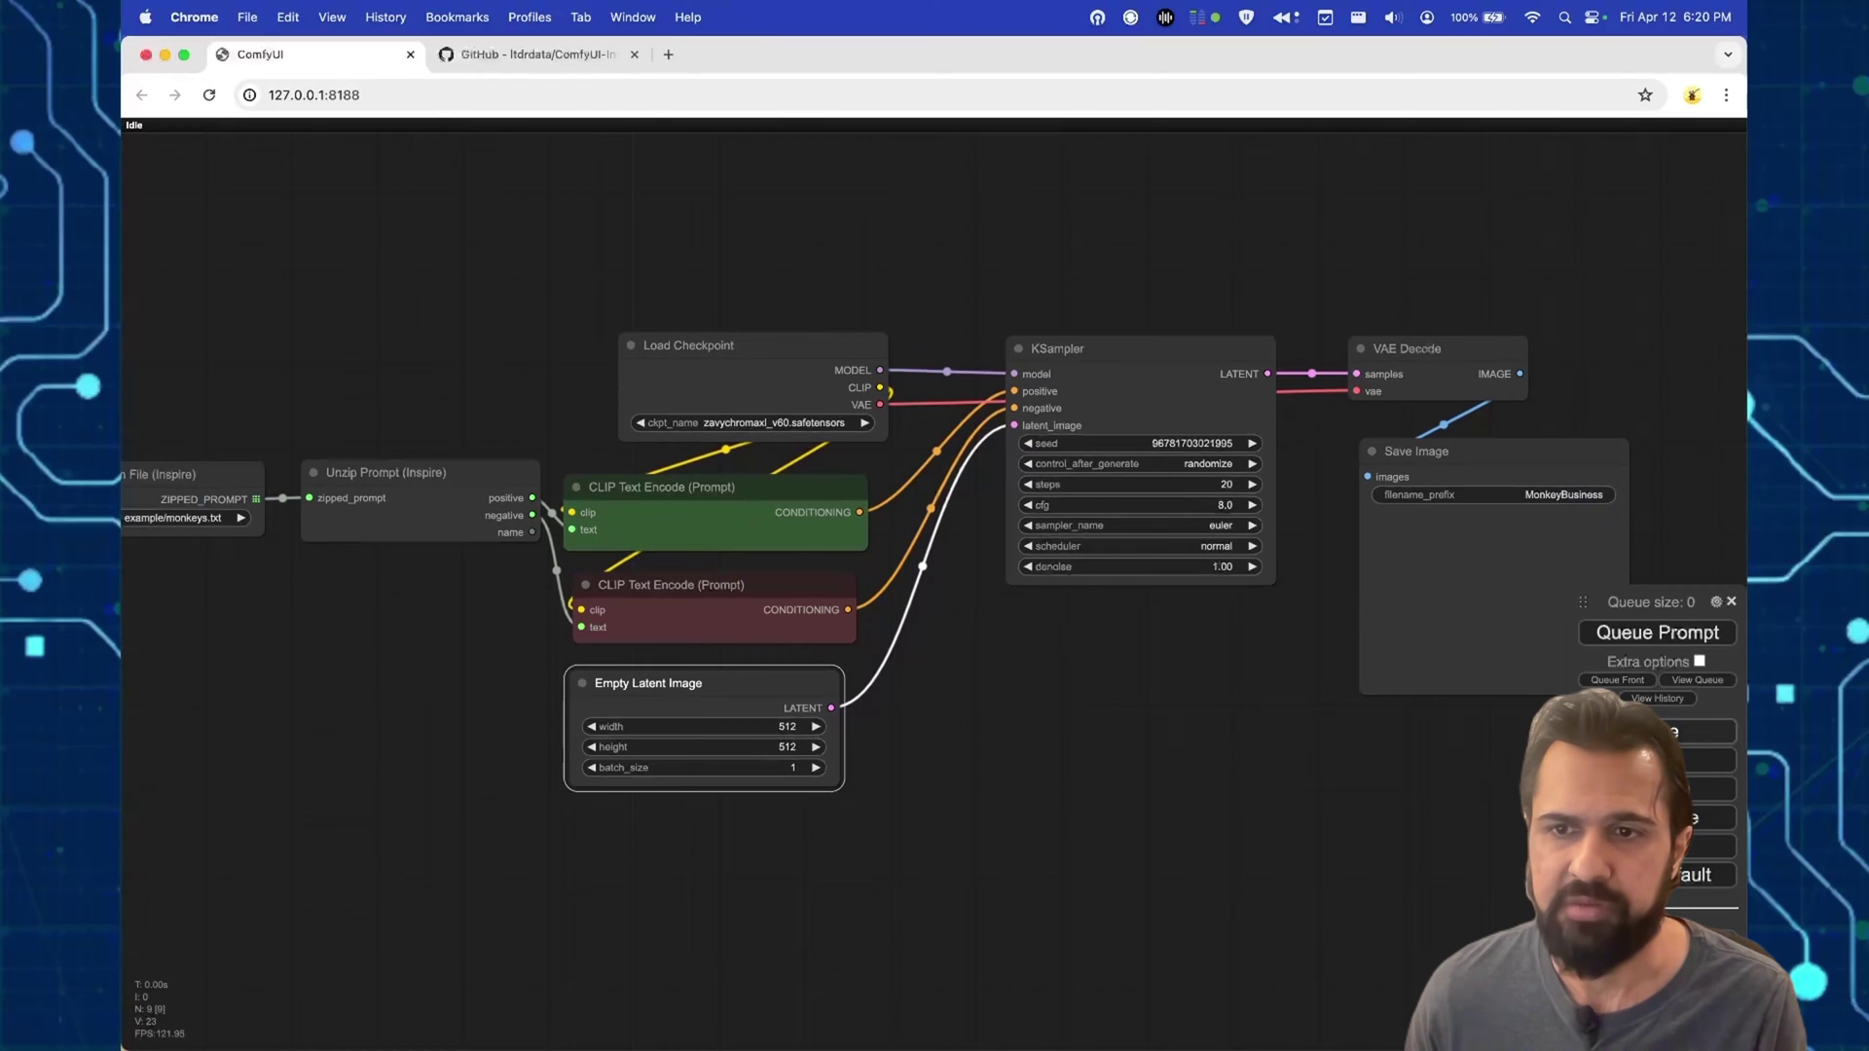
# Step: Queue the workflow, check progress in the server log, and inspect monkeys.txt's dashed dividers
pyautogui.click(1632, 634)
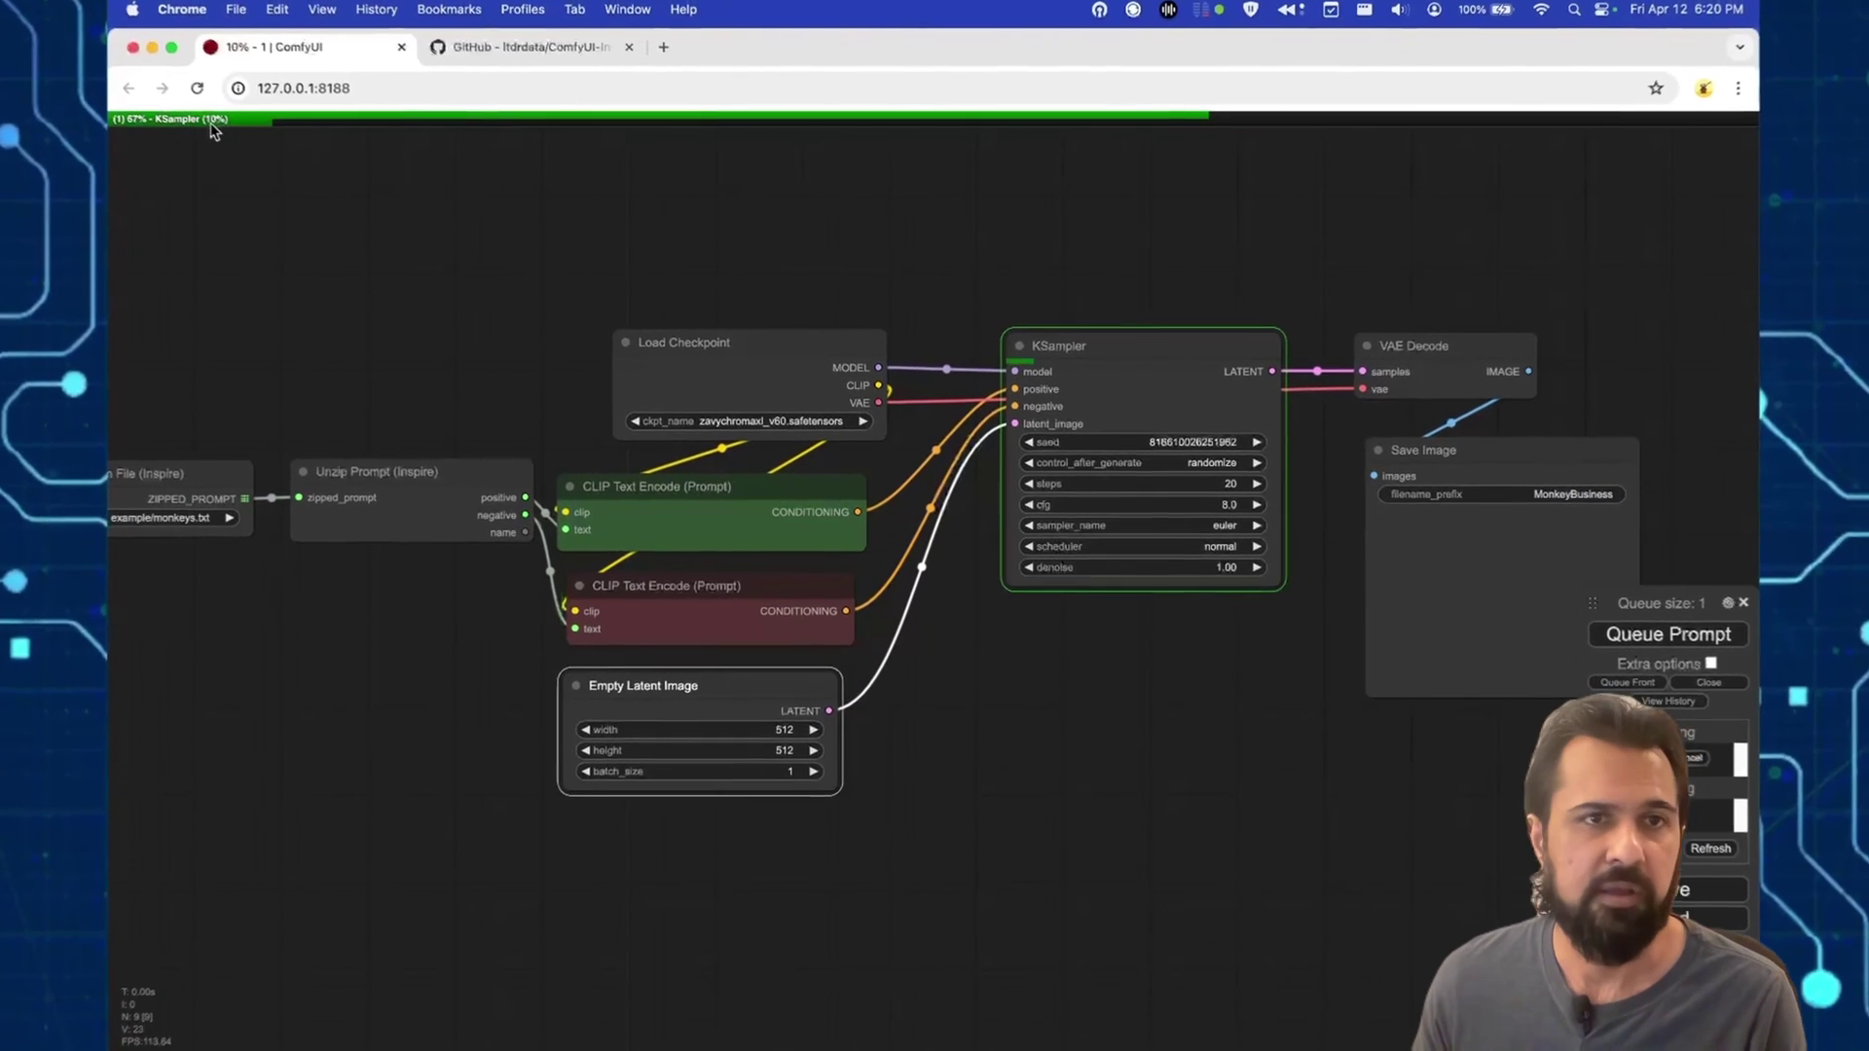
pyautogui.press('super+Tab')
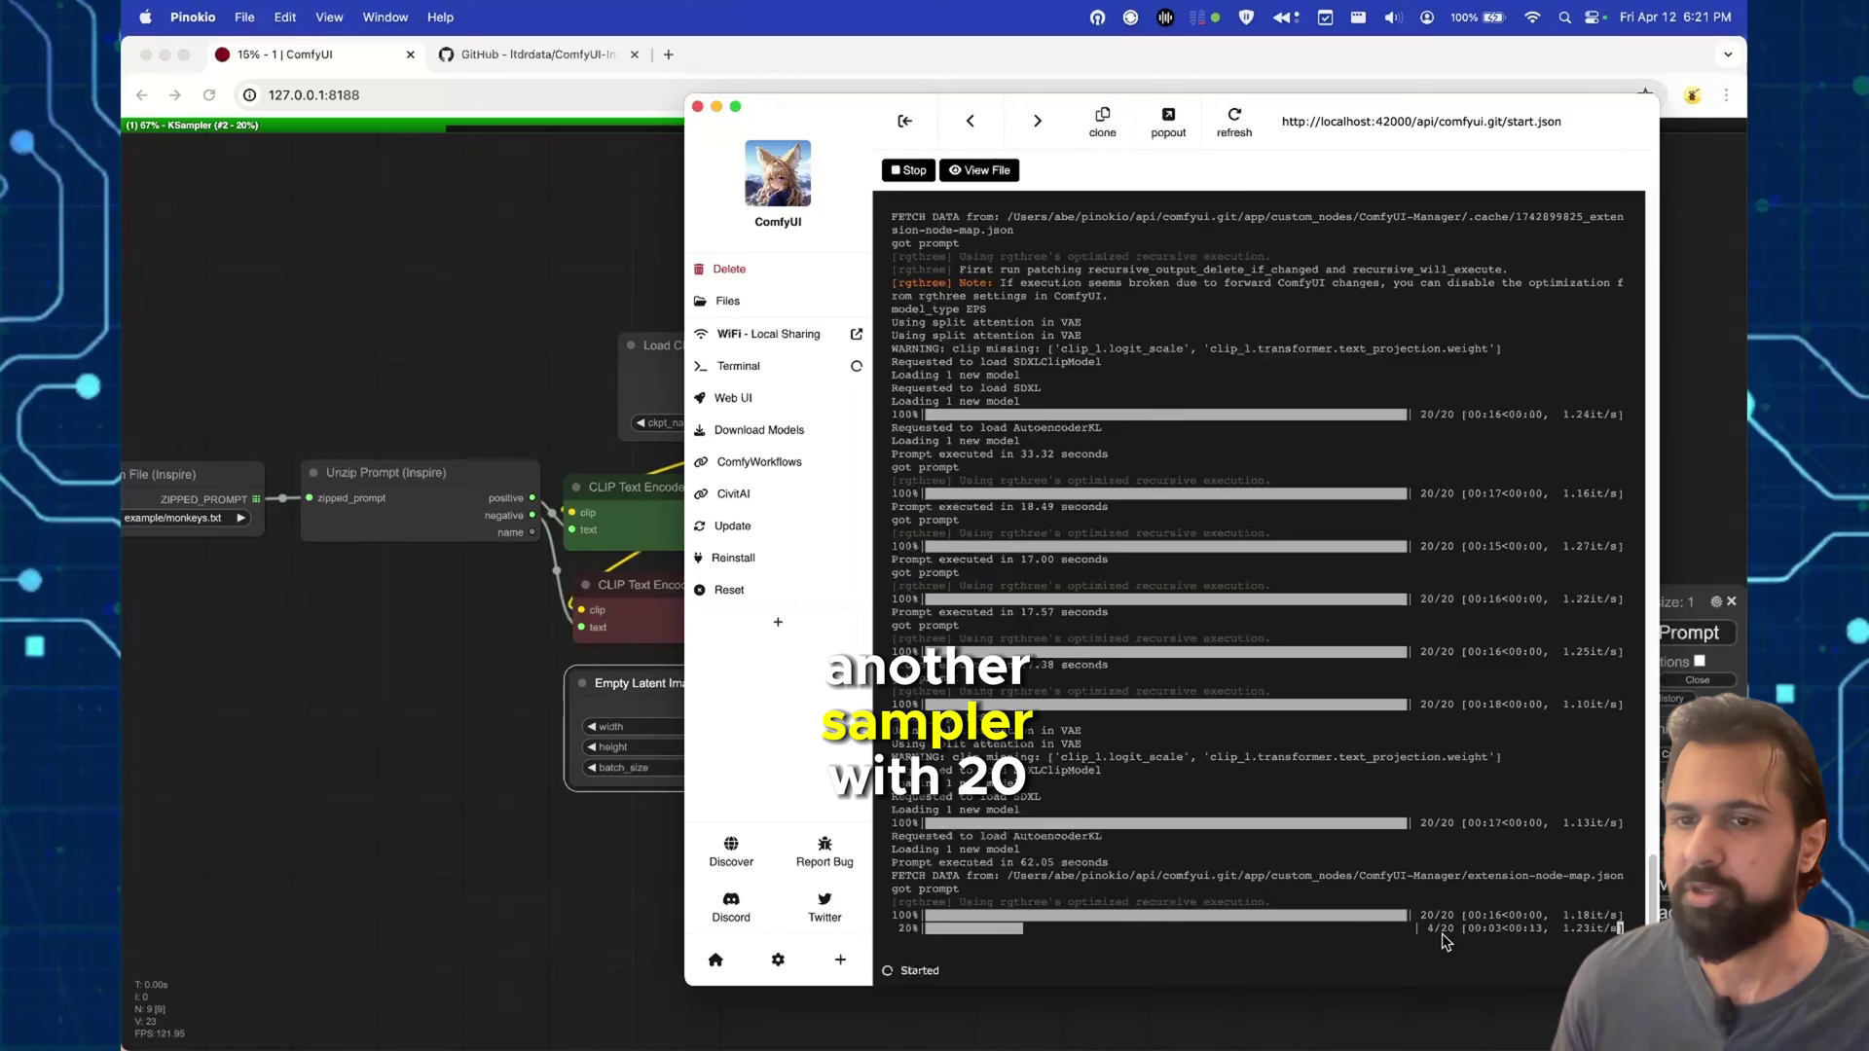
pyautogui.press('super+Tab')
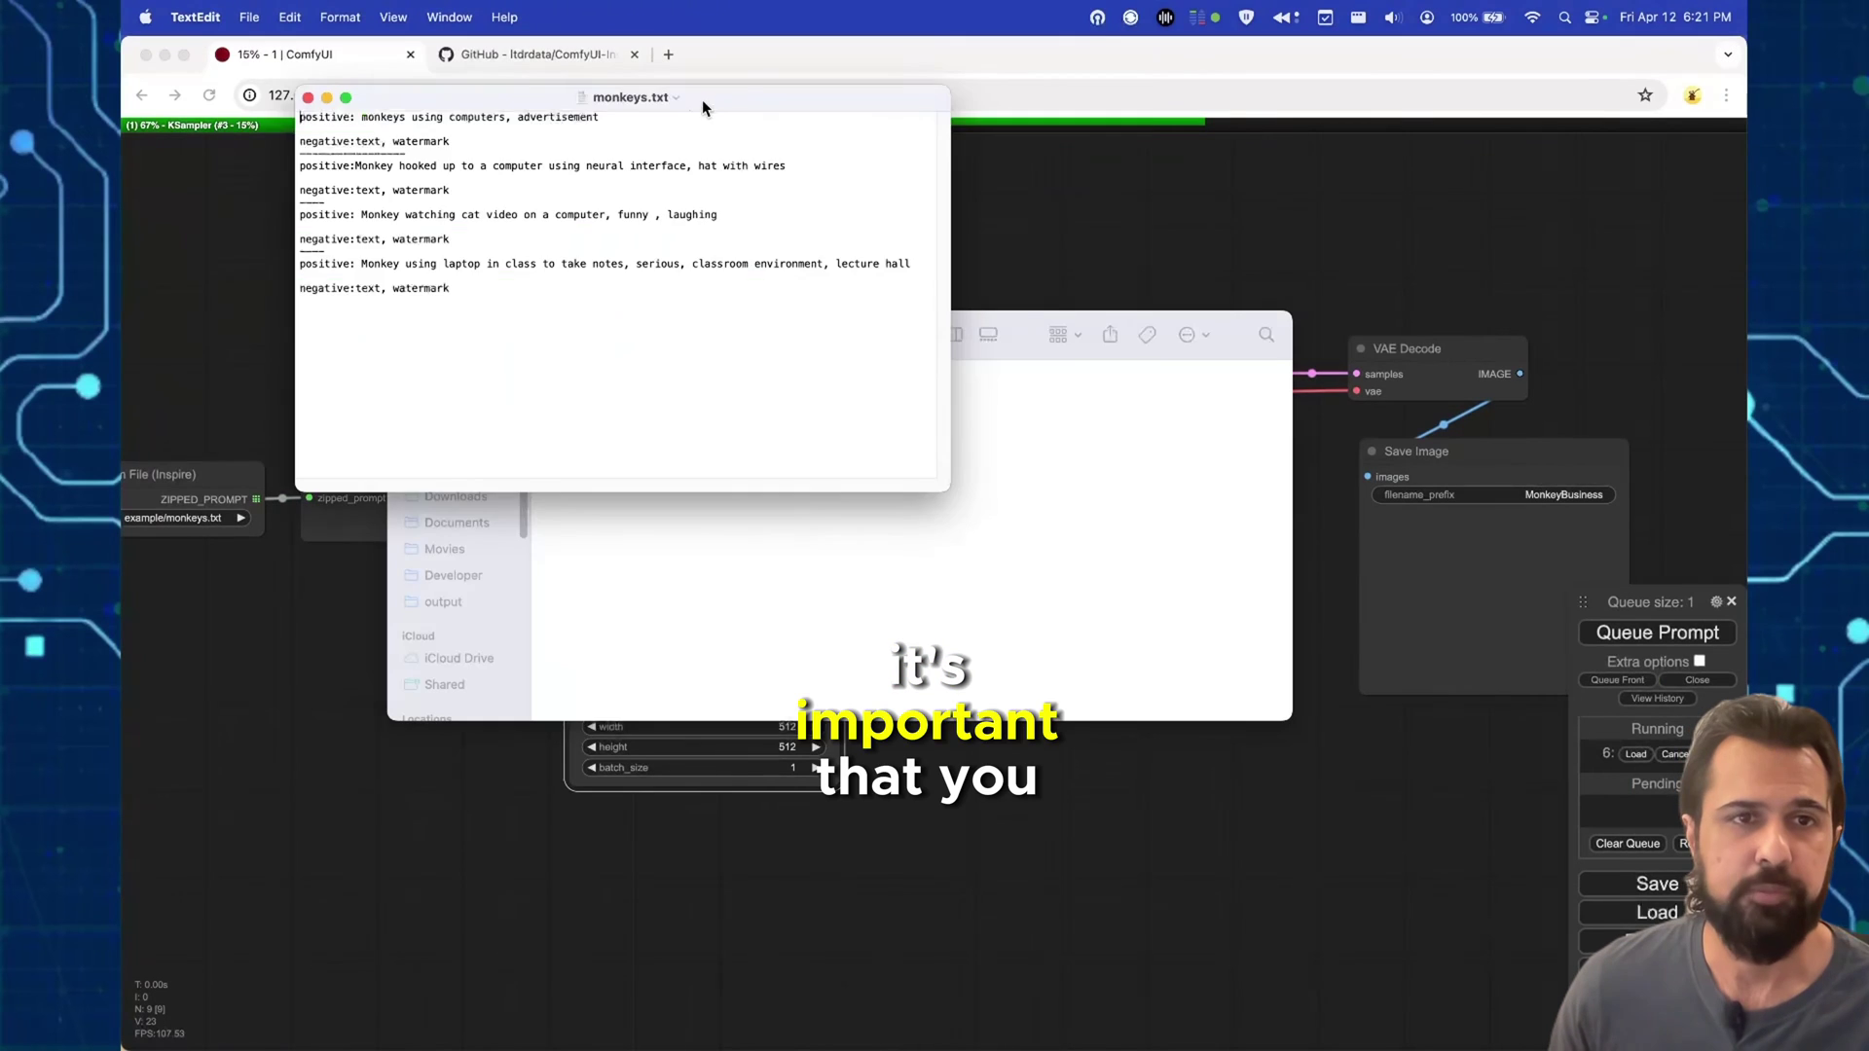
pyautogui.moveTo(703, 99); pyautogui.dragTo(971, 210)
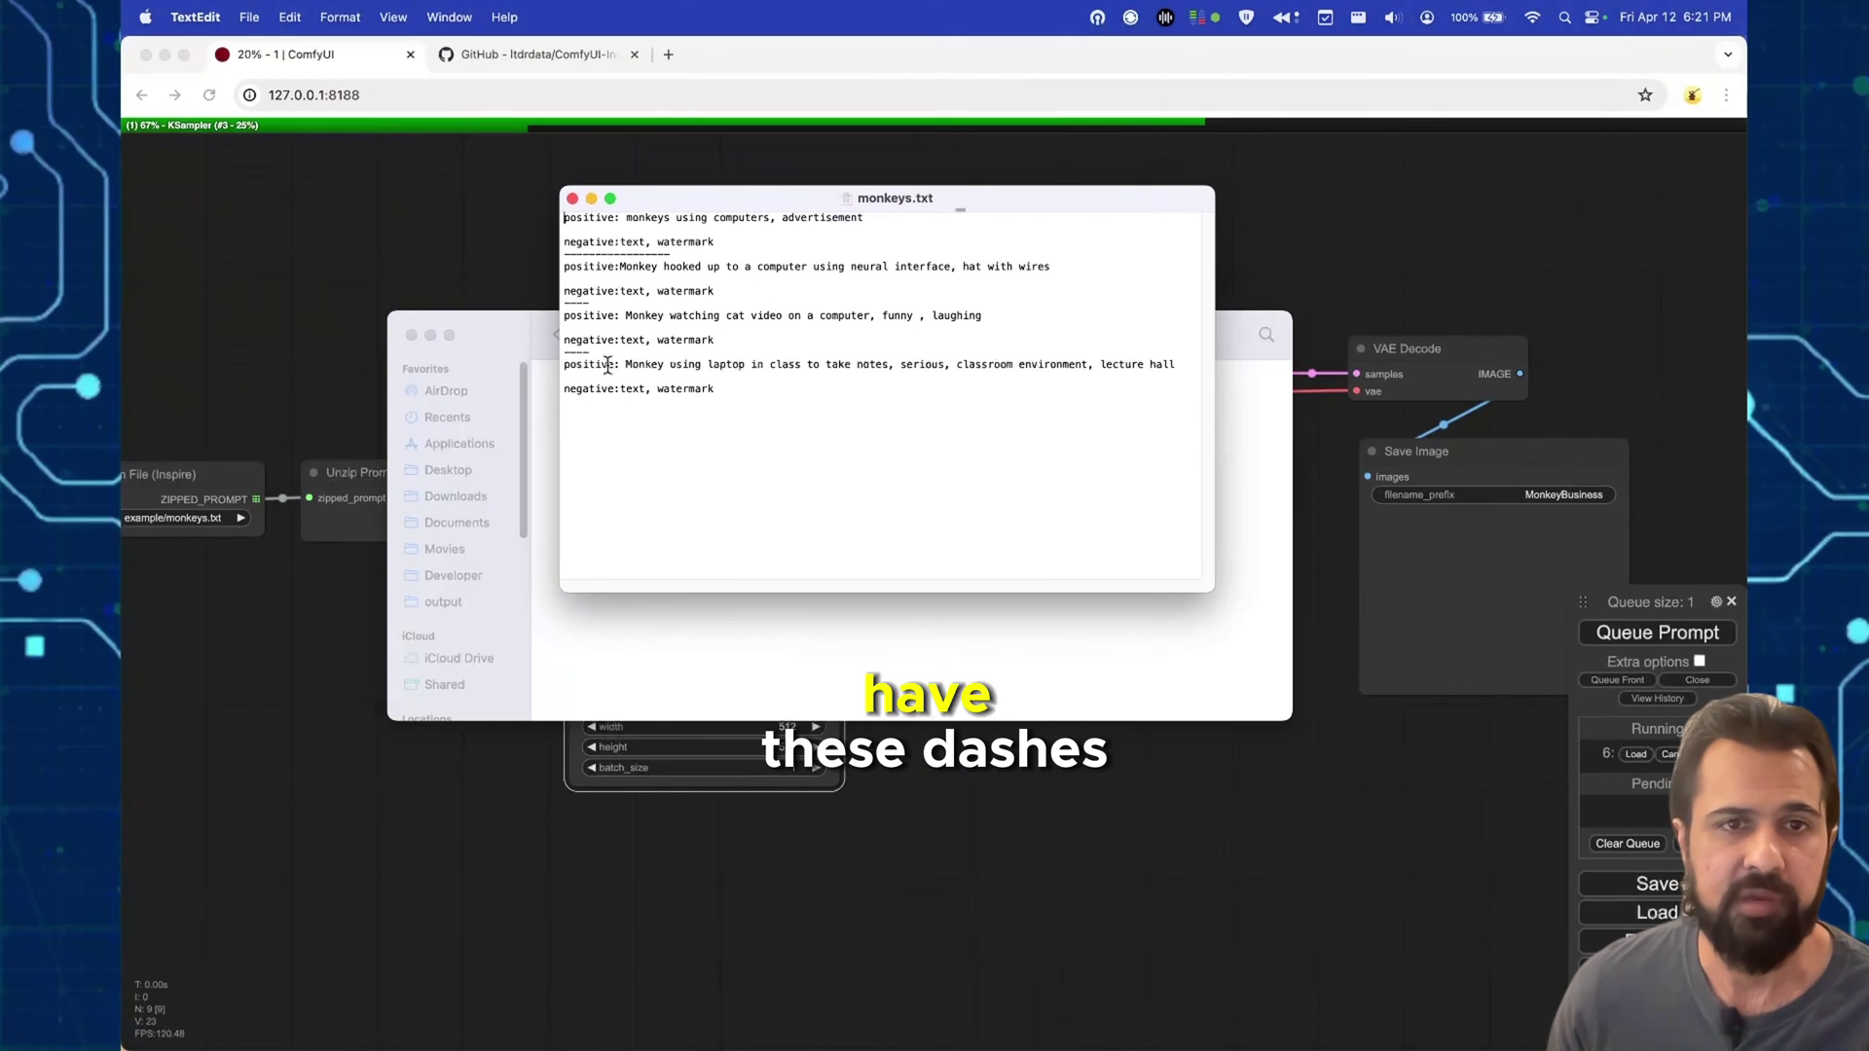
pyautogui.moveTo(593, 351); pyautogui.dragTo(563, 303)
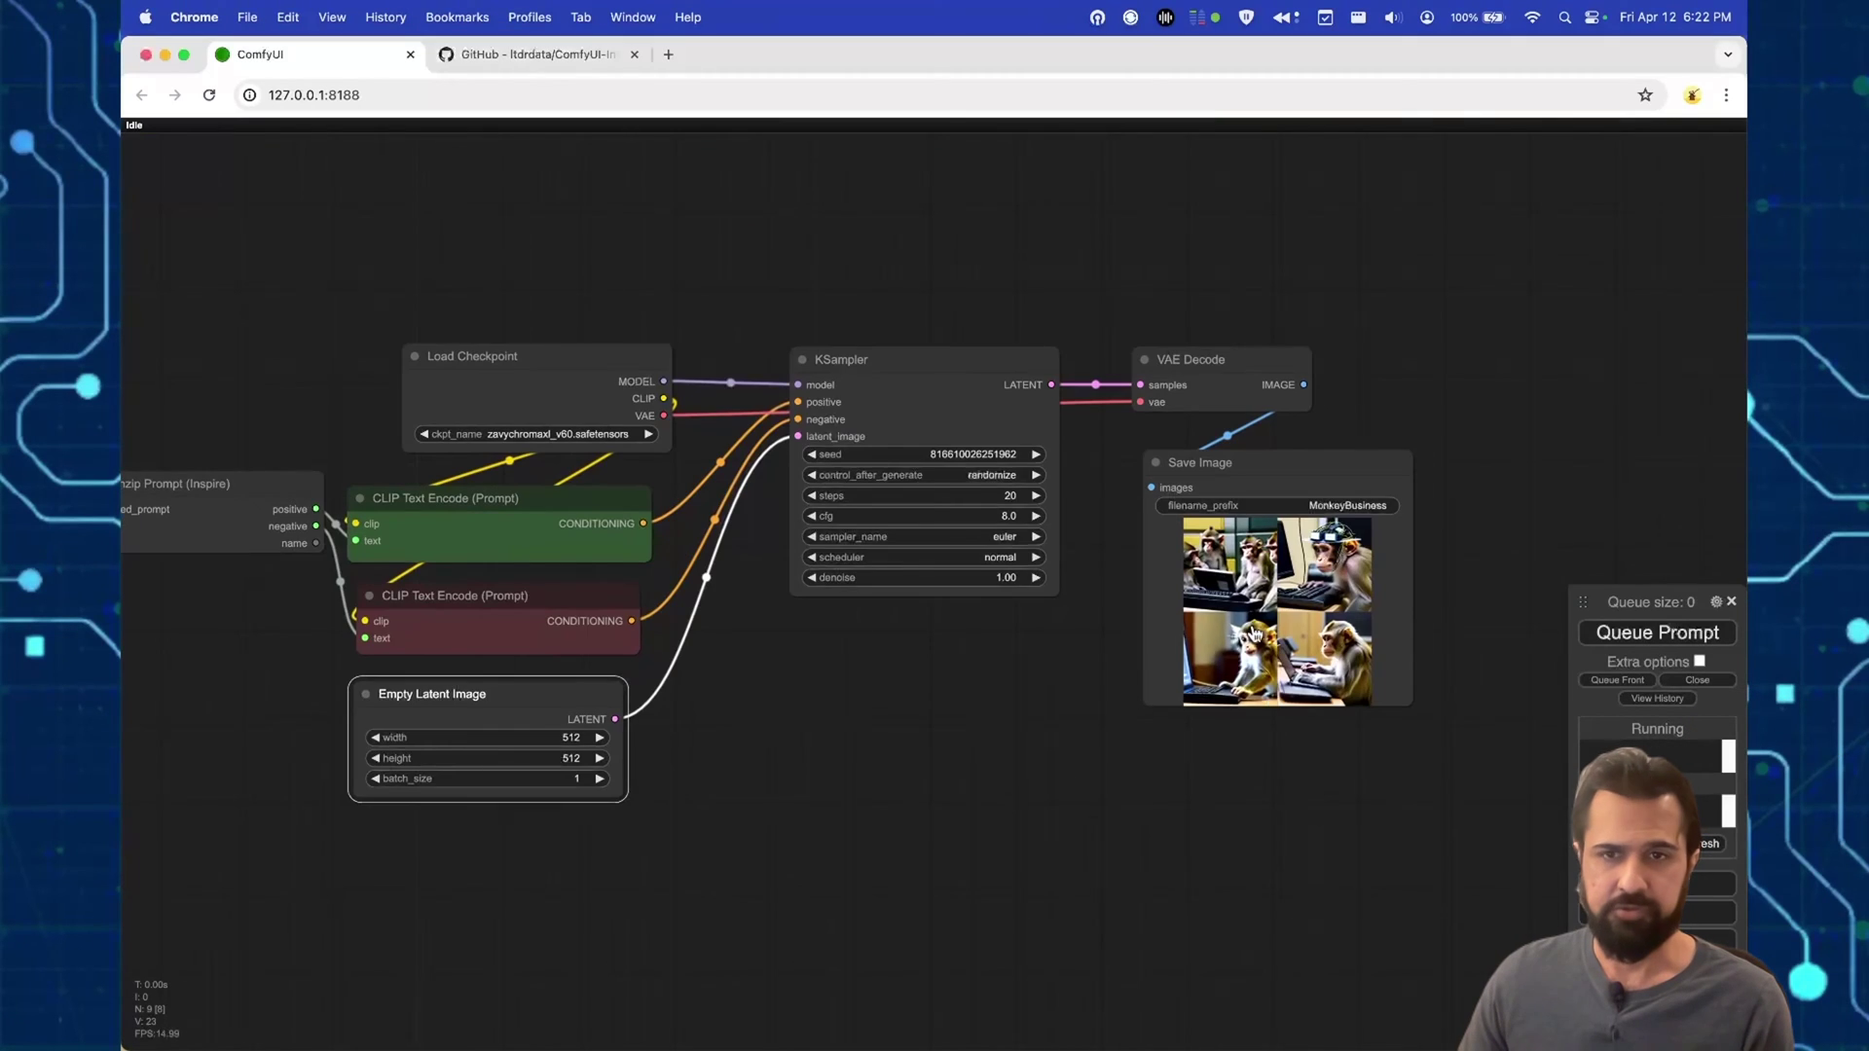
pyautogui.scroll(10, 1255, 635)
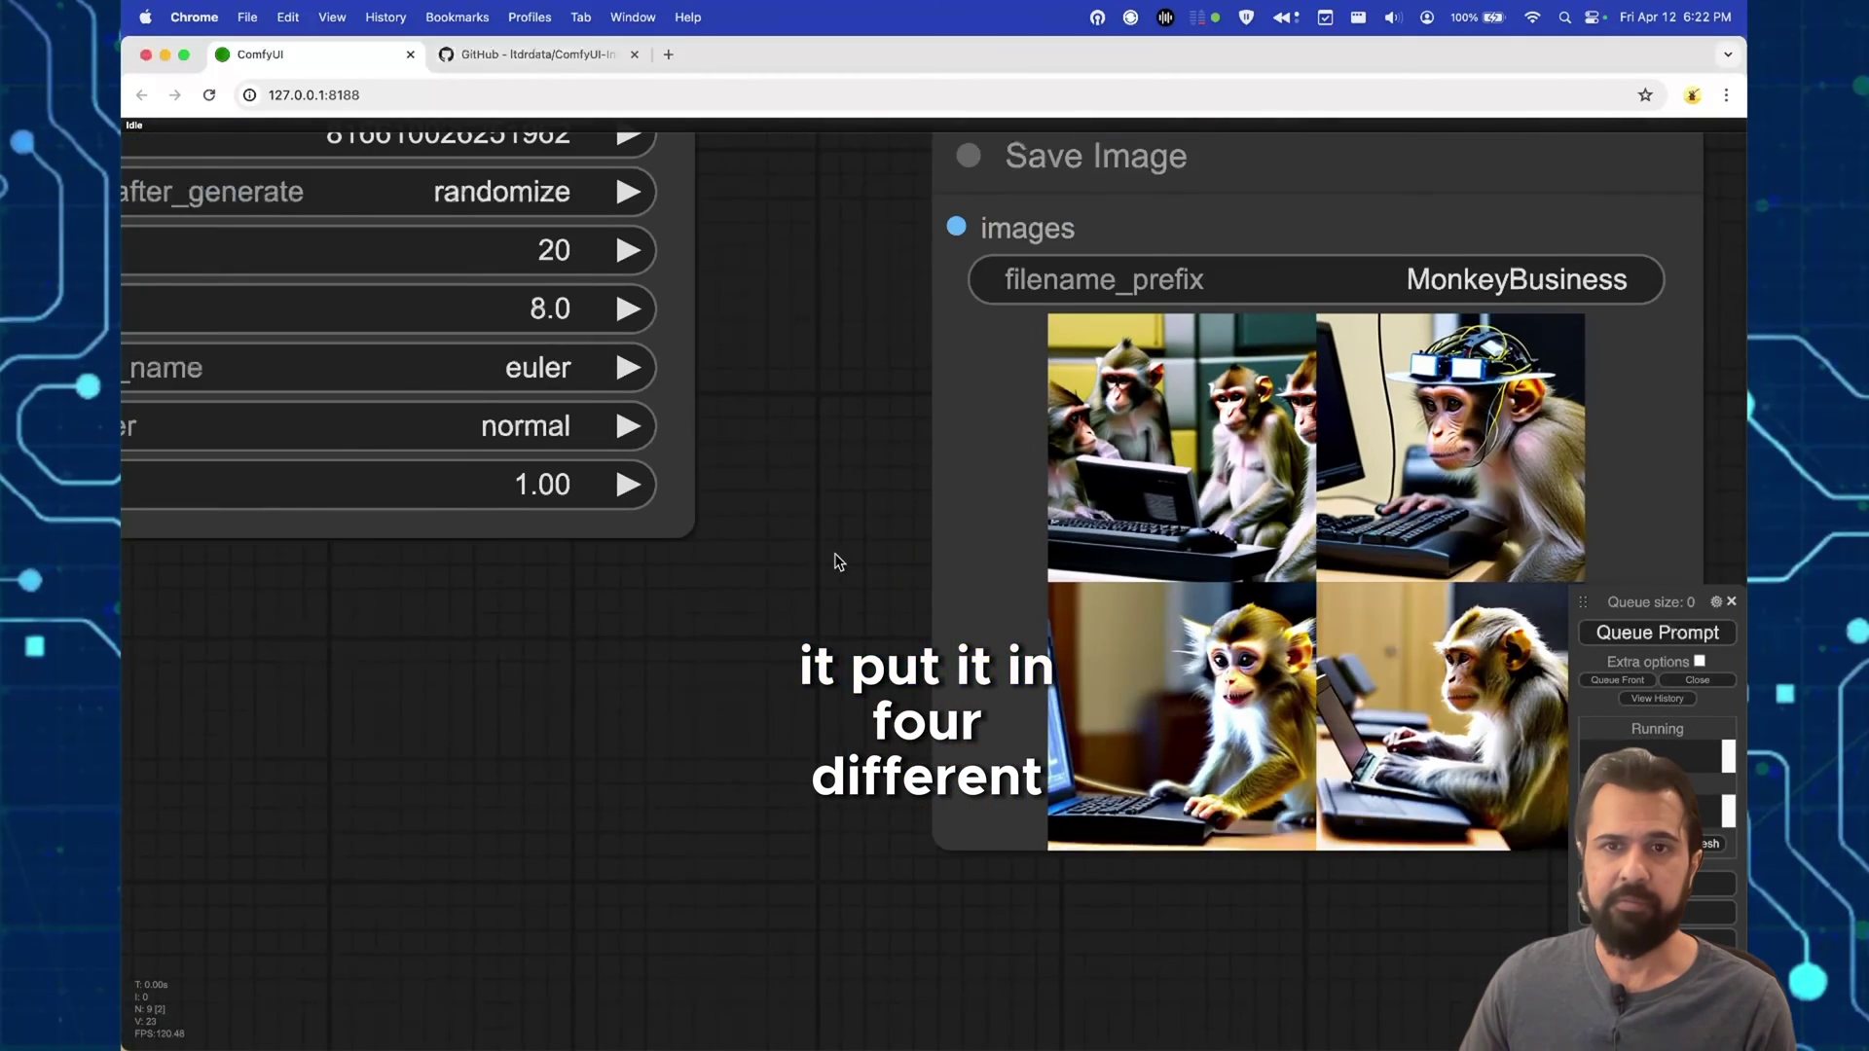
pyautogui.moveTo(834, 561); pyautogui.dragTo(690, 548)
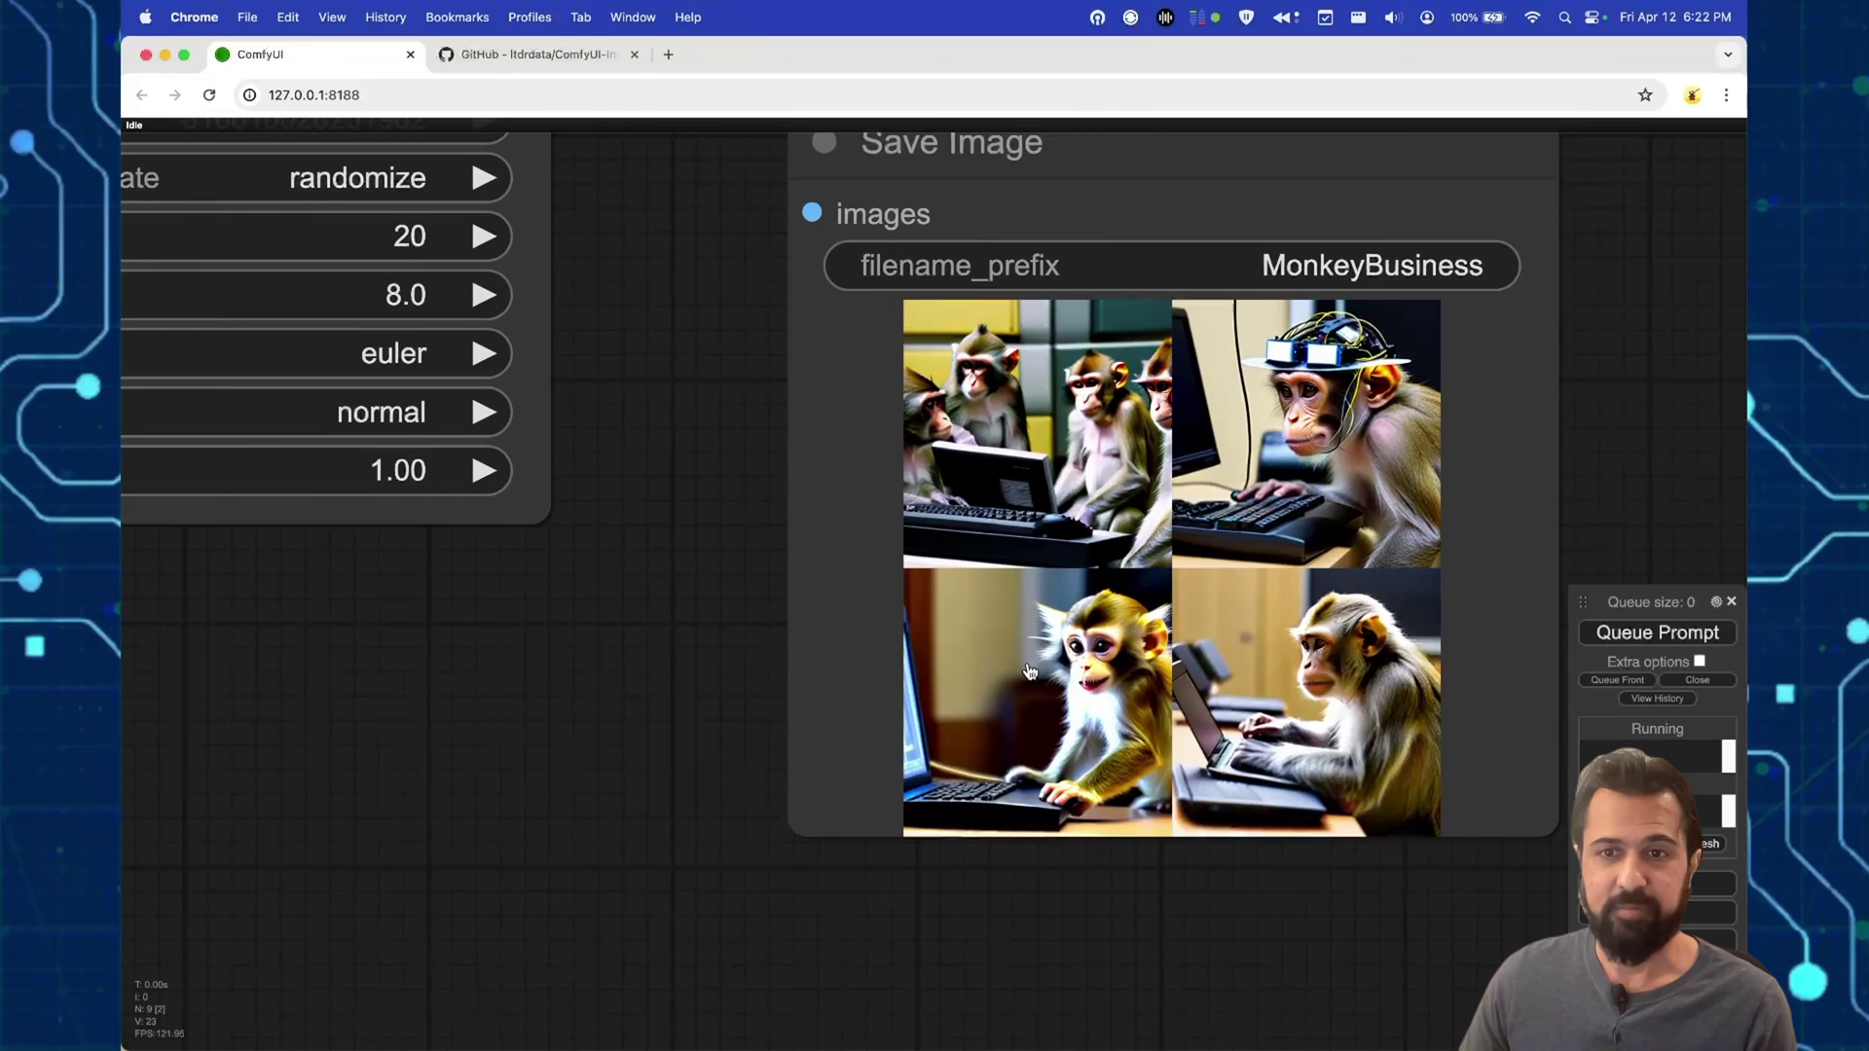
pyautogui.click(1084, 513)
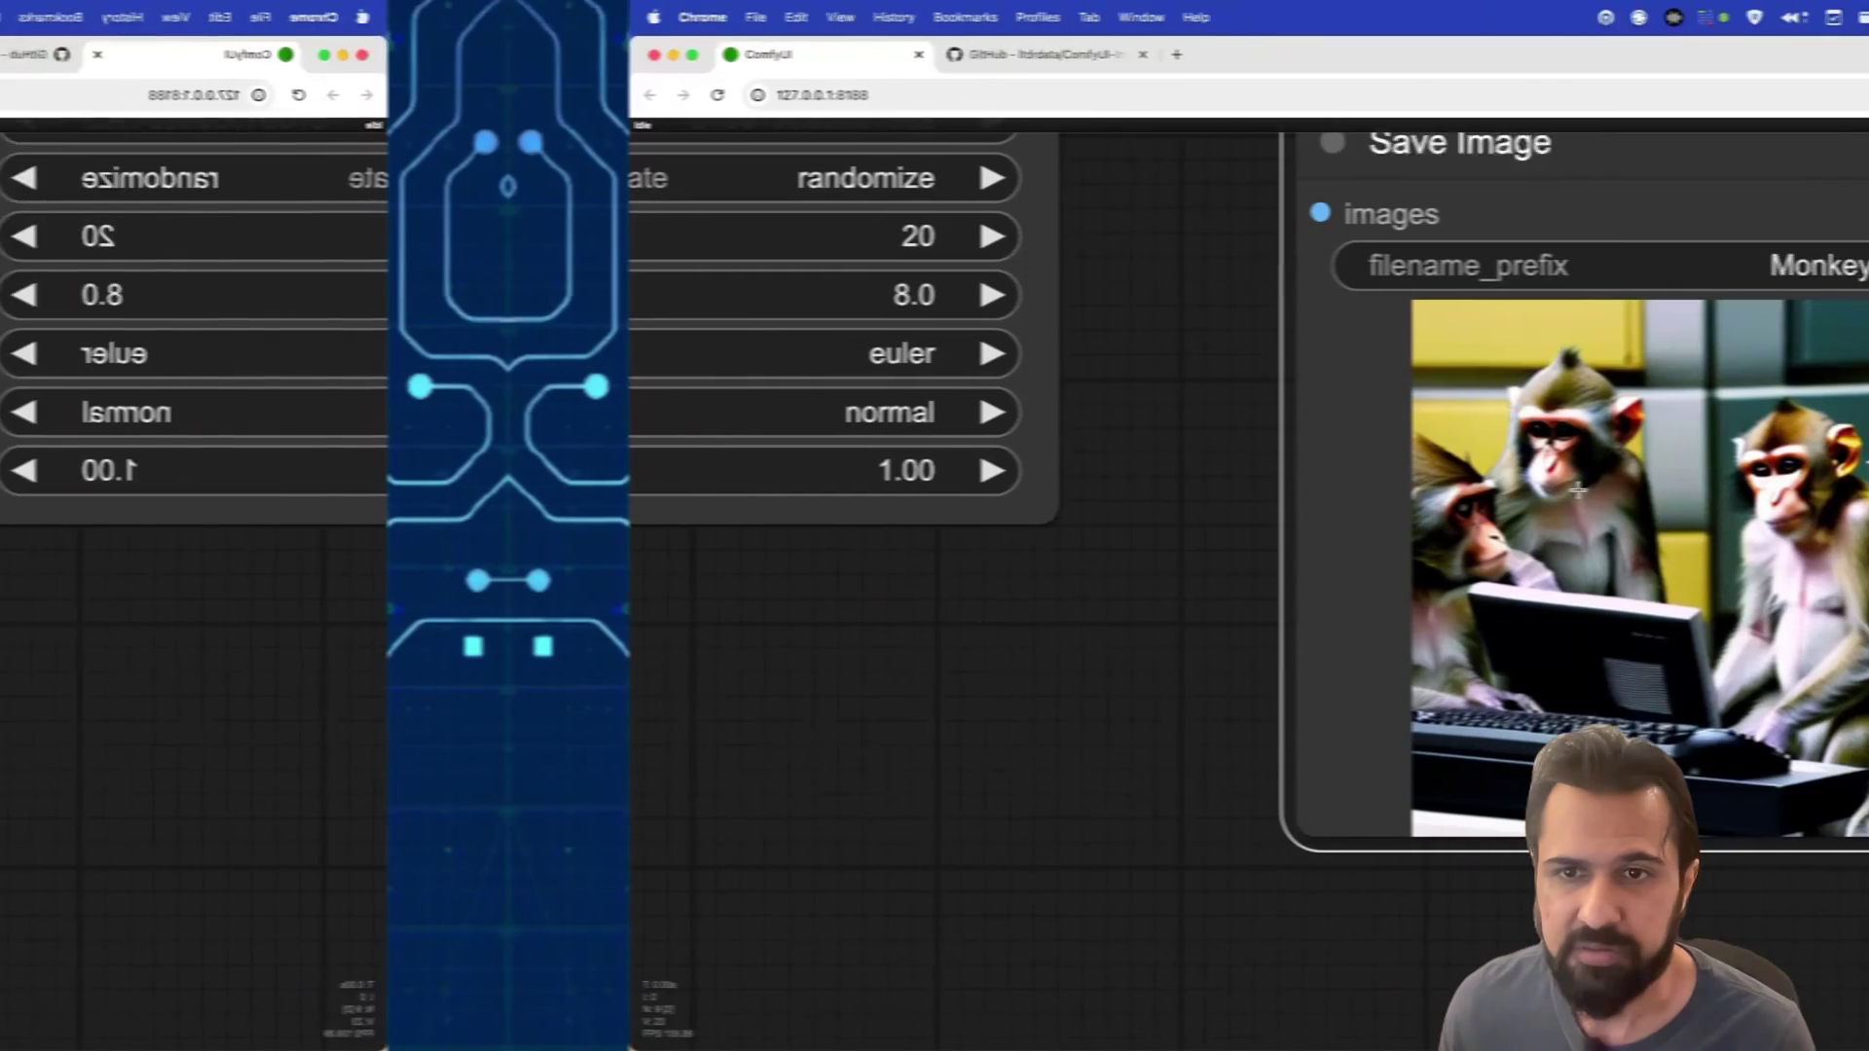
pyautogui.press('Right')
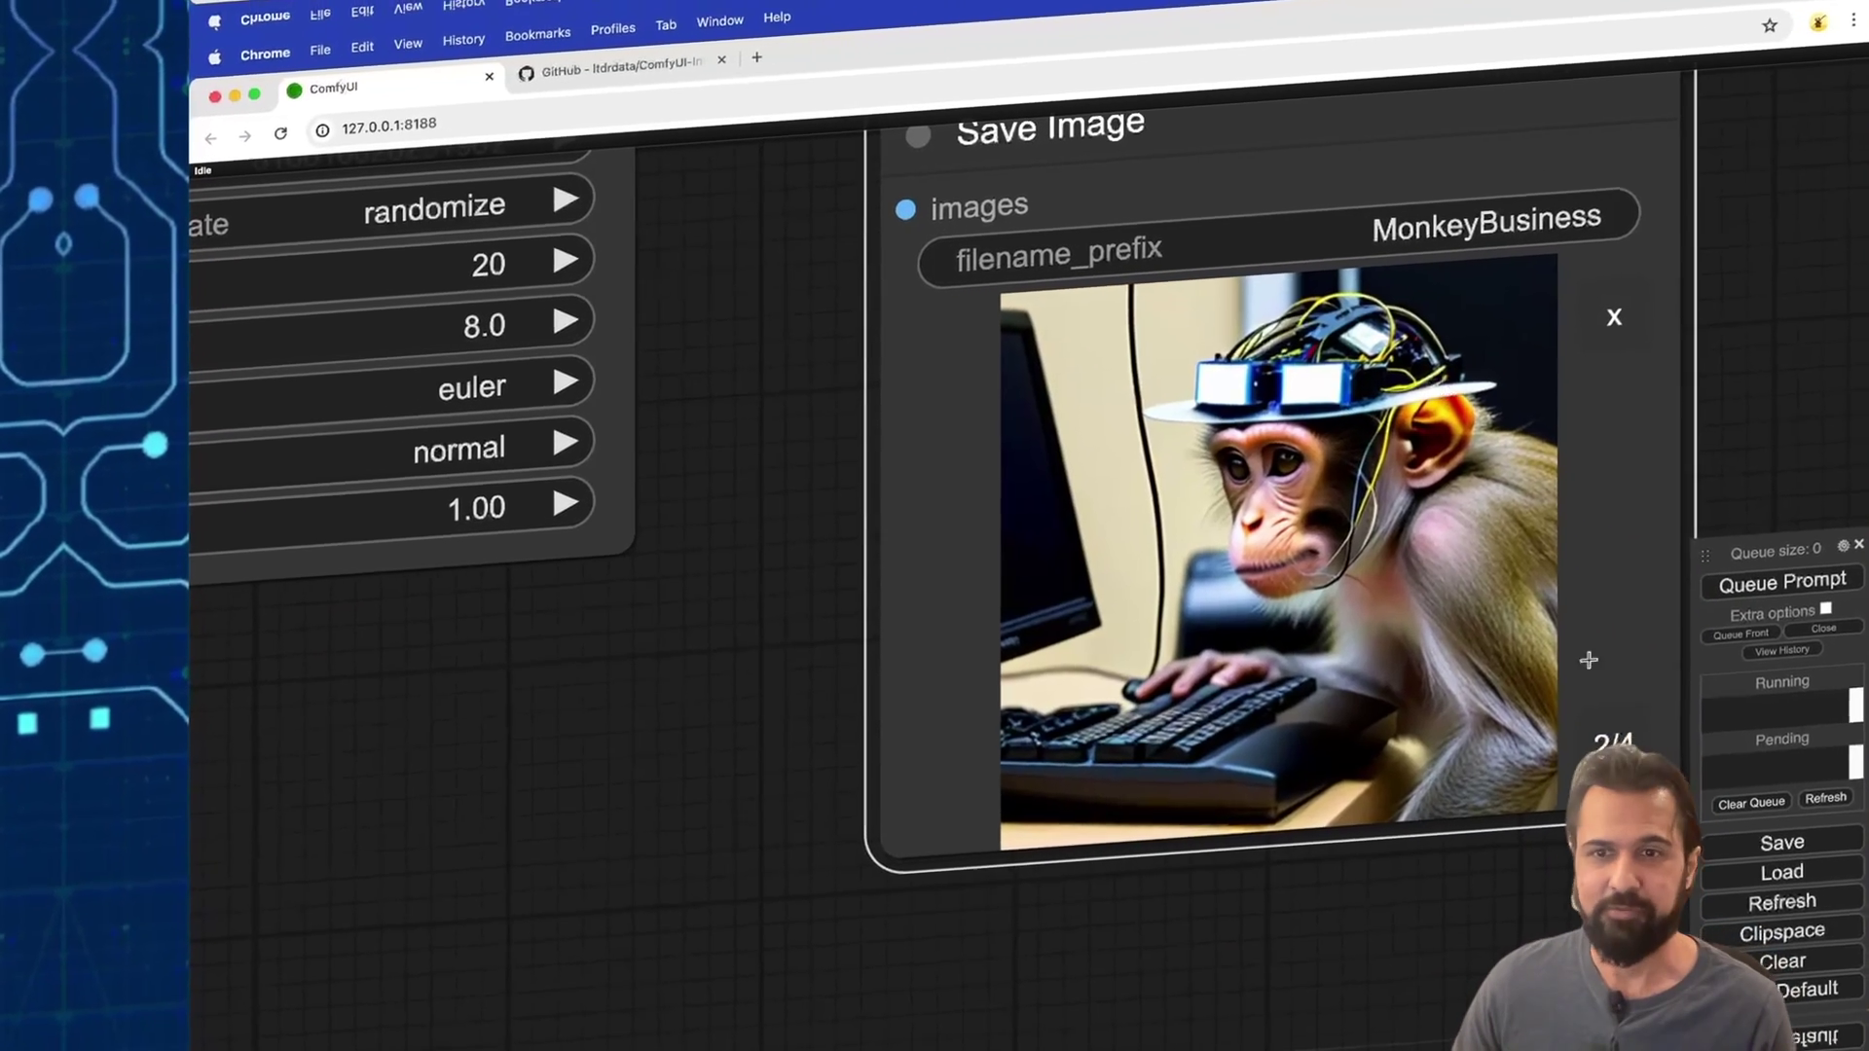
pyautogui.press('Right')
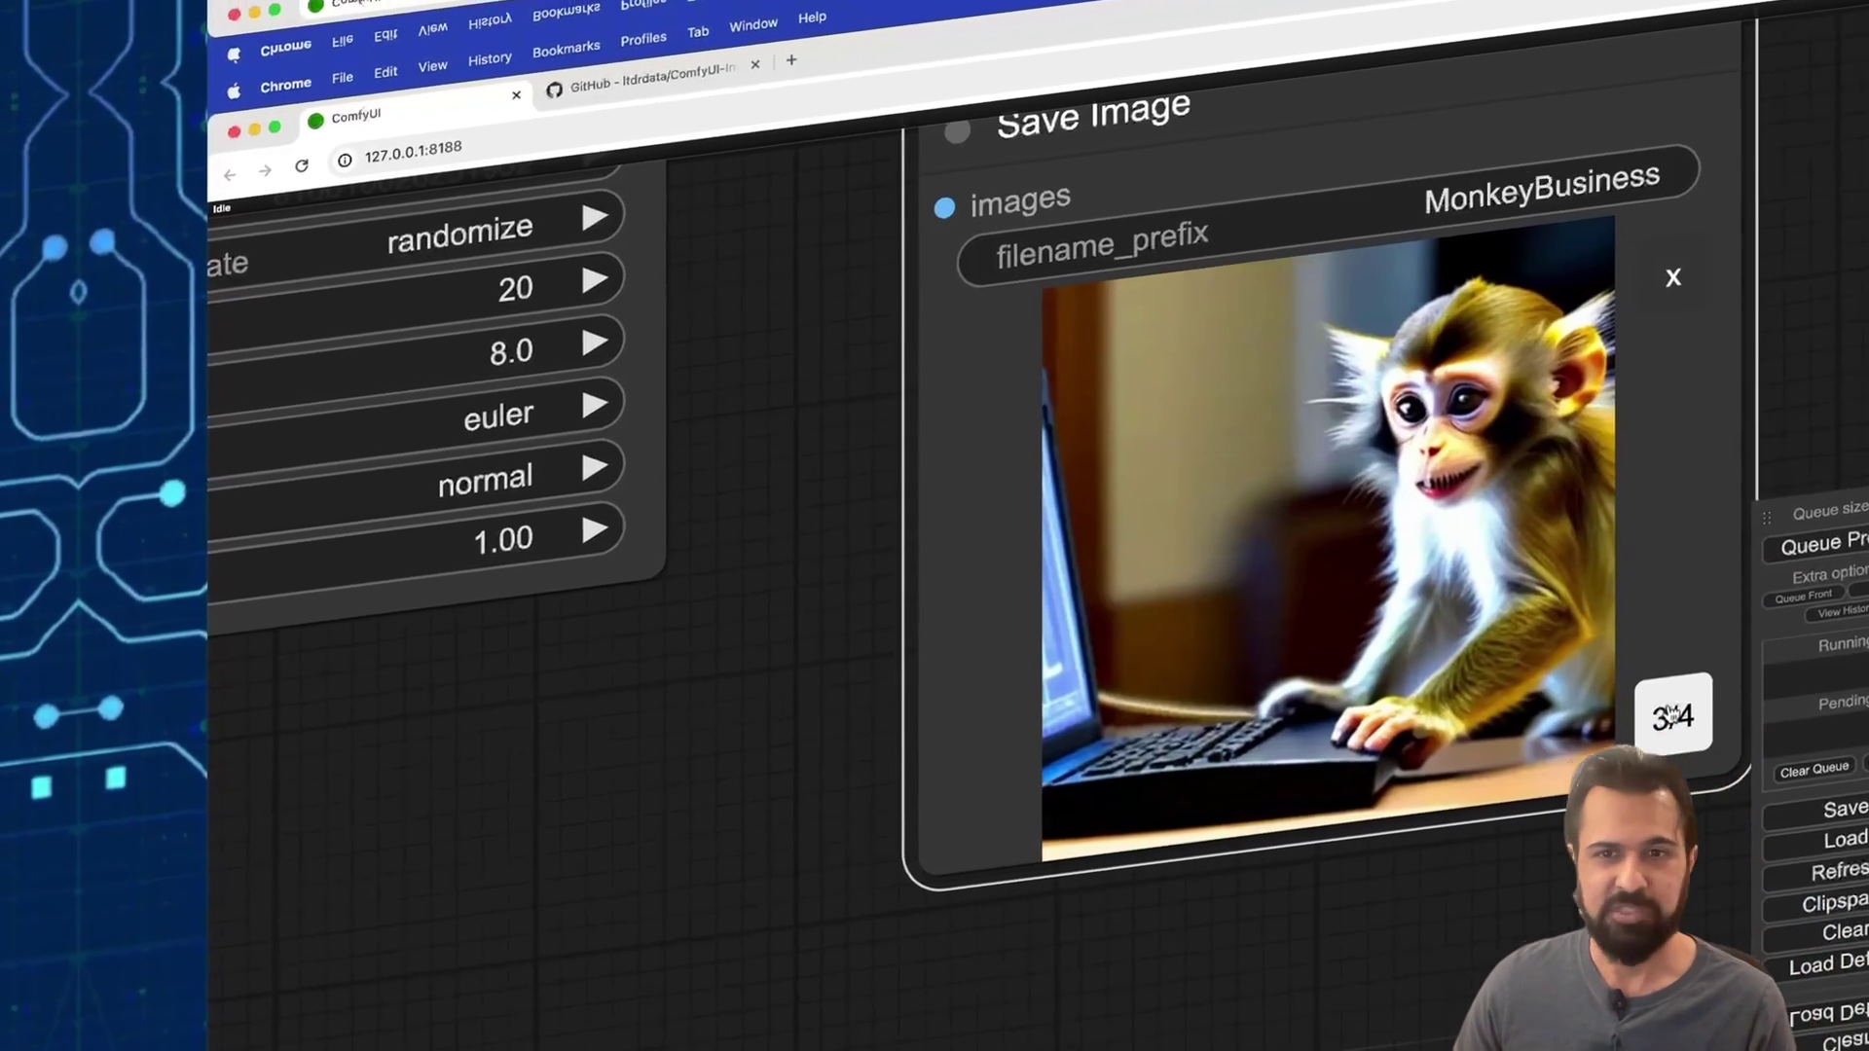
pyautogui.press('Right')
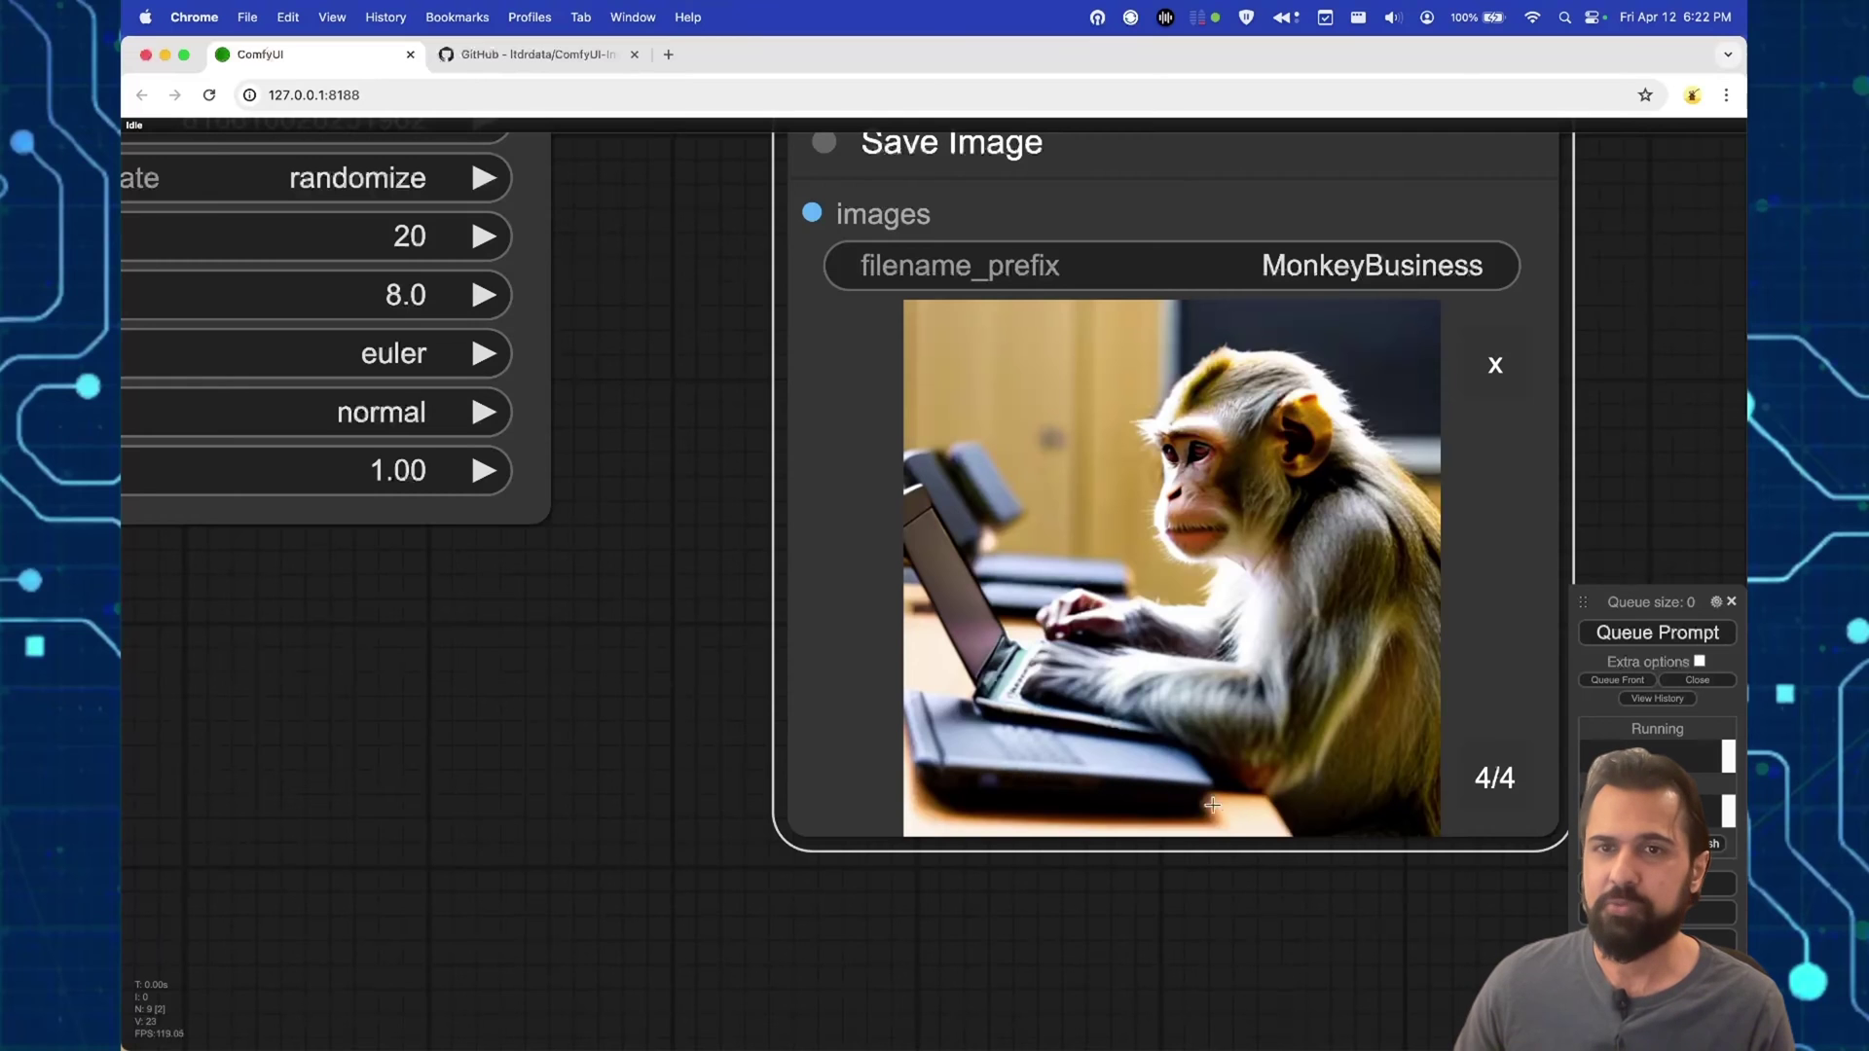
pyautogui.scroll(-4, 931, 868)
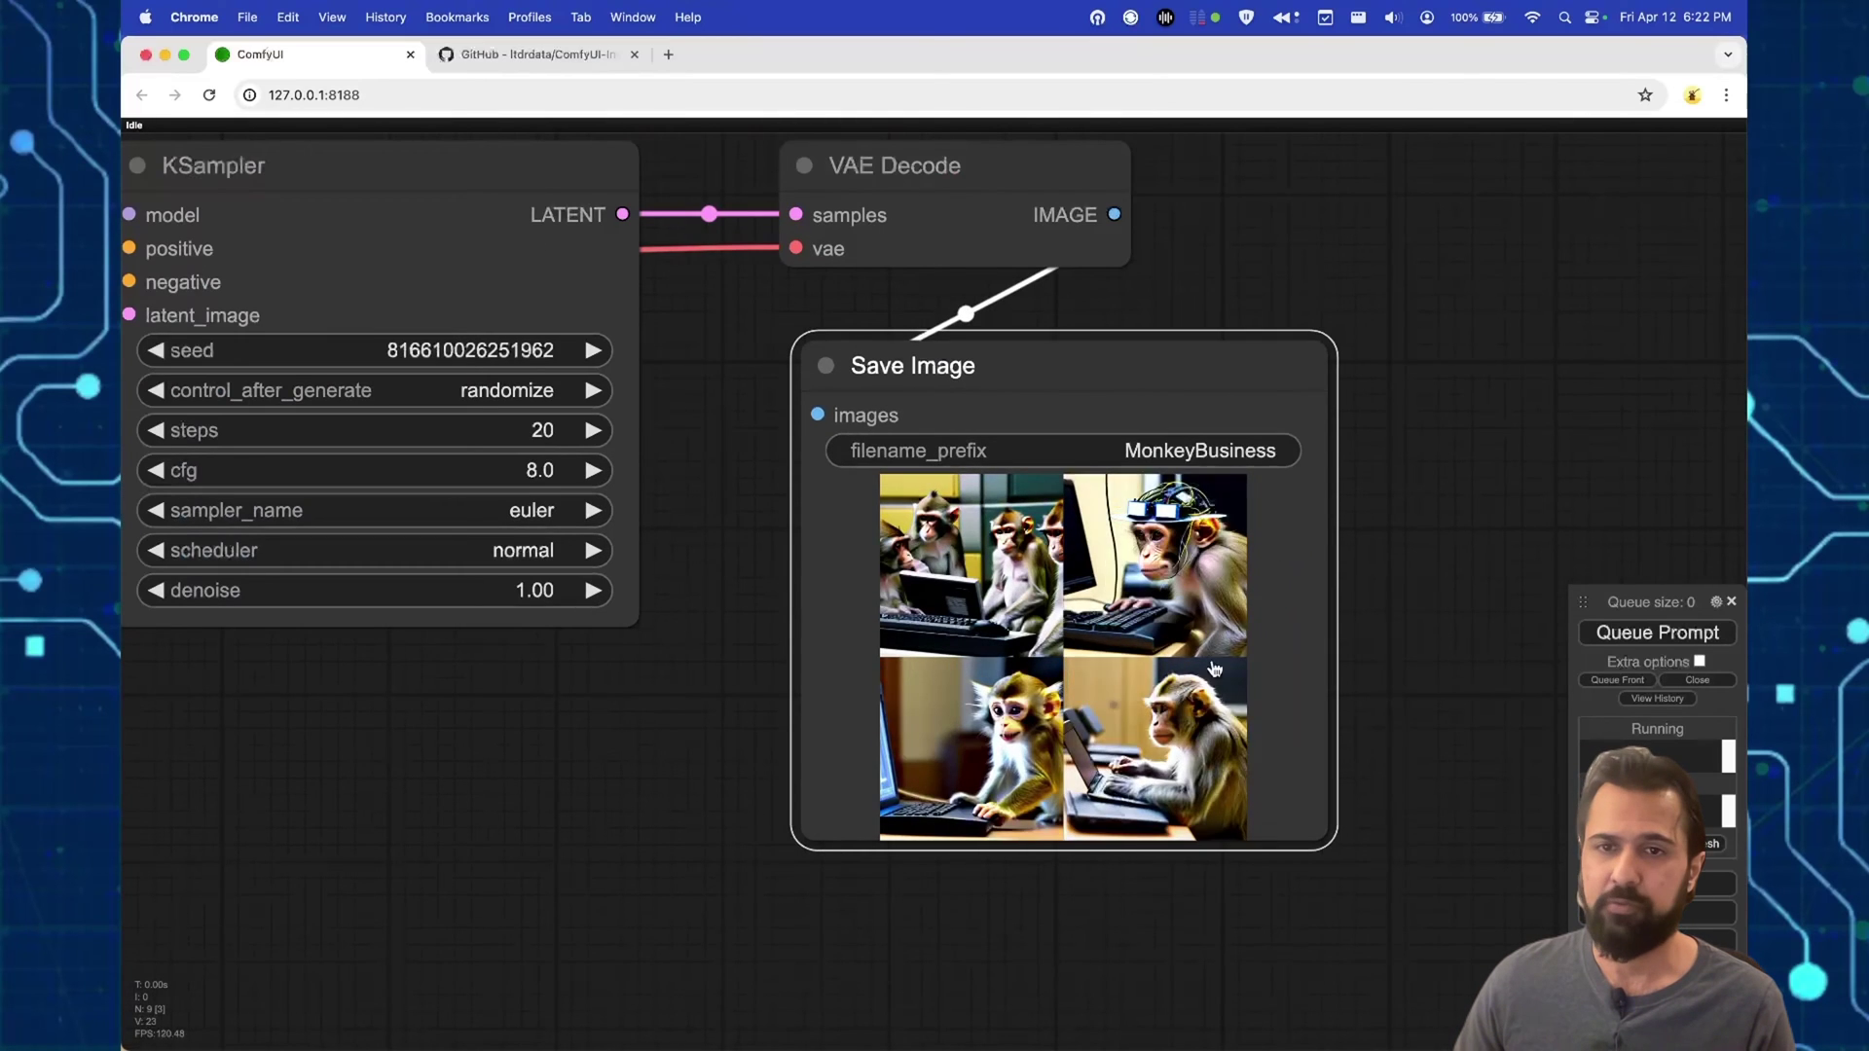
pyautogui.scroll(-2, 821, 789)
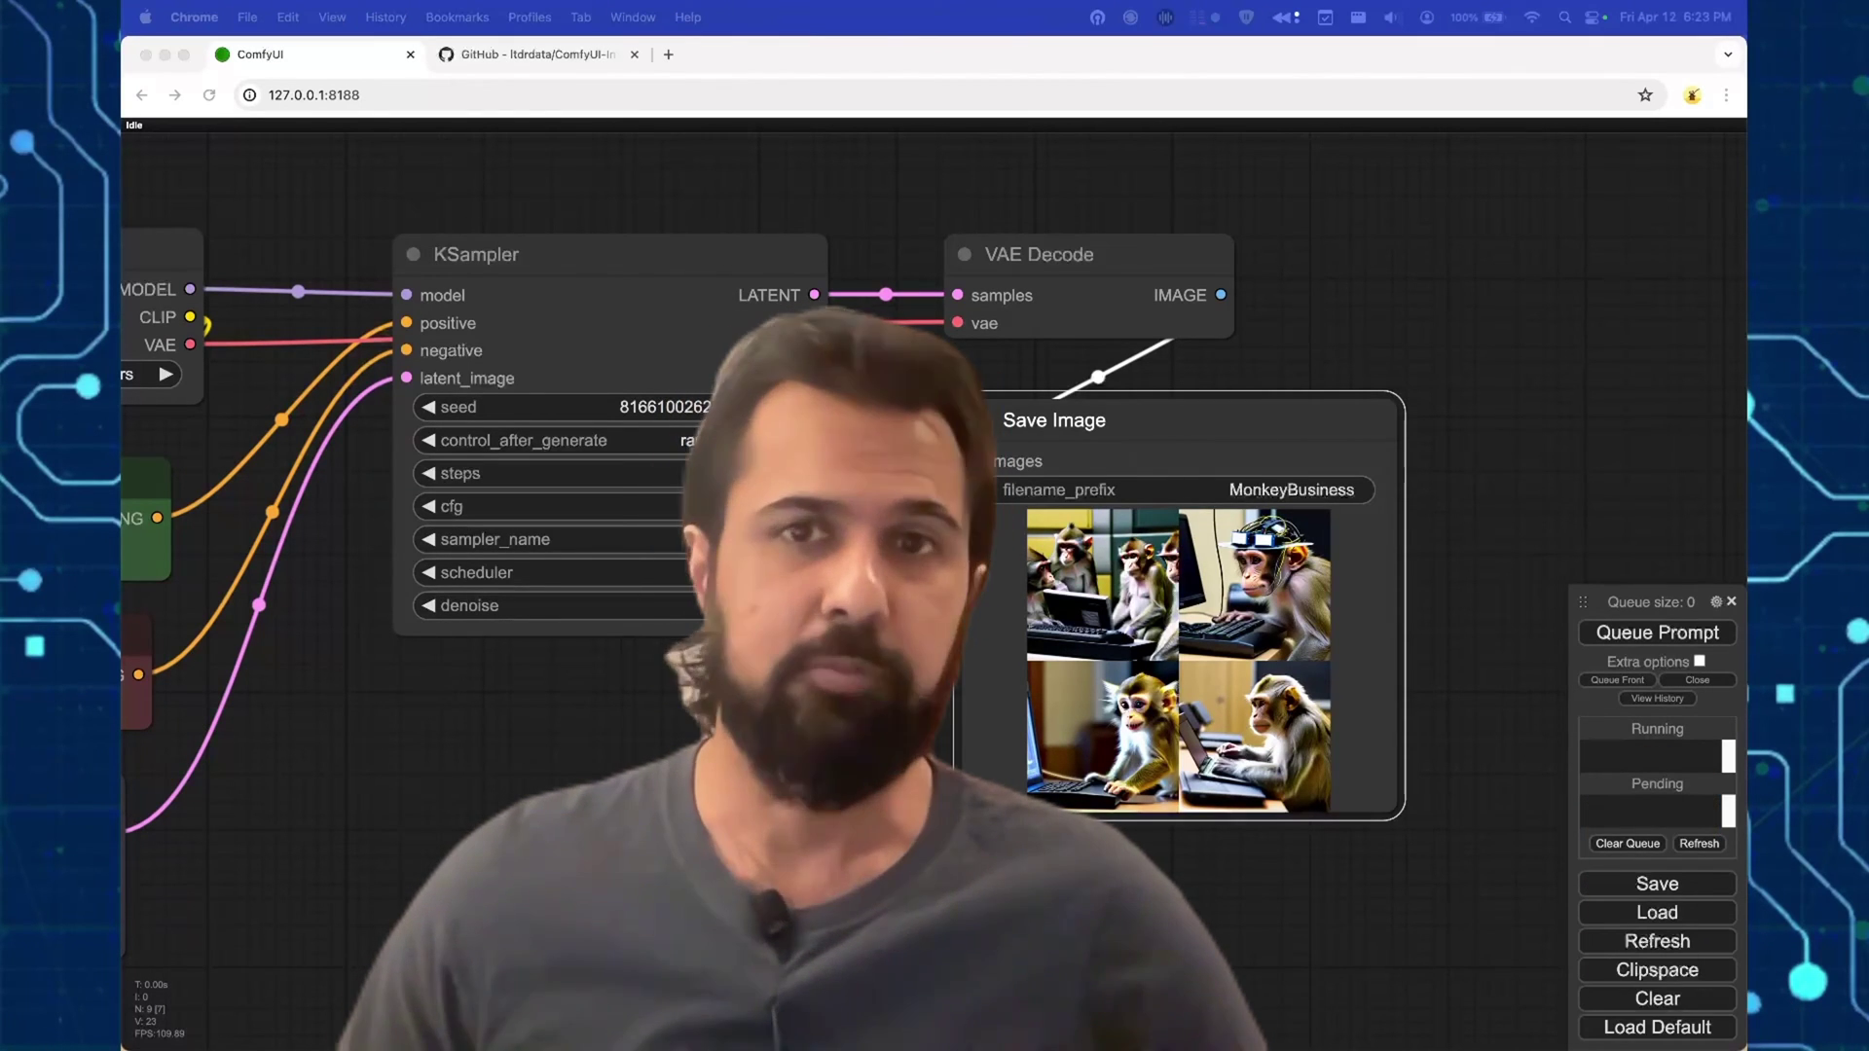
pyautogui.scroll(-3, 1051, 631)
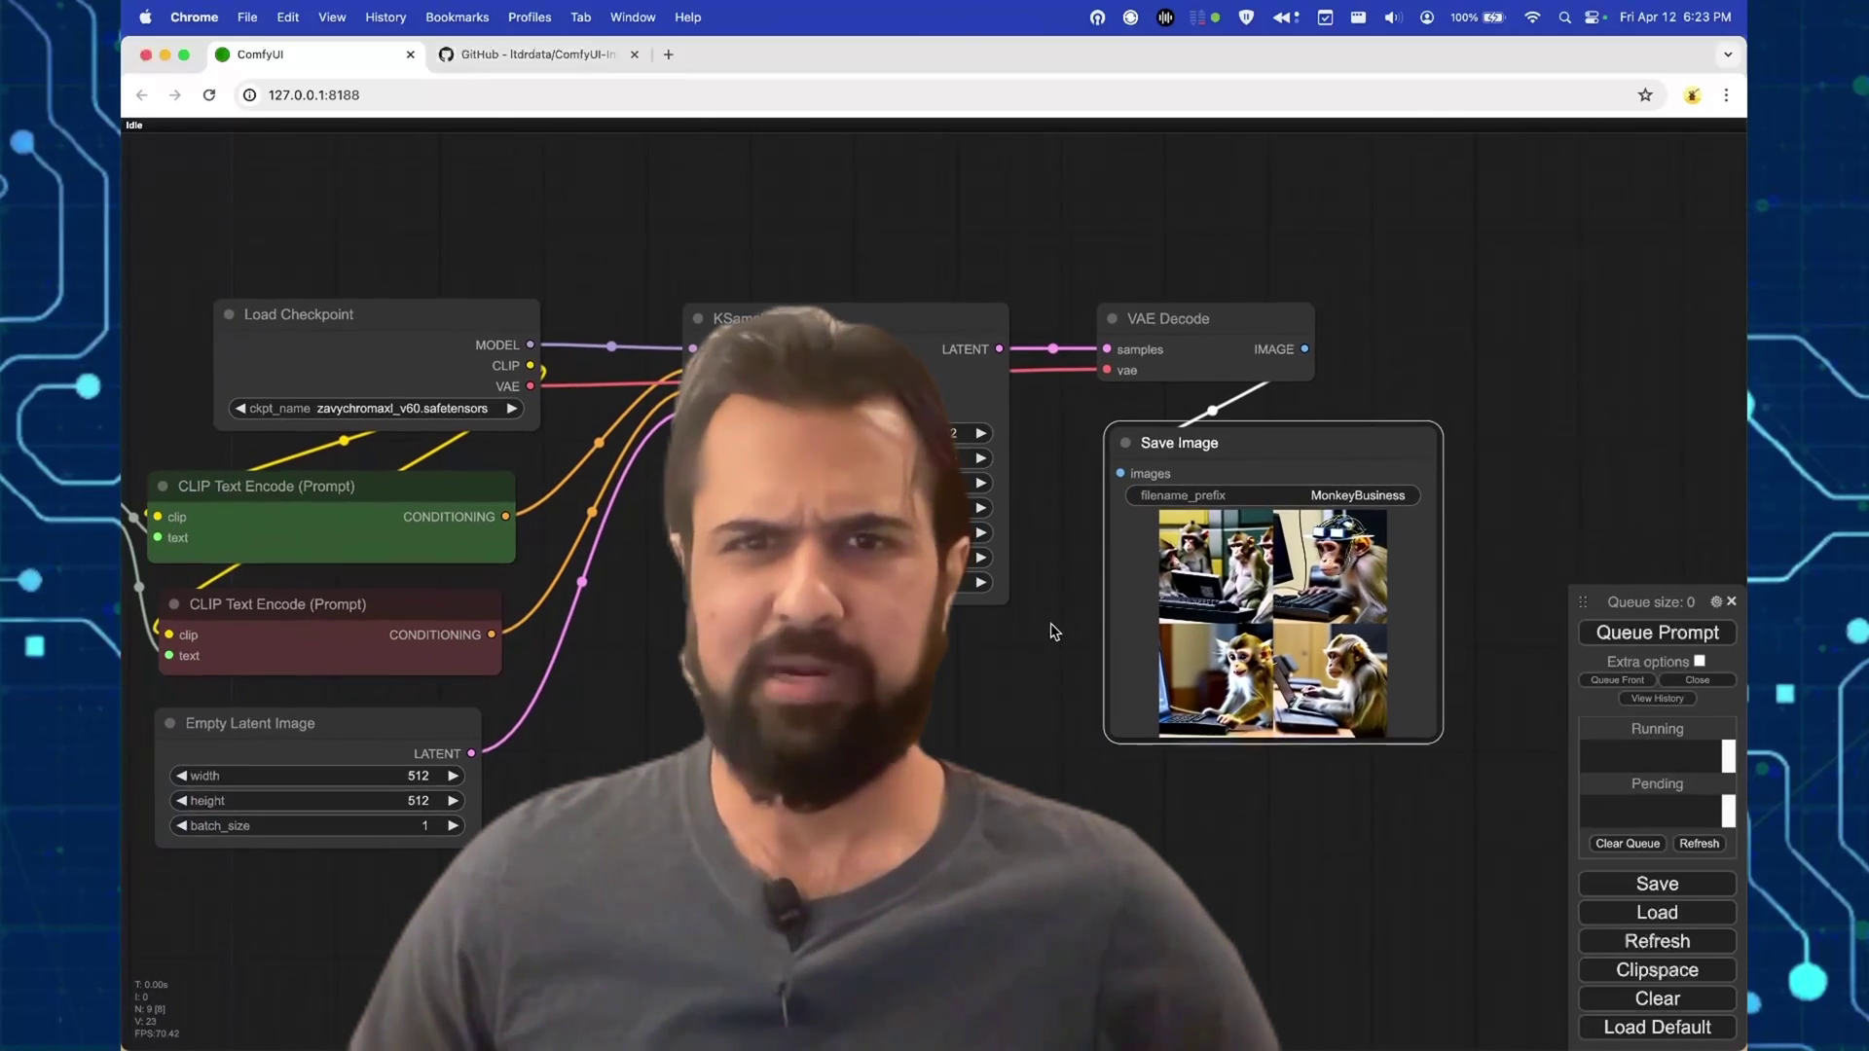
pyautogui.moveTo(1052, 631); pyautogui.dragTo(1118, 655)
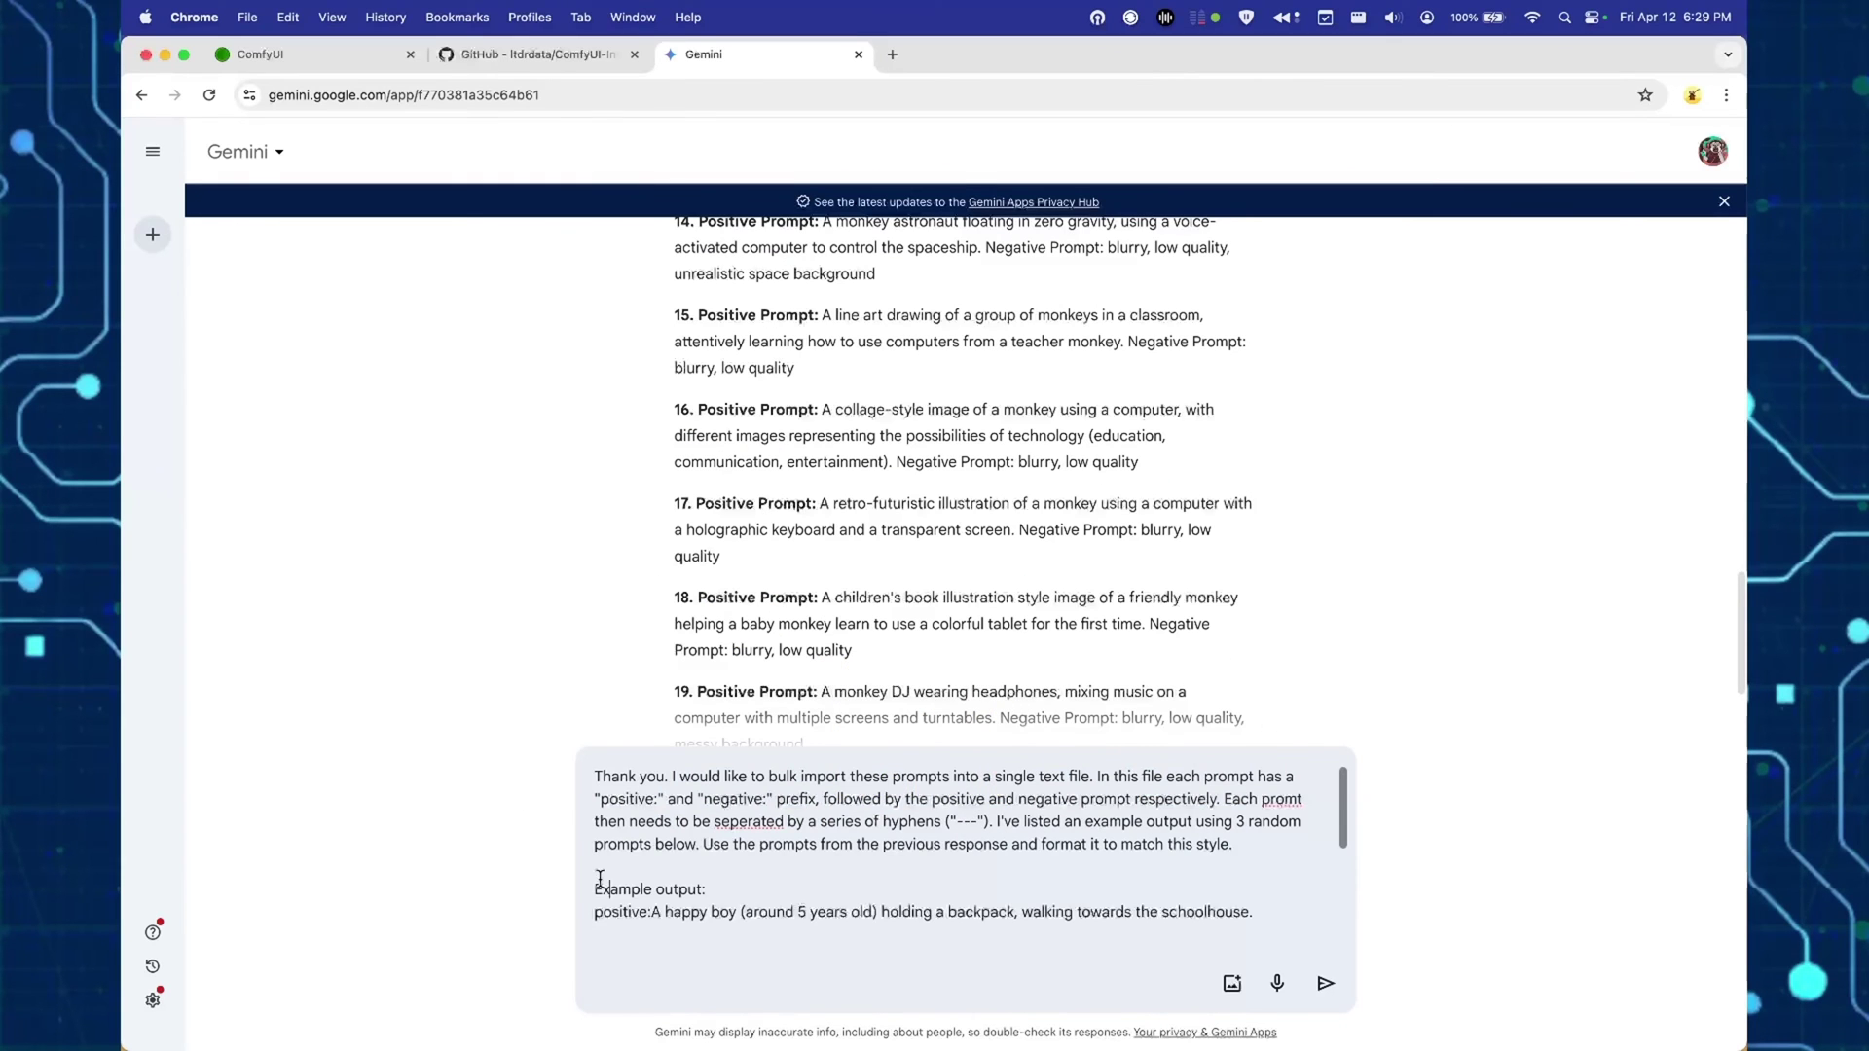
pyautogui.scroll(-5, 1106, 946)
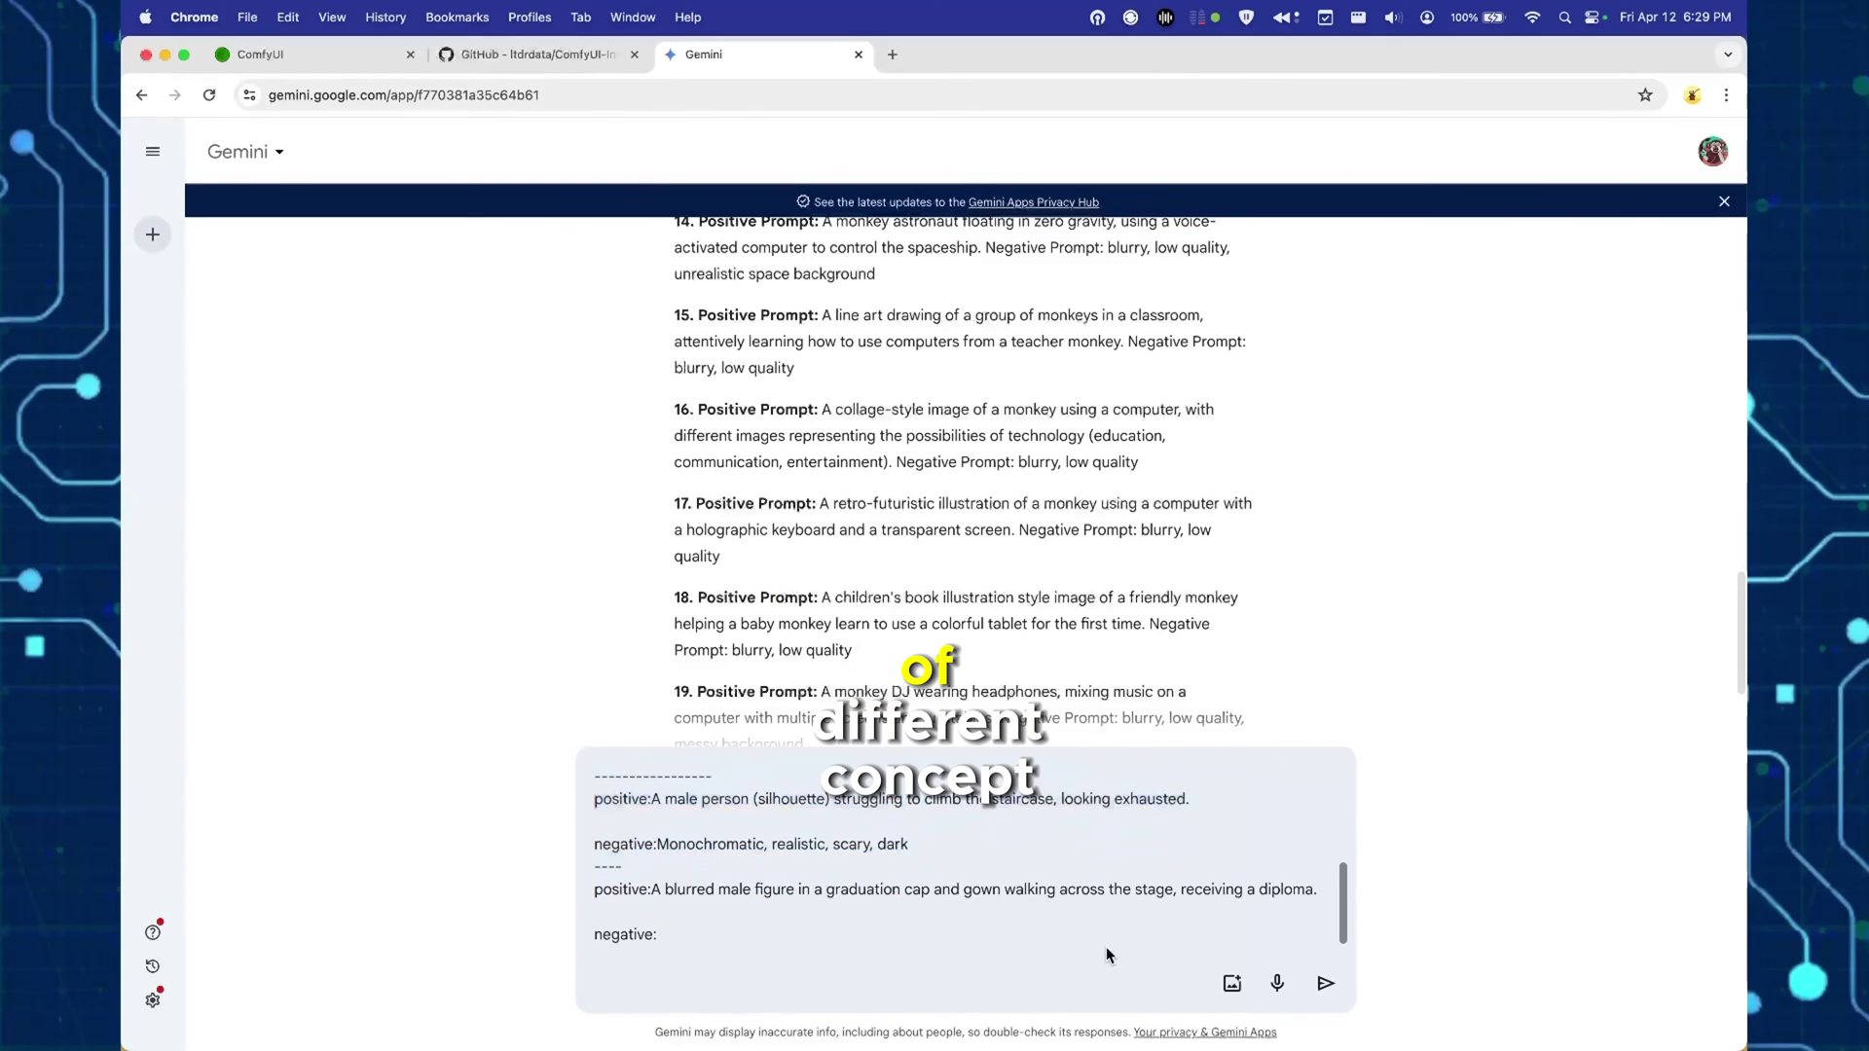
pyautogui.press('Return')
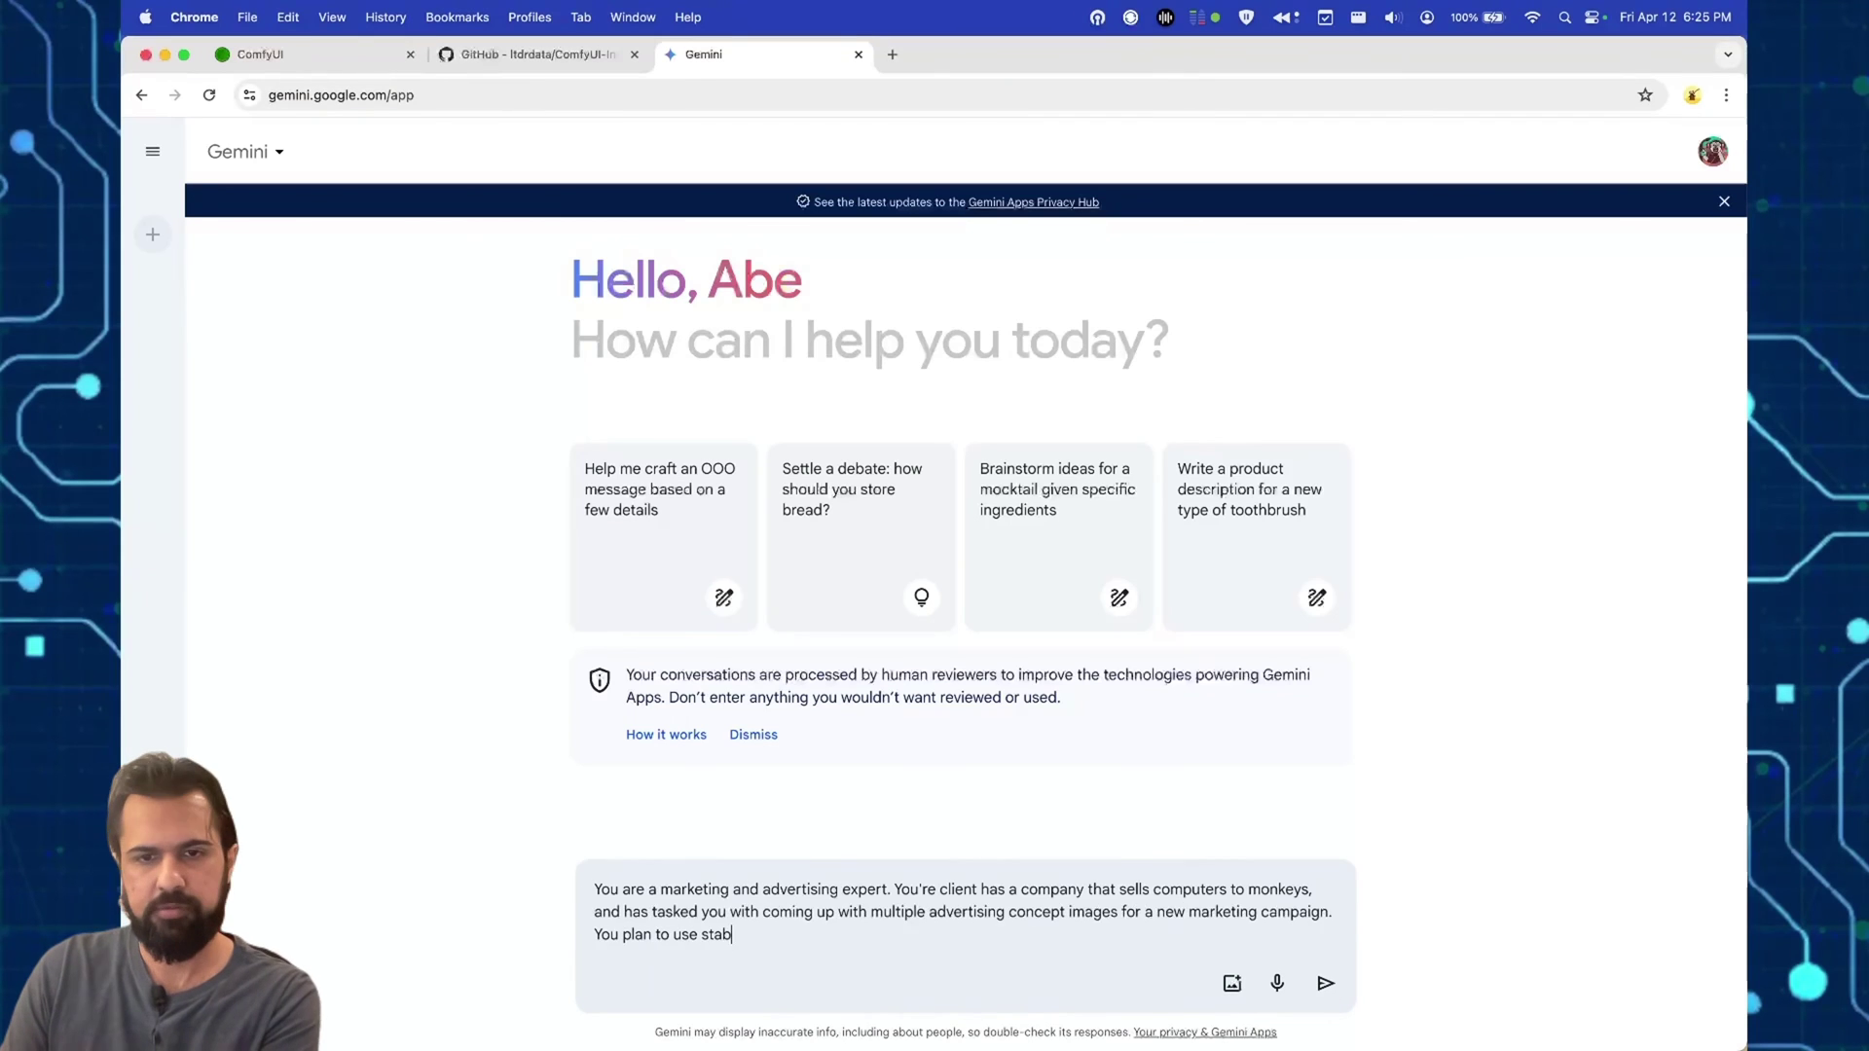
# Step: Send Gemini a request for 20 Stable Diffusion prompts, with the prompt guide pasted below
pyautogui.write('stable diffusion models to generate 20 images. Use the stable diffusion prompt guide below to generate a list of 20 prompts. ###End of instruction###')
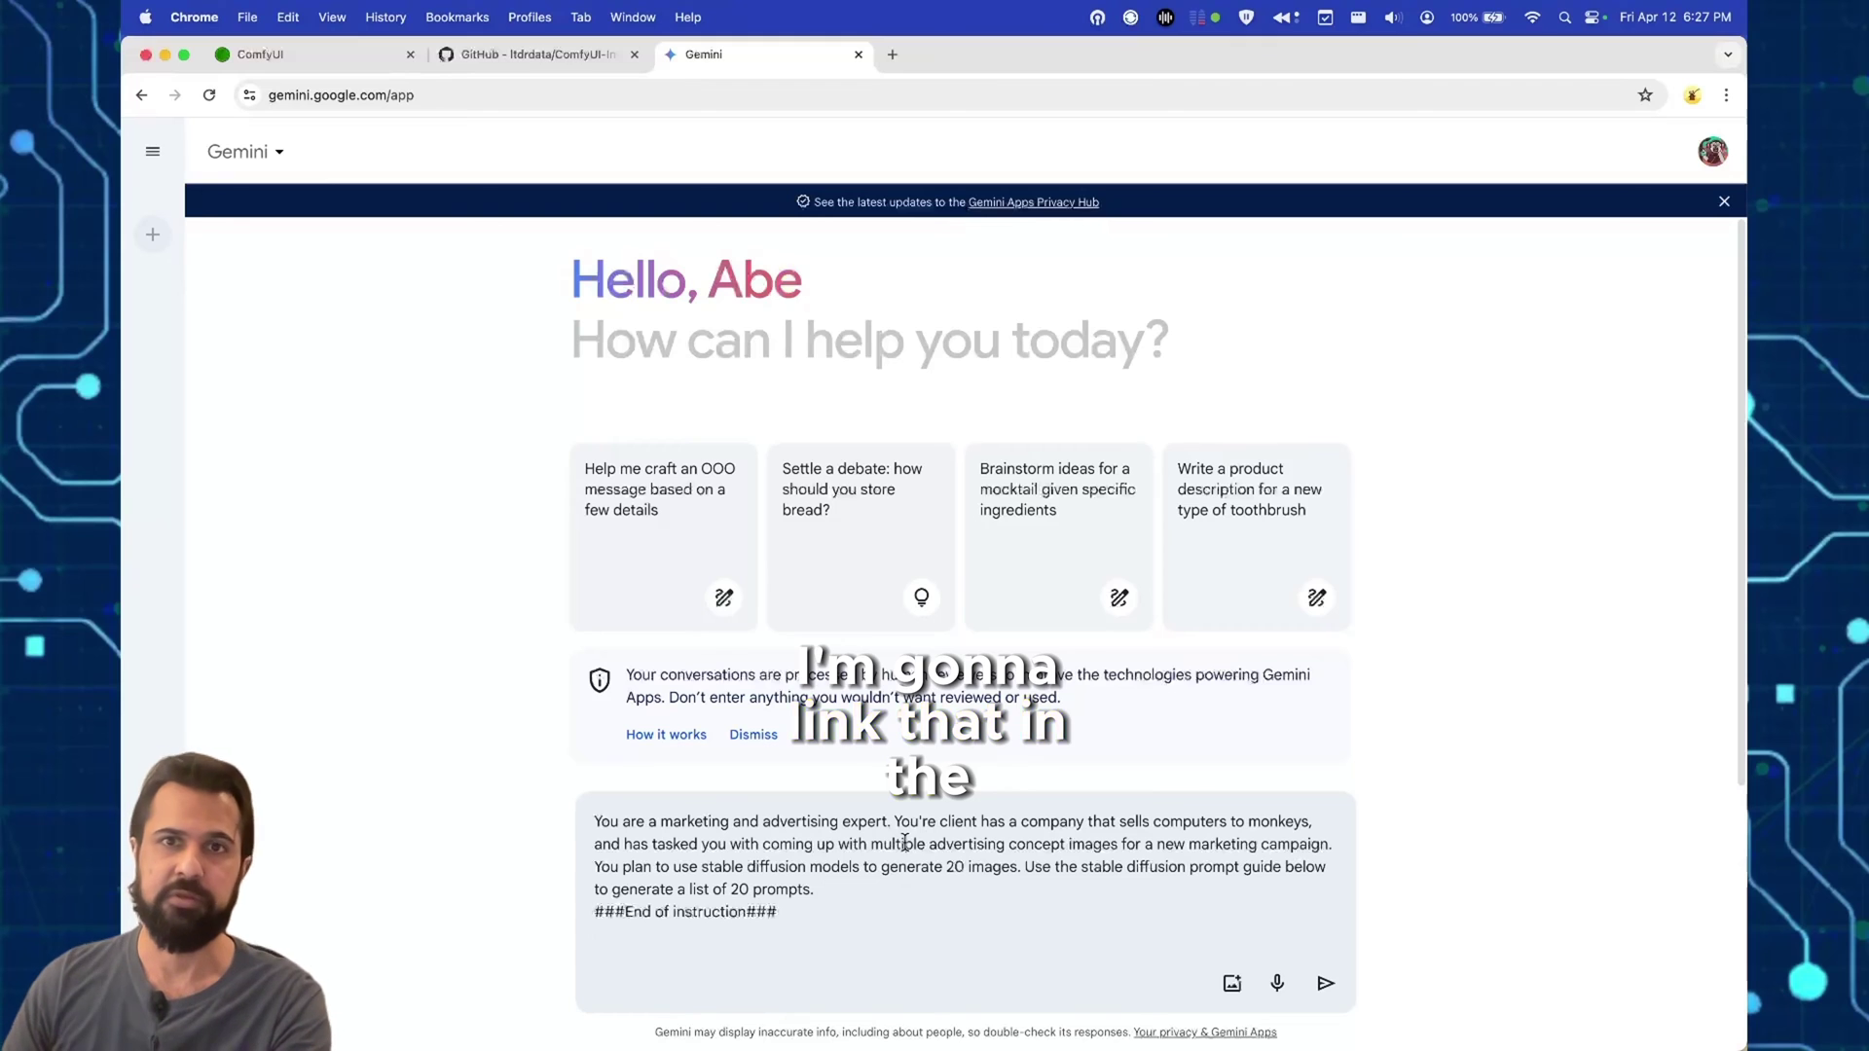
pyautogui.press('super+v')
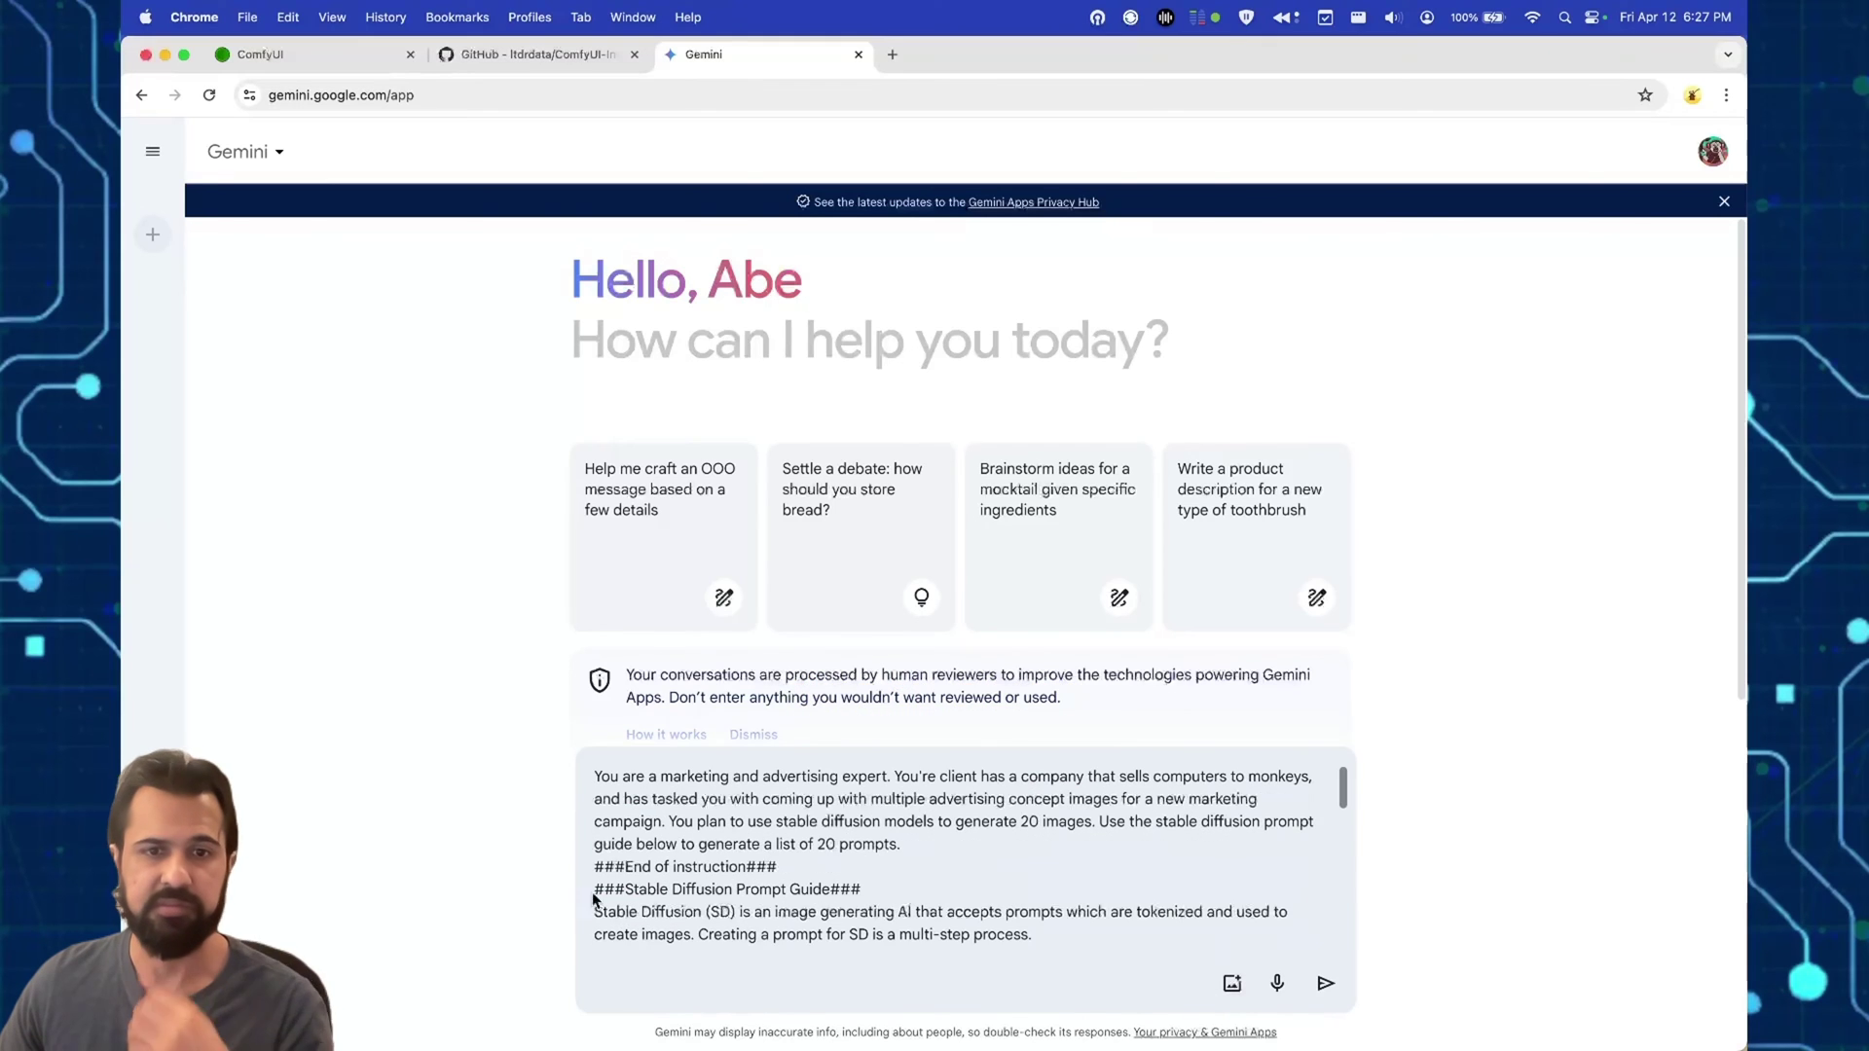
pyautogui.moveTo(649, 898); pyautogui.dragTo(757, 931)
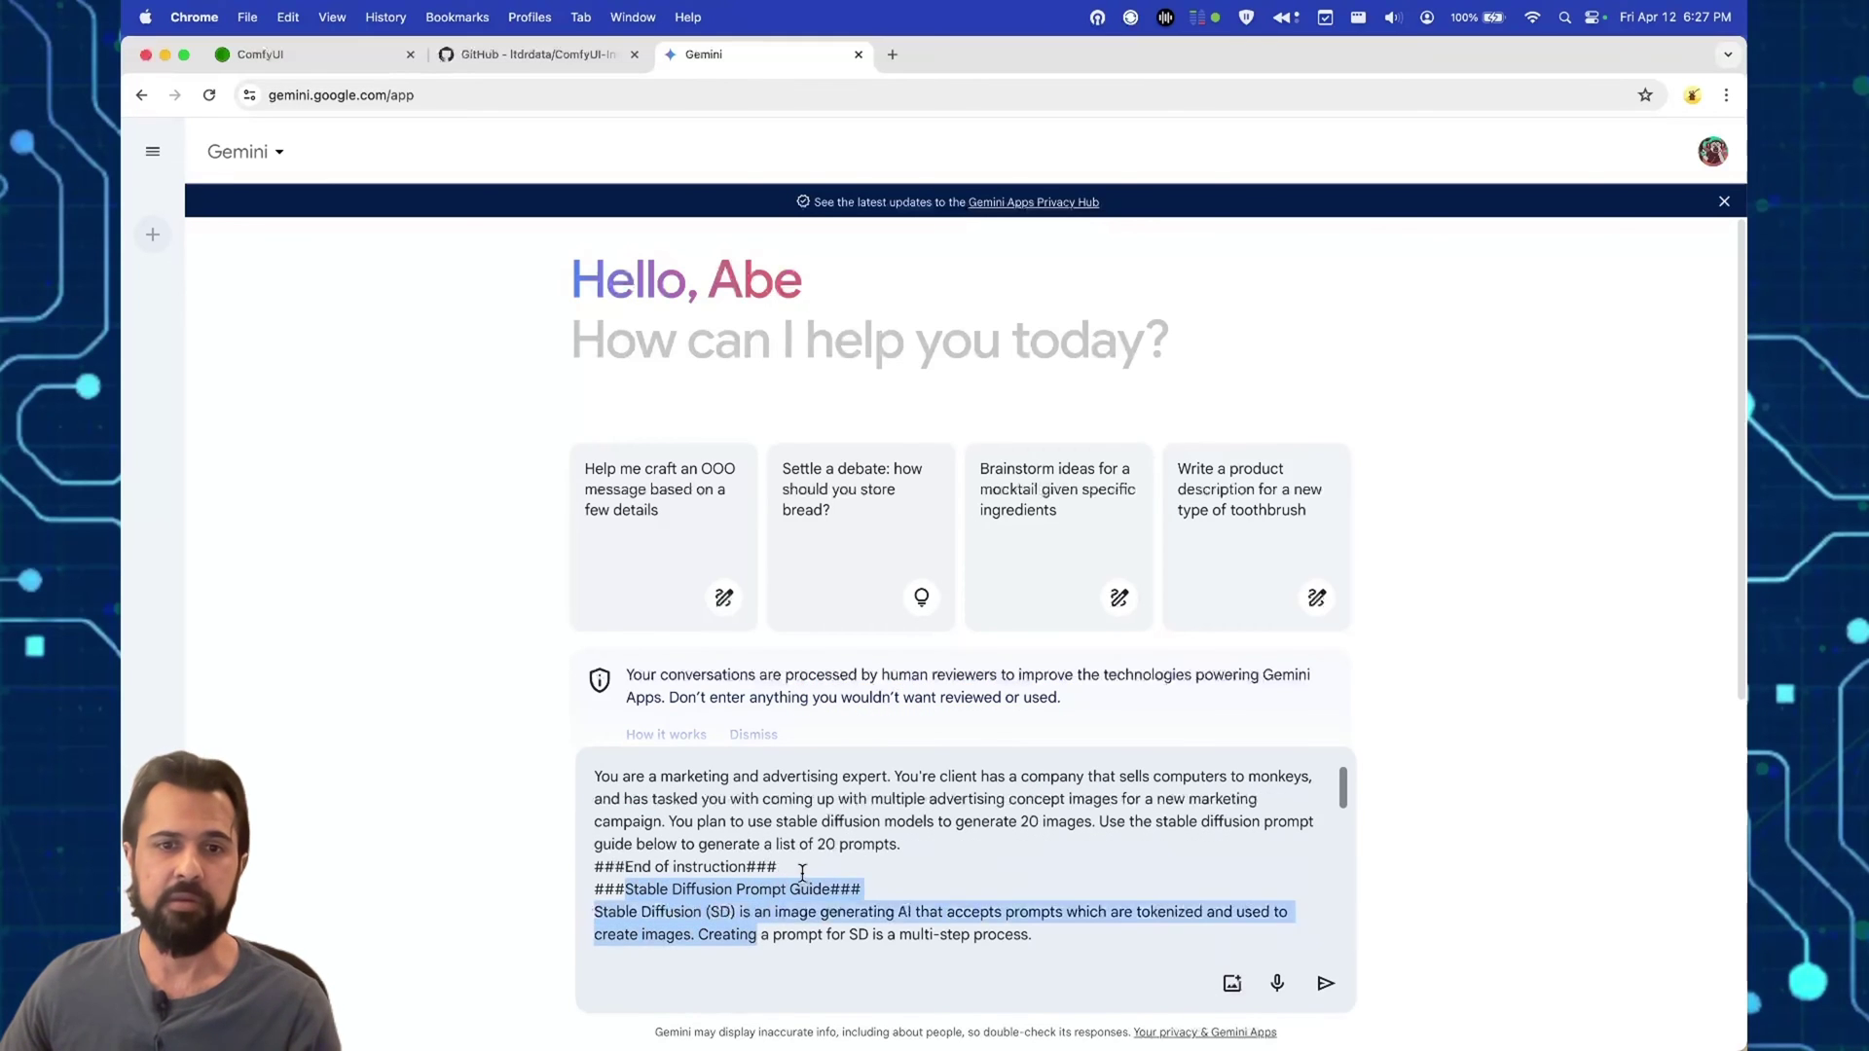
pyautogui.moveTo(596, 868); pyautogui.dragTo(565, 769)
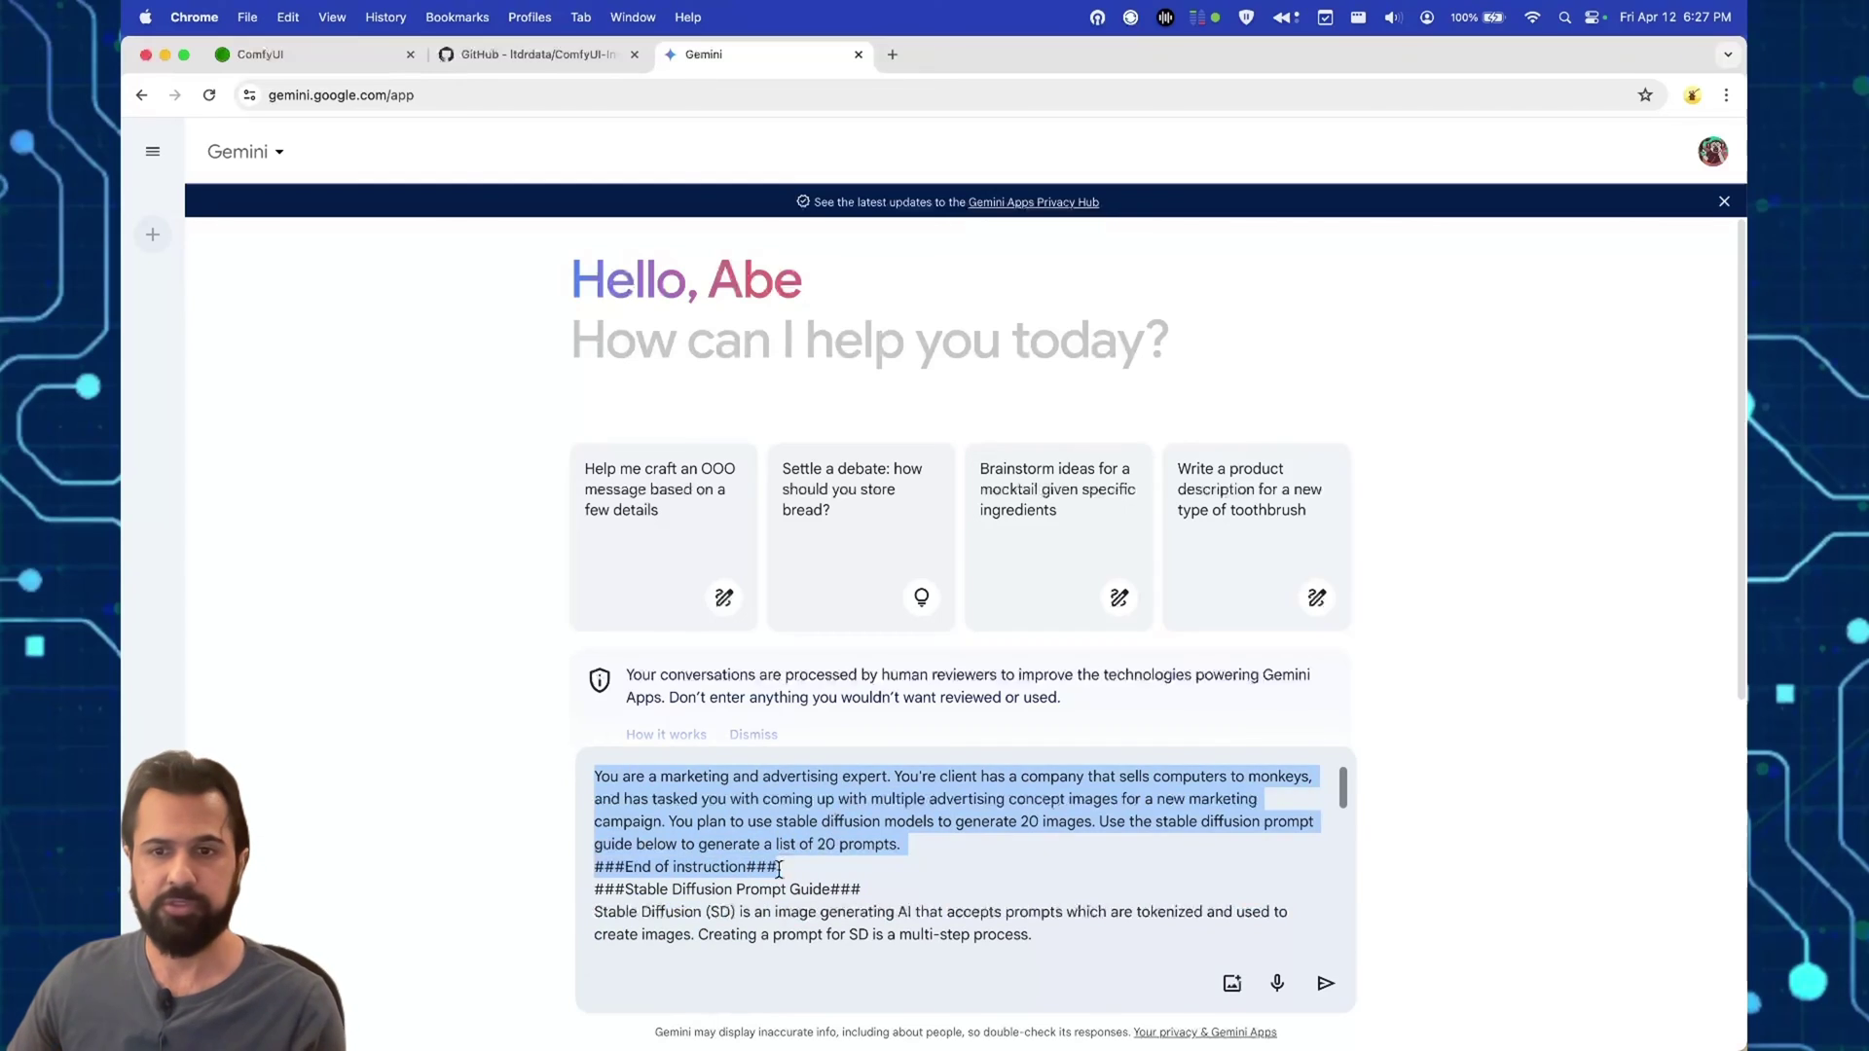
pyautogui.press('Return')
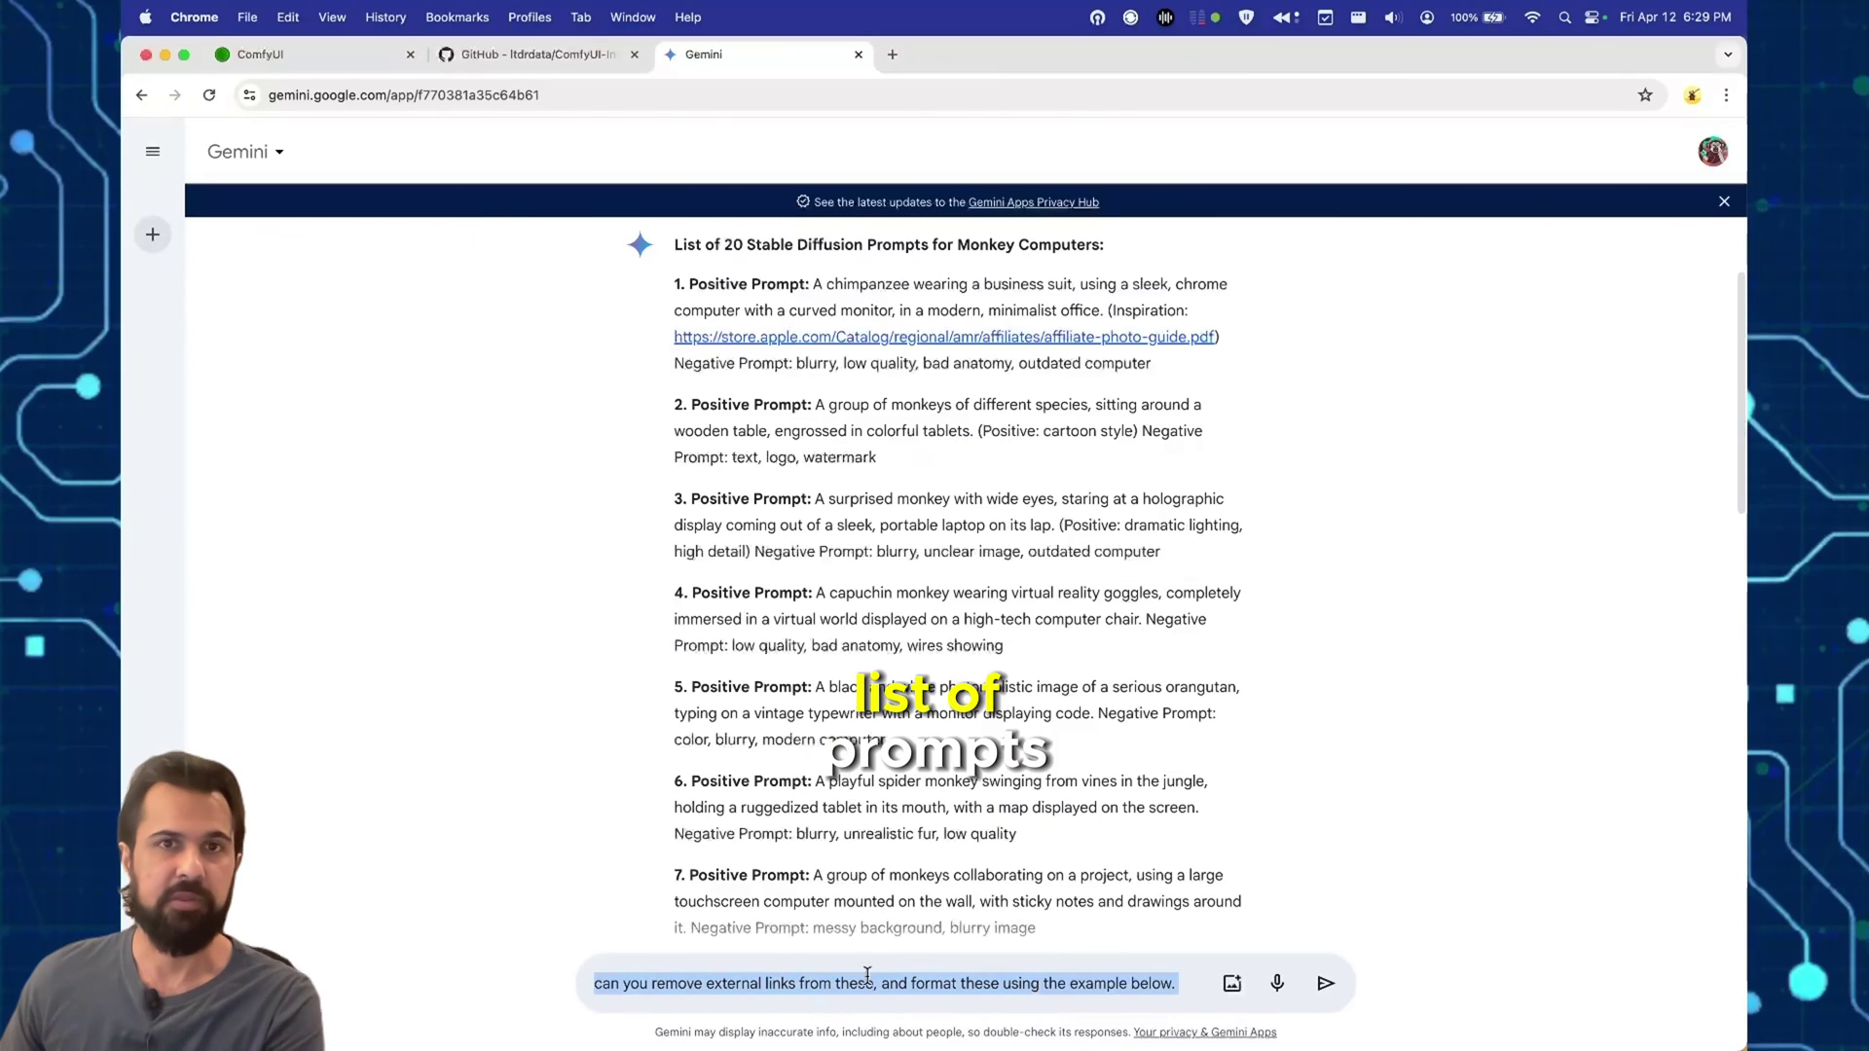
# Step: Paste the formatting request asking for positive:/negative: pairs separated by hyphen lines
pyautogui.scroll(-10, 856, 798)
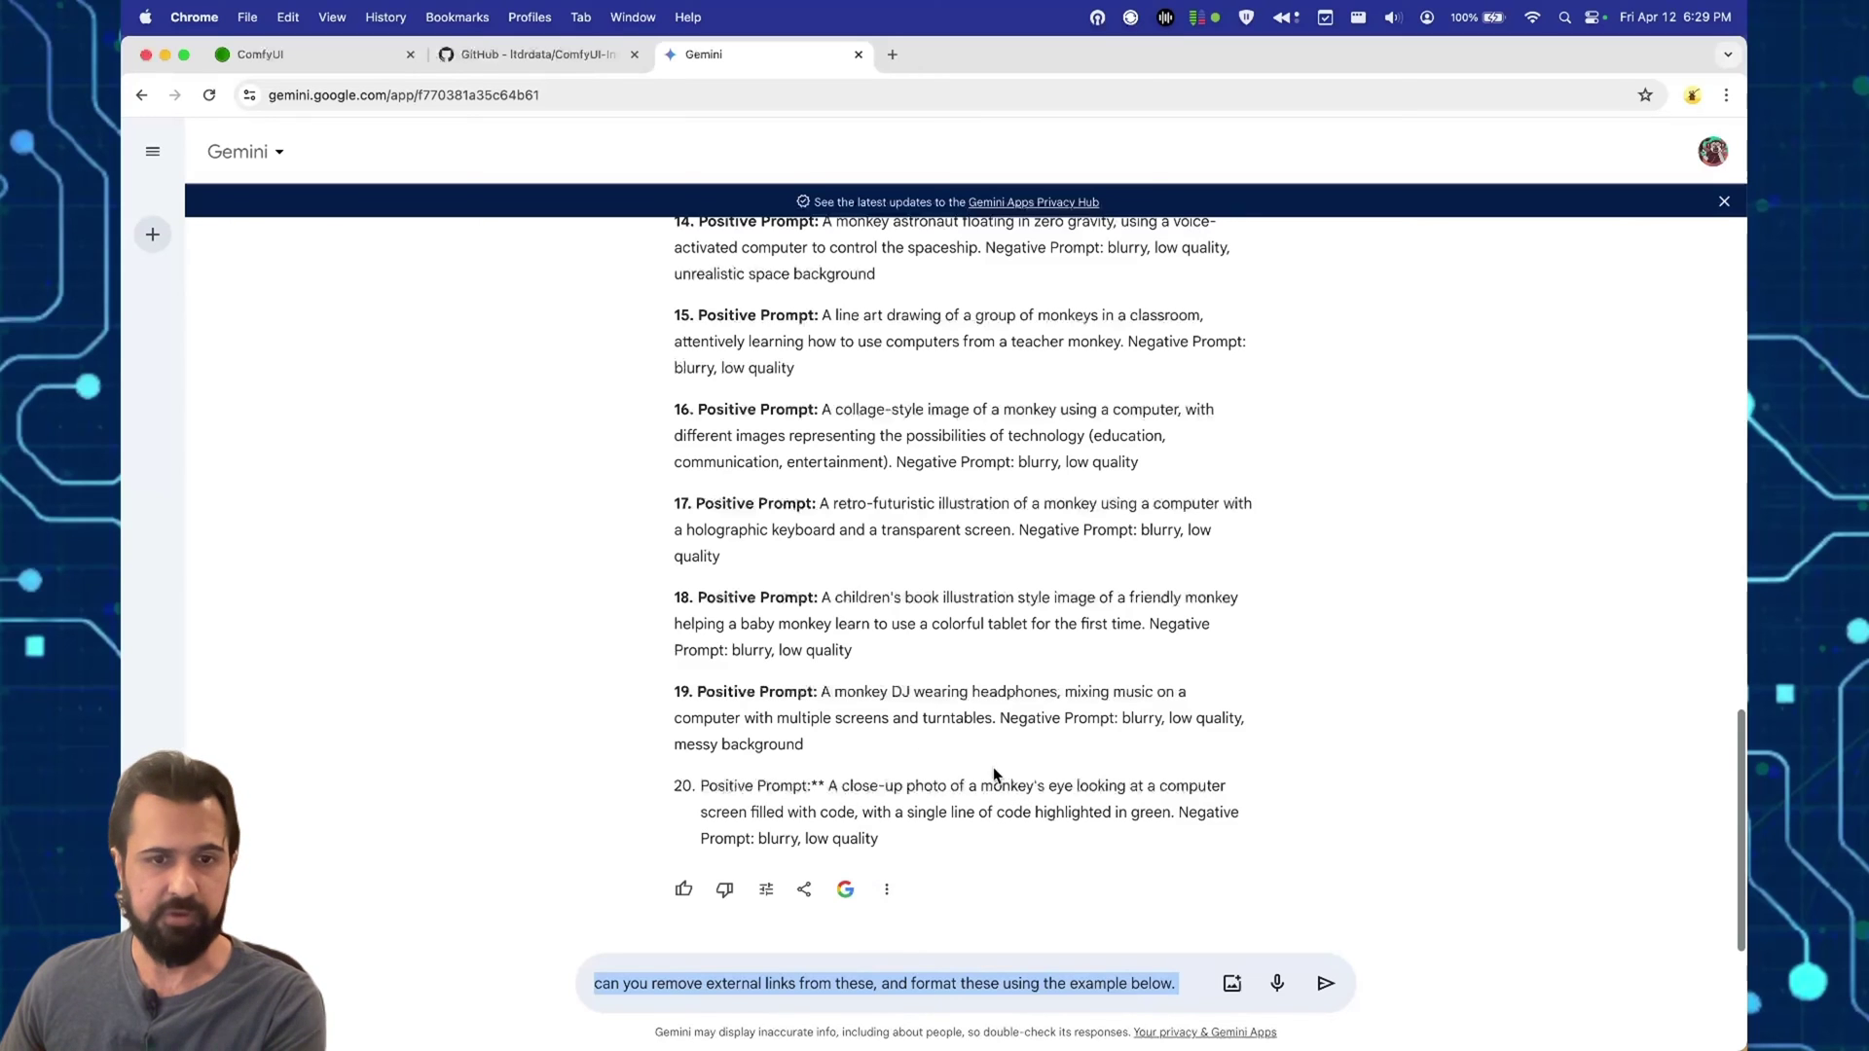
pyautogui.press('super+v')
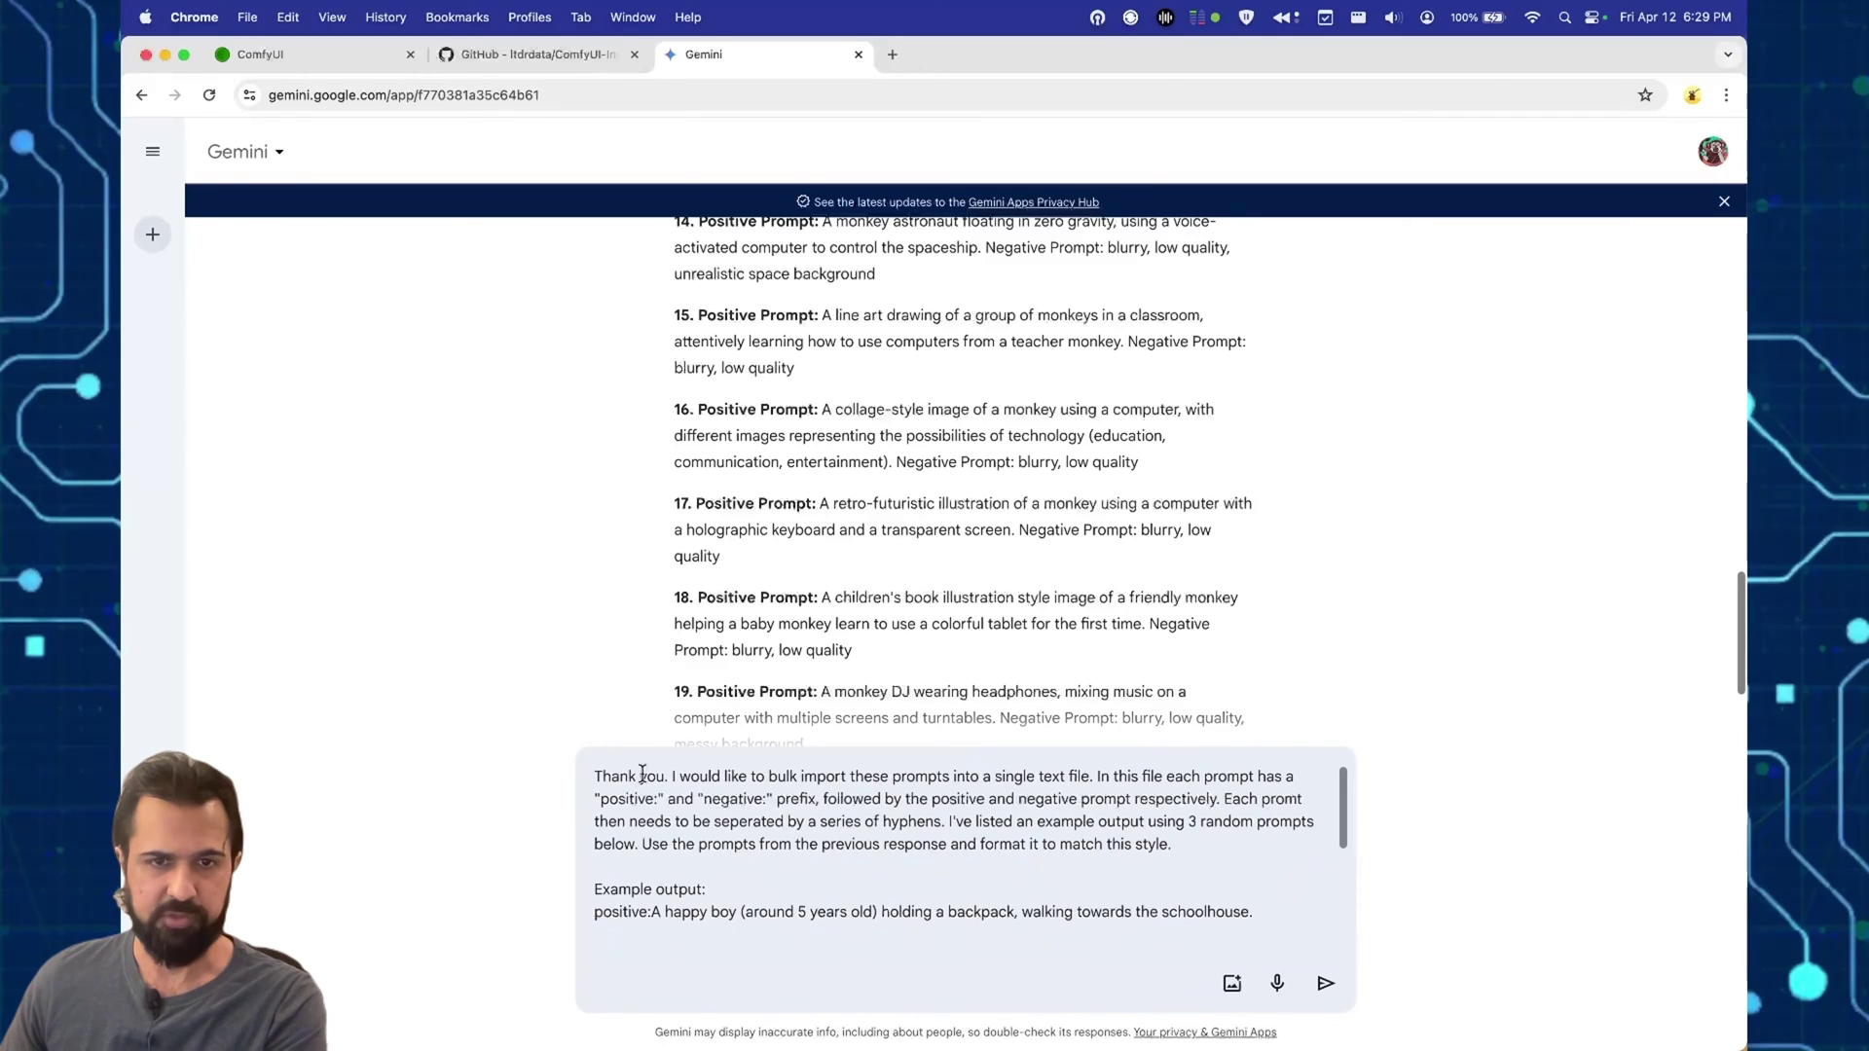
pyautogui.scroll(-4, 675, 777)
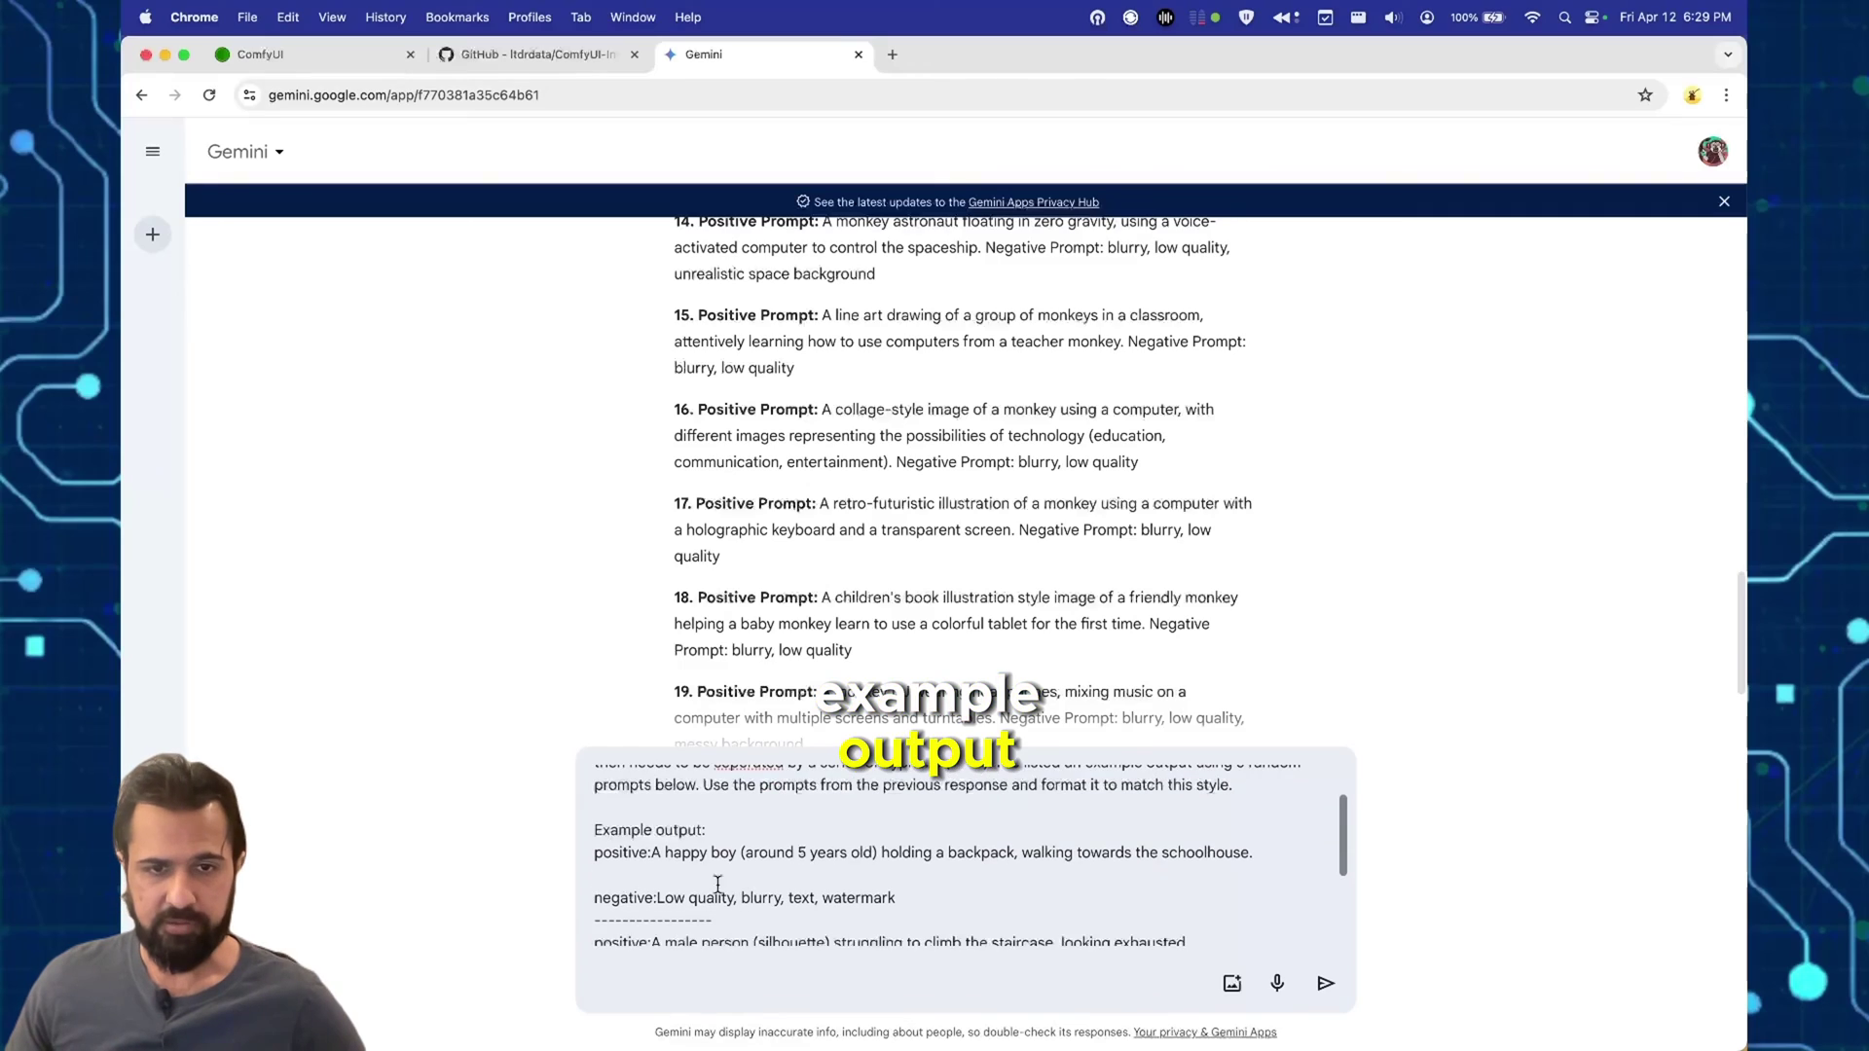
pyautogui.moveTo(604, 847); pyautogui.dragTo(831, 936)
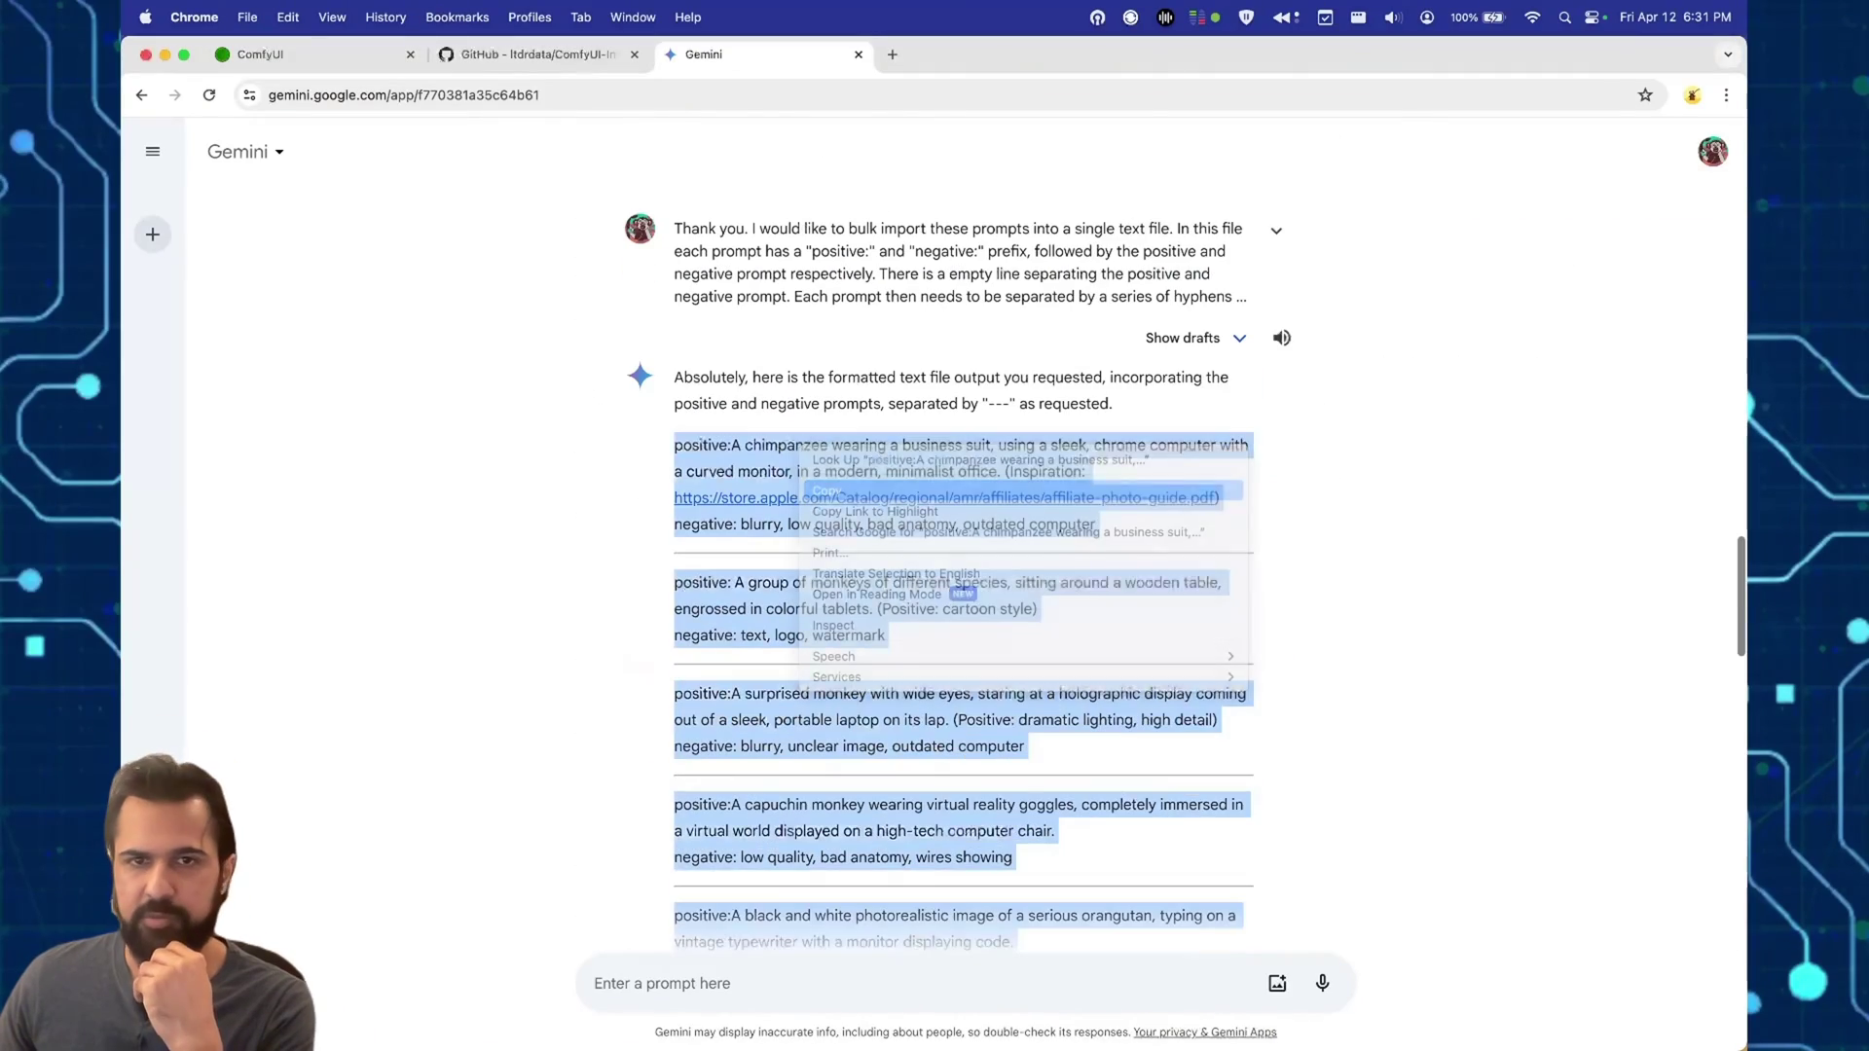
# Step: Paste the formatted prompts into monkeys.txt and delete the old examples above the divider
pyautogui.press('super+Tab')
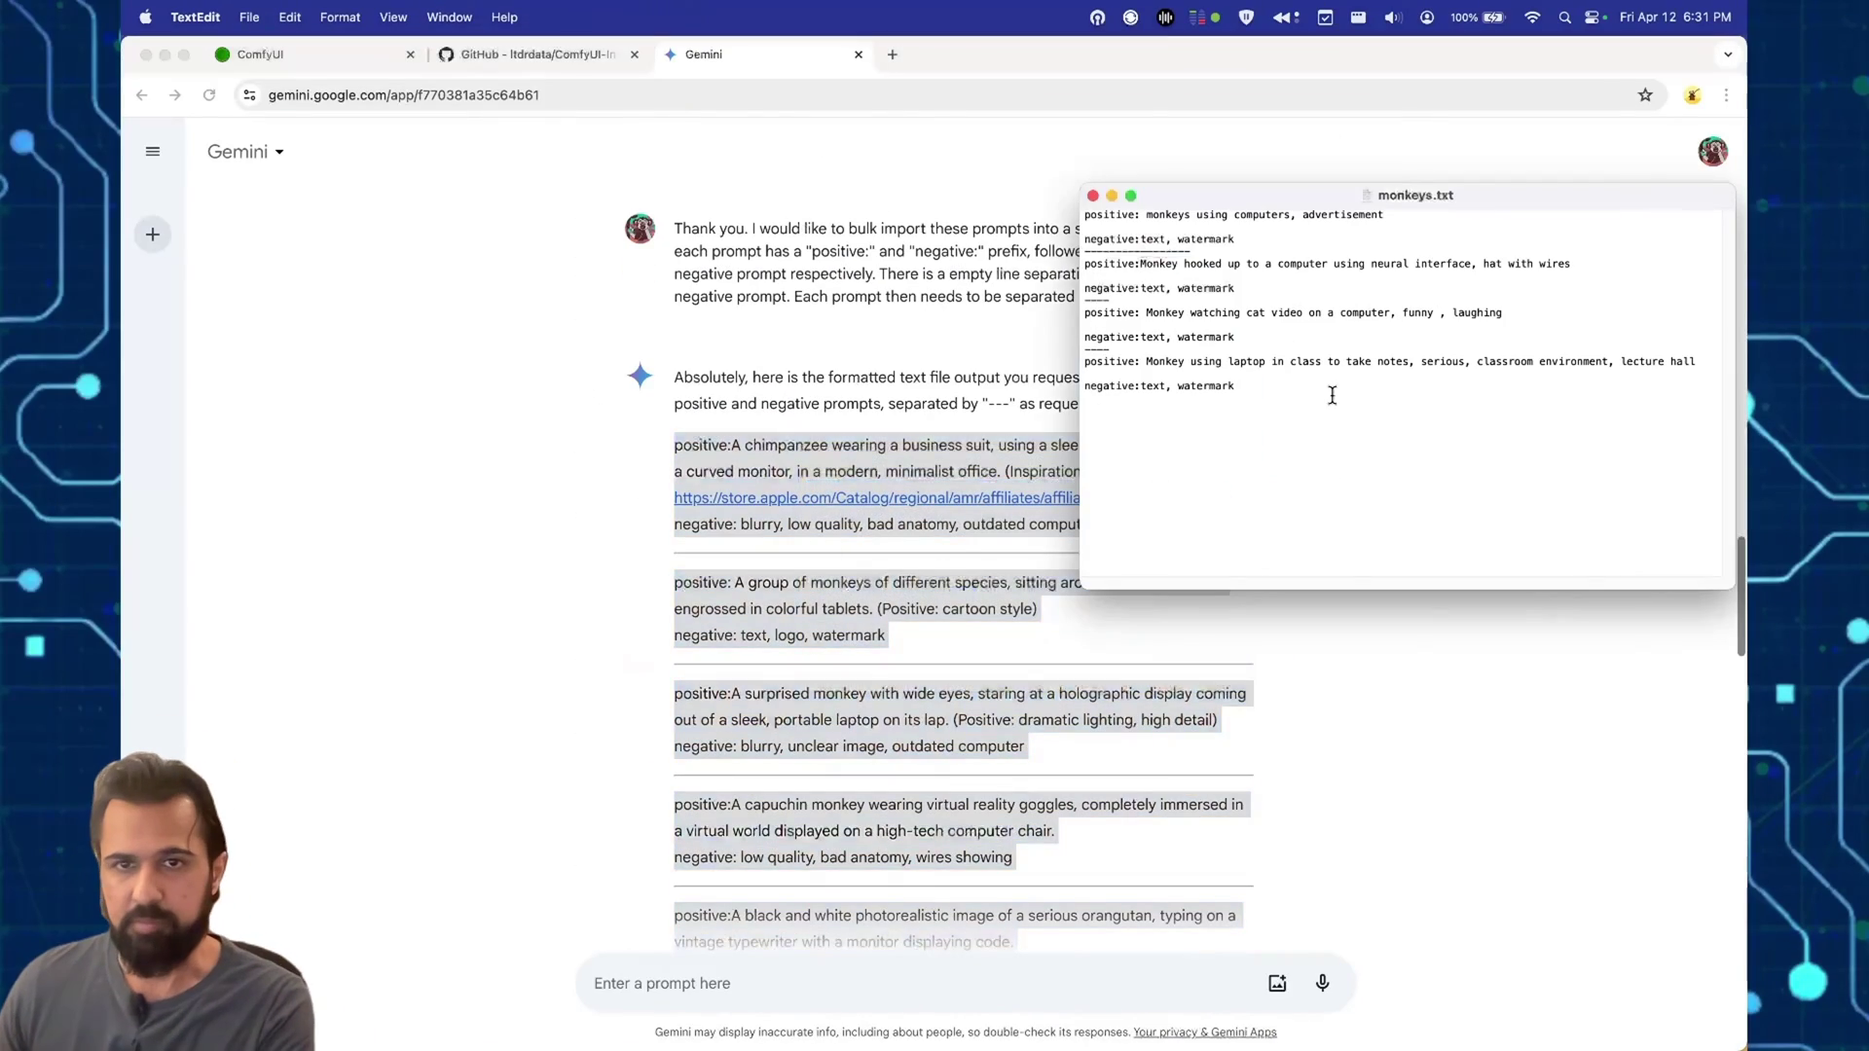
pyautogui.press('super+v')
pyautogui.scroll(-10, 1407, 397)
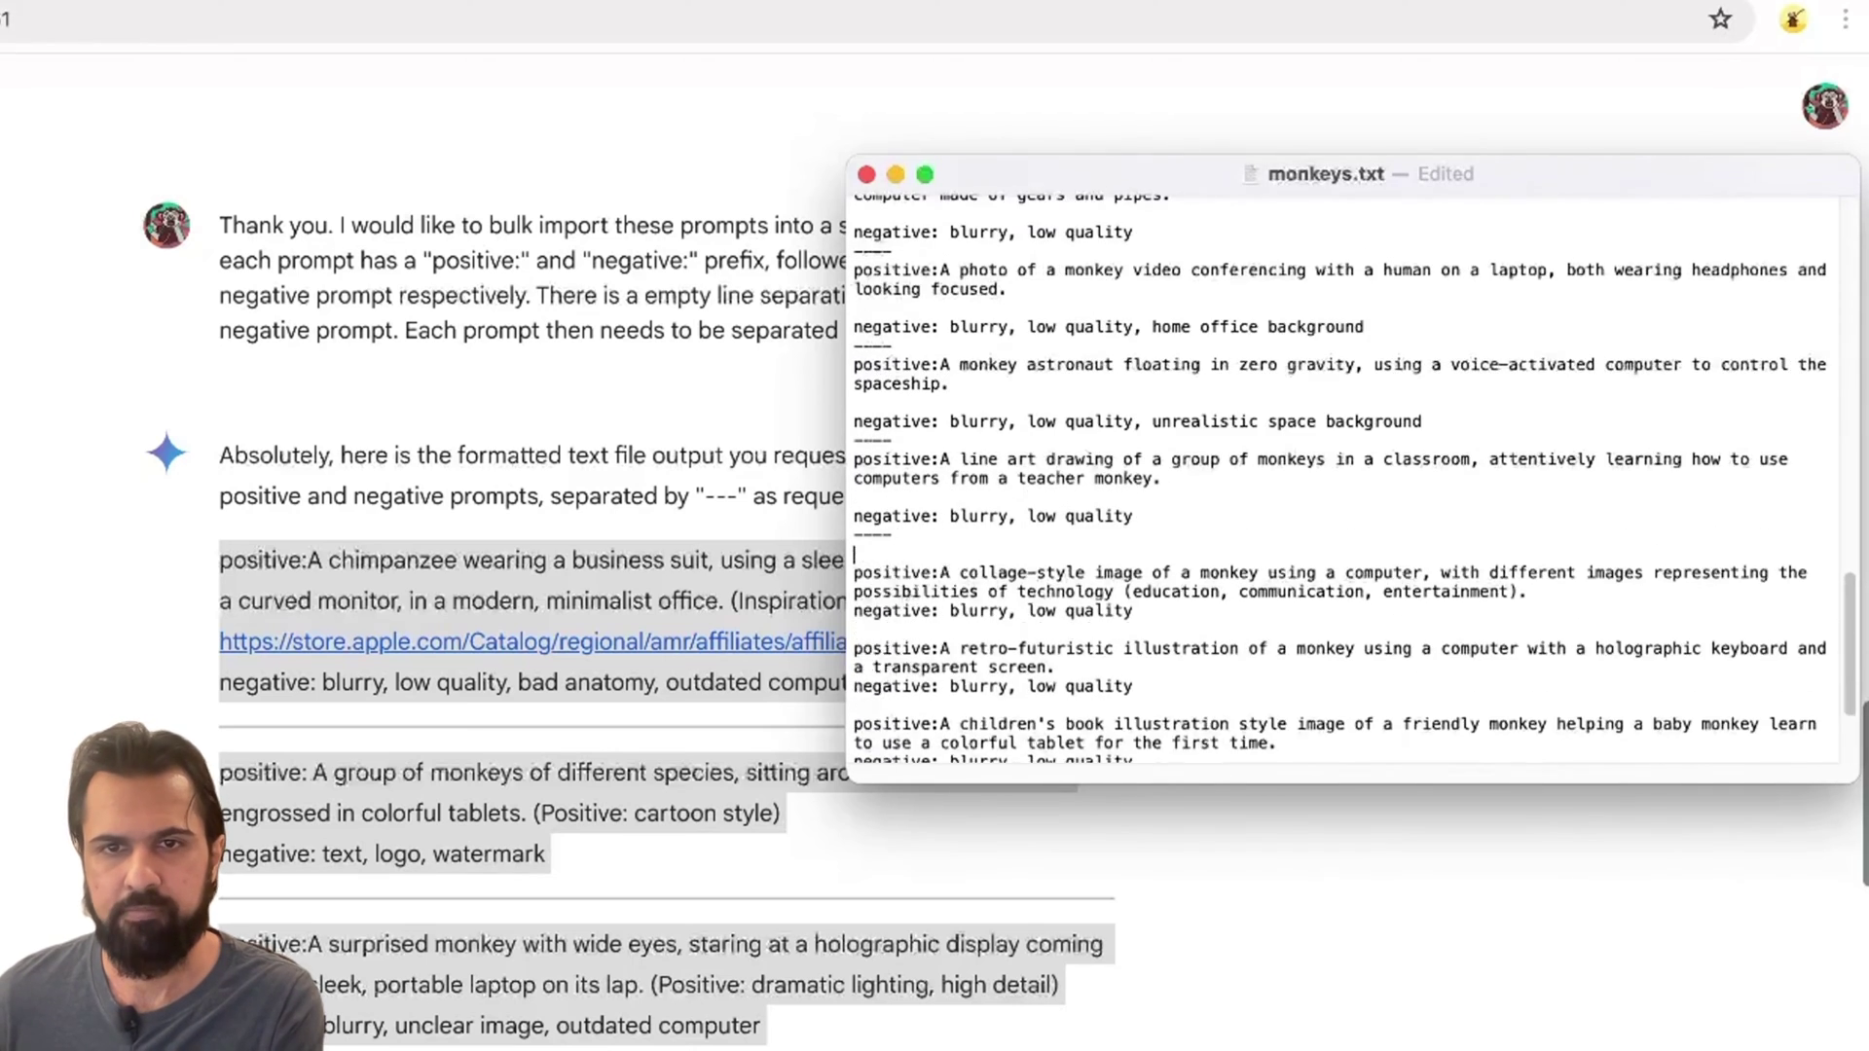
pyautogui.press('shift+super+Up')
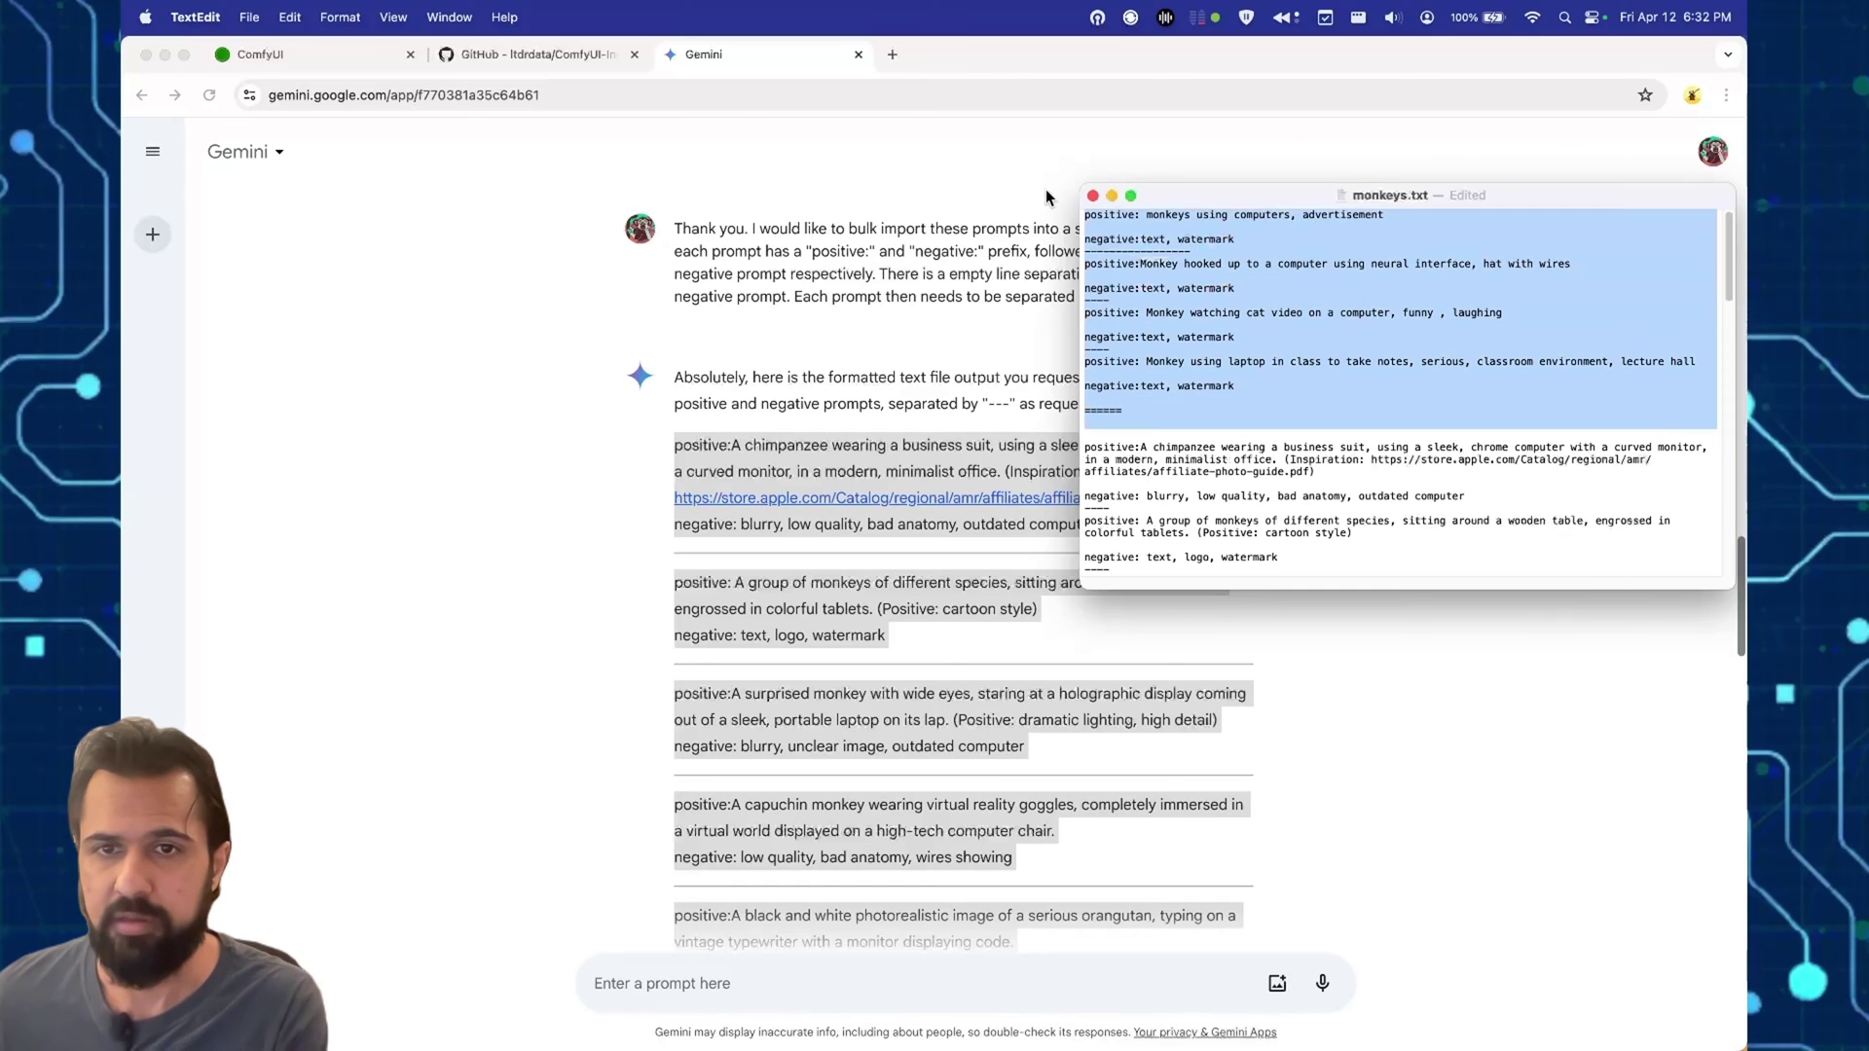
pyautogui.press('BackSpace')
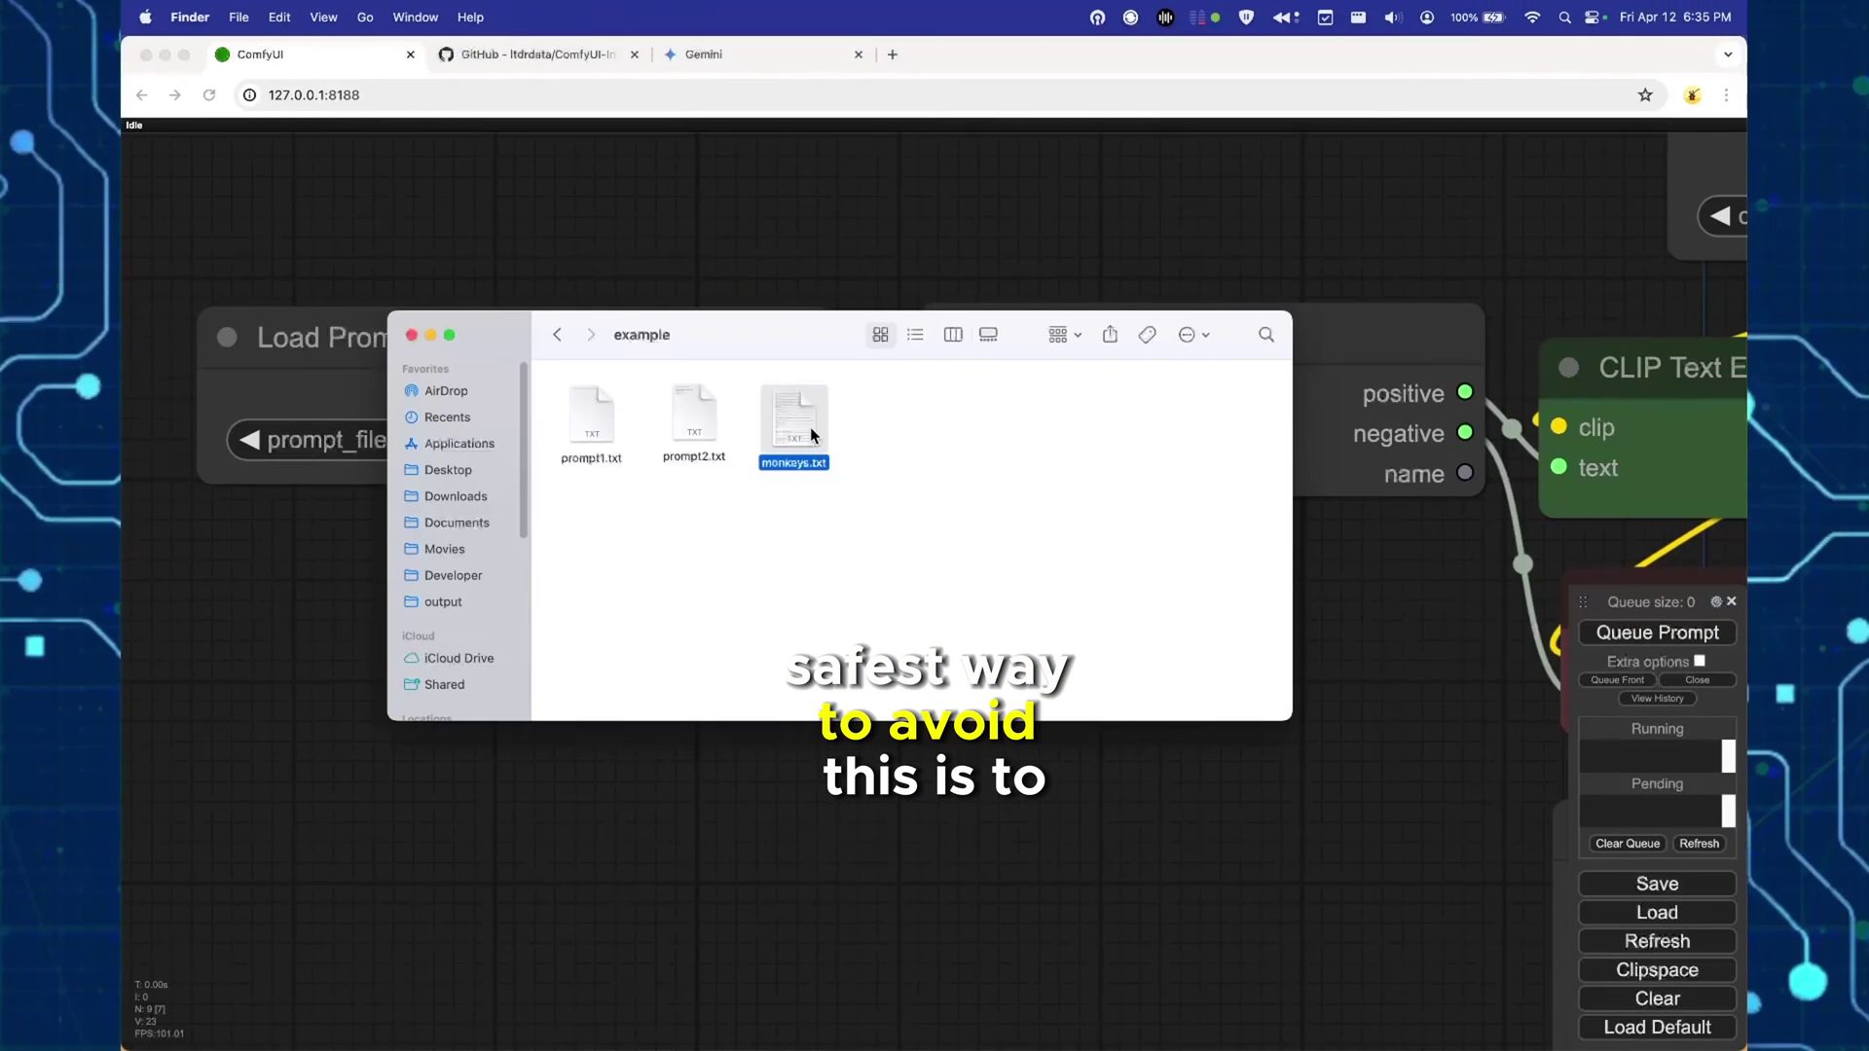
# Step: Rename the duplicated monkeys.txt file, removing ' copy' from its name
pyautogui.press('Return')
pyautogui.press('Right')
pyautogui.press('BackSpace')
pyautogui.press('BackSpace')
pyautogui.press('BackSpace')
pyautogui.press('BackSpace')
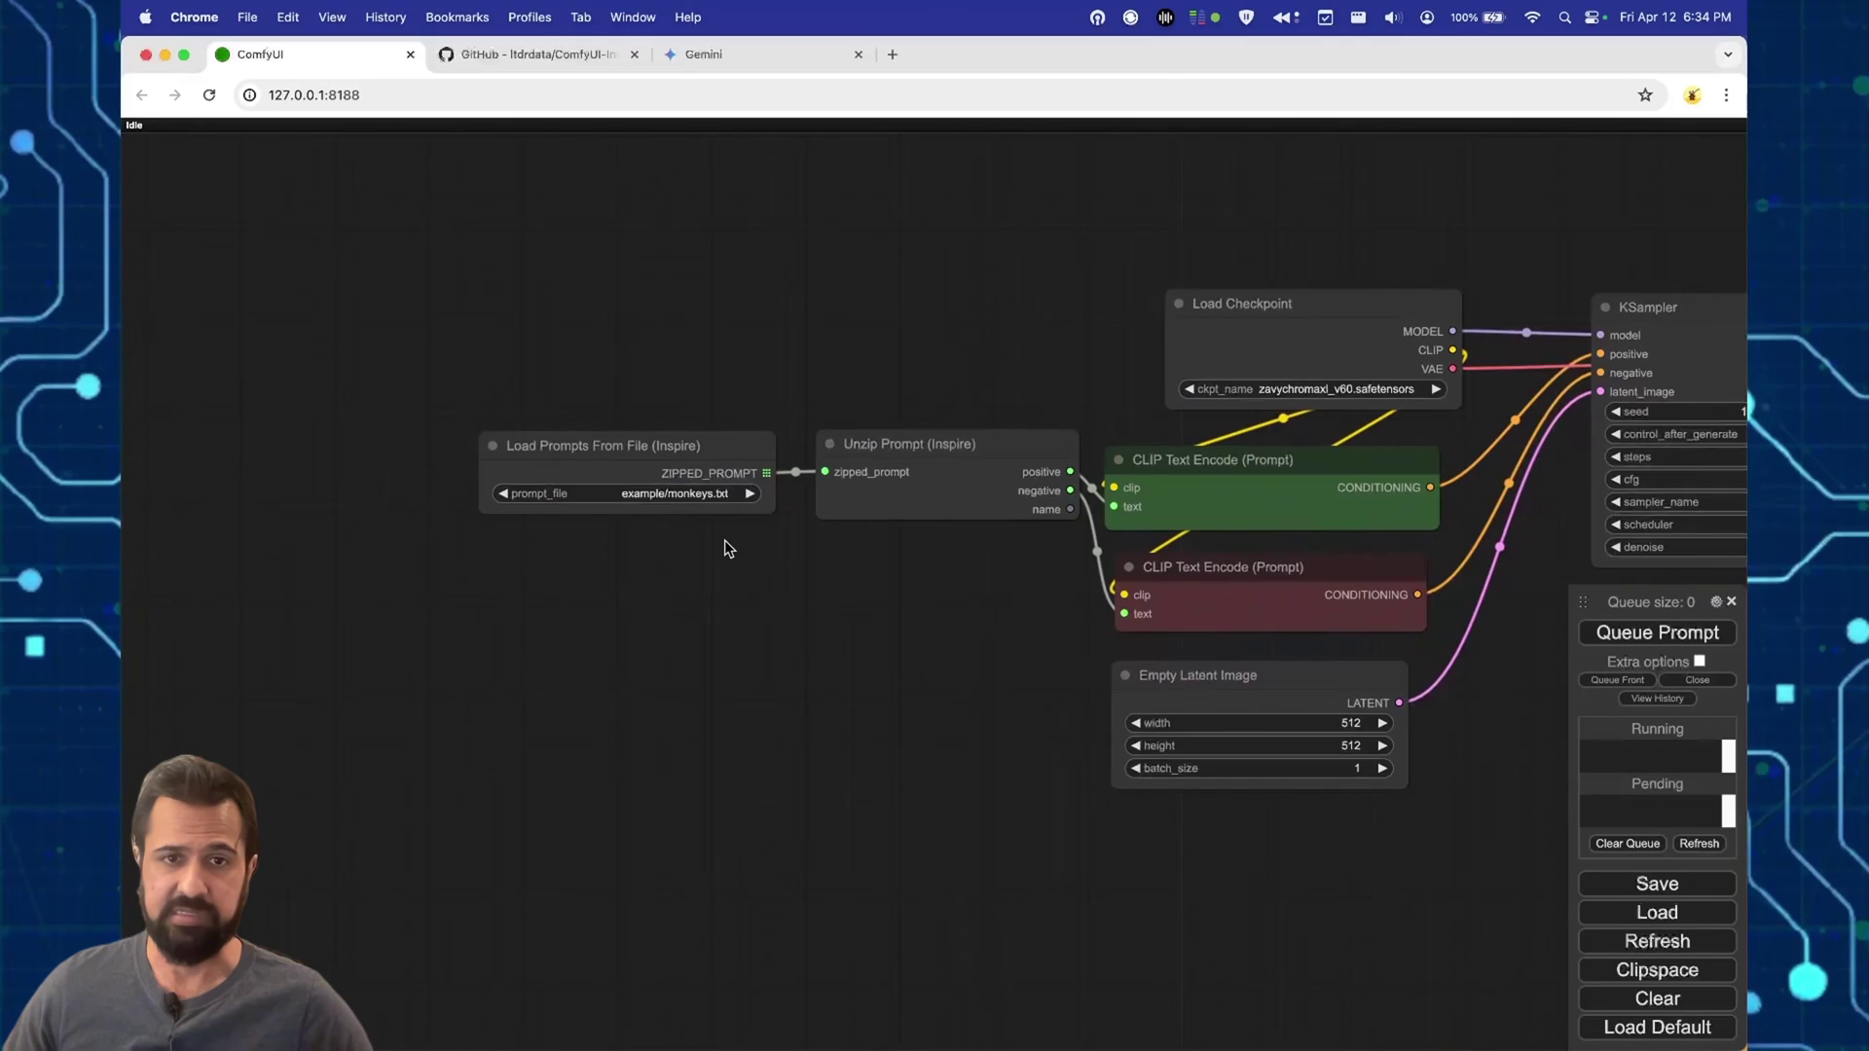
pyautogui.scroll(5, 722, 542)
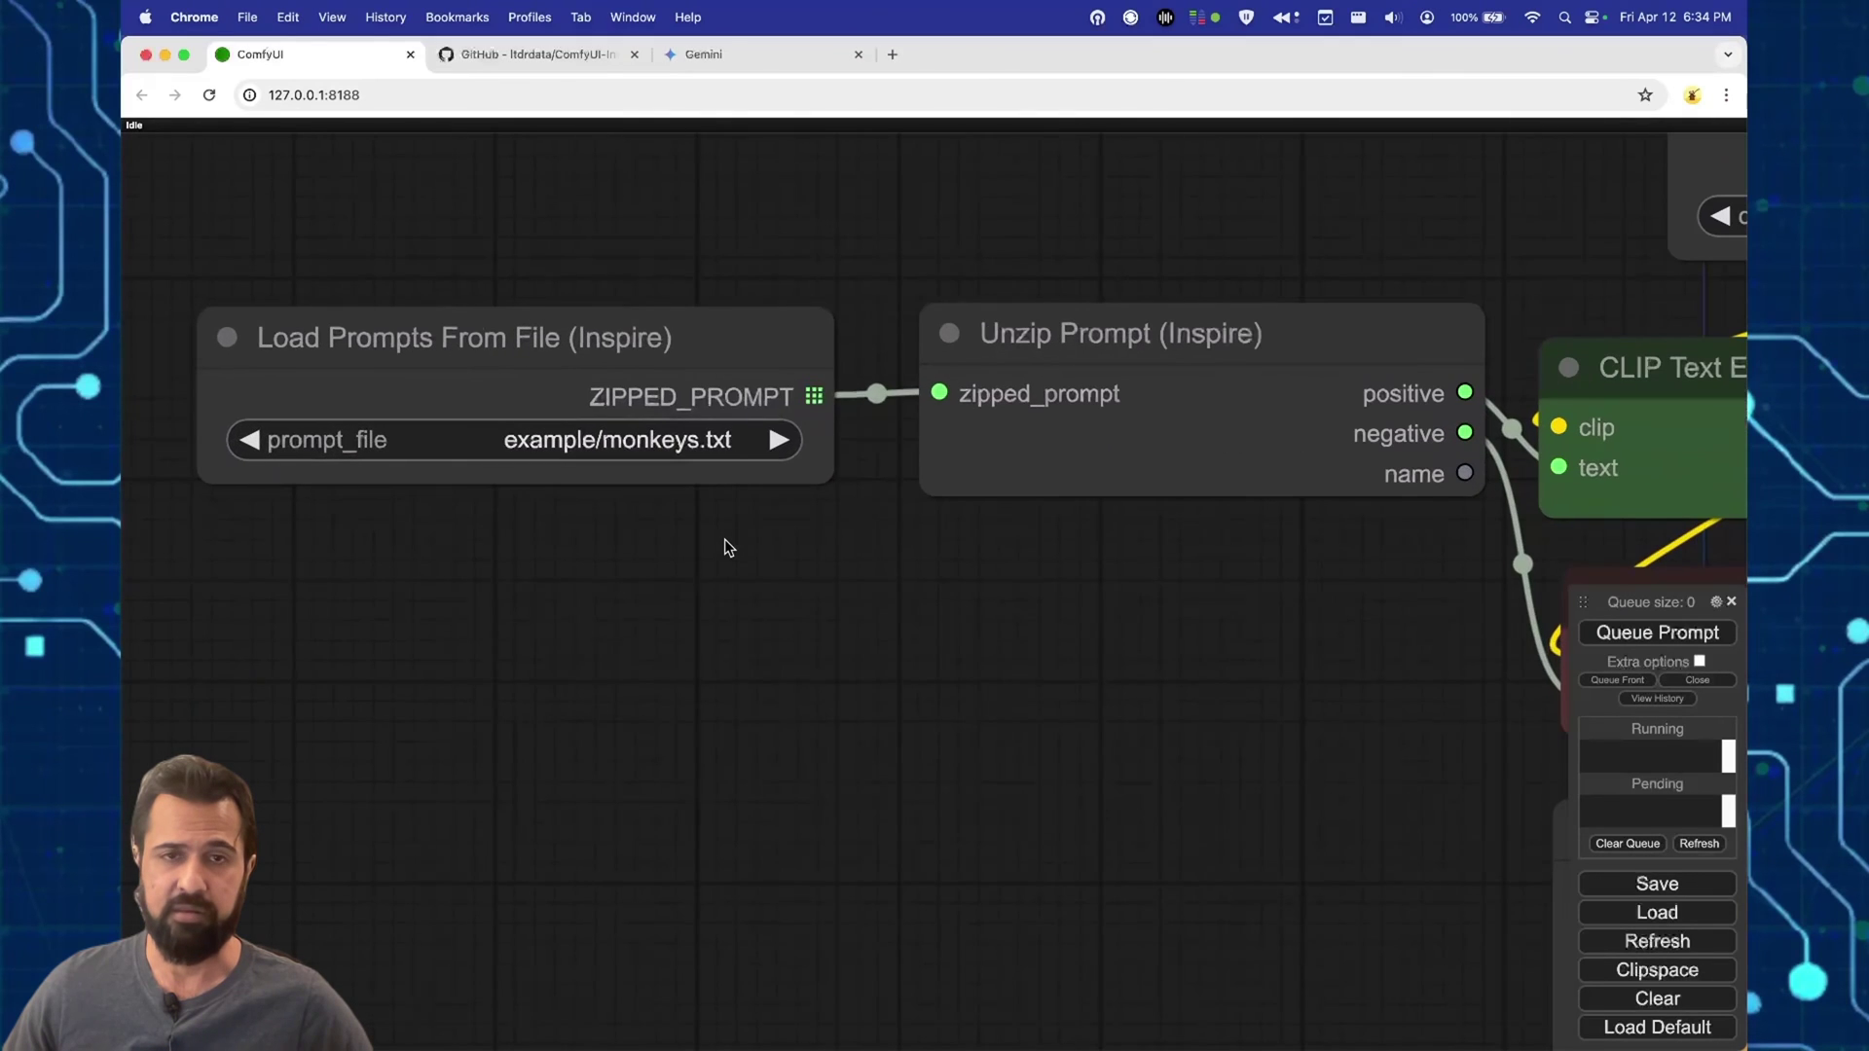
# Step: Reload the page, point prompt_file at example/monkeys2.txt, and queue the workflow
pyautogui.click(722, 445)
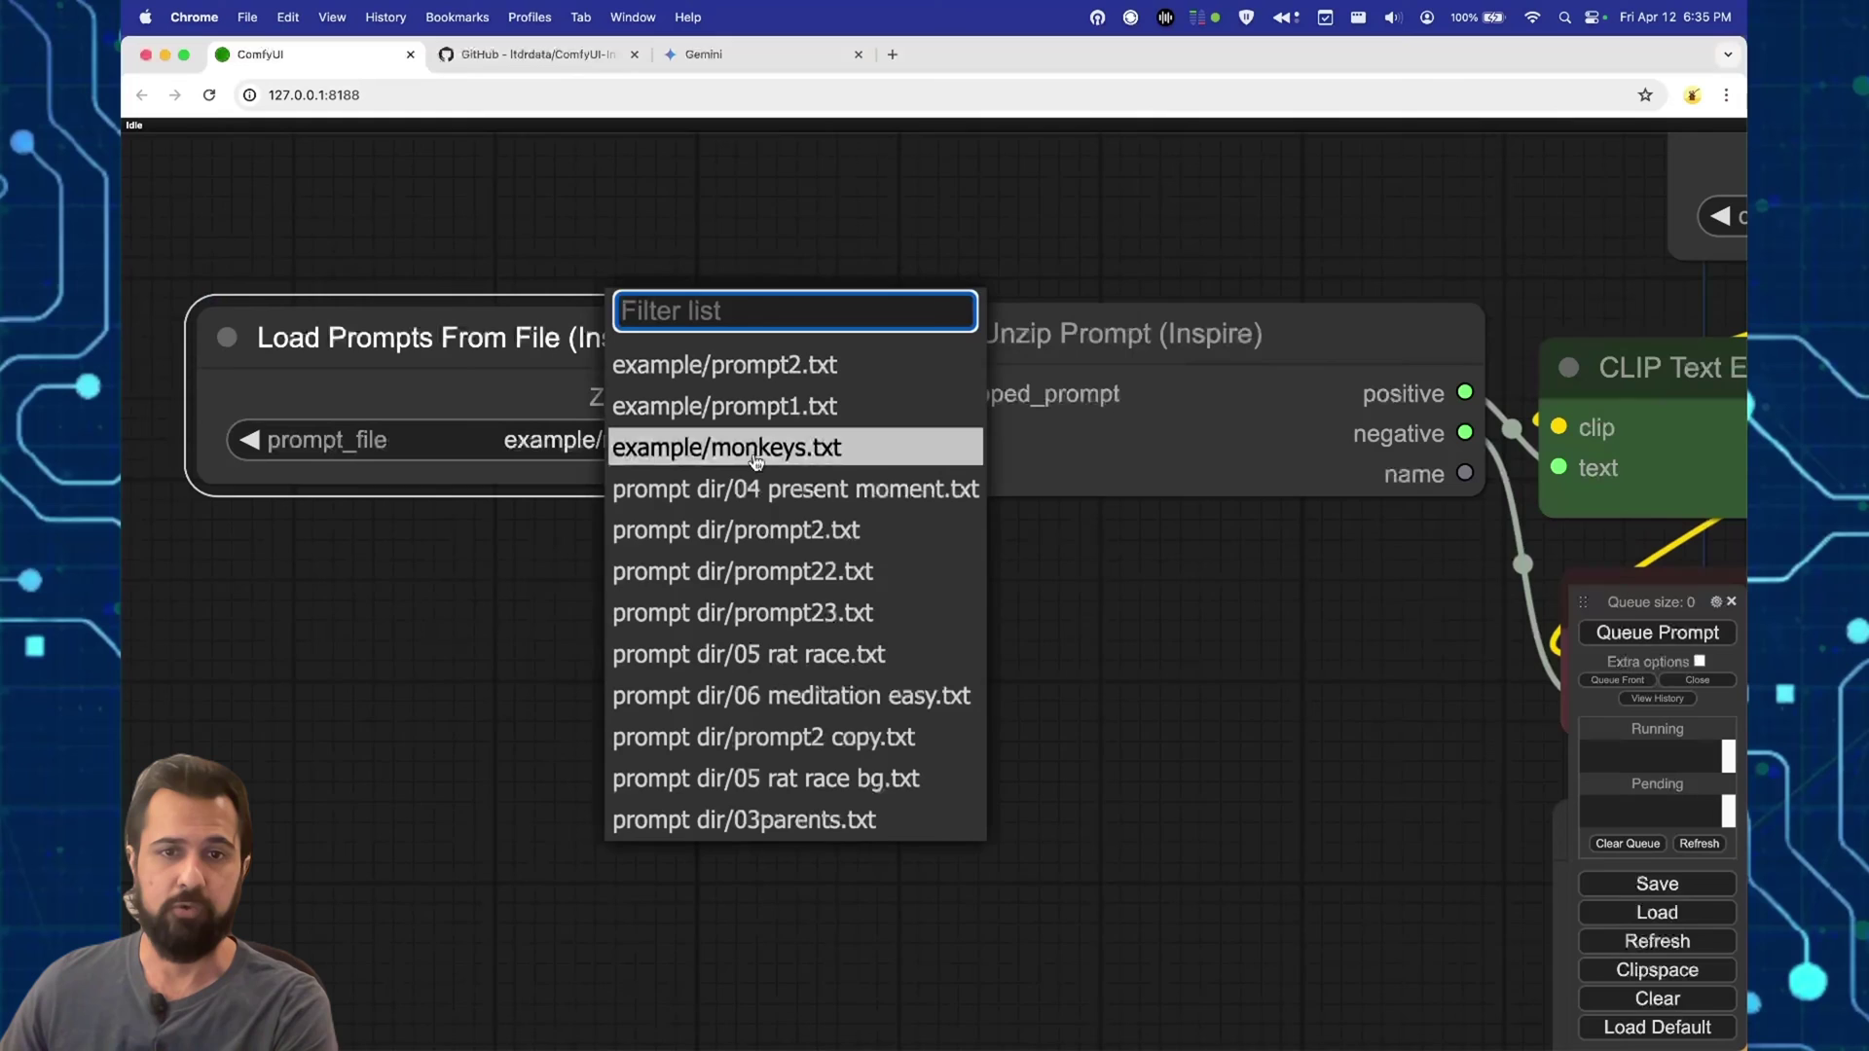
pyautogui.click(1207, 816)
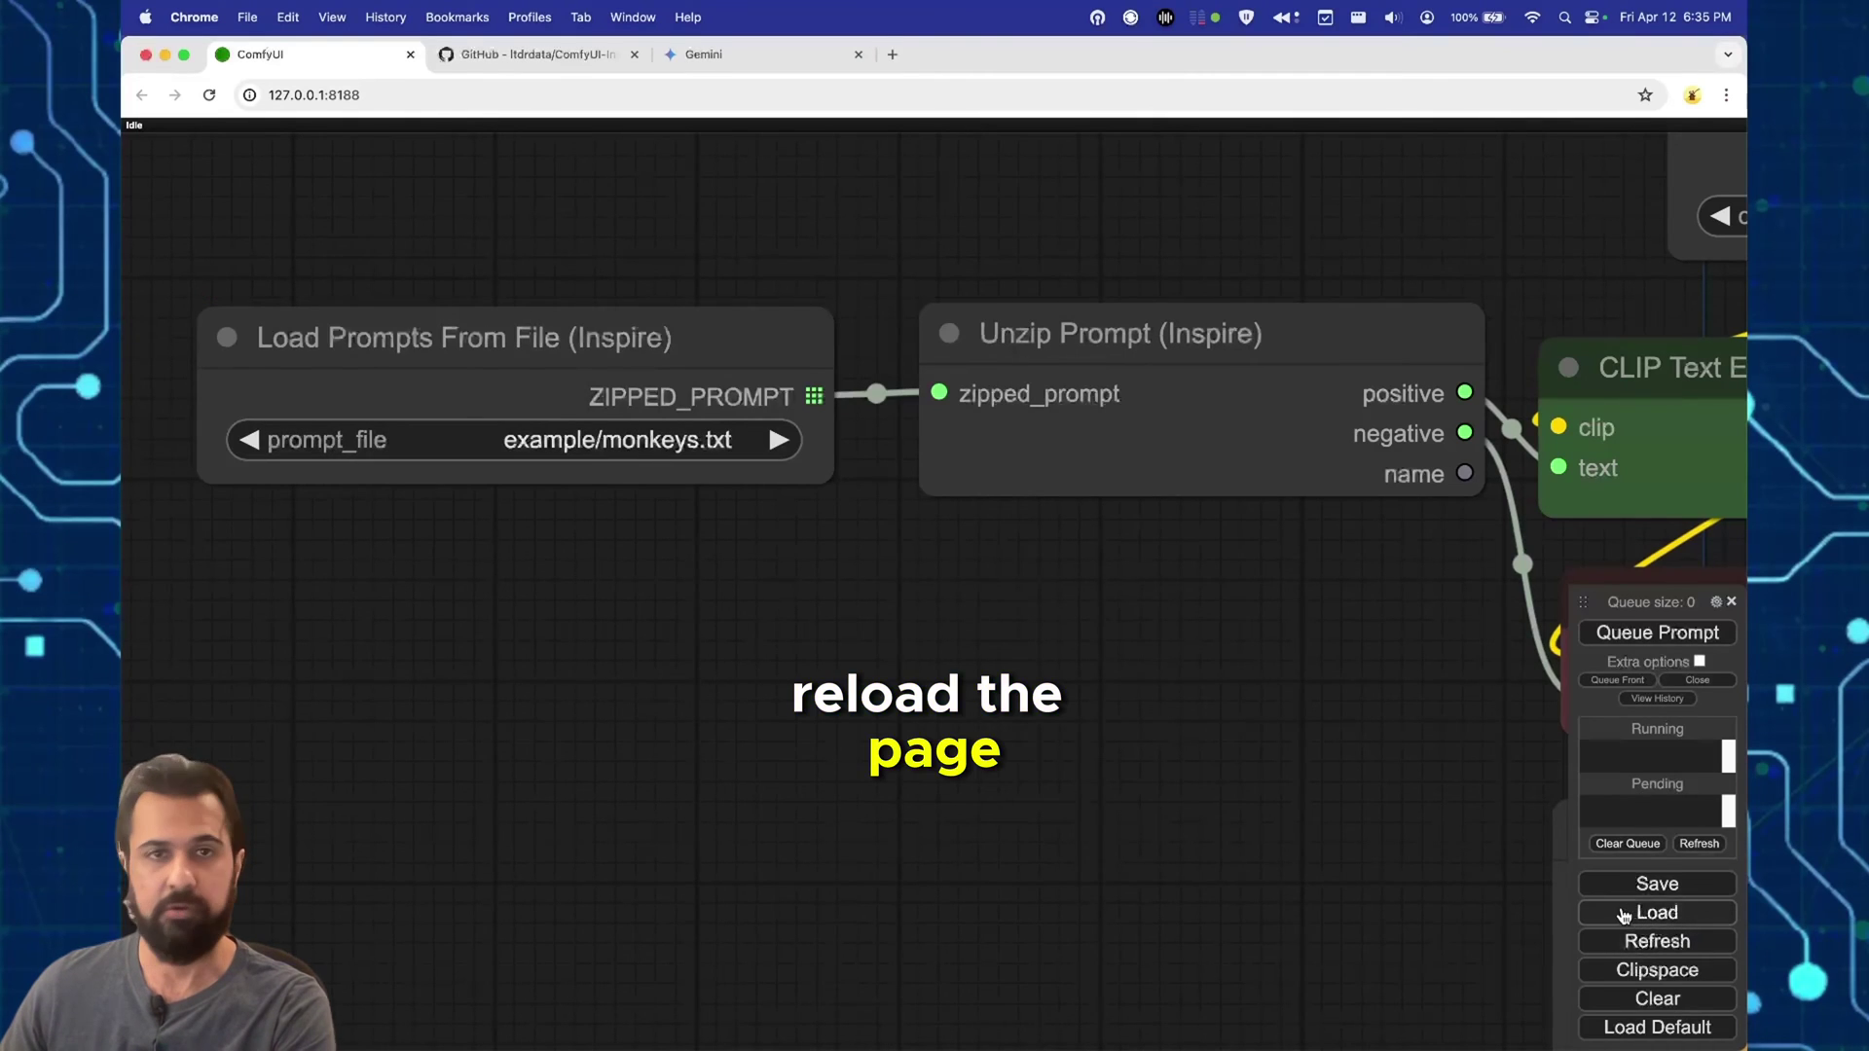
pyautogui.press('super+r')
pyautogui.click(613, 448)
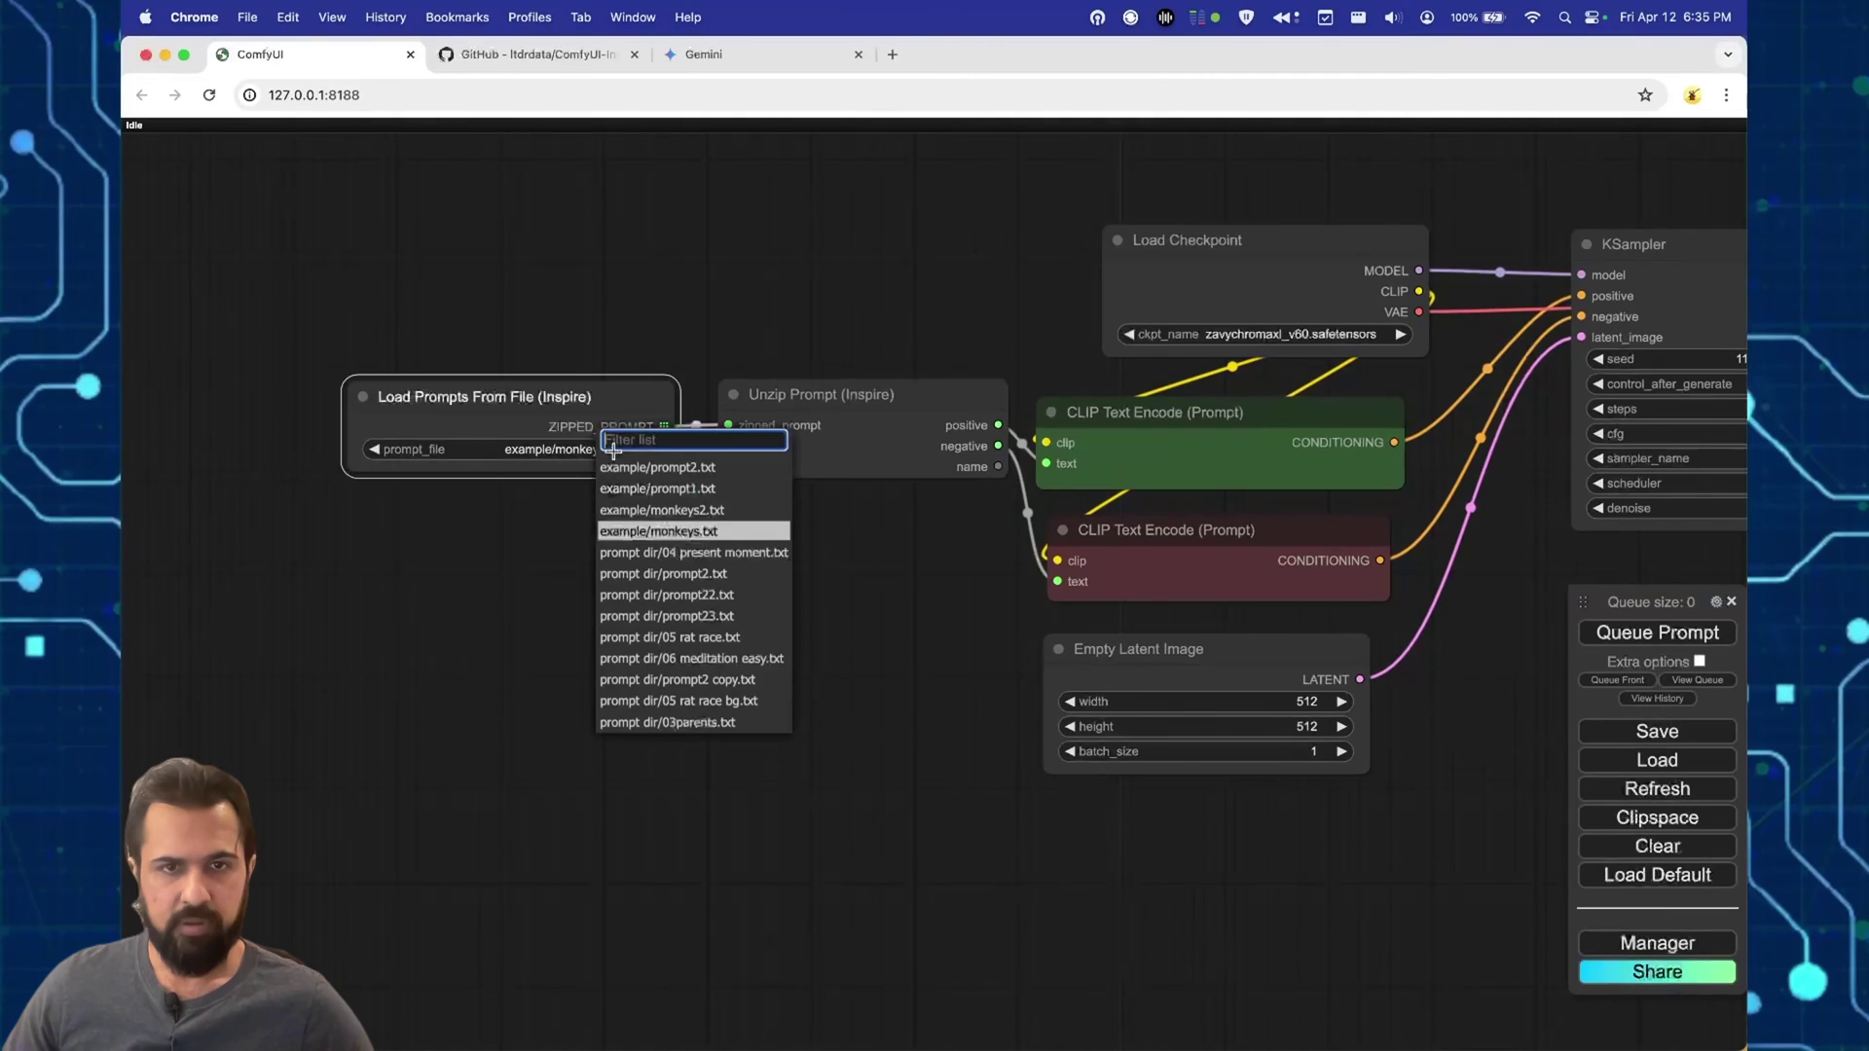
pyautogui.click(679, 510)
pyautogui.click(1632, 643)
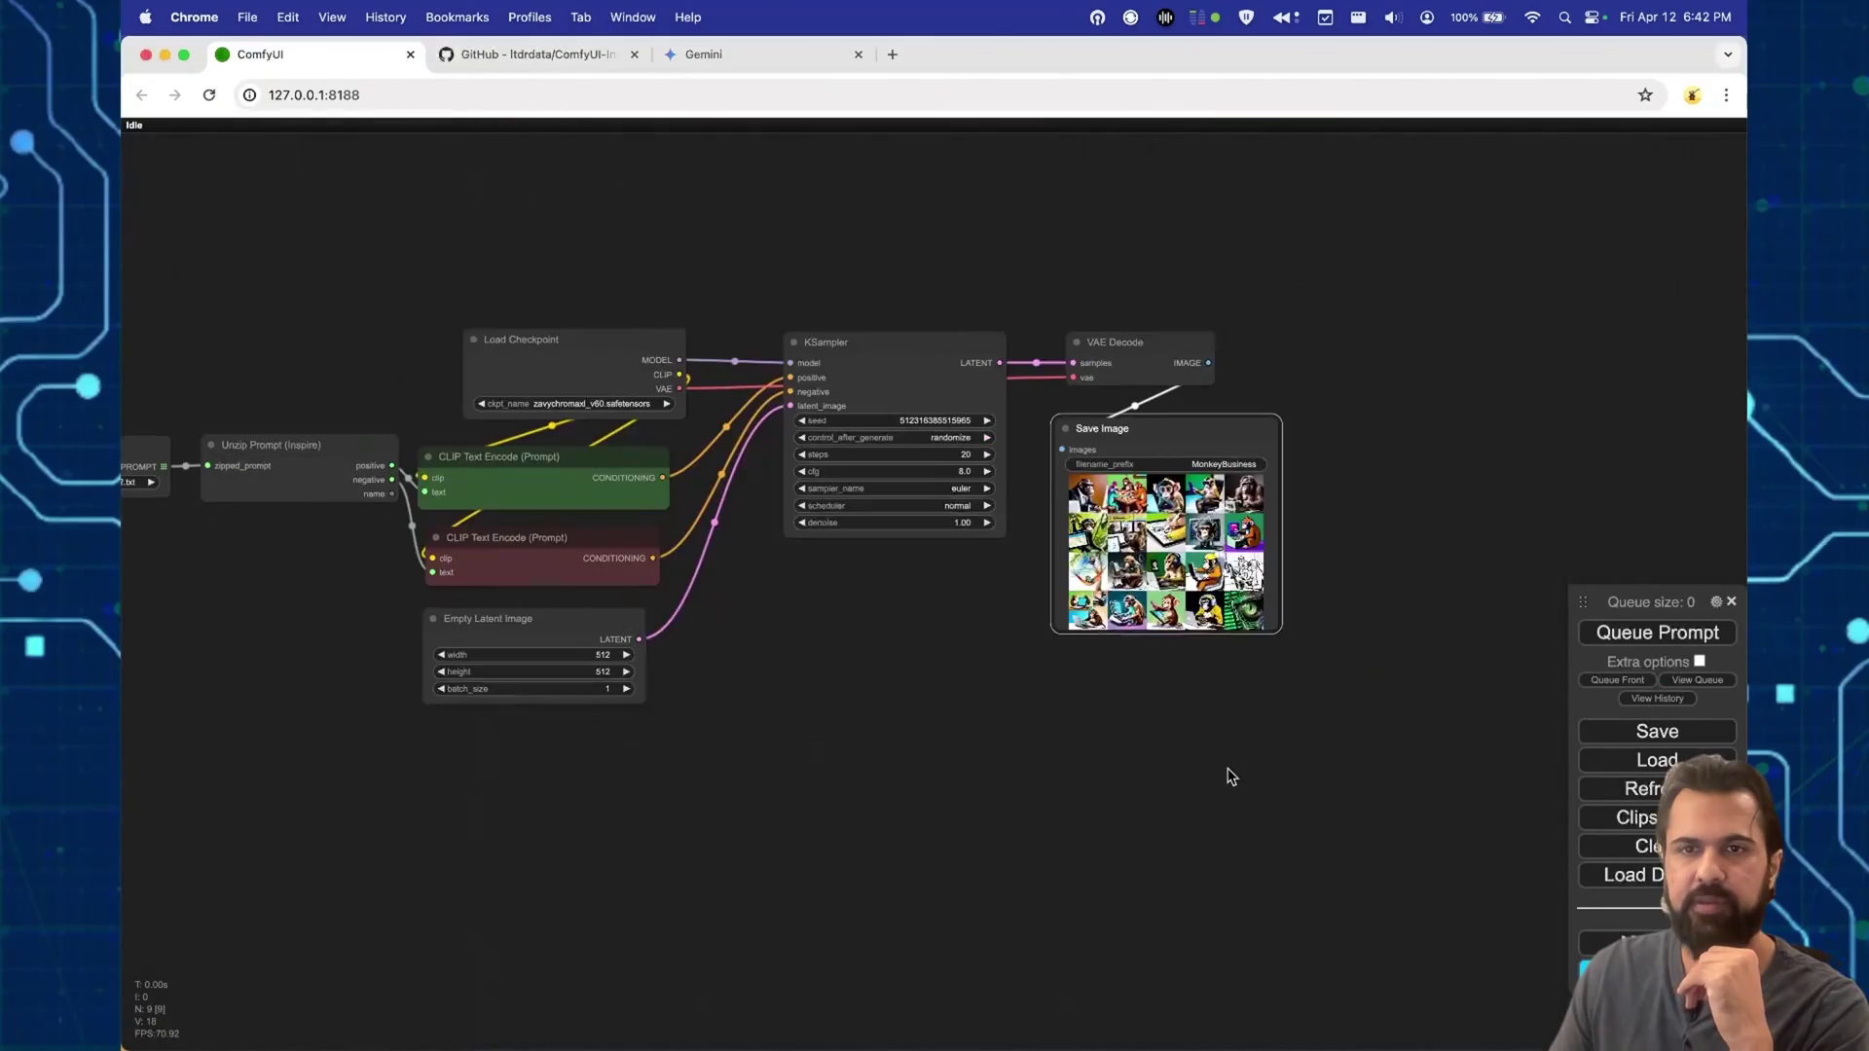
pyautogui.scroll(10, 1270, 509)
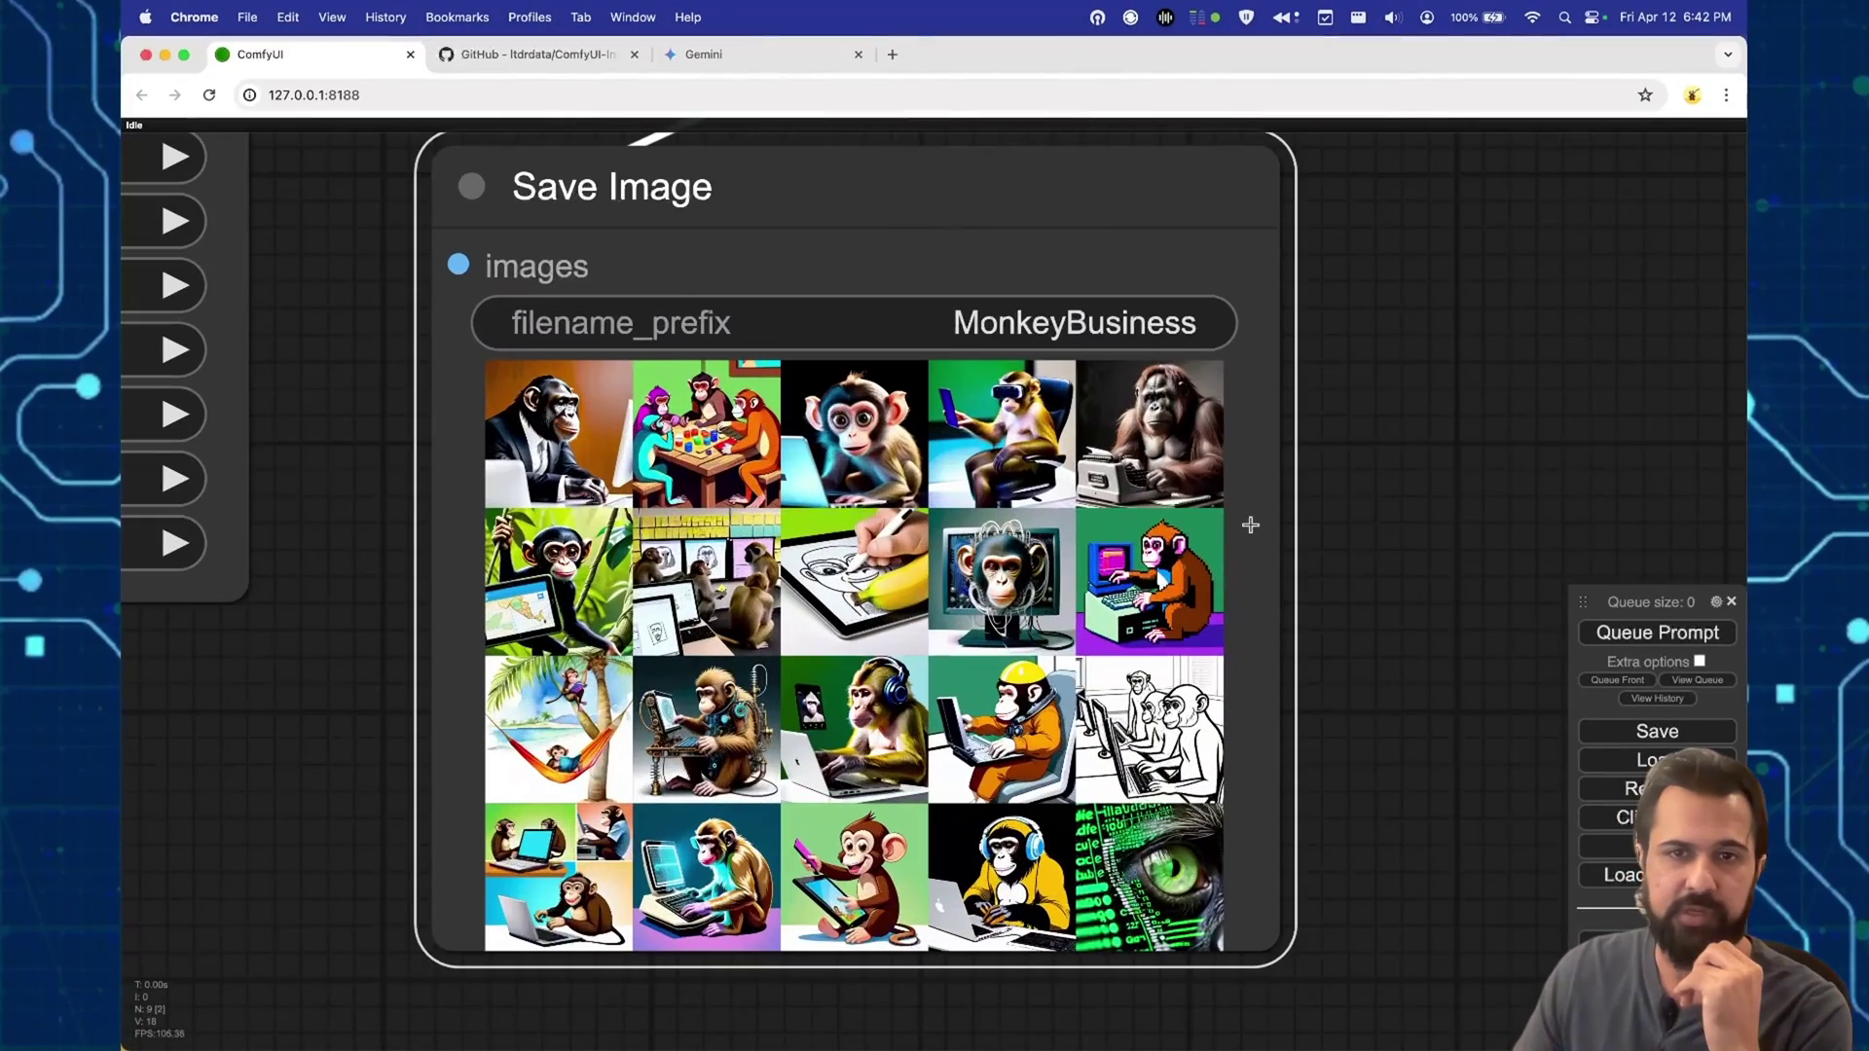
pyautogui.click(530, 425)
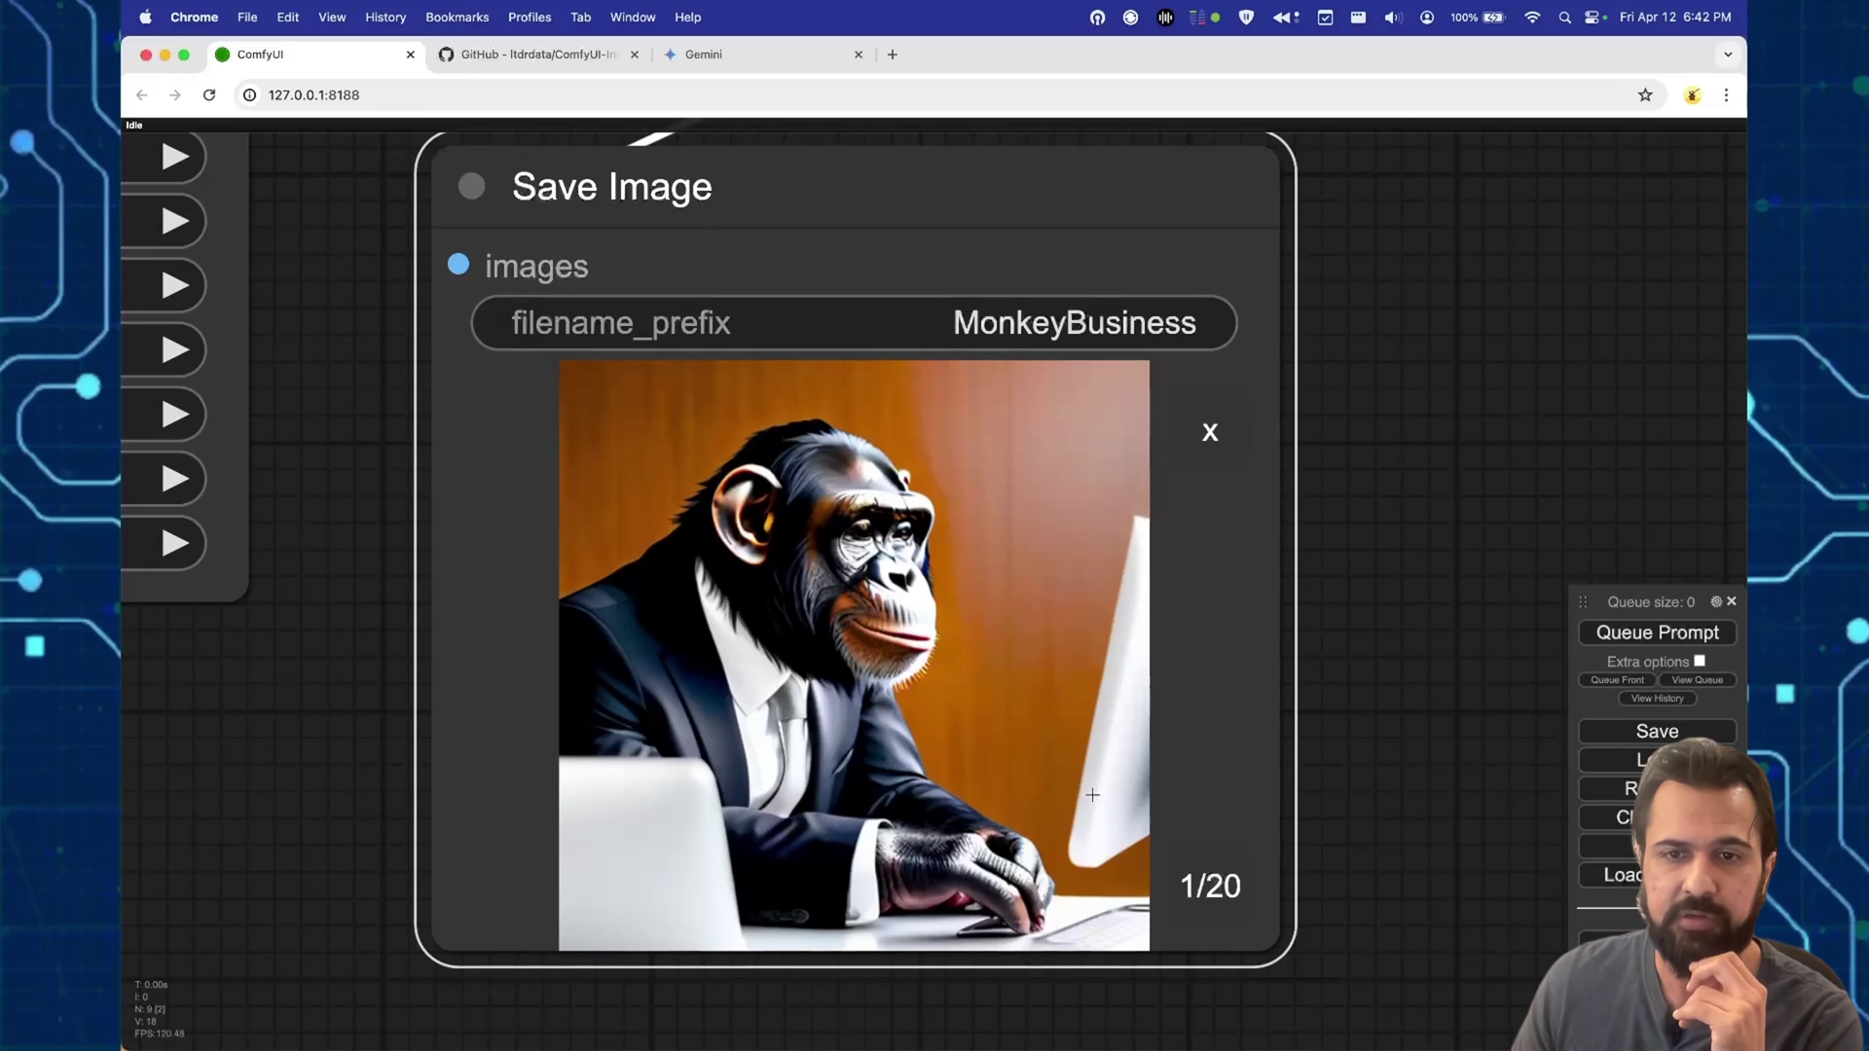
pyautogui.click(1210, 886)
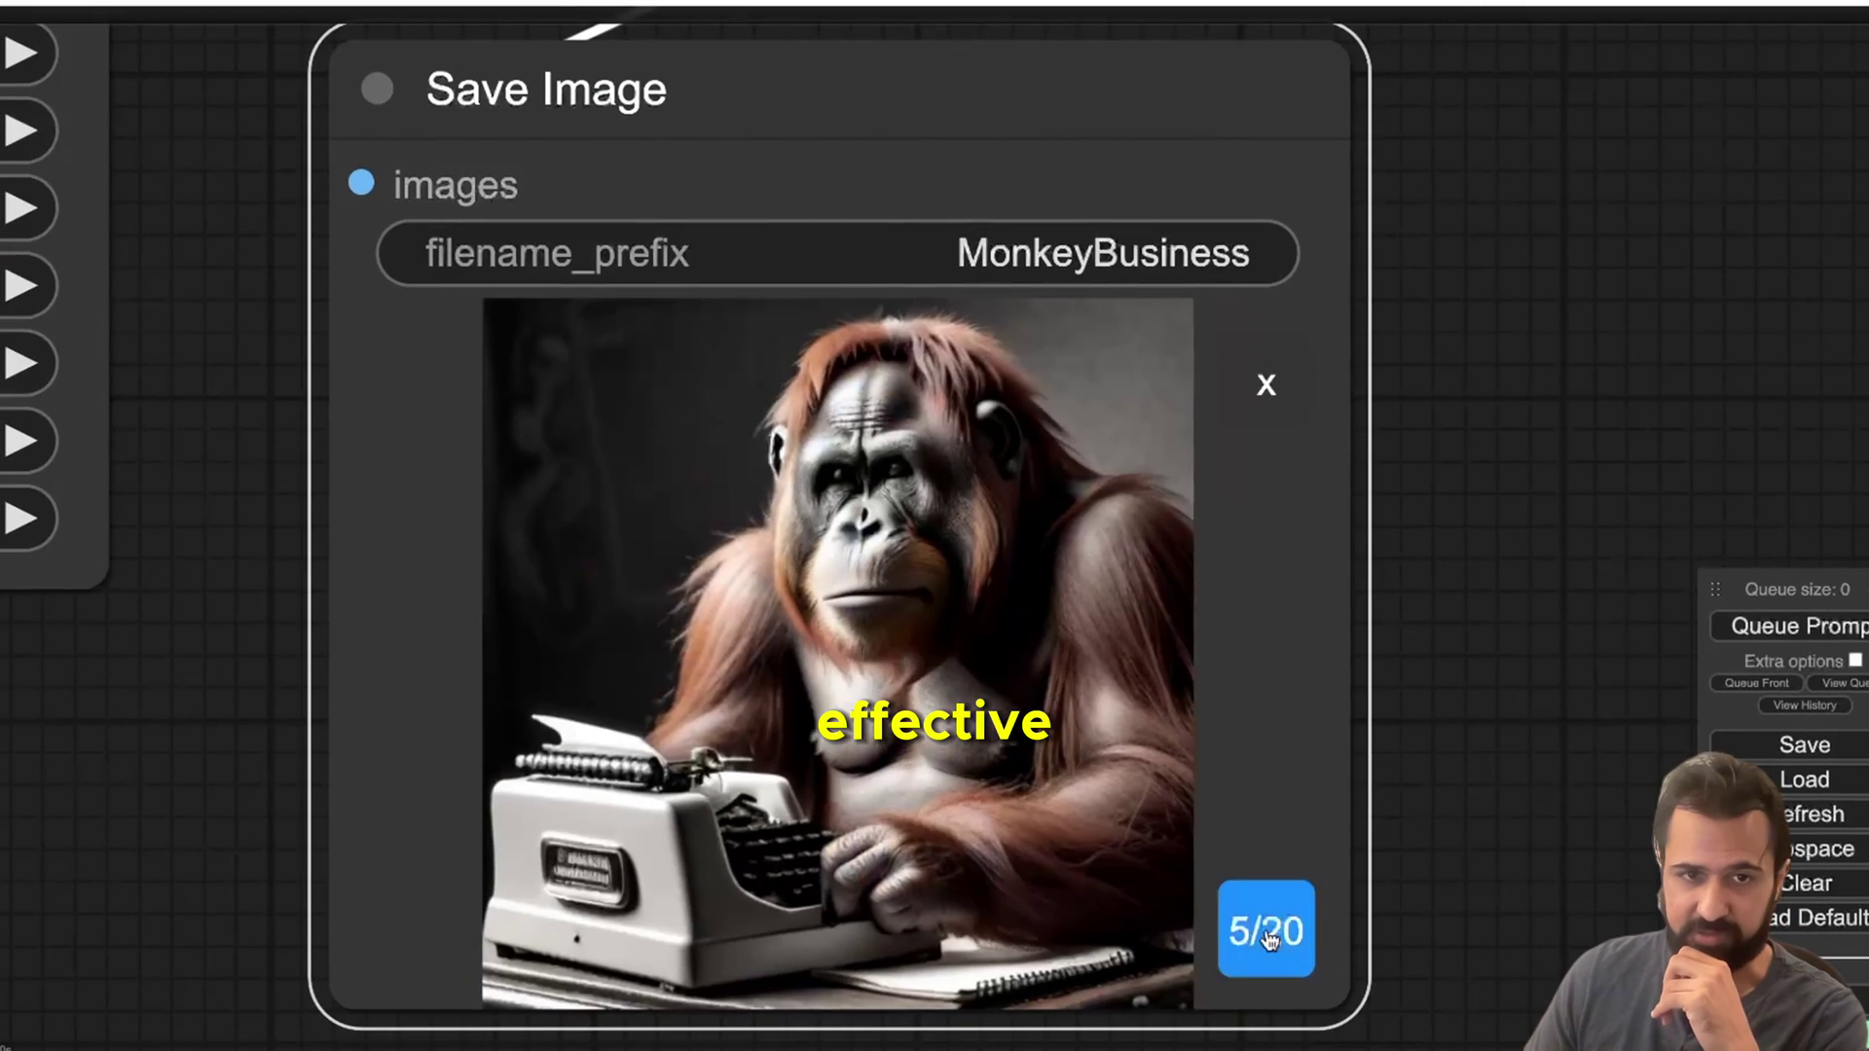
pyautogui.click(1266, 933)
pyautogui.click(1265, 933)
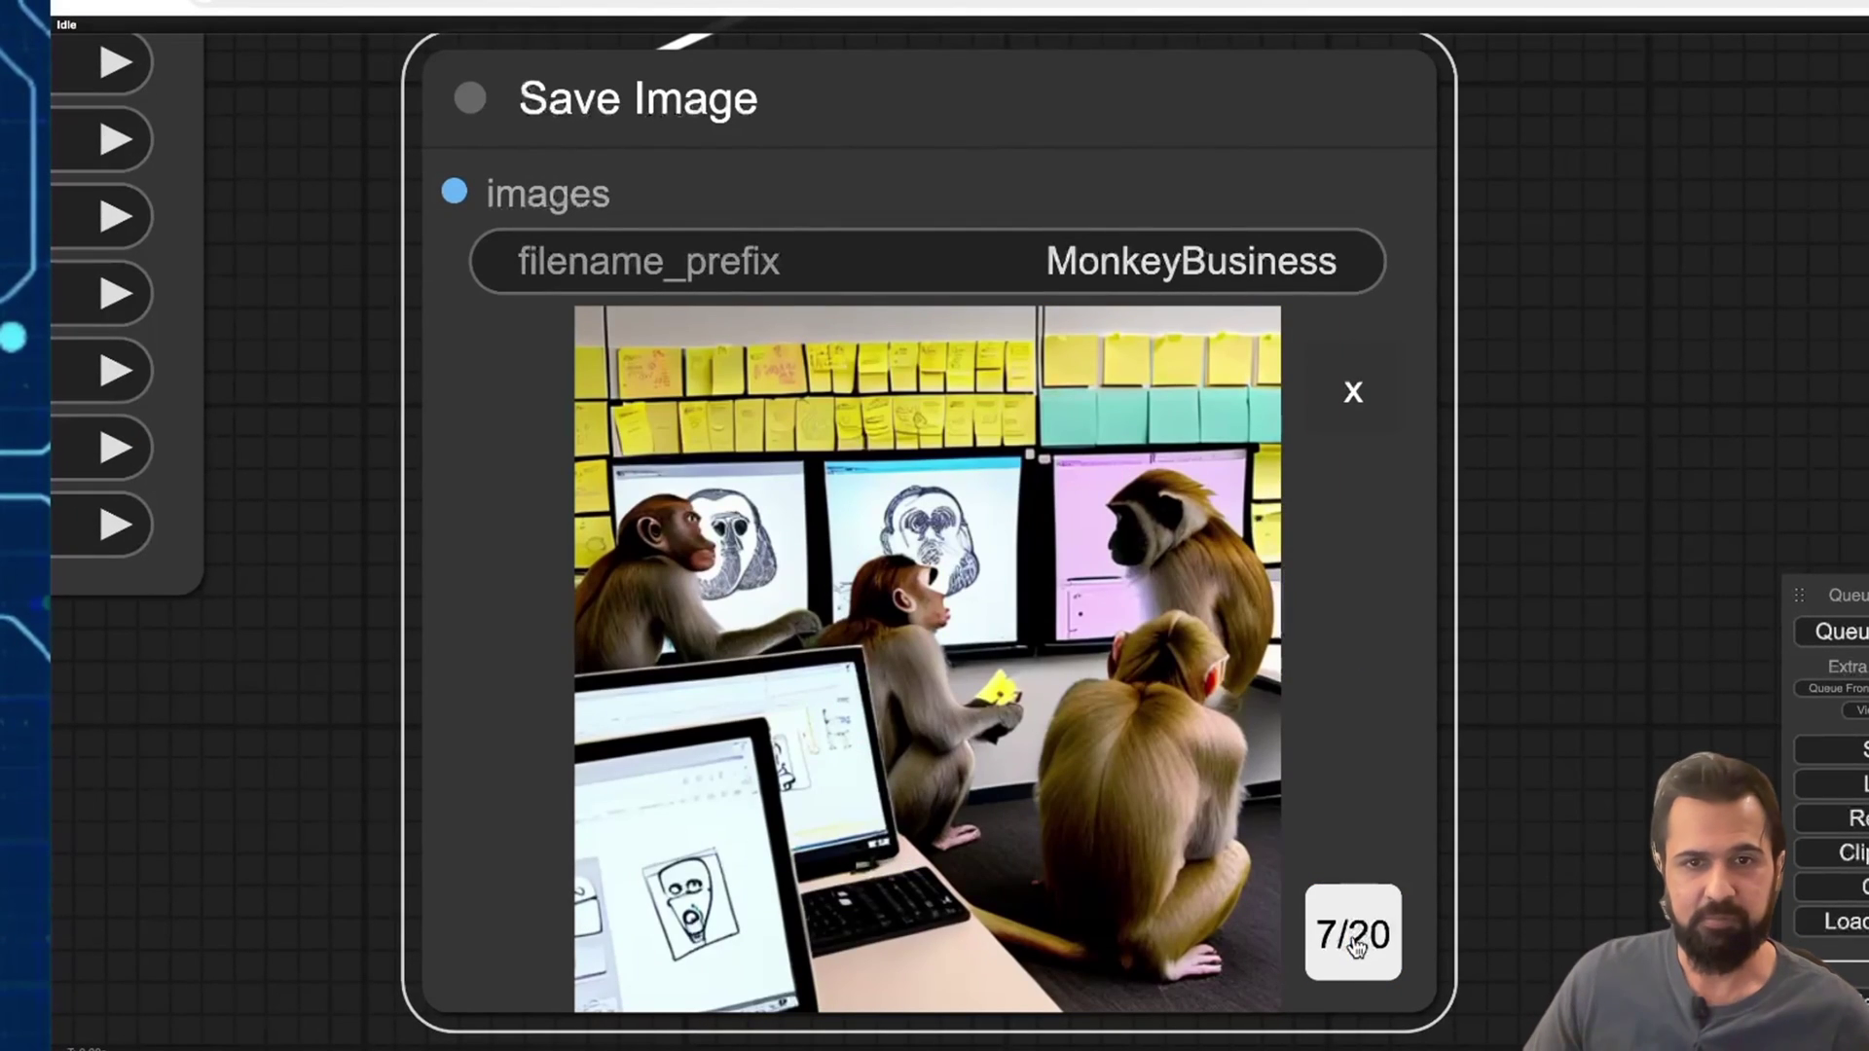
pyautogui.click(1363, 940)
pyautogui.click(1363, 940)
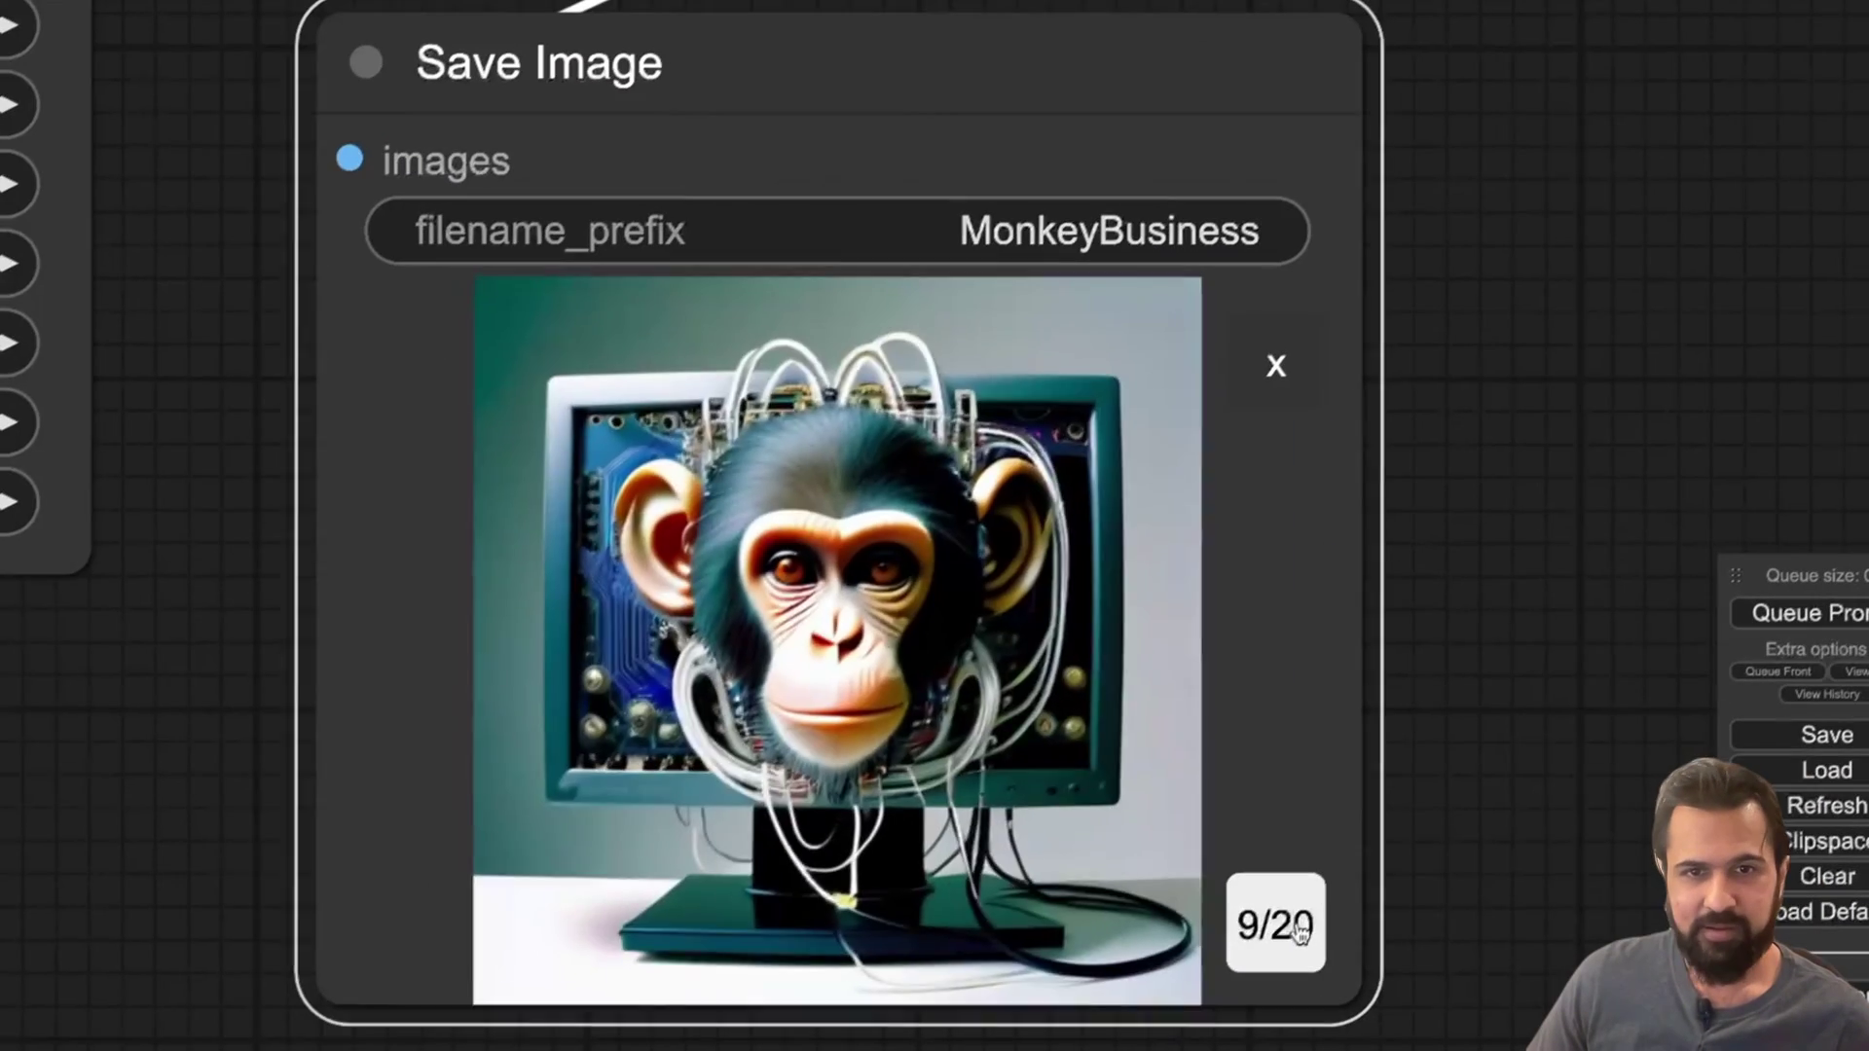
pyautogui.click(1300, 933)
pyautogui.click(1300, 933)
pyautogui.click(1300, 933)
pyautogui.click(1299, 933)
pyautogui.click(1300, 932)
pyautogui.click(1275, 365)
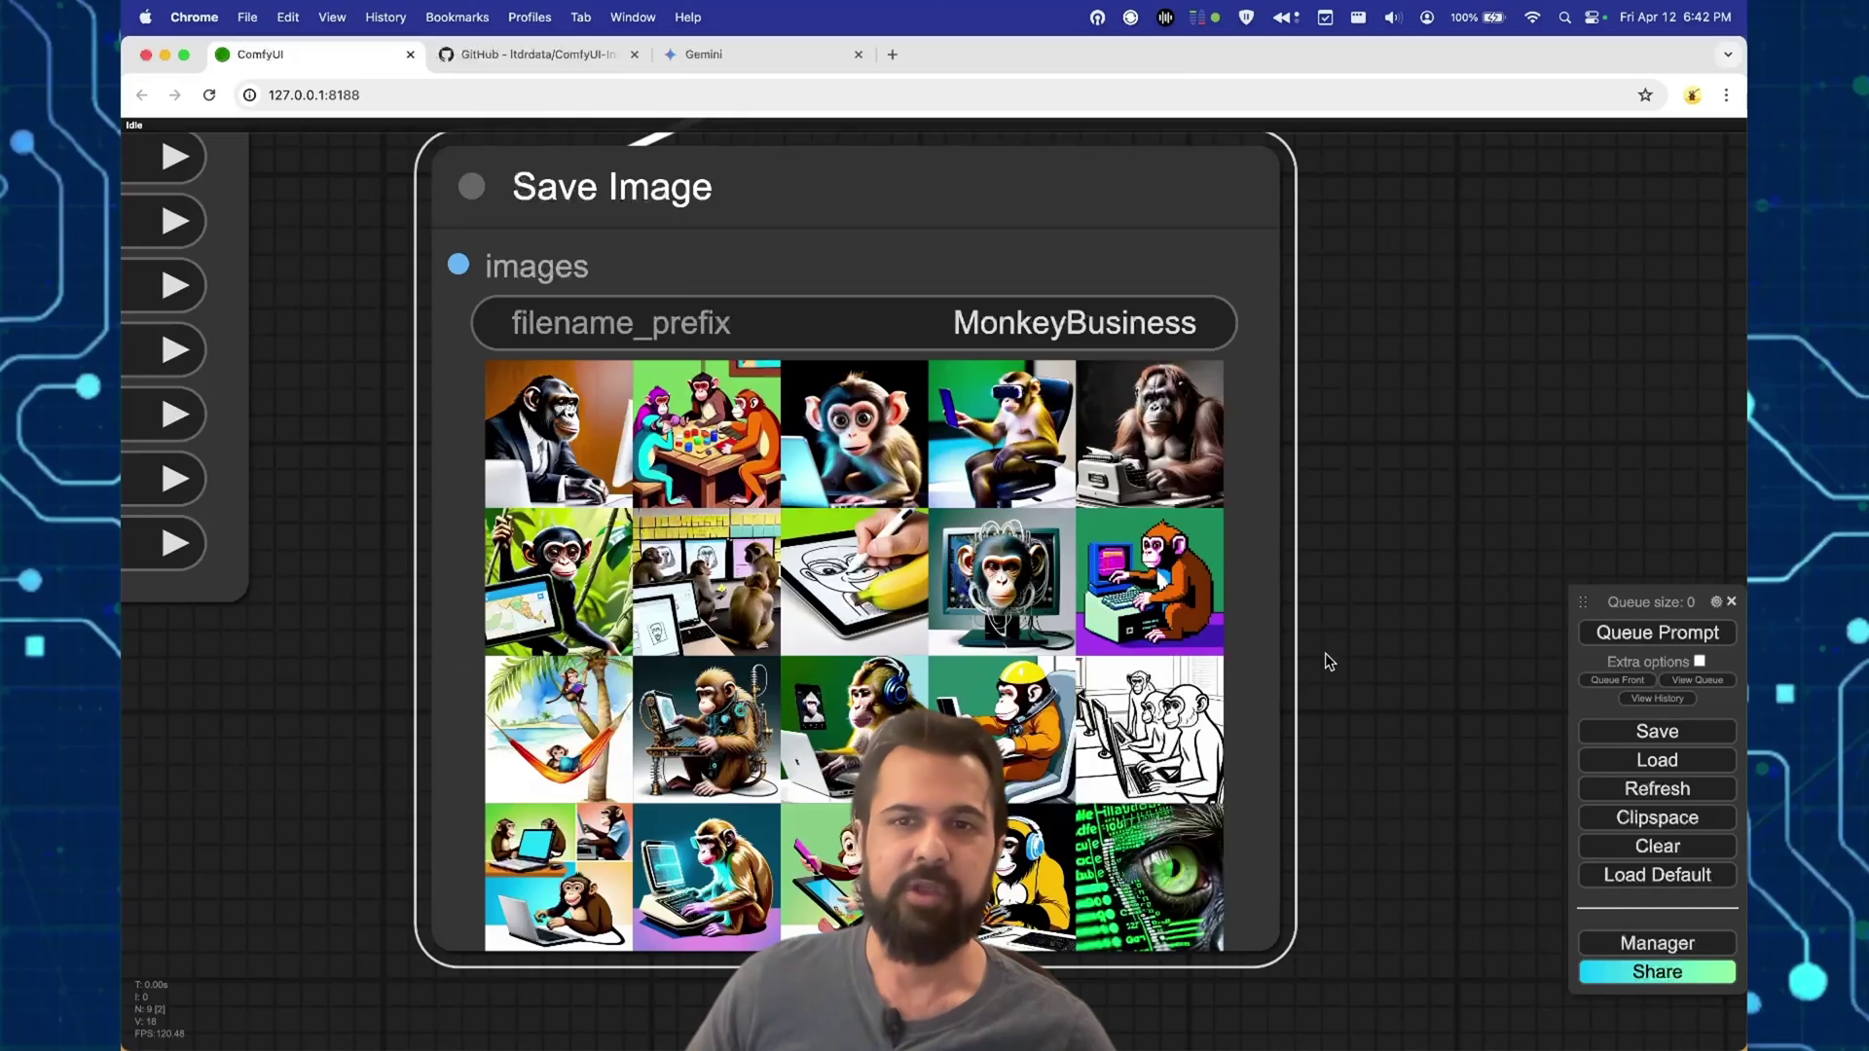
pyautogui.scroll(-15, 1333, 657)
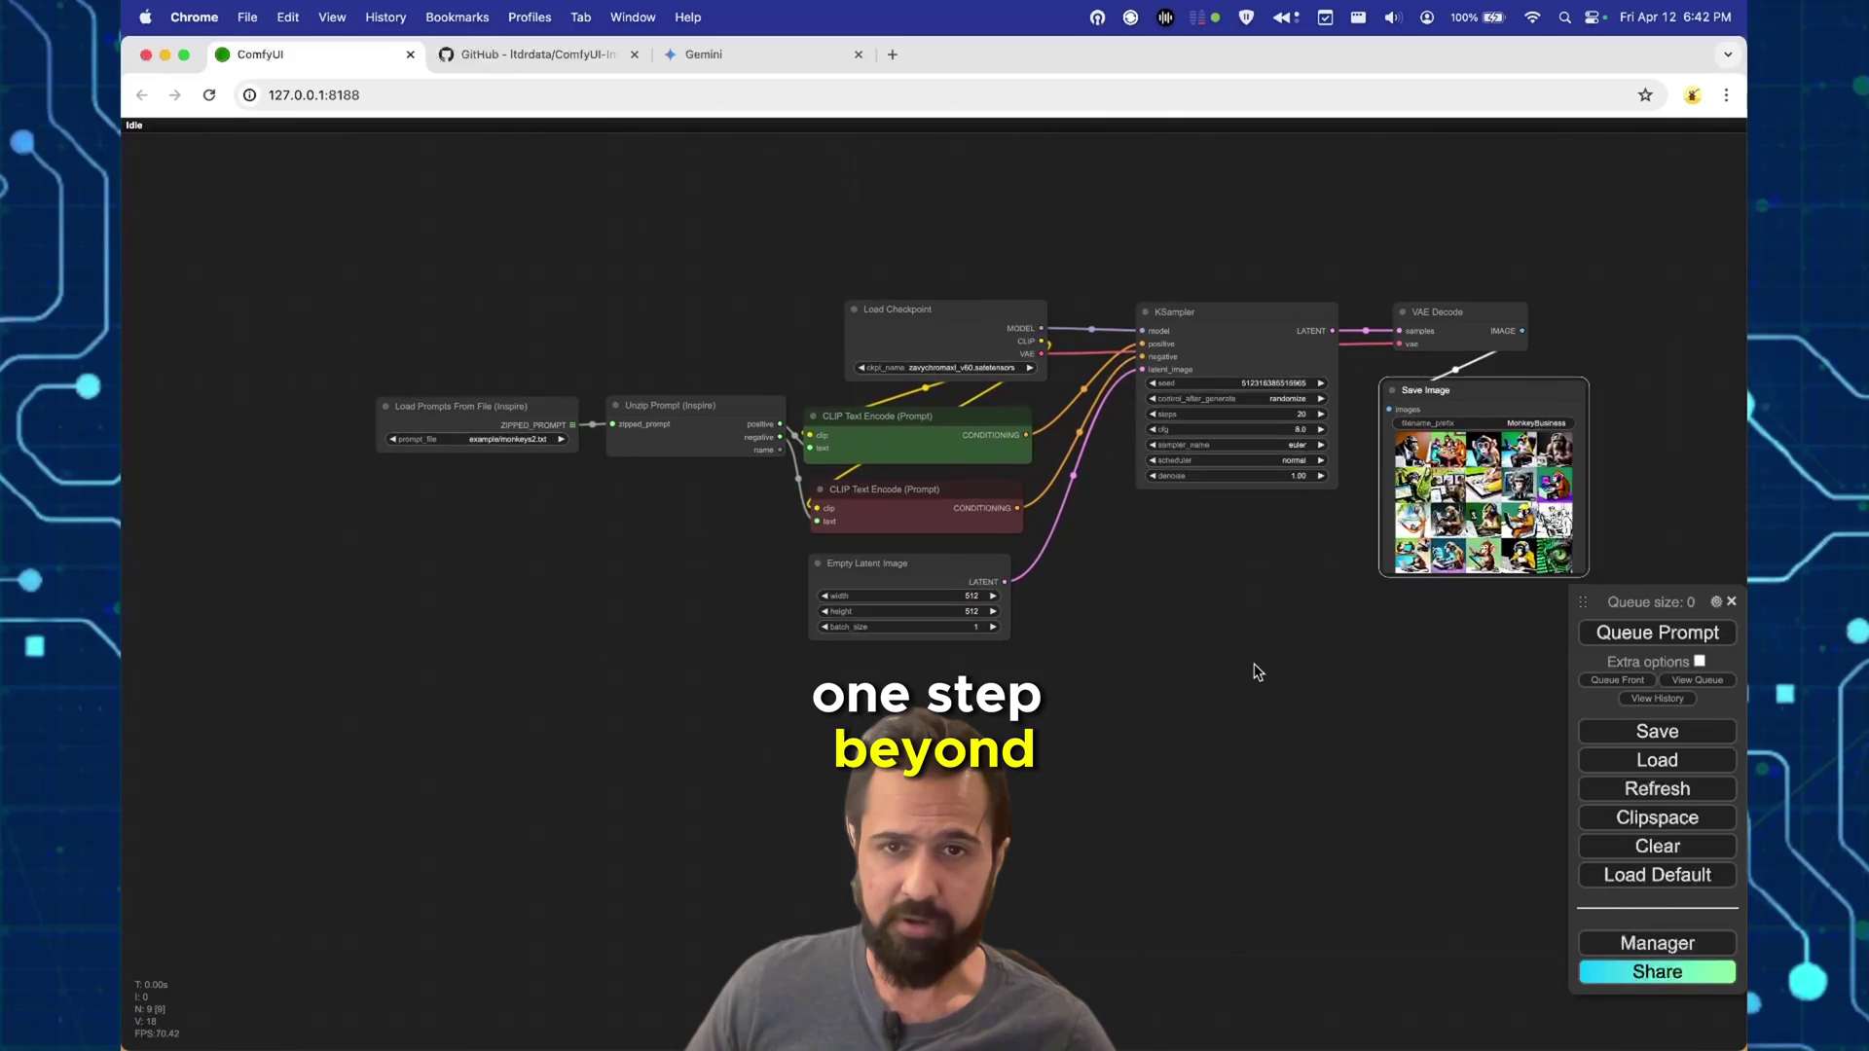
pyautogui.moveTo(1256, 672); pyautogui.dragTo(1326, 680)
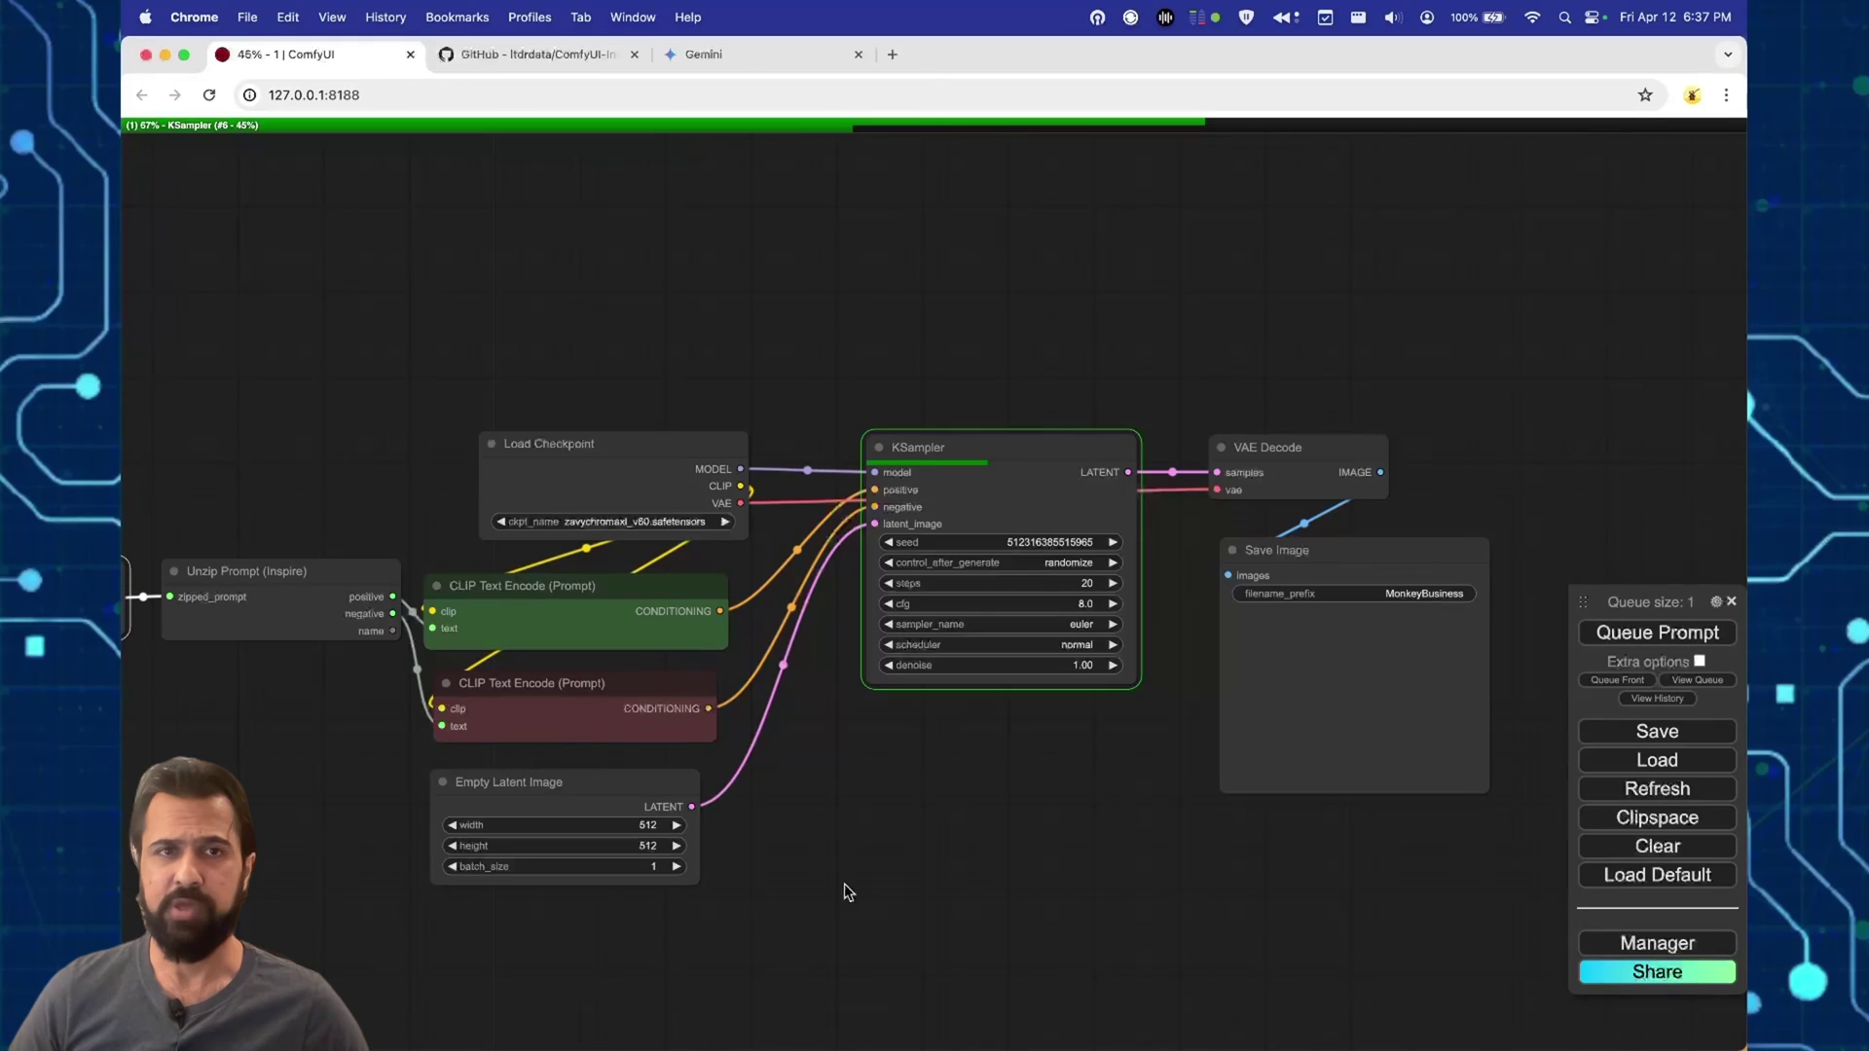
# Step: Ask Gemini for a list of 20 different art styles for the monkey computer ad
pyautogui.click(730, 51)
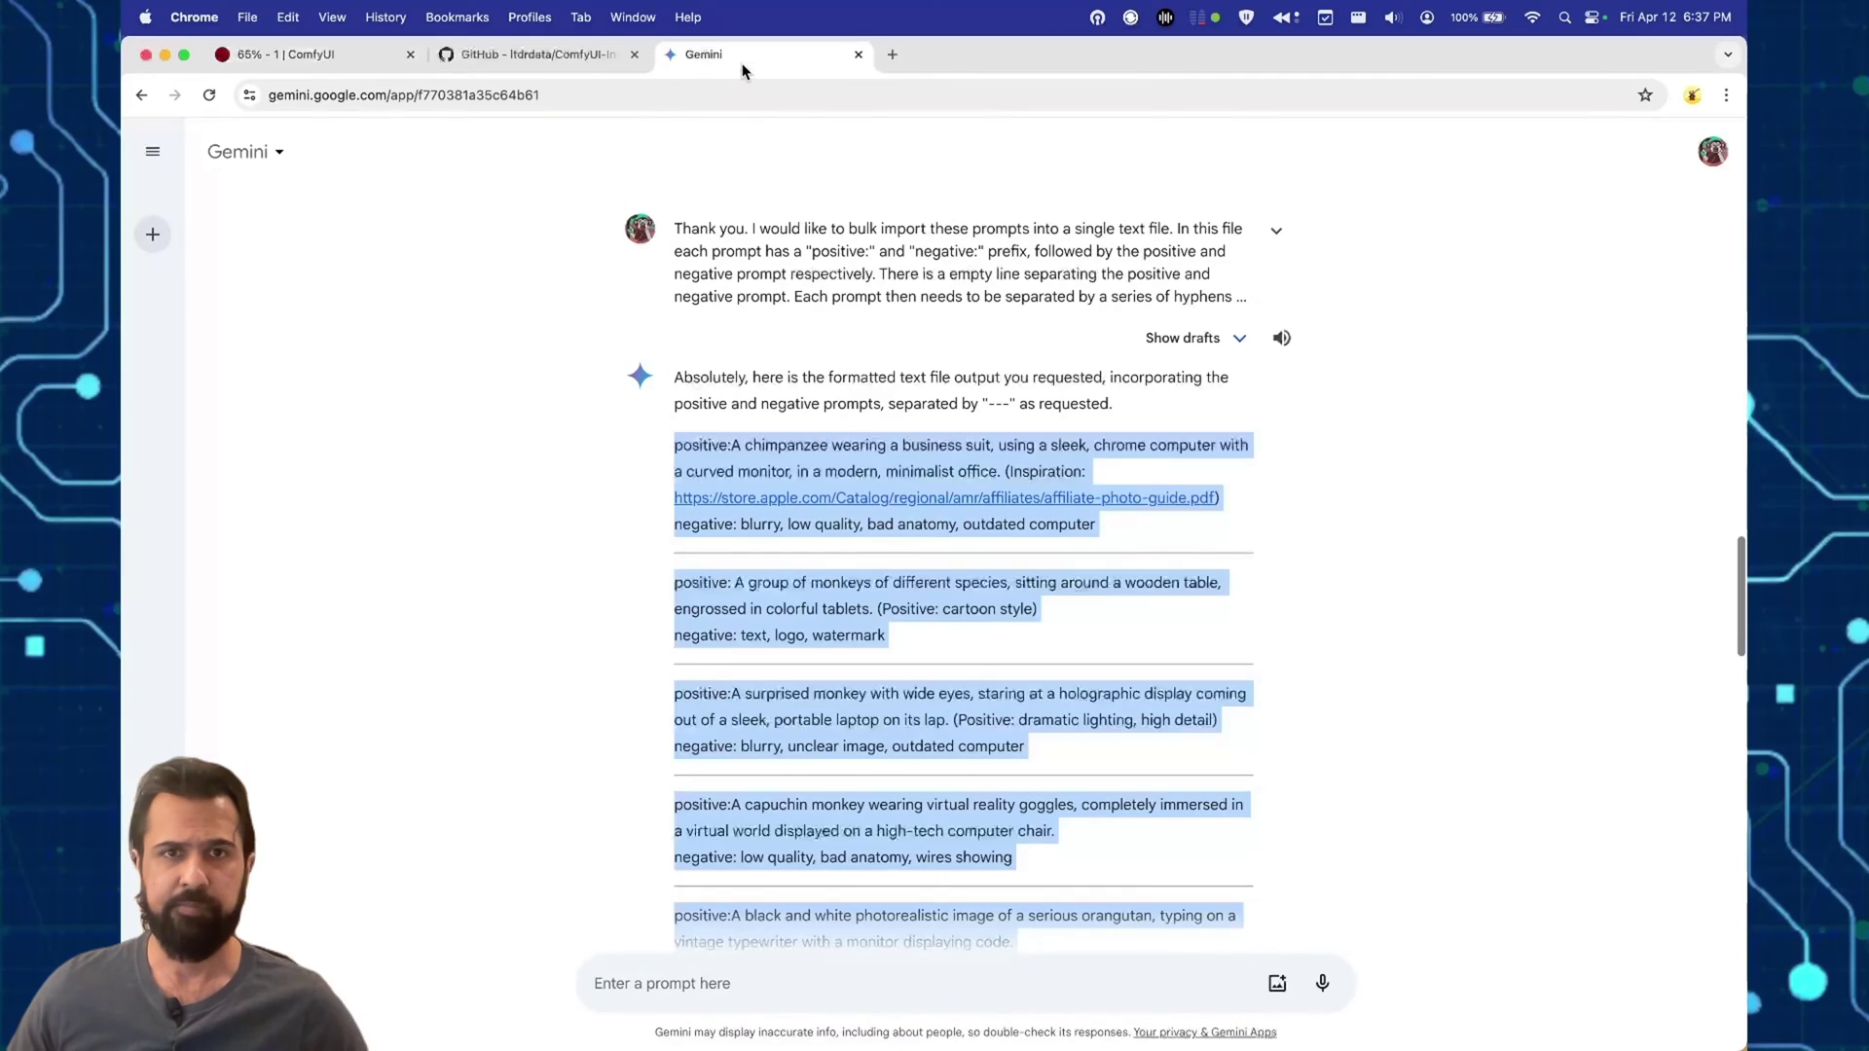
pyautogui.click(812, 985)
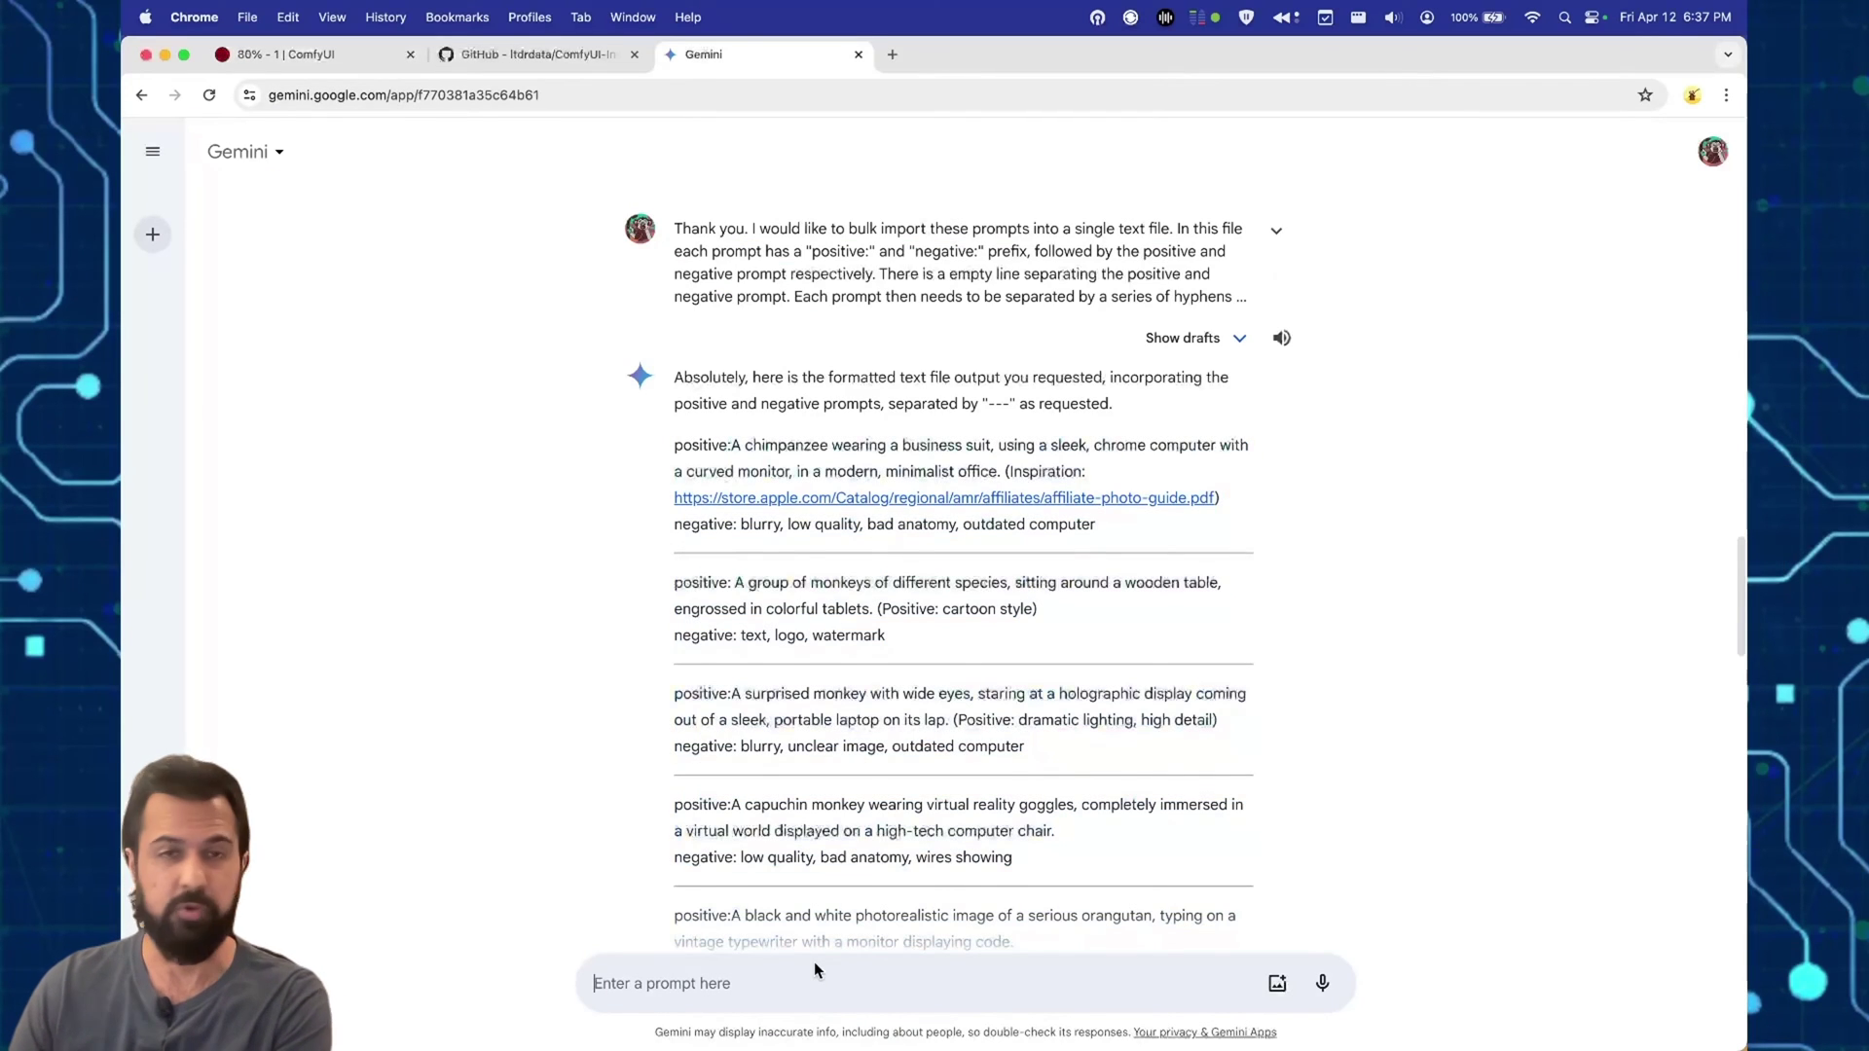
pyautogui.write('give me a list of 20 differ')
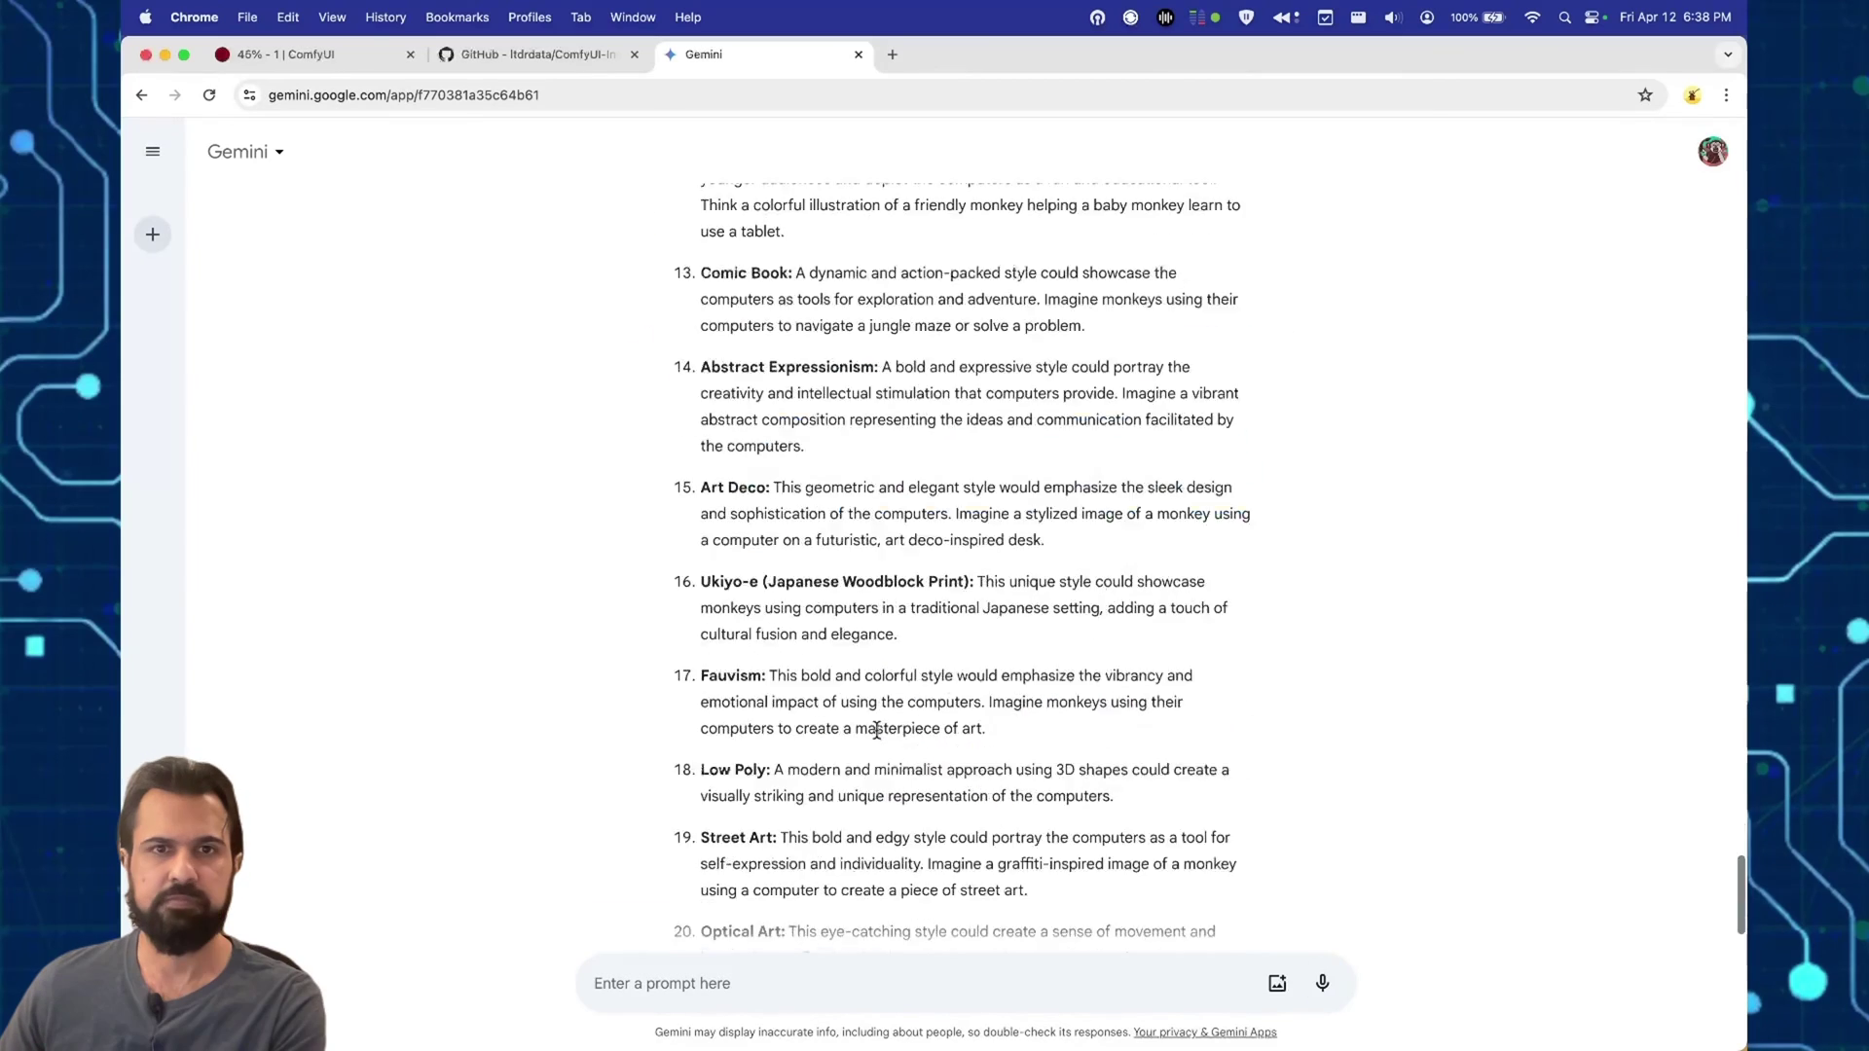
pyautogui.scroll(5, 876, 740)
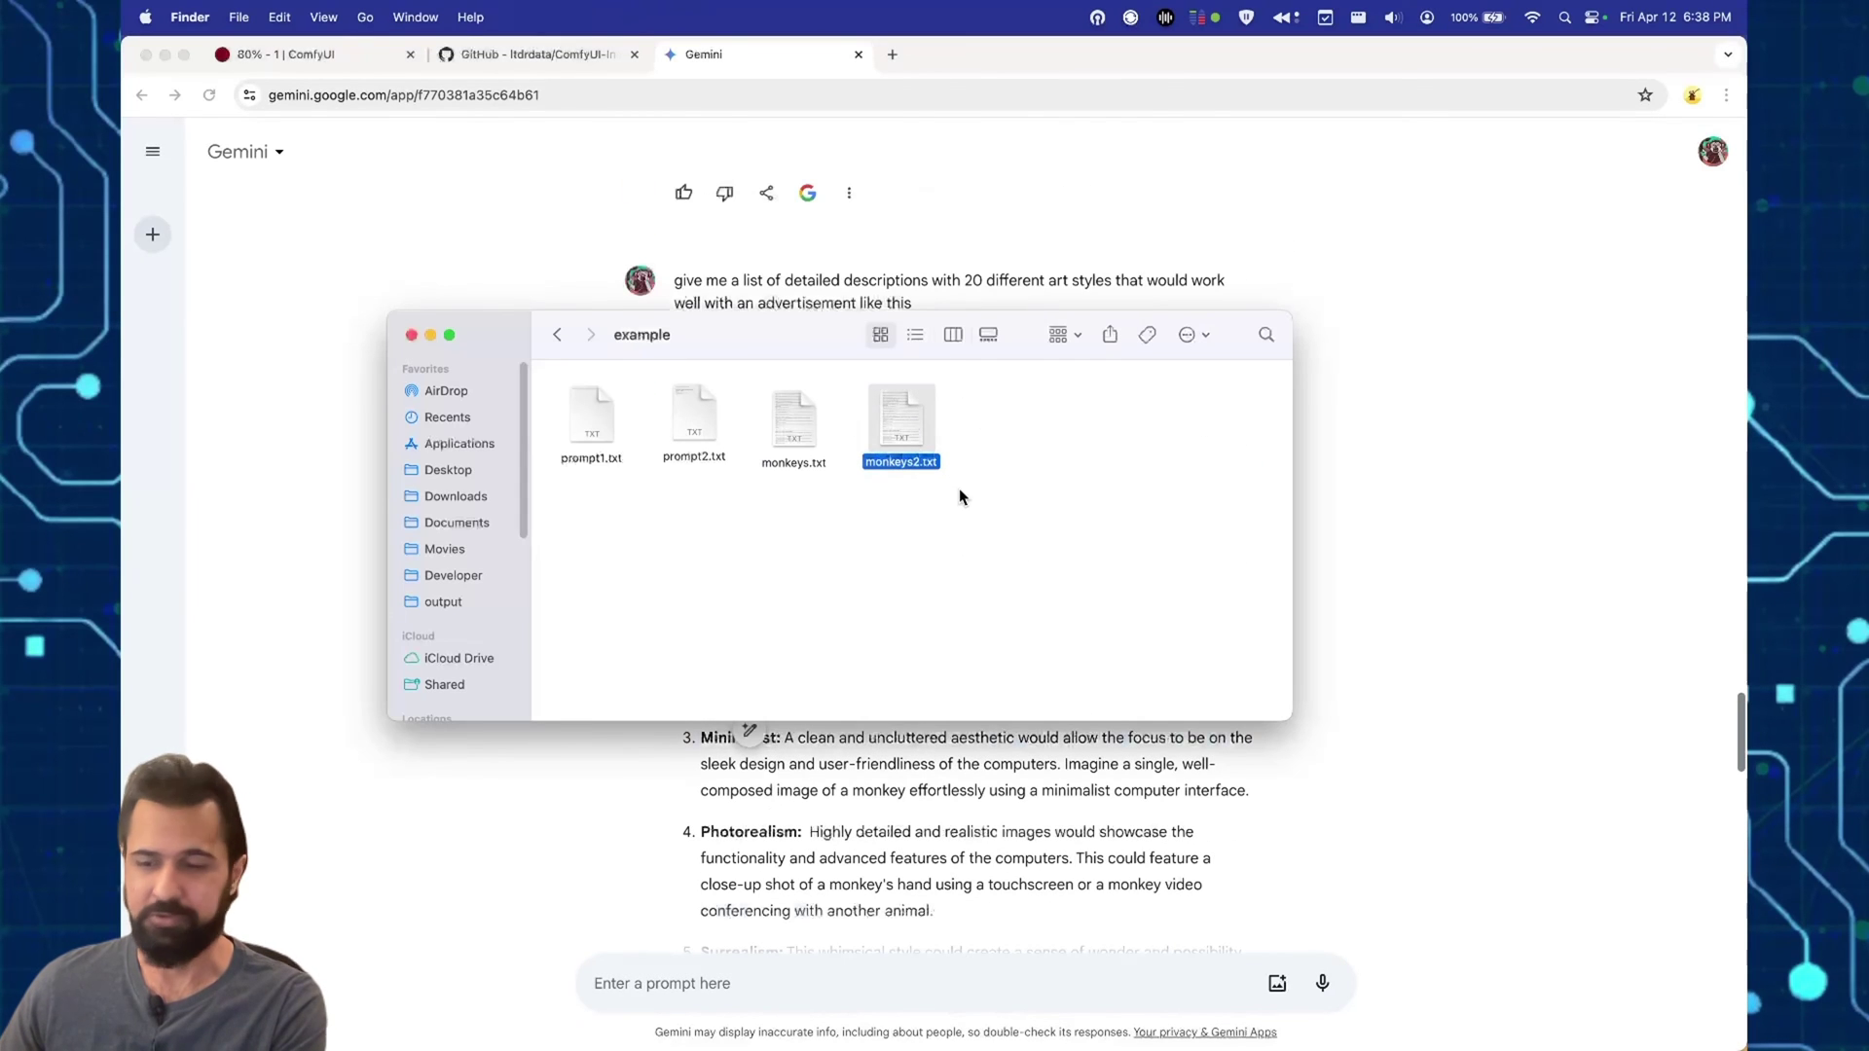
# Step: Duplicate monkeys2.txt and paste the Pop Art and Cartoon style descriptions over positive prompts
pyautogui.press('super+d')
pyautogui.press('Return')
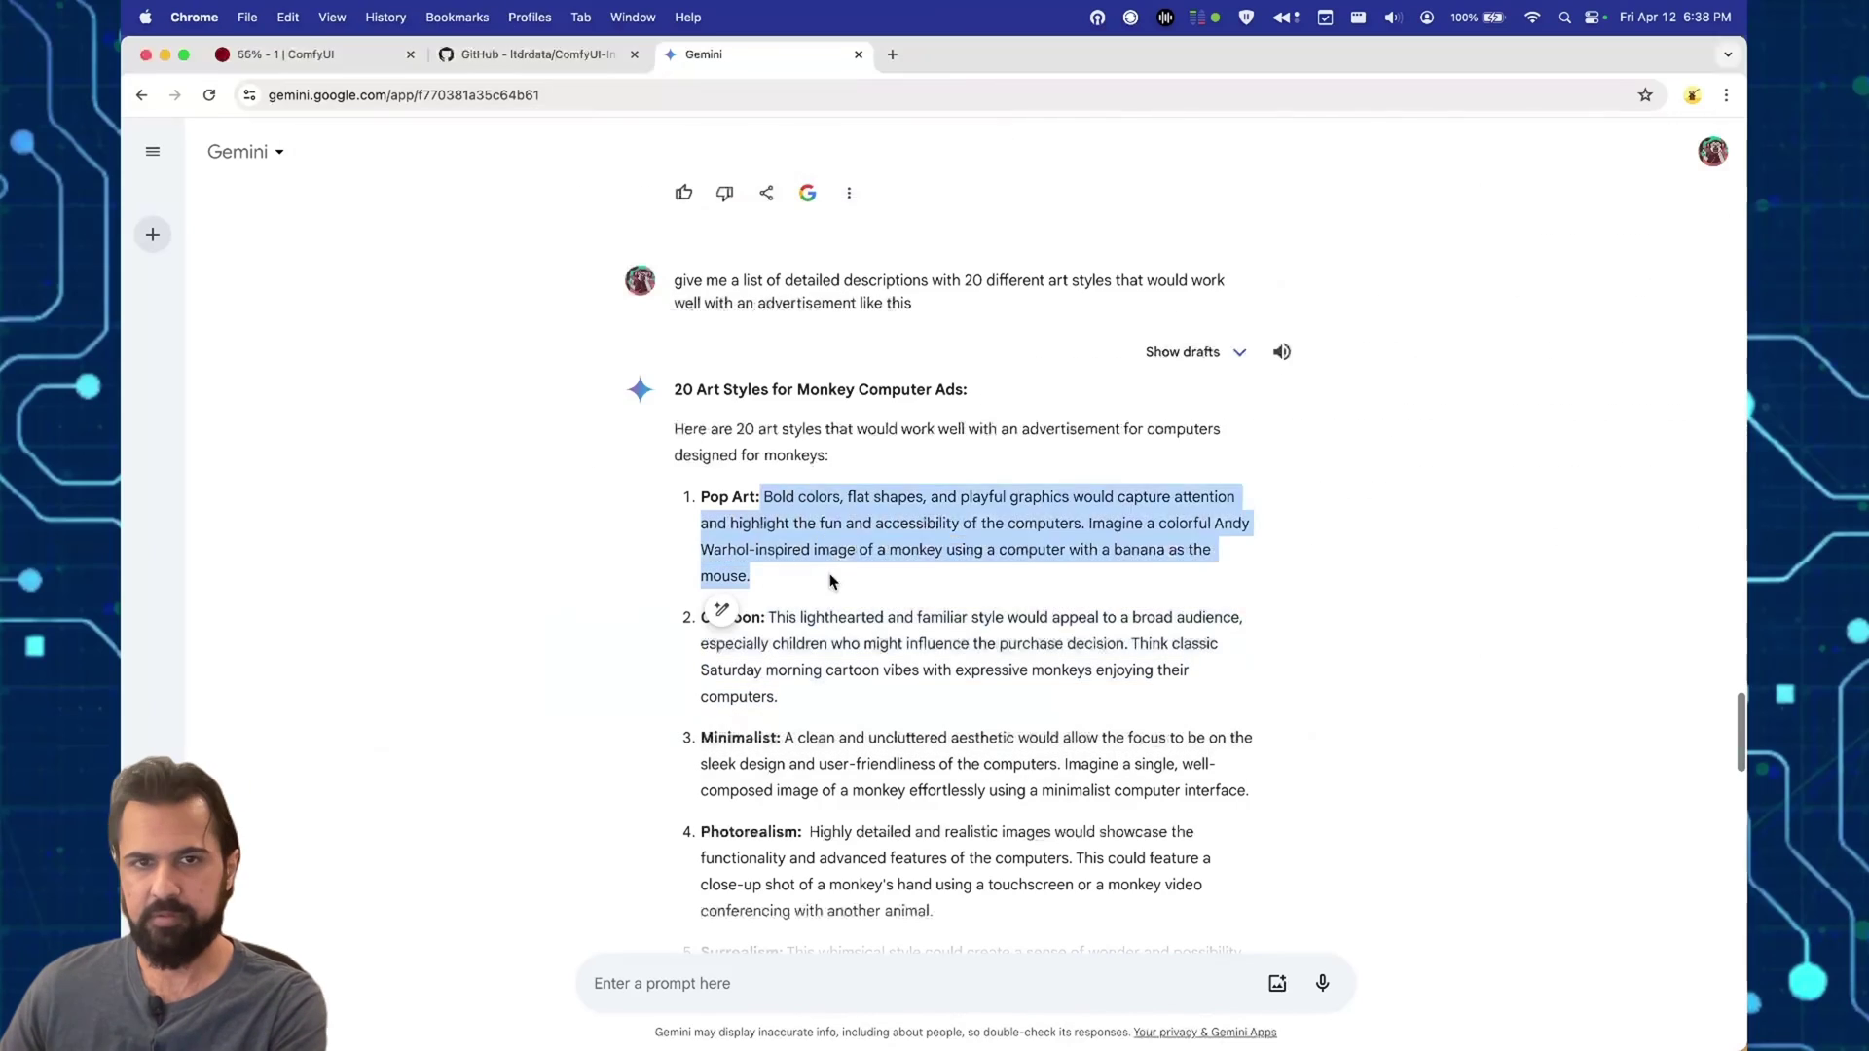
pyautogui.press('super+Tab')
pyautogui.write('Bold colors, flat shapes, and playful graphics would capture attention and highlight the fun and accessibility of the computers. Imagine a colorful Andy Warhol-inspired image of a monkey using a computer with a banana as the mouse.')
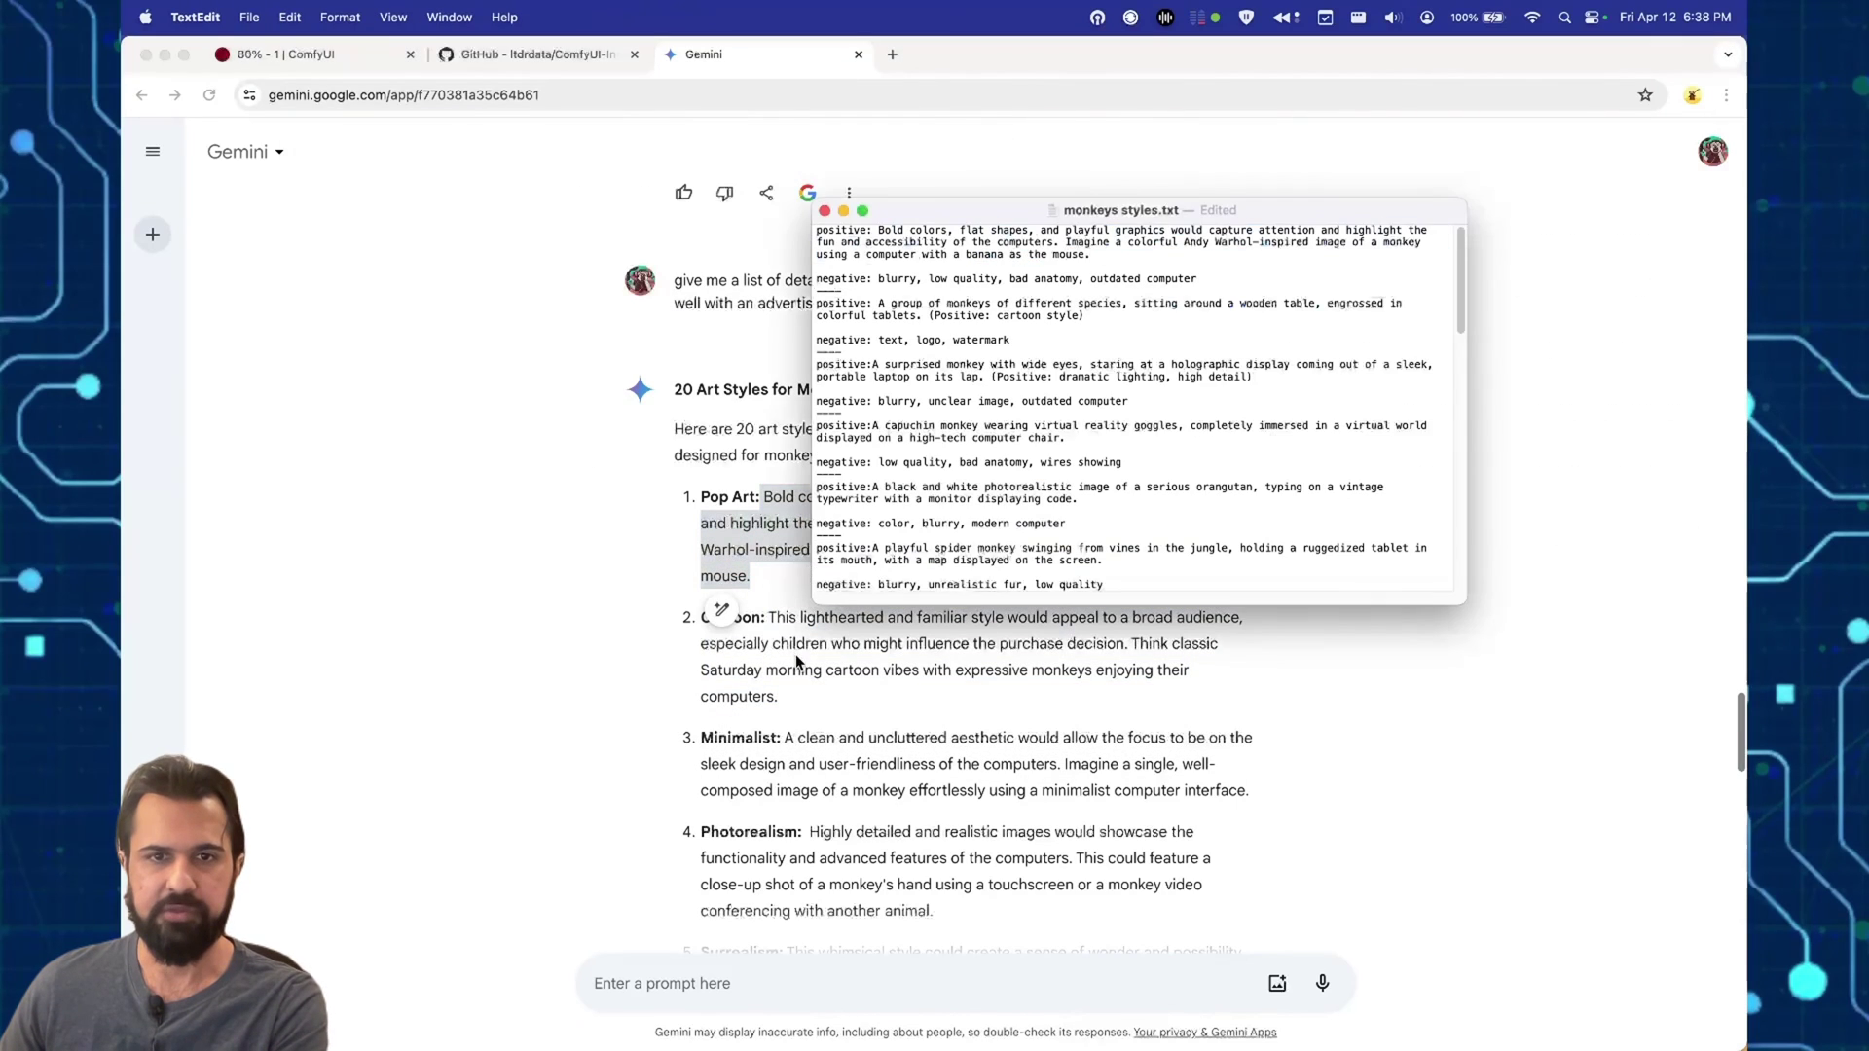
pyautogui.press('super+Tab')
pyautogui.moveTo(769, 617); pyautogui.dragTo(779, 698)
pyautogui.press('super+c')
pyautogui.press('super+Tab')
pyautogui.moveTo(879, 302); pyautogui.dragTo(1110, 320)
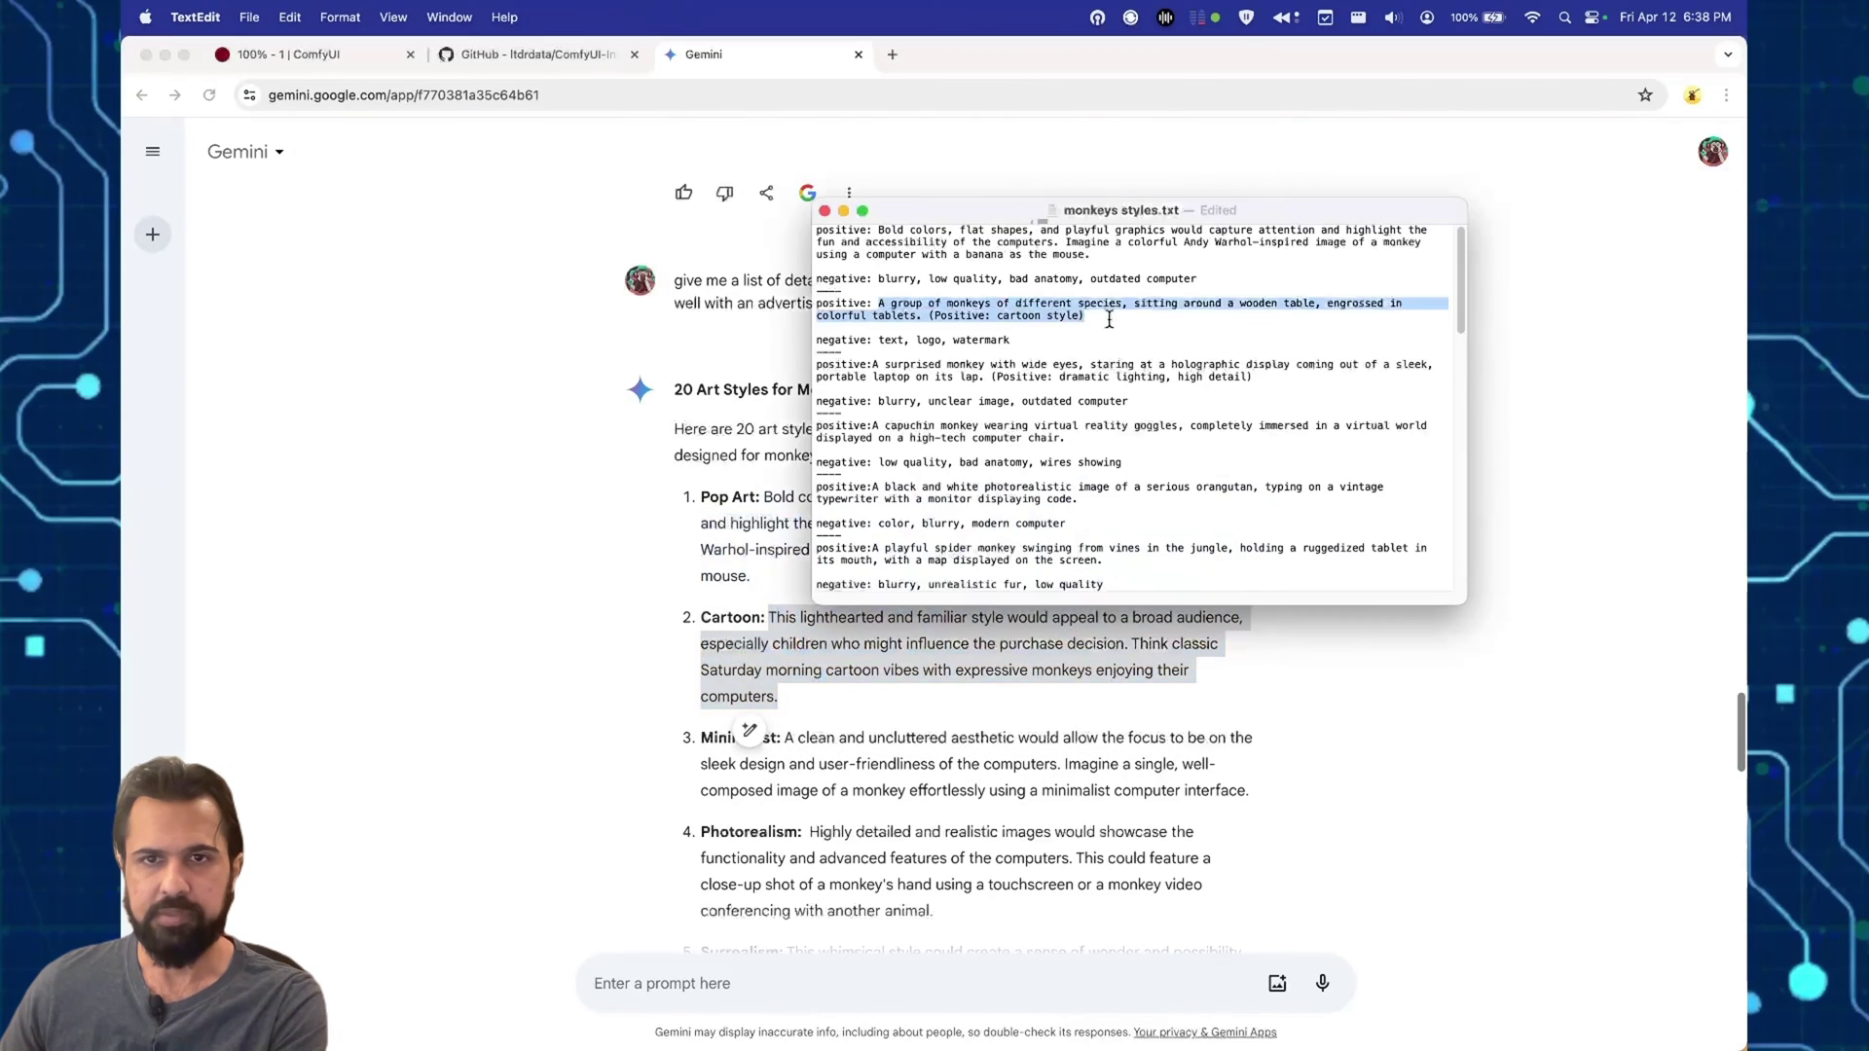
pyautogui.press('super+v')
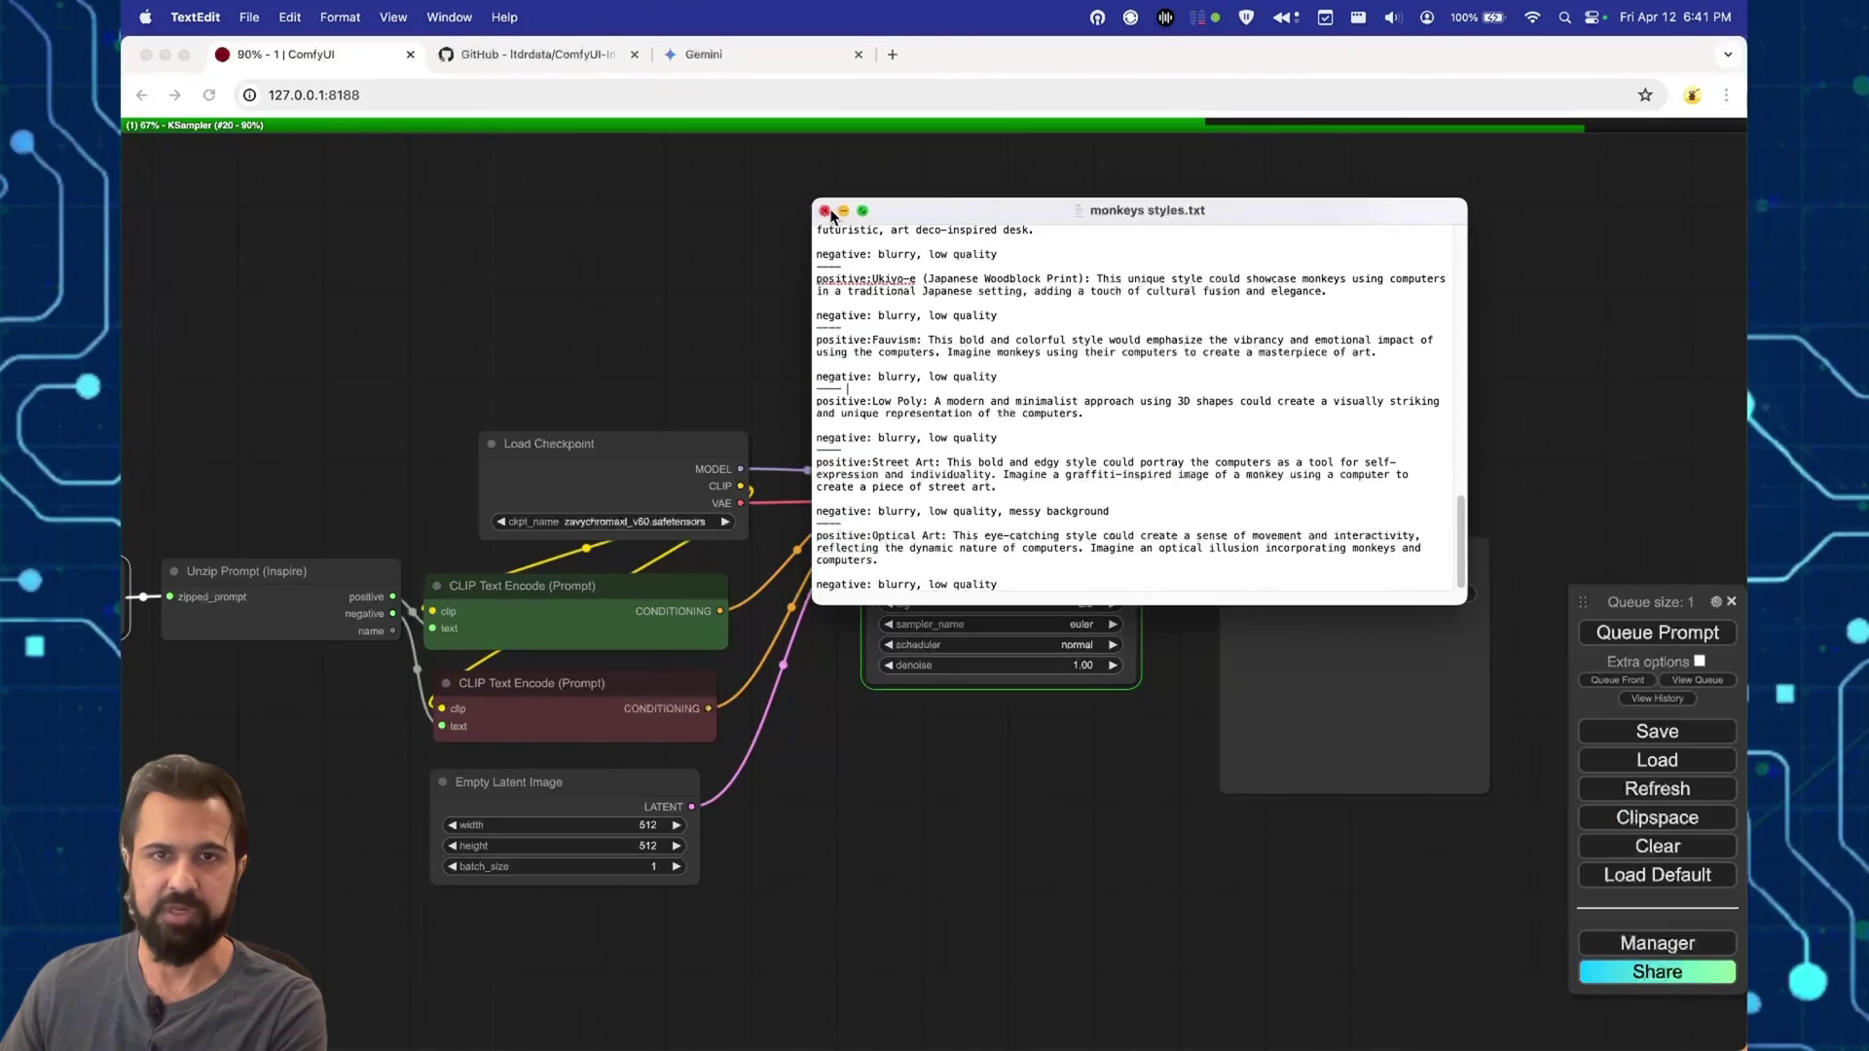
# Step: Select the first positive prompt paragraph and close the monkeys styles.txt window
pyautogui.click(826, 211)
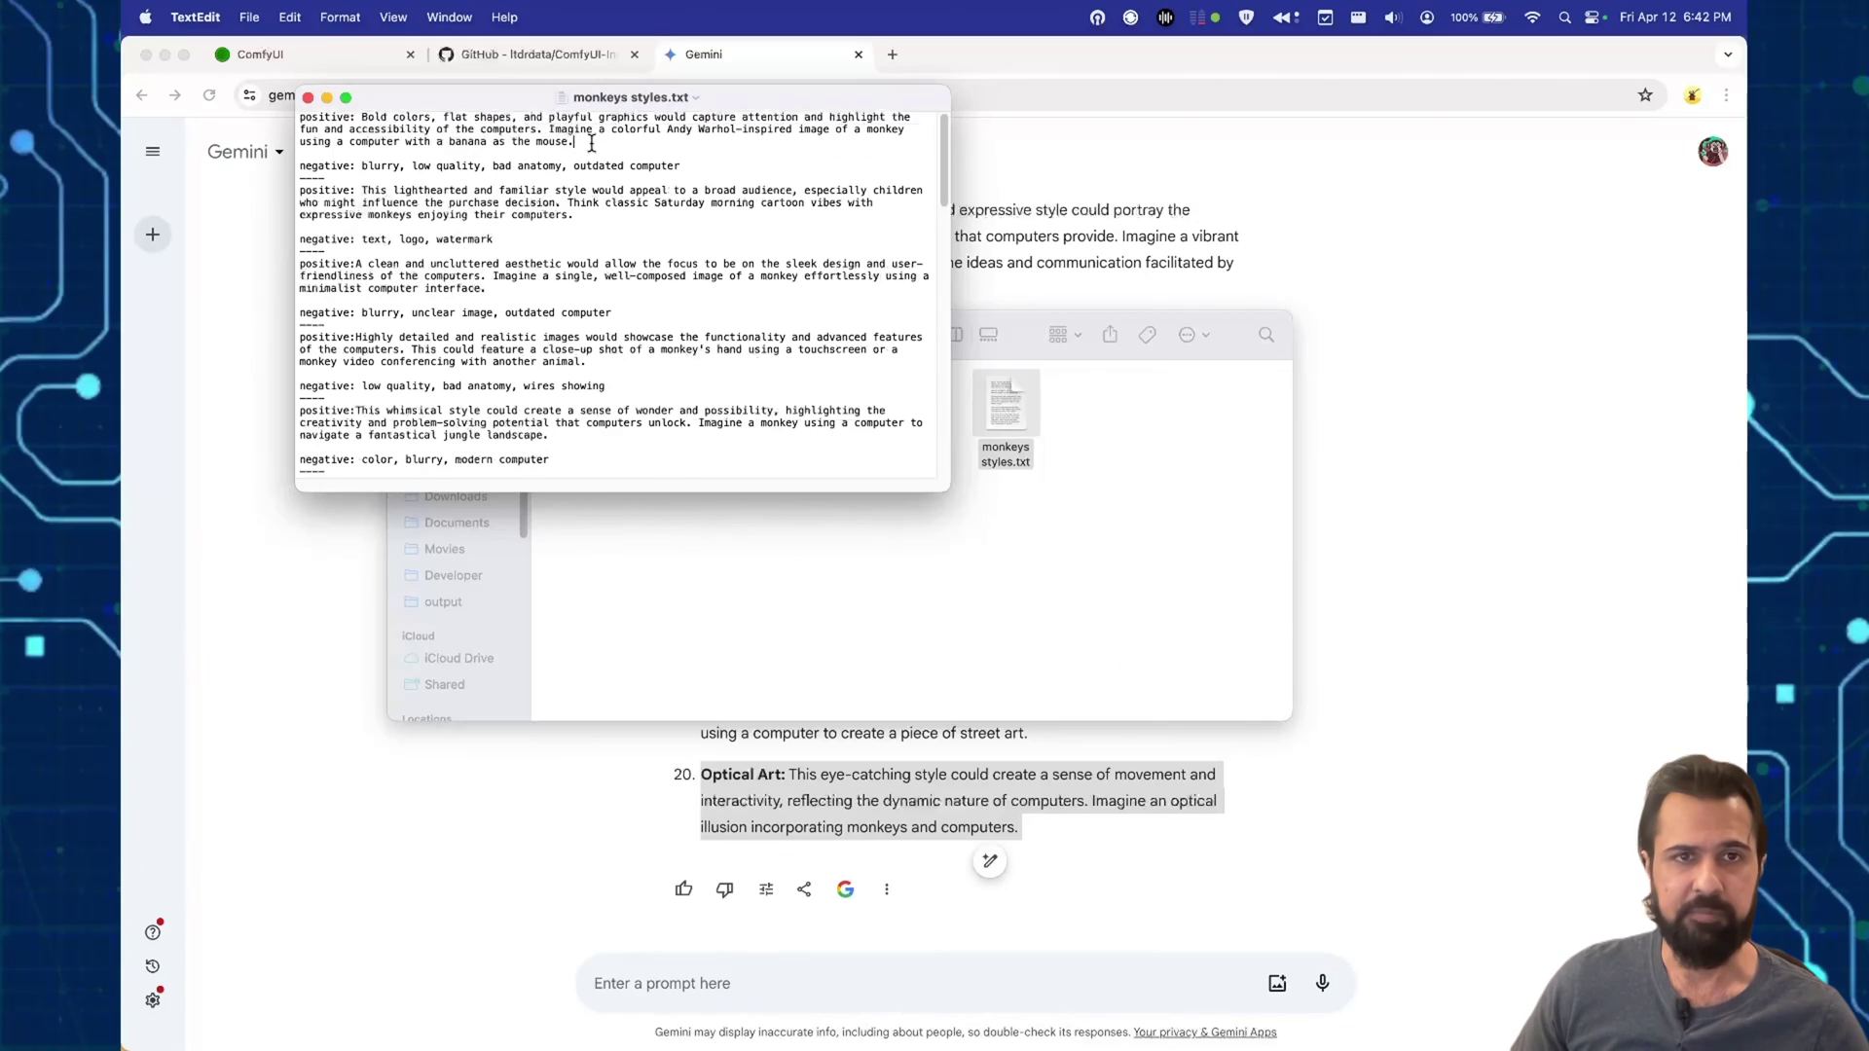
pyautogui.tripleClick(320, 118)
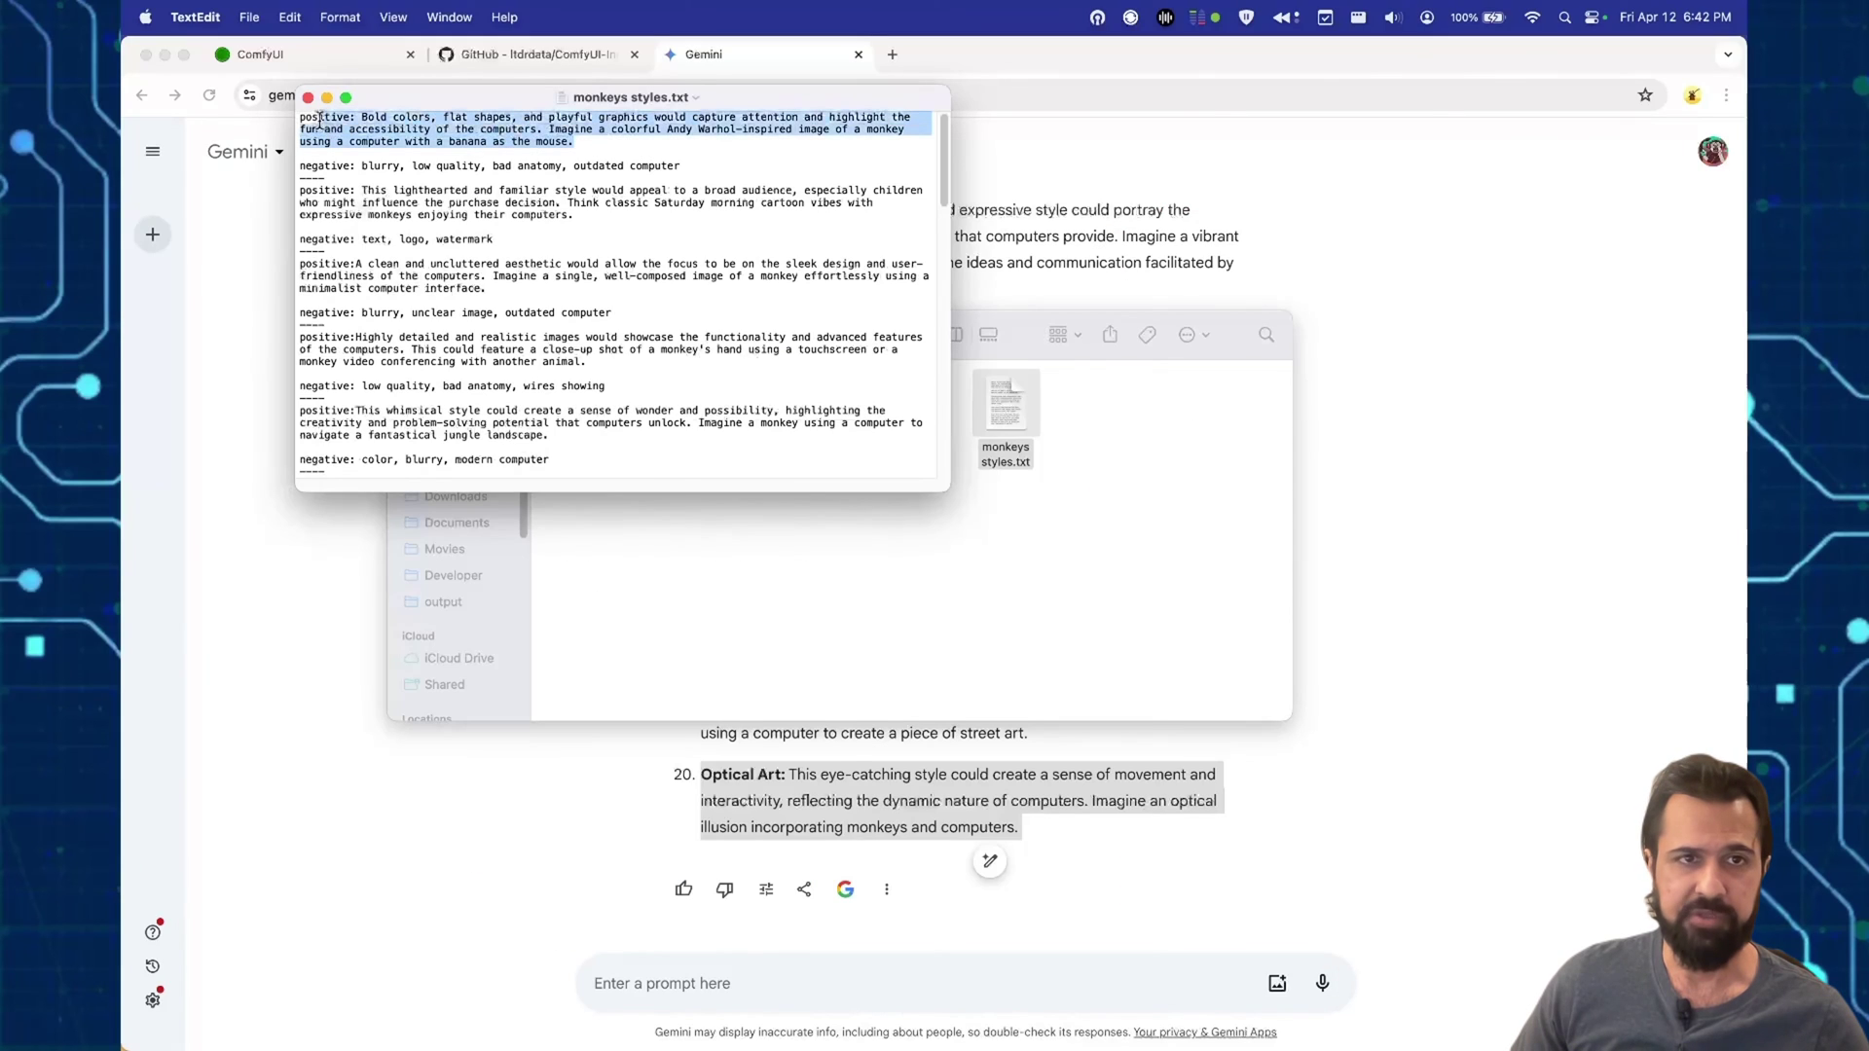
pyautogui.click(307, 97)
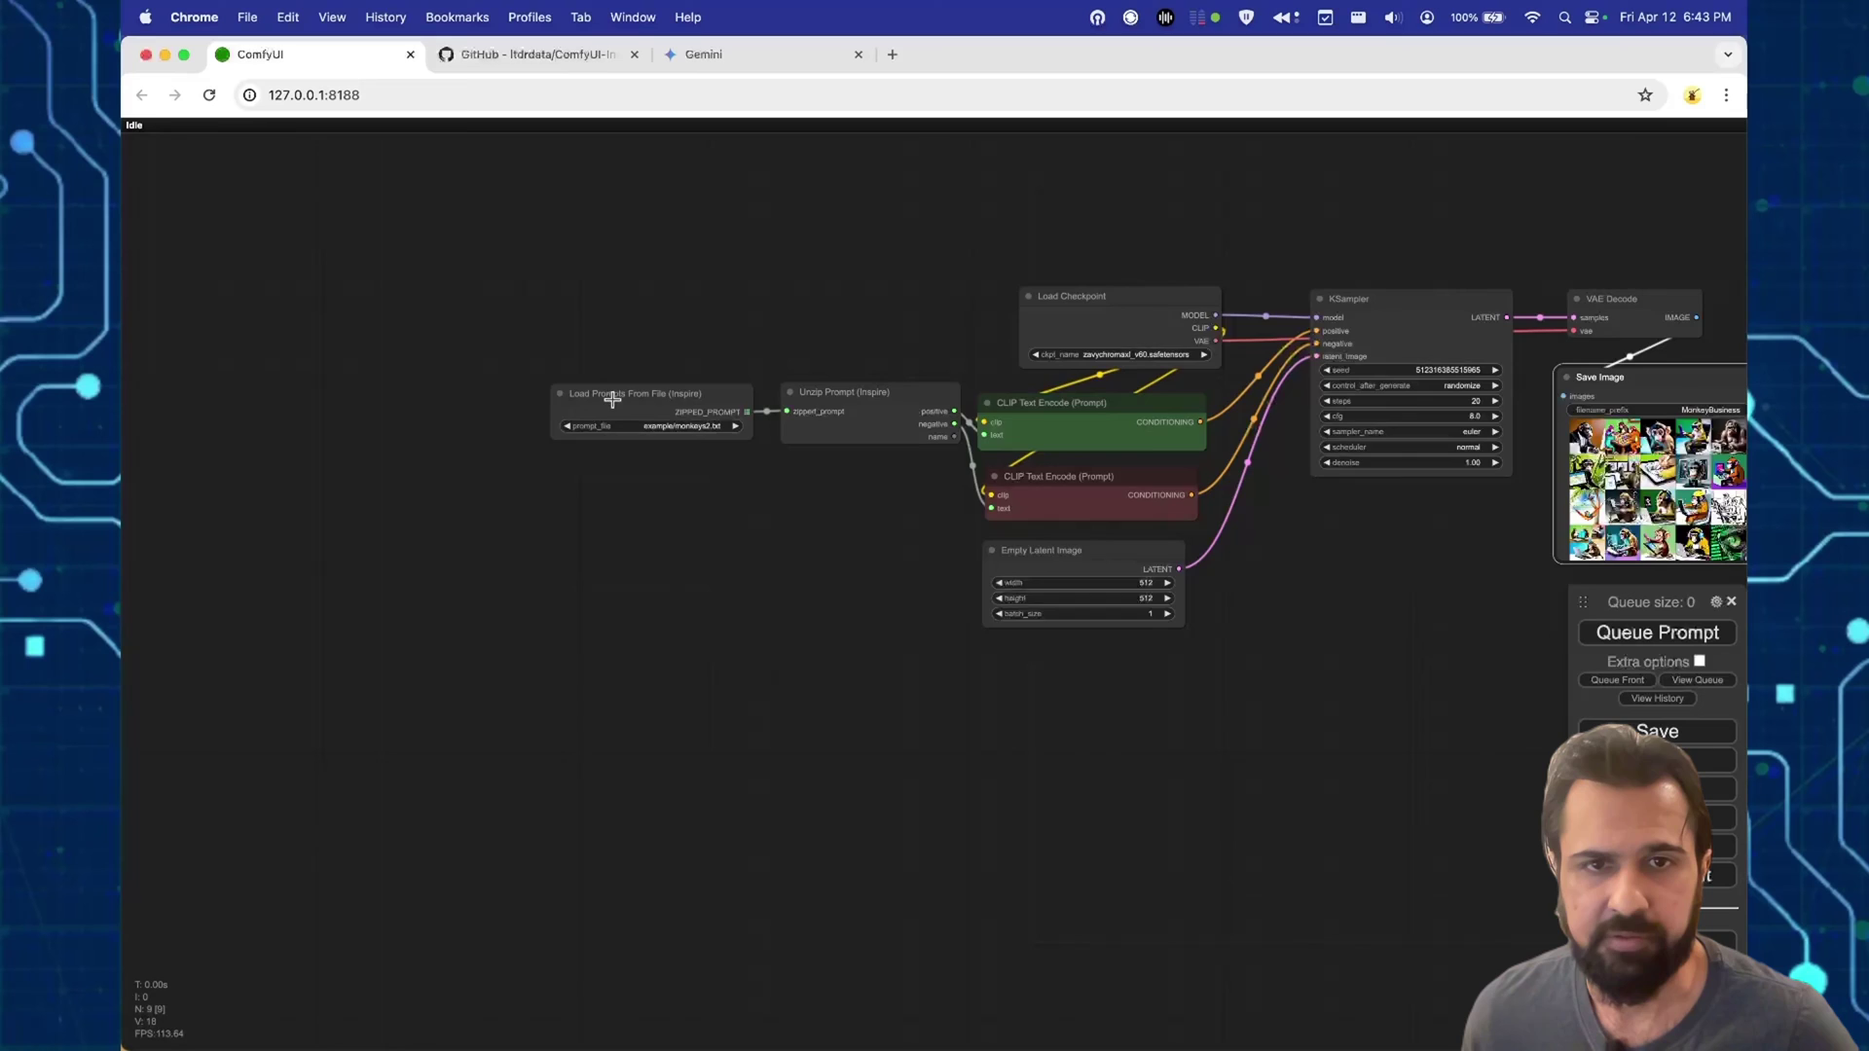
# Step: Duplicate the prompt loader, Unzip Prompt and positive CLIP Text Encode nodes
pyautogui.moveTo(575, 351); pyautogui.dragTo(668, 367)
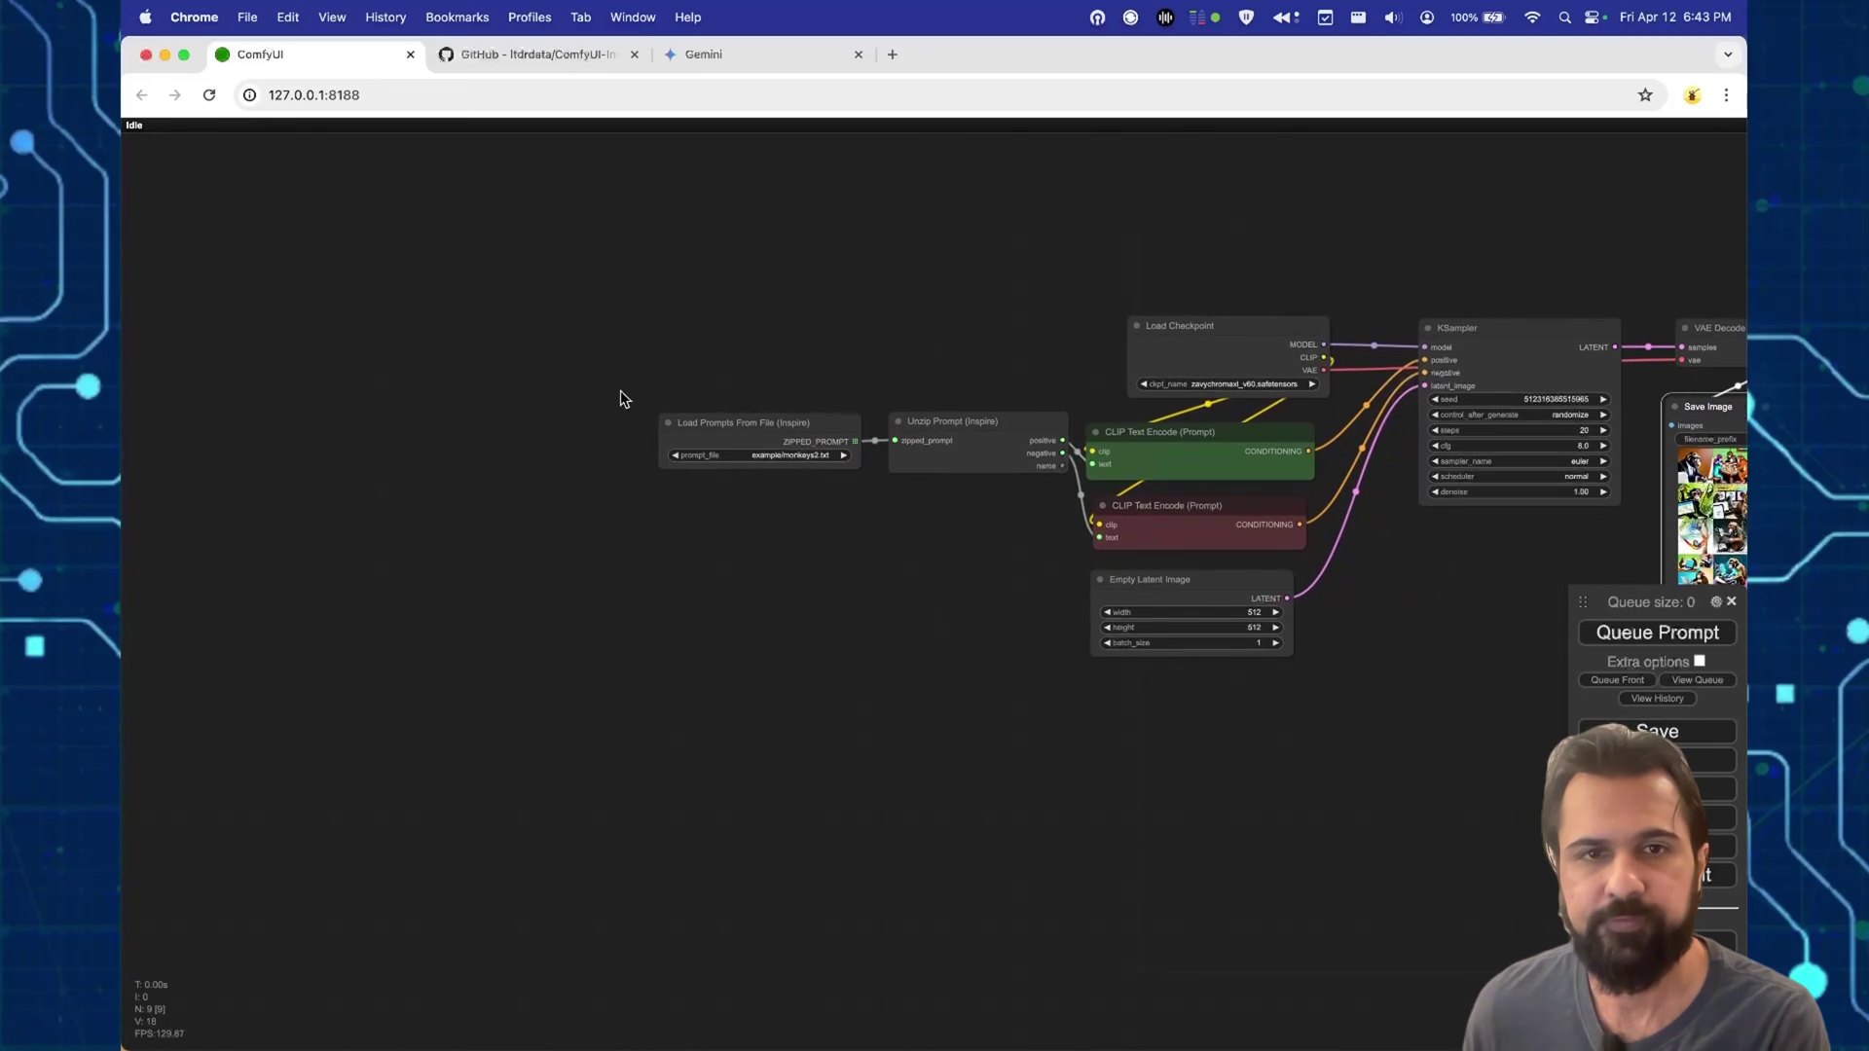
pyautogui.moveTo(1115, 460); pyautogui.dragTo(1109, 463)
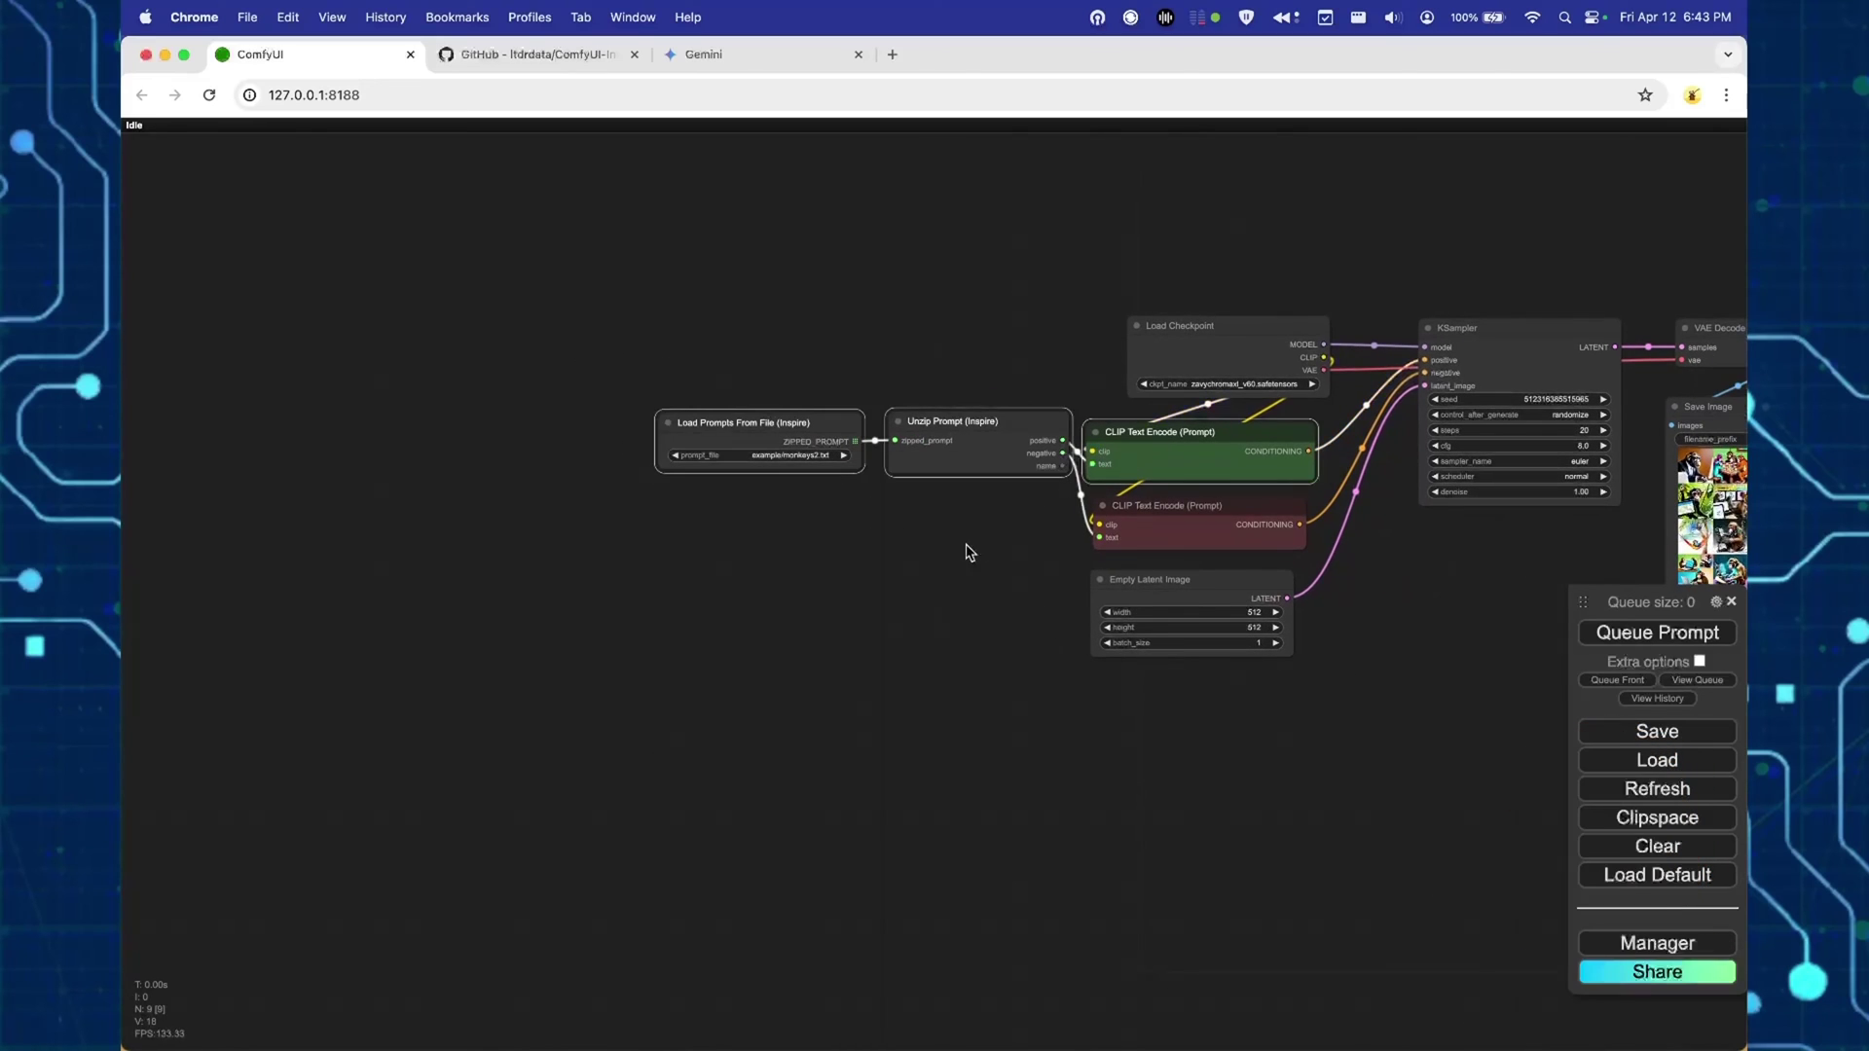
pyautogui.hotkey('ctrl', 'c')
pyautogui.hotkey('ctrl', 'shift', 'v')
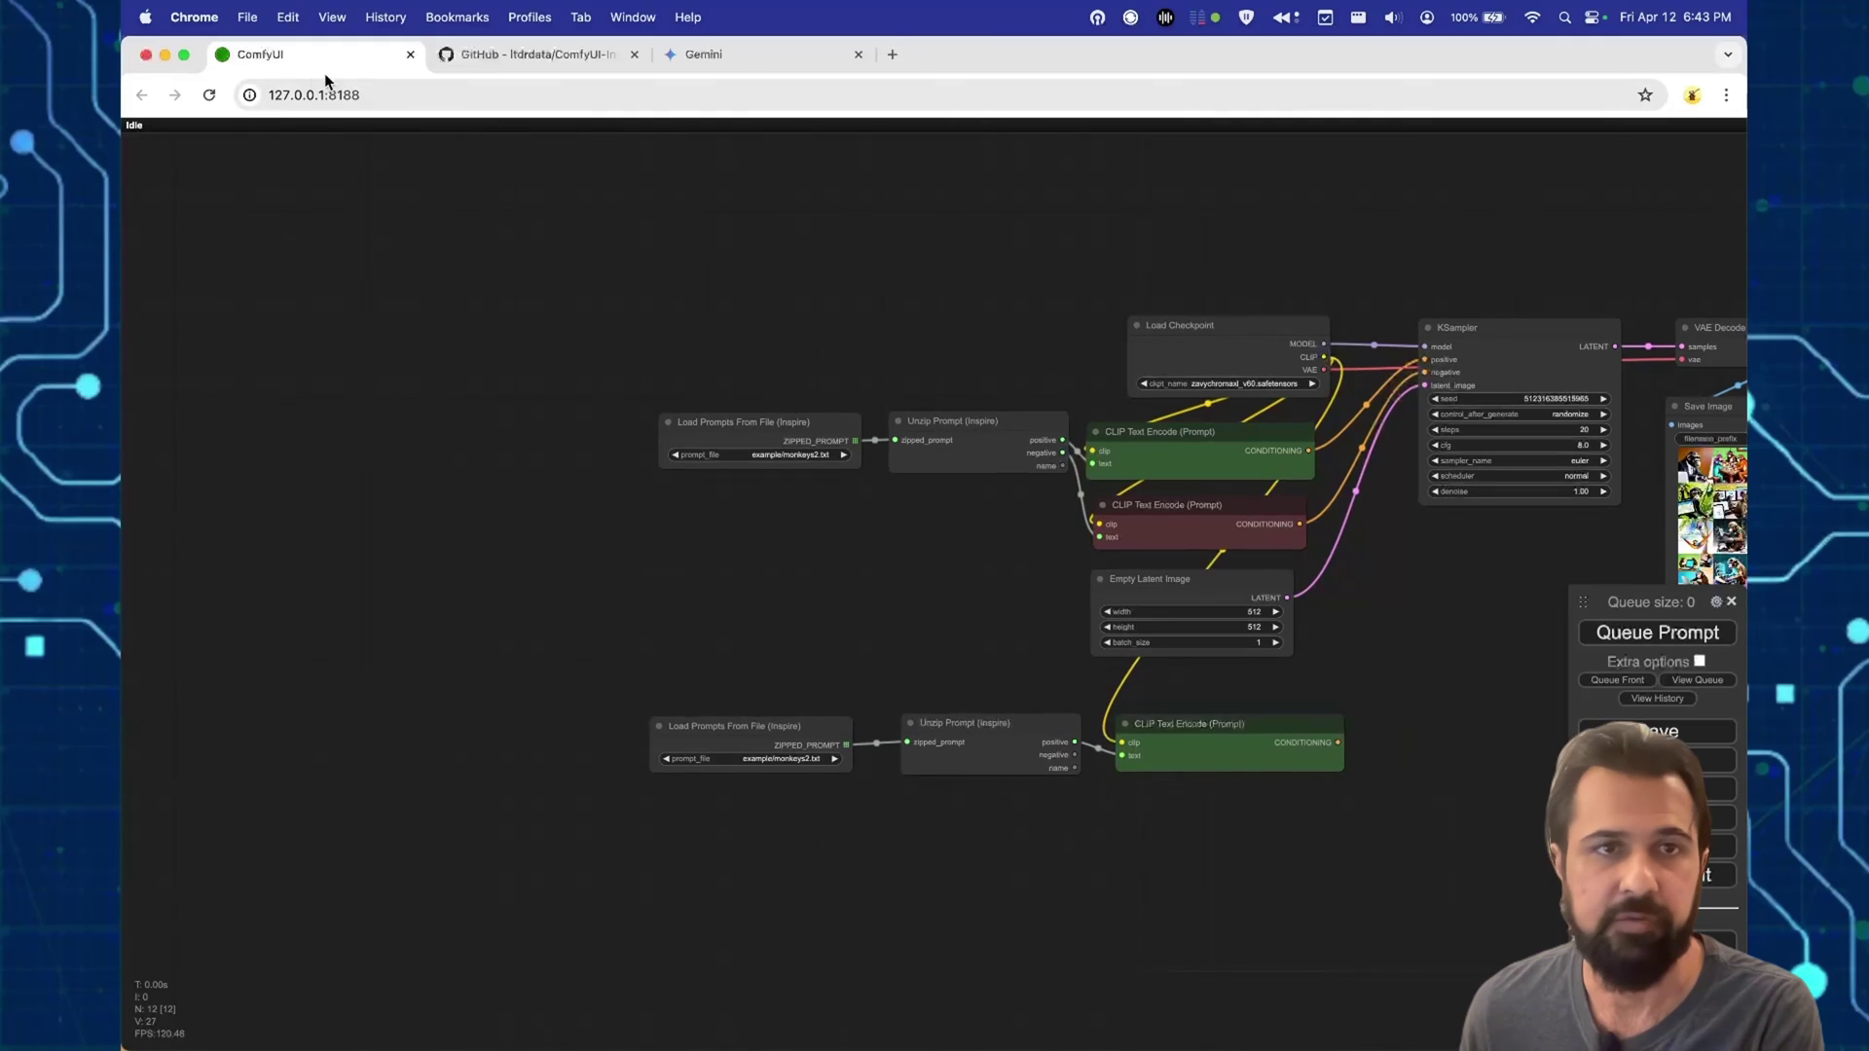
# Step: Reload and set the copied loader's prompt_file to example/monkeys styles.txt
pyautogui.click(209, 95)
pyautogui.scroll(5, 894, 664)
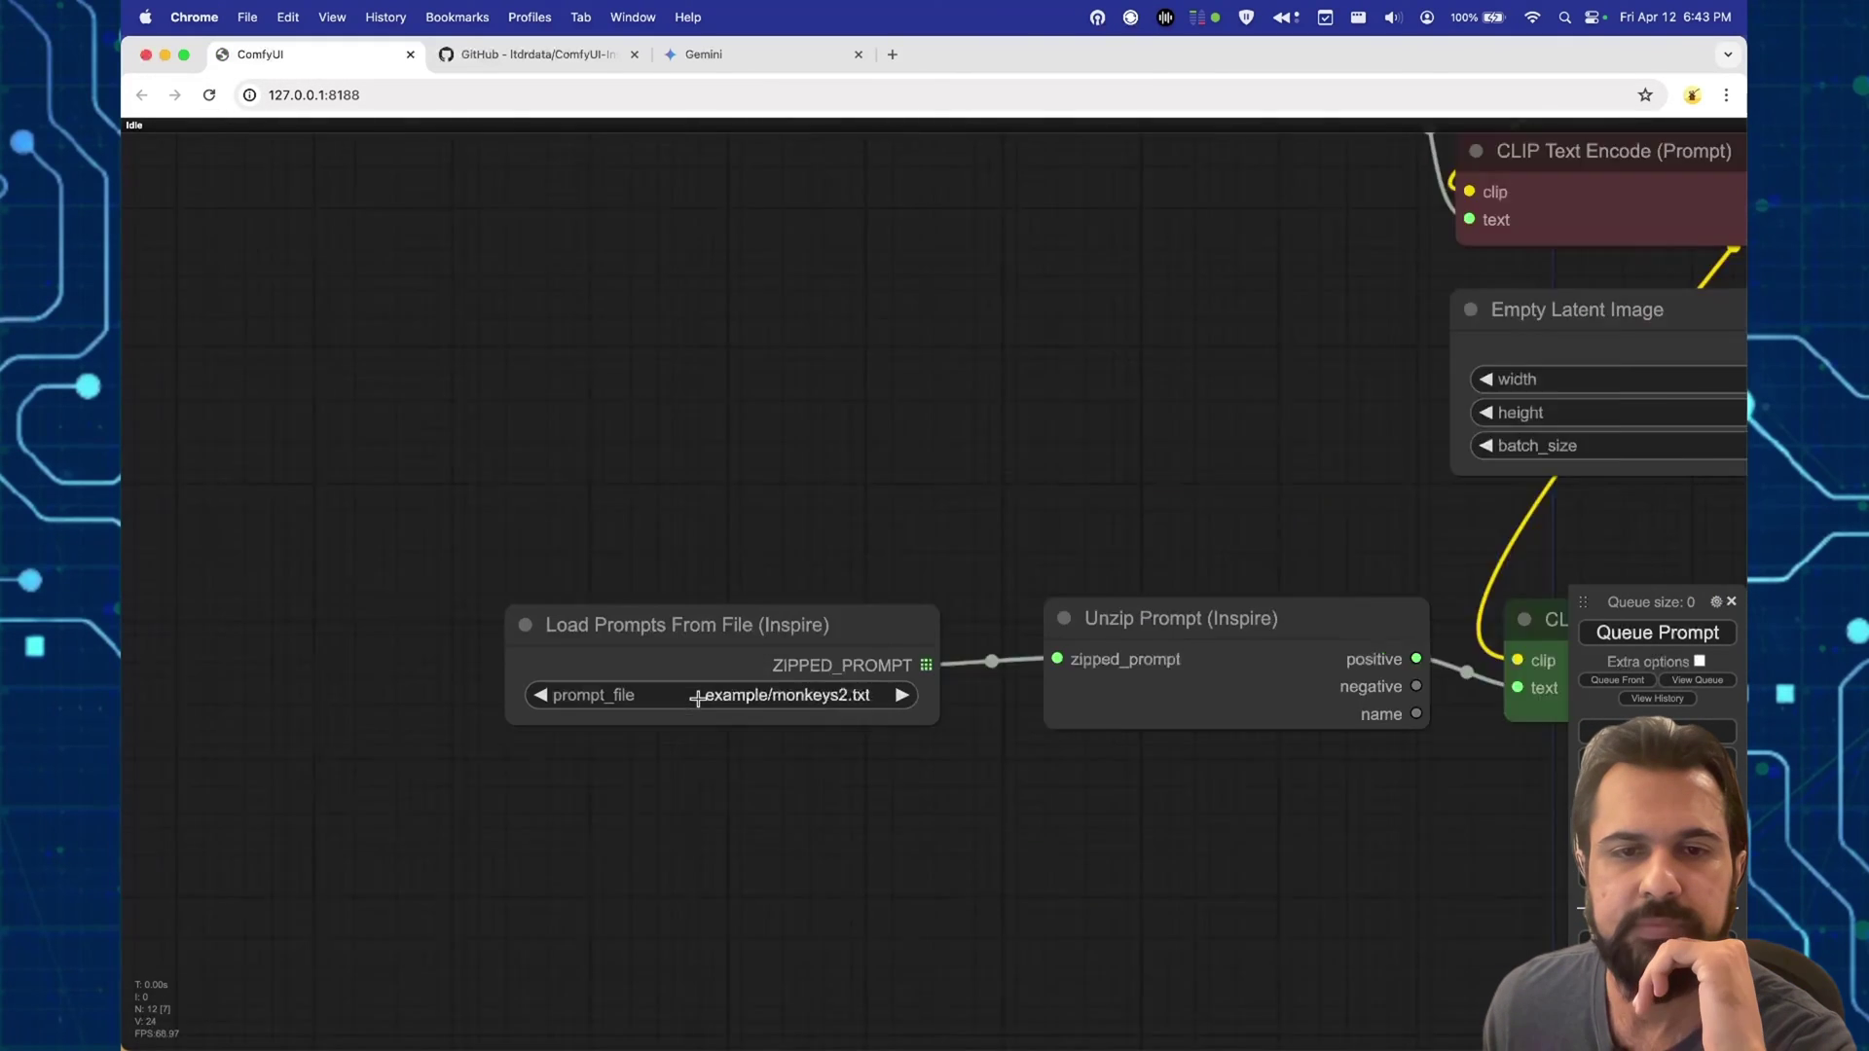
pyautogui.click(818, 694)
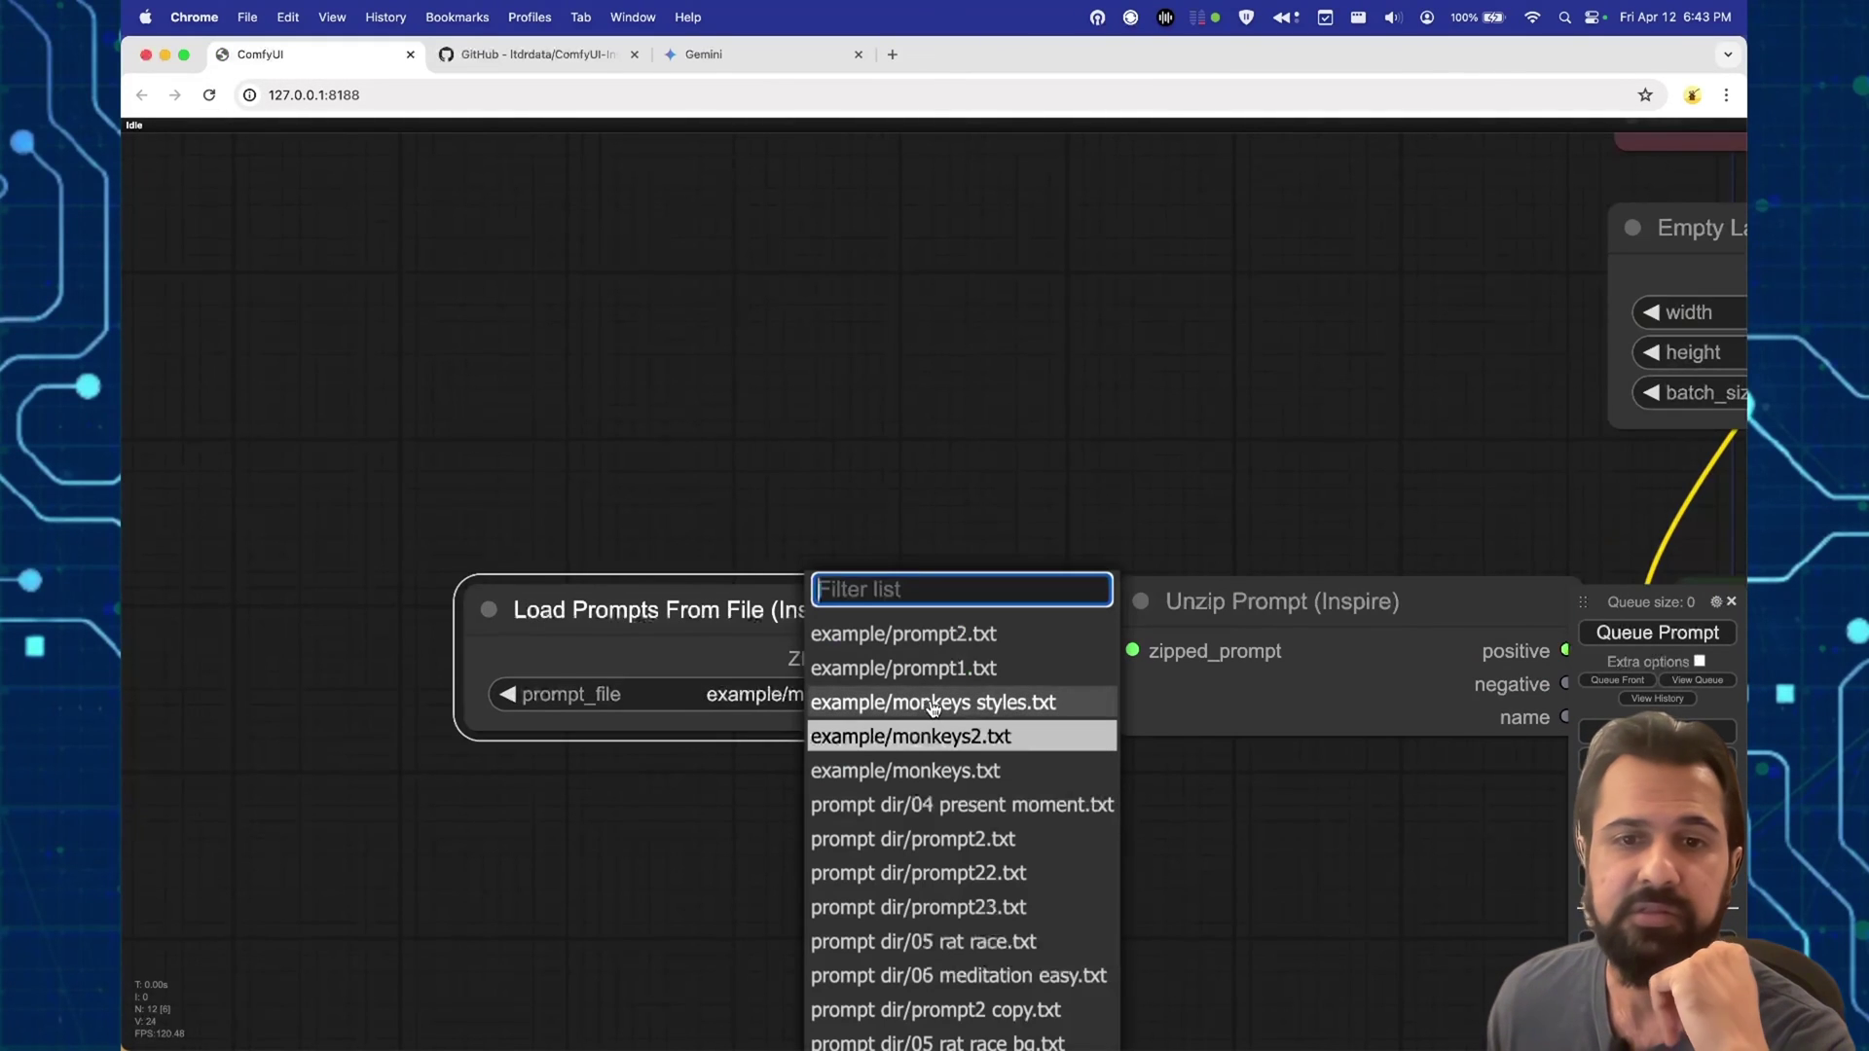
pyautogui.click(932, 708)
pyautogui.scroll(-3, 695, 686)
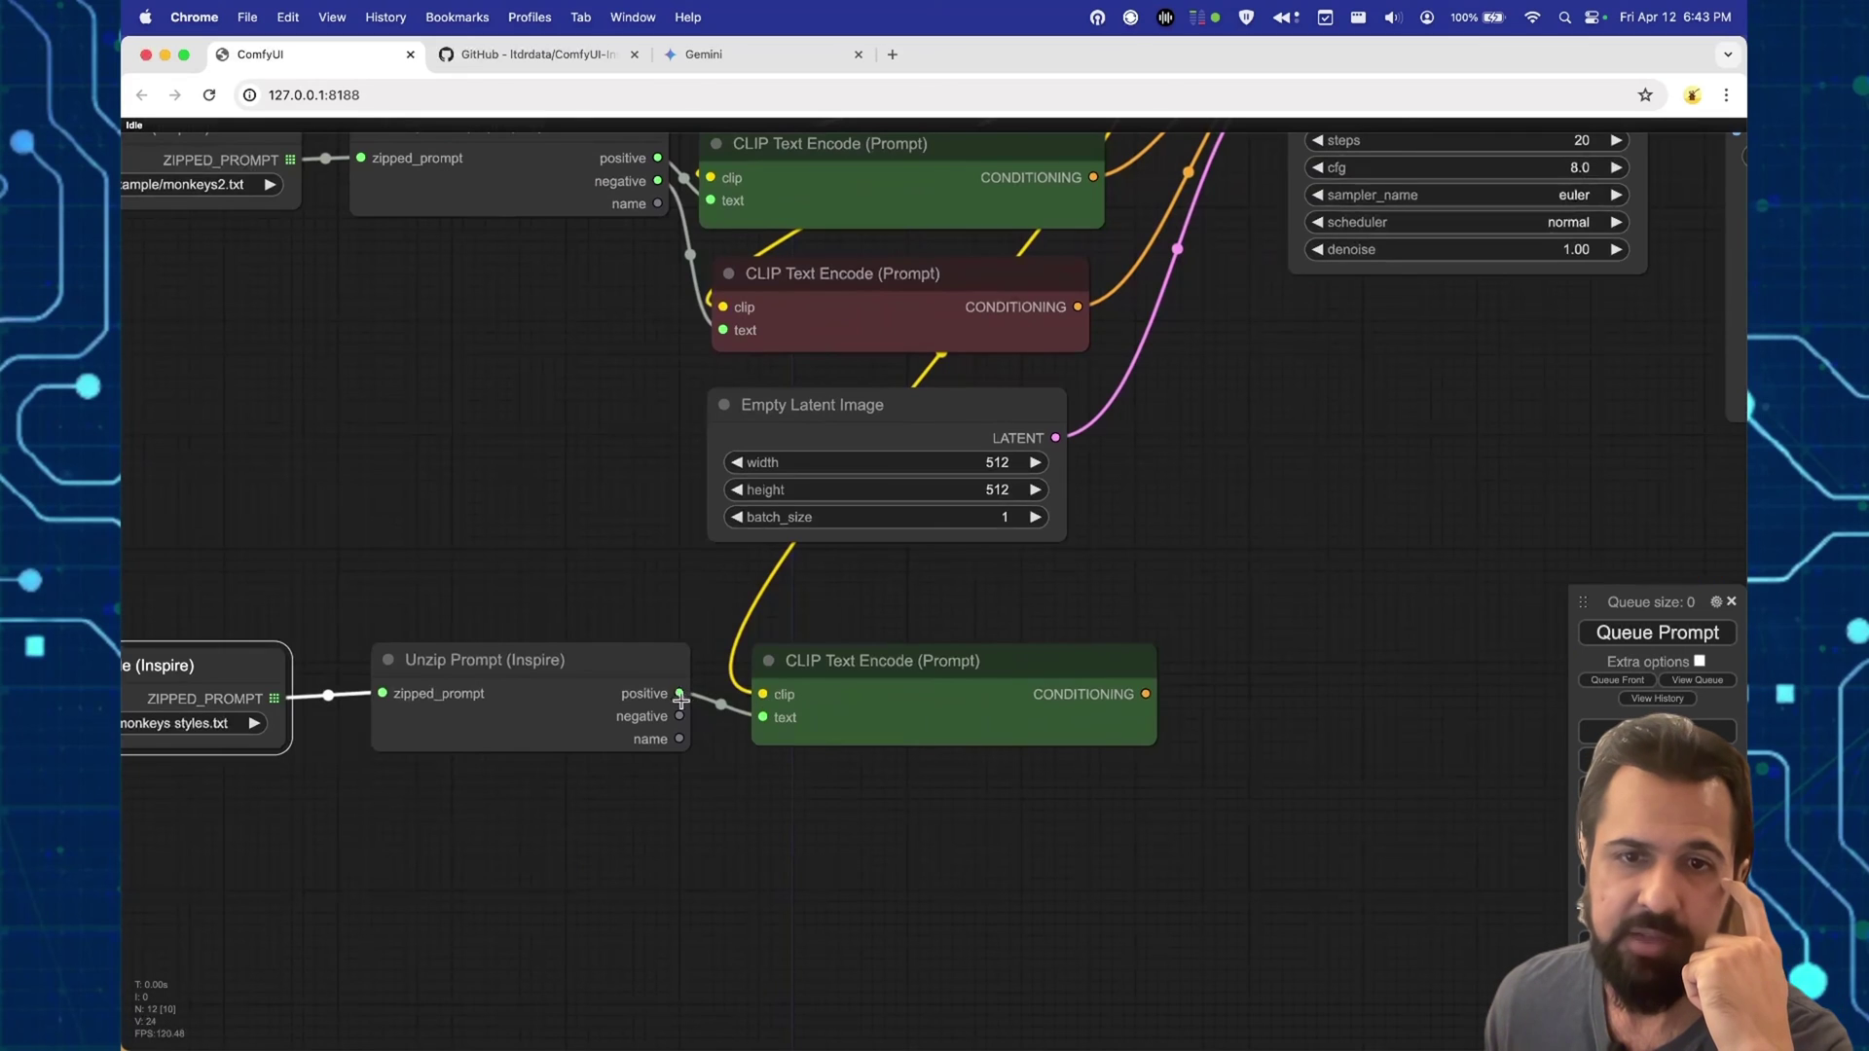
pyautogui.moveTo(1100, 589); pyautogui.dragTo(1519, 642)
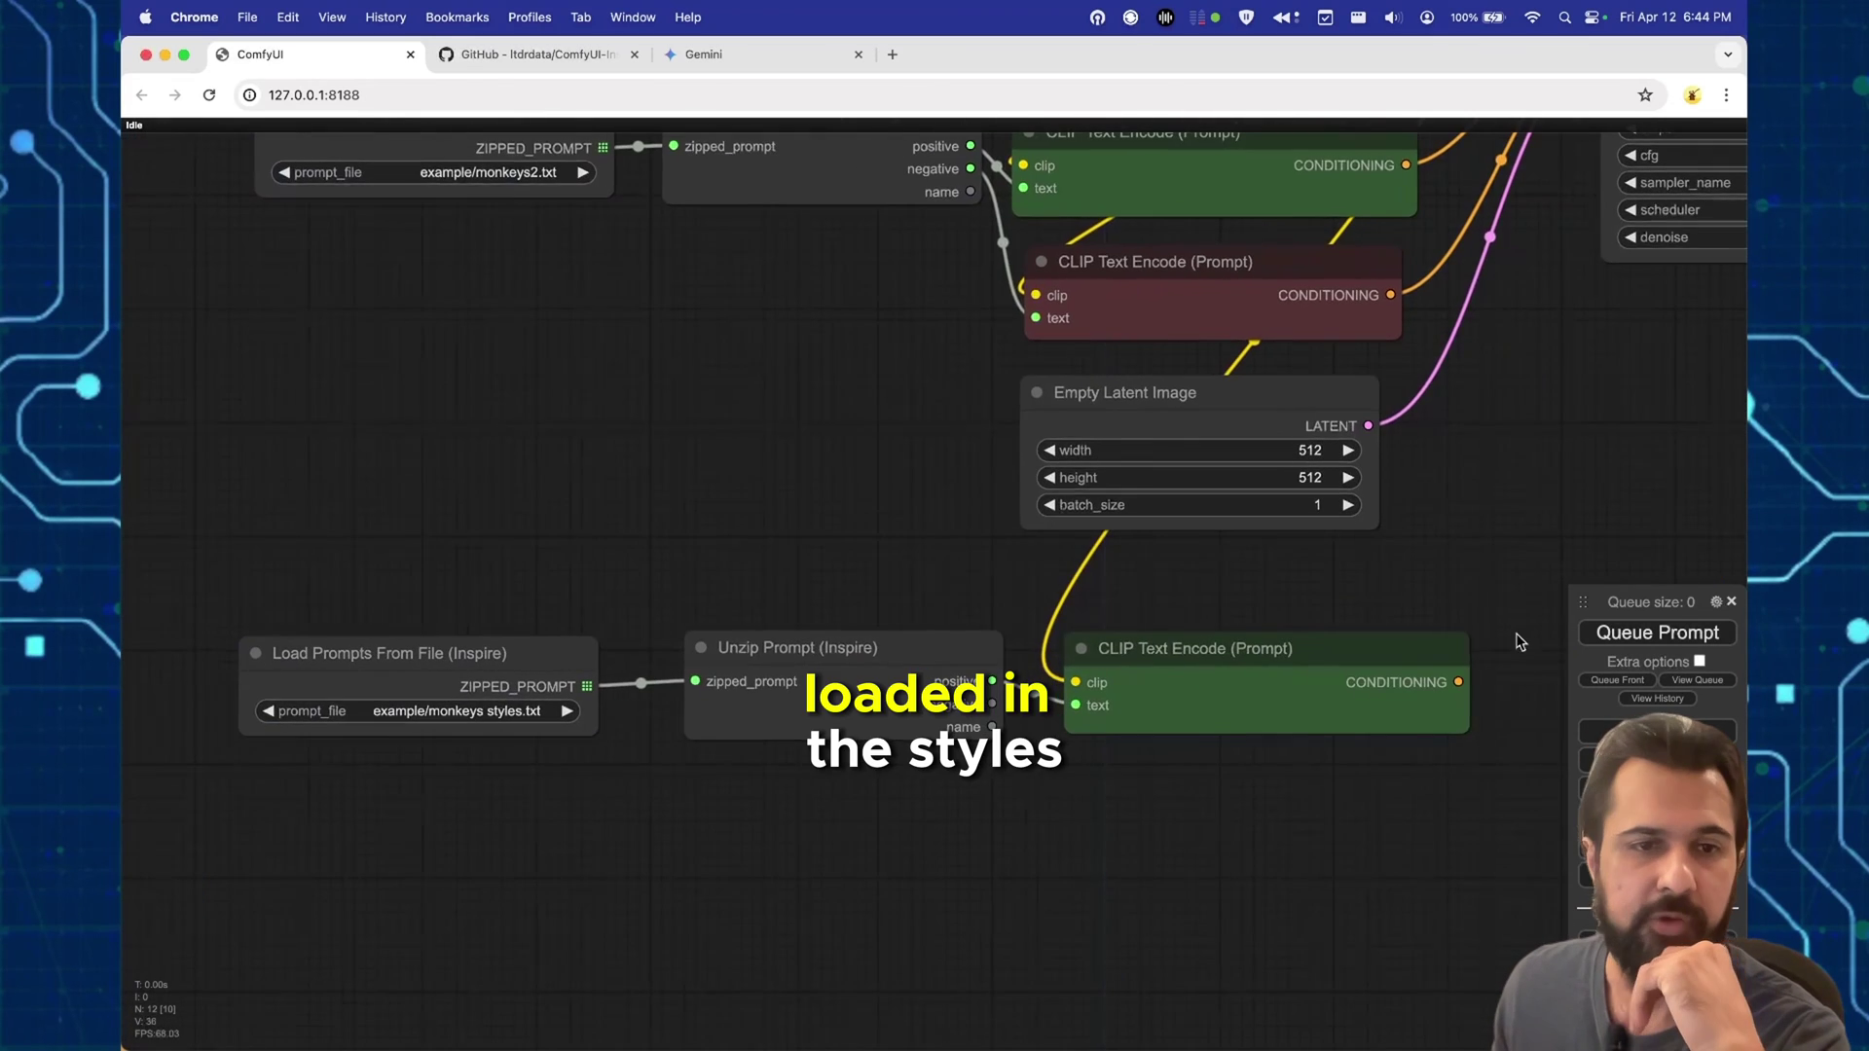
# Step: Position the Styles encoder directly beneath the Subject encoder
pyautogui.moveTo(1121, 686); pyautogui.dragTo(464, 1003)
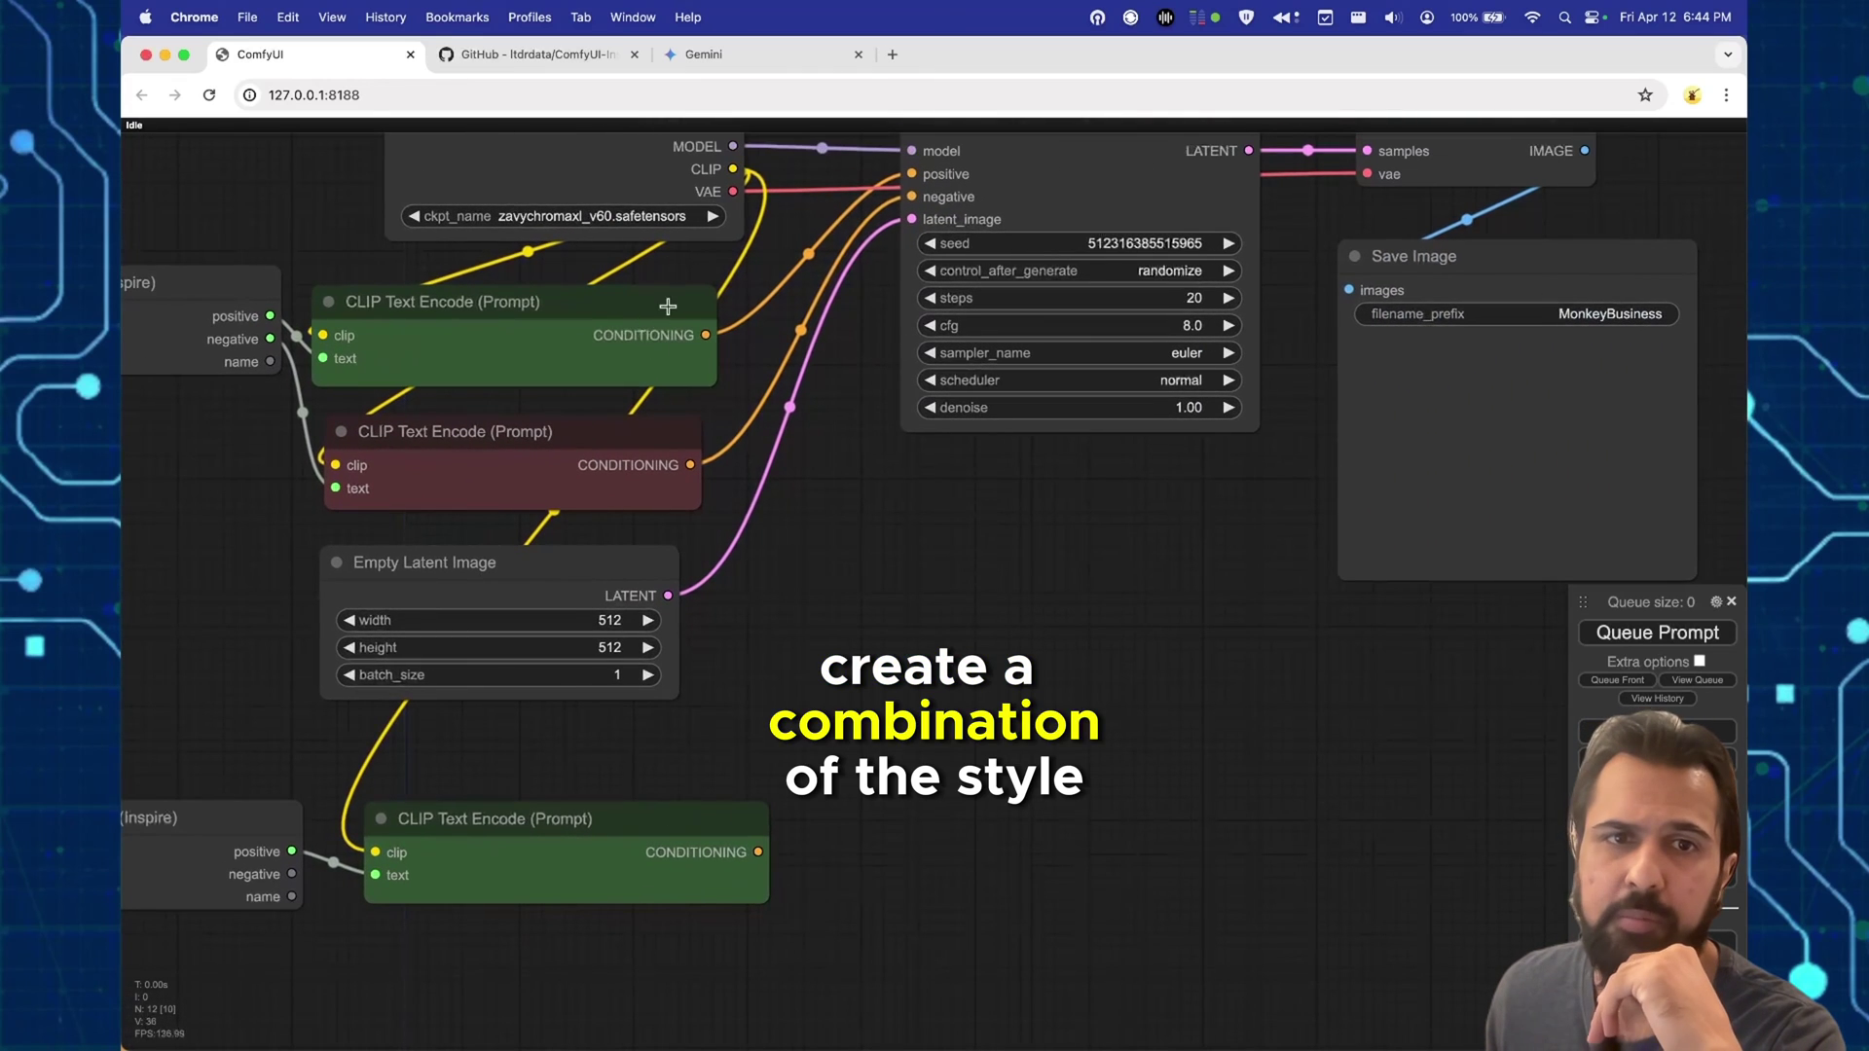
pyautogui.hotkey('ctrl', 'c')
pyautogui.hotkey('ctrl', 'v')
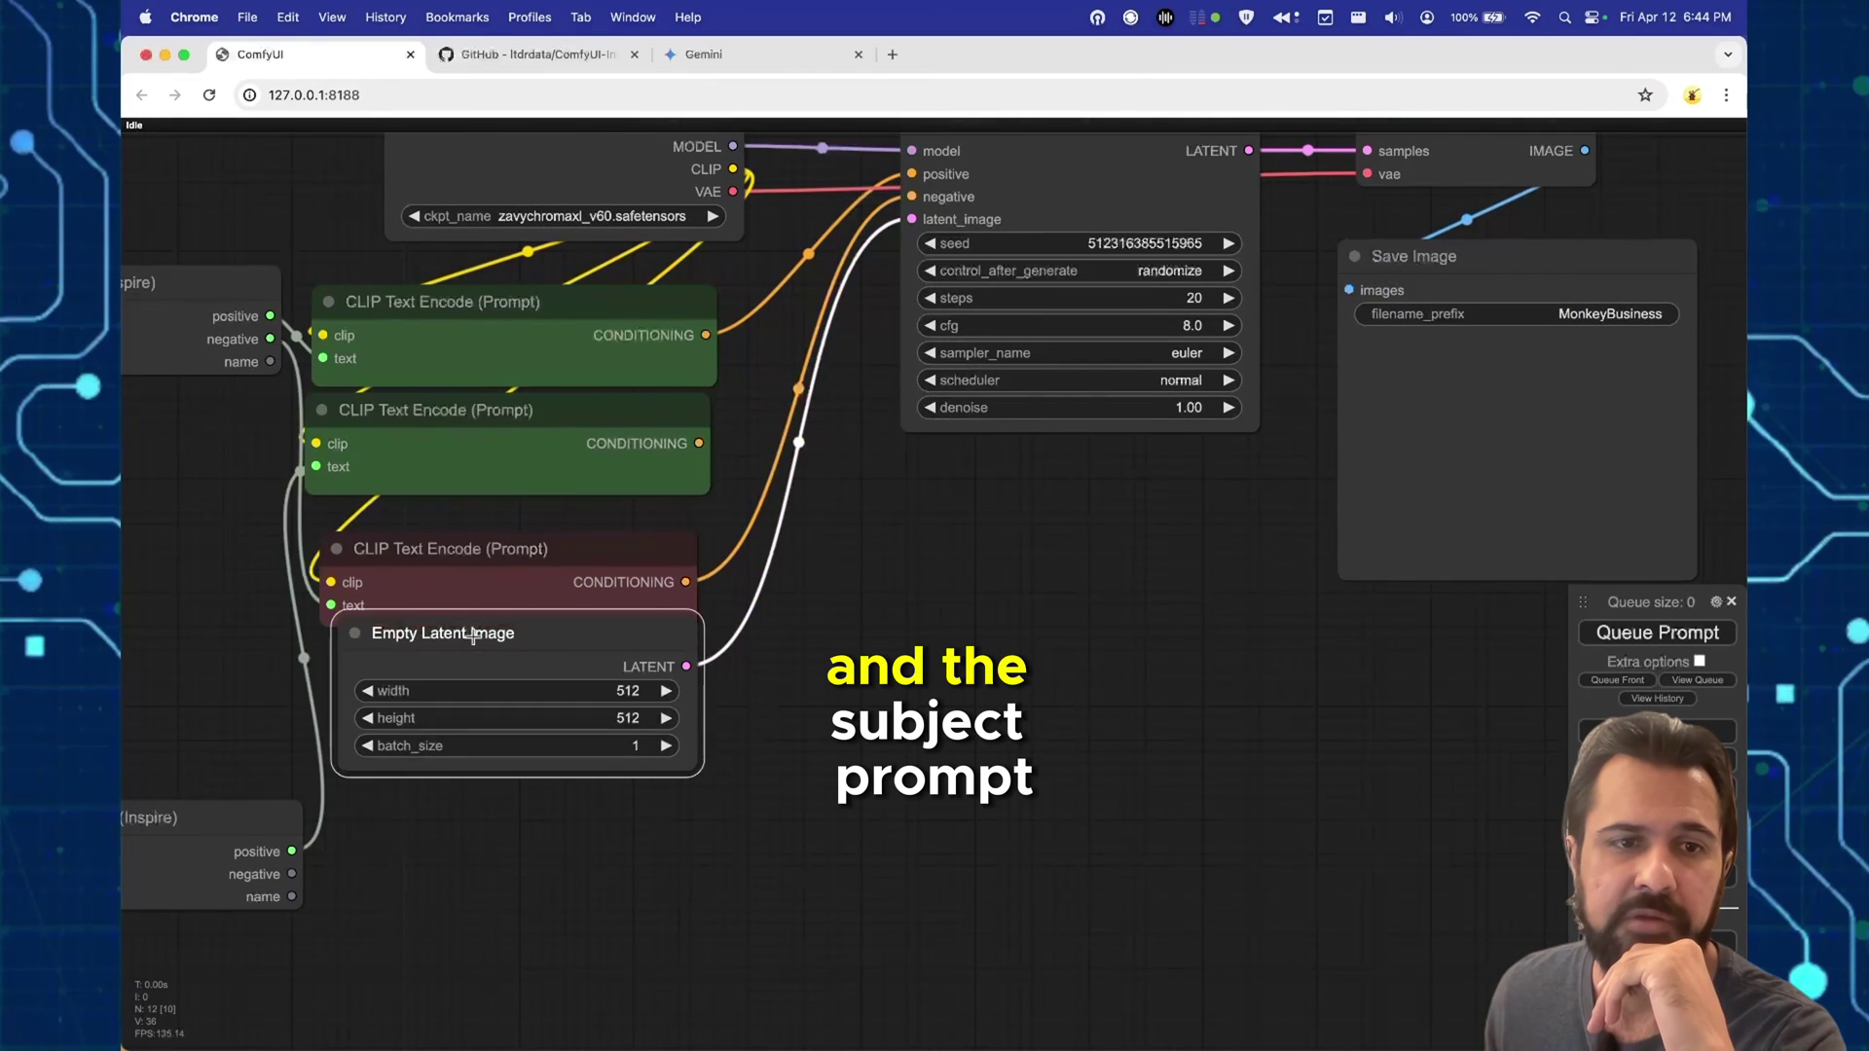
pyautogui.moveTo(480, 633); pyautogui.dragTo(465, 689)
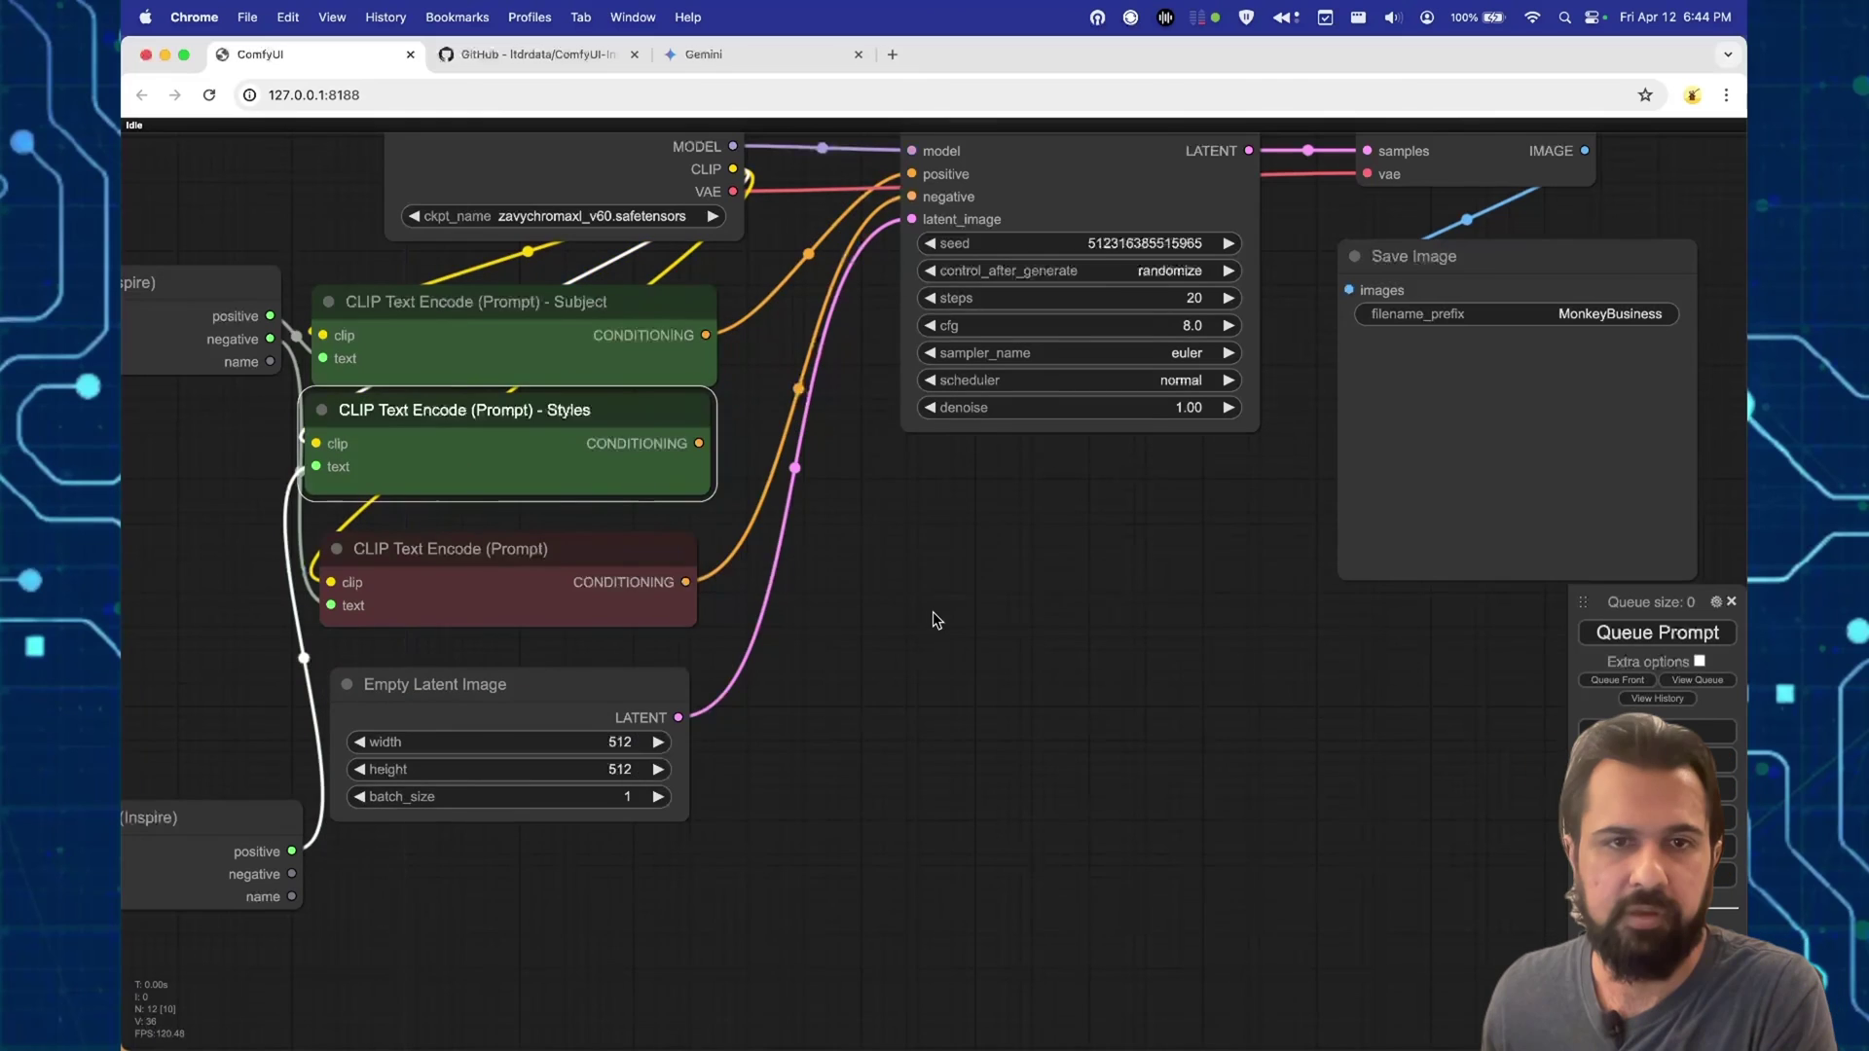
pyautogui.scroll(-3, 927, 612)
pyautogui.scroll(4, 927, 611)
# Step: Search 'concat' and add a Concat Conditionings node to the canvas
pyautogui.doubleClick(847, 584)
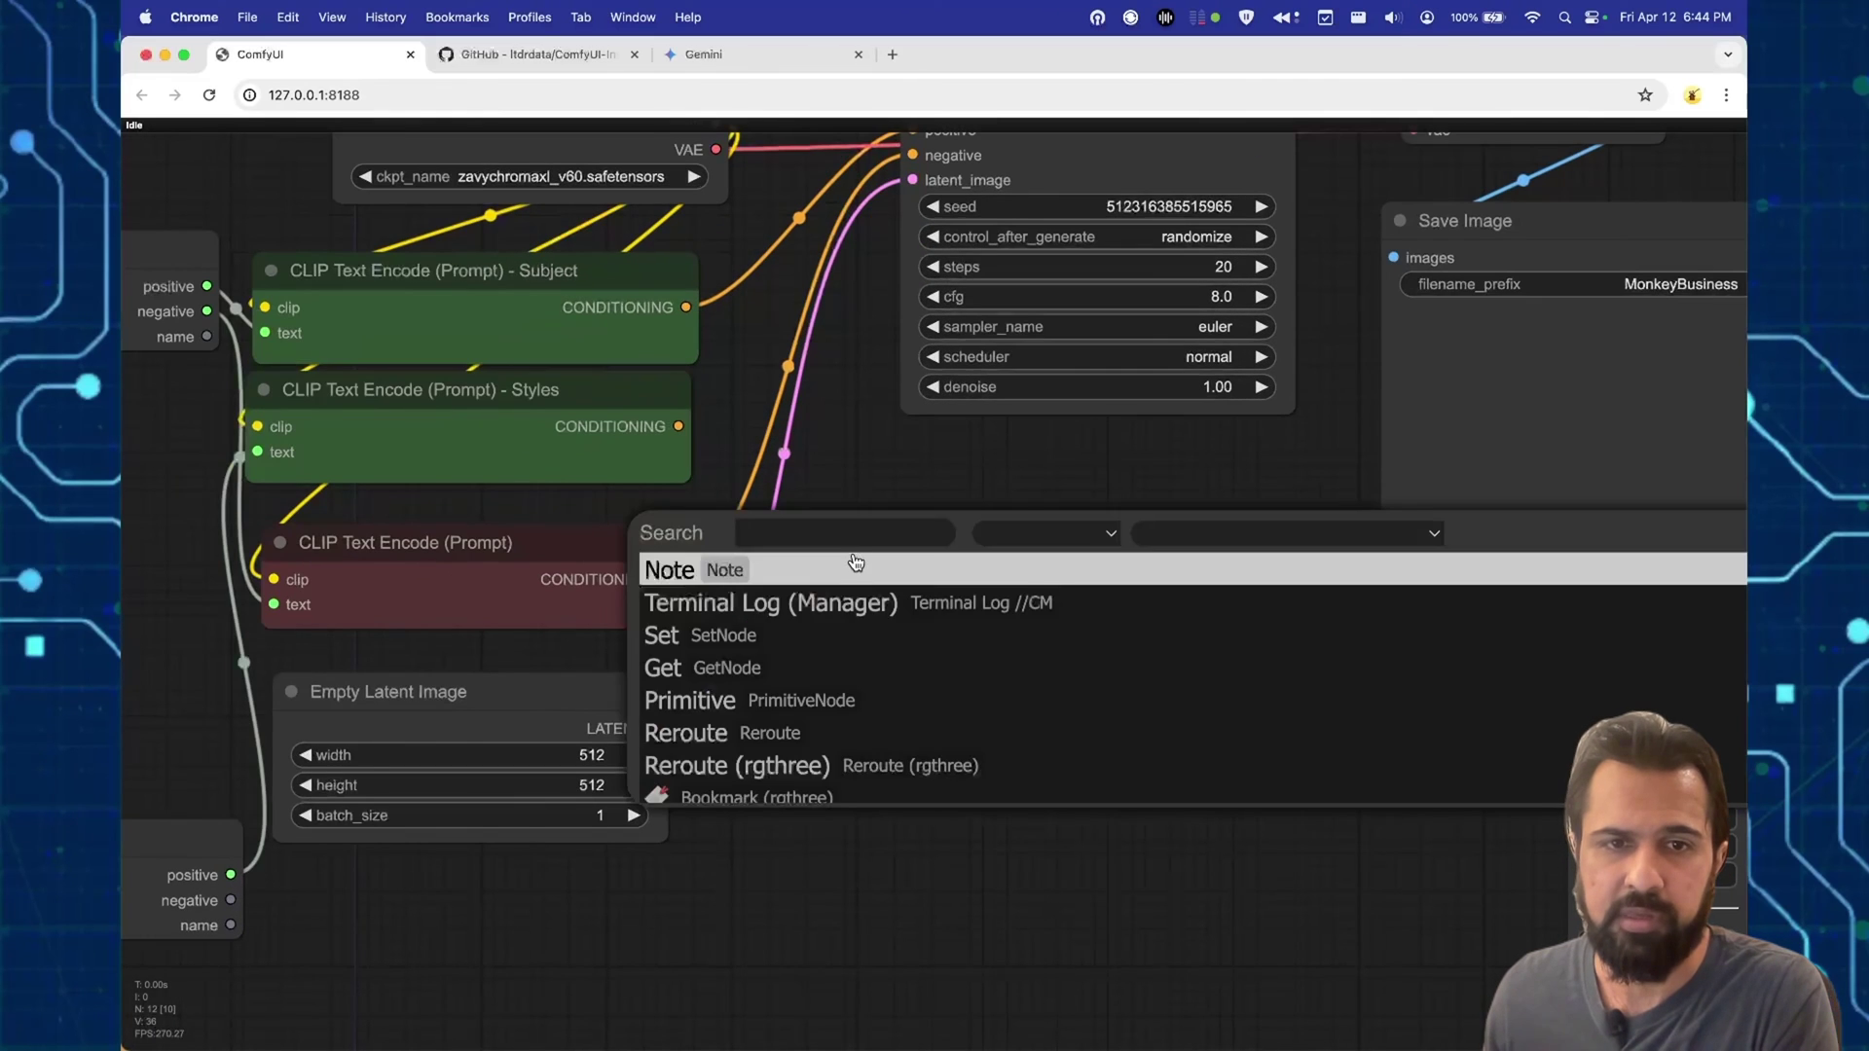
pyautogui.write('concat')
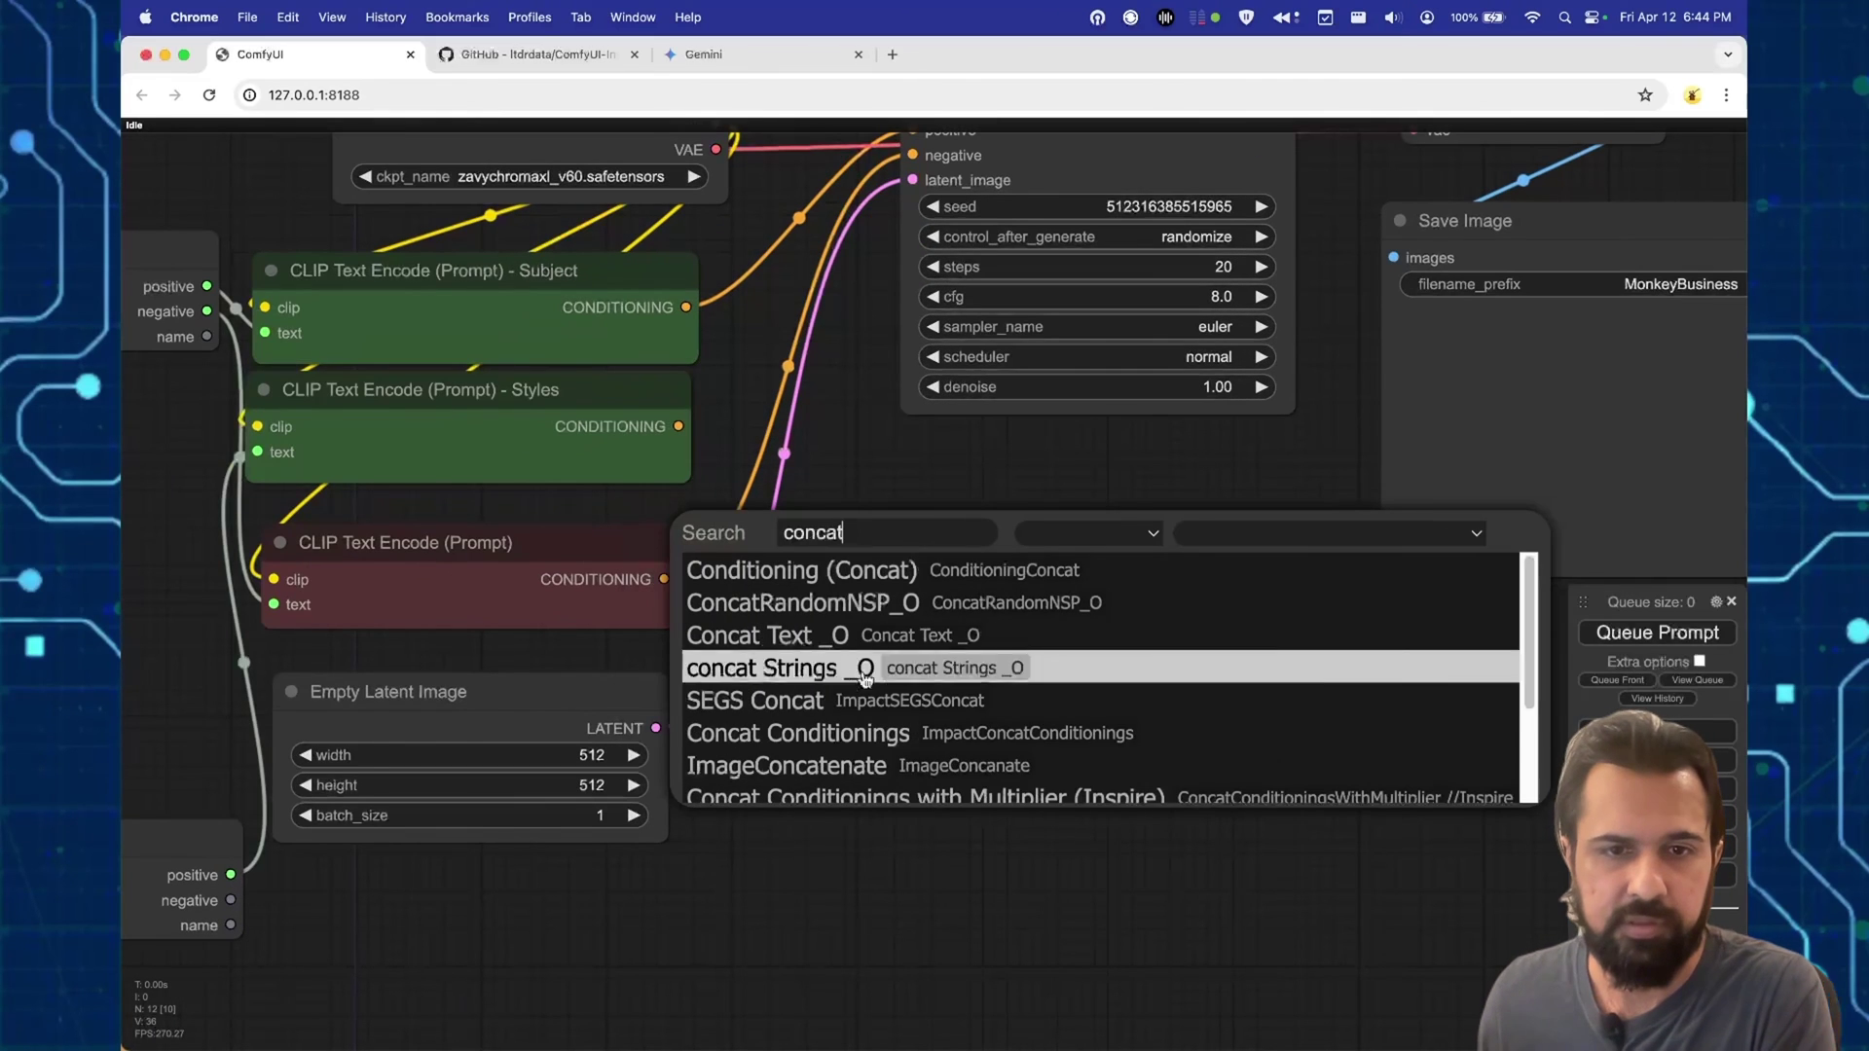
pyautogui.click(939, 738)
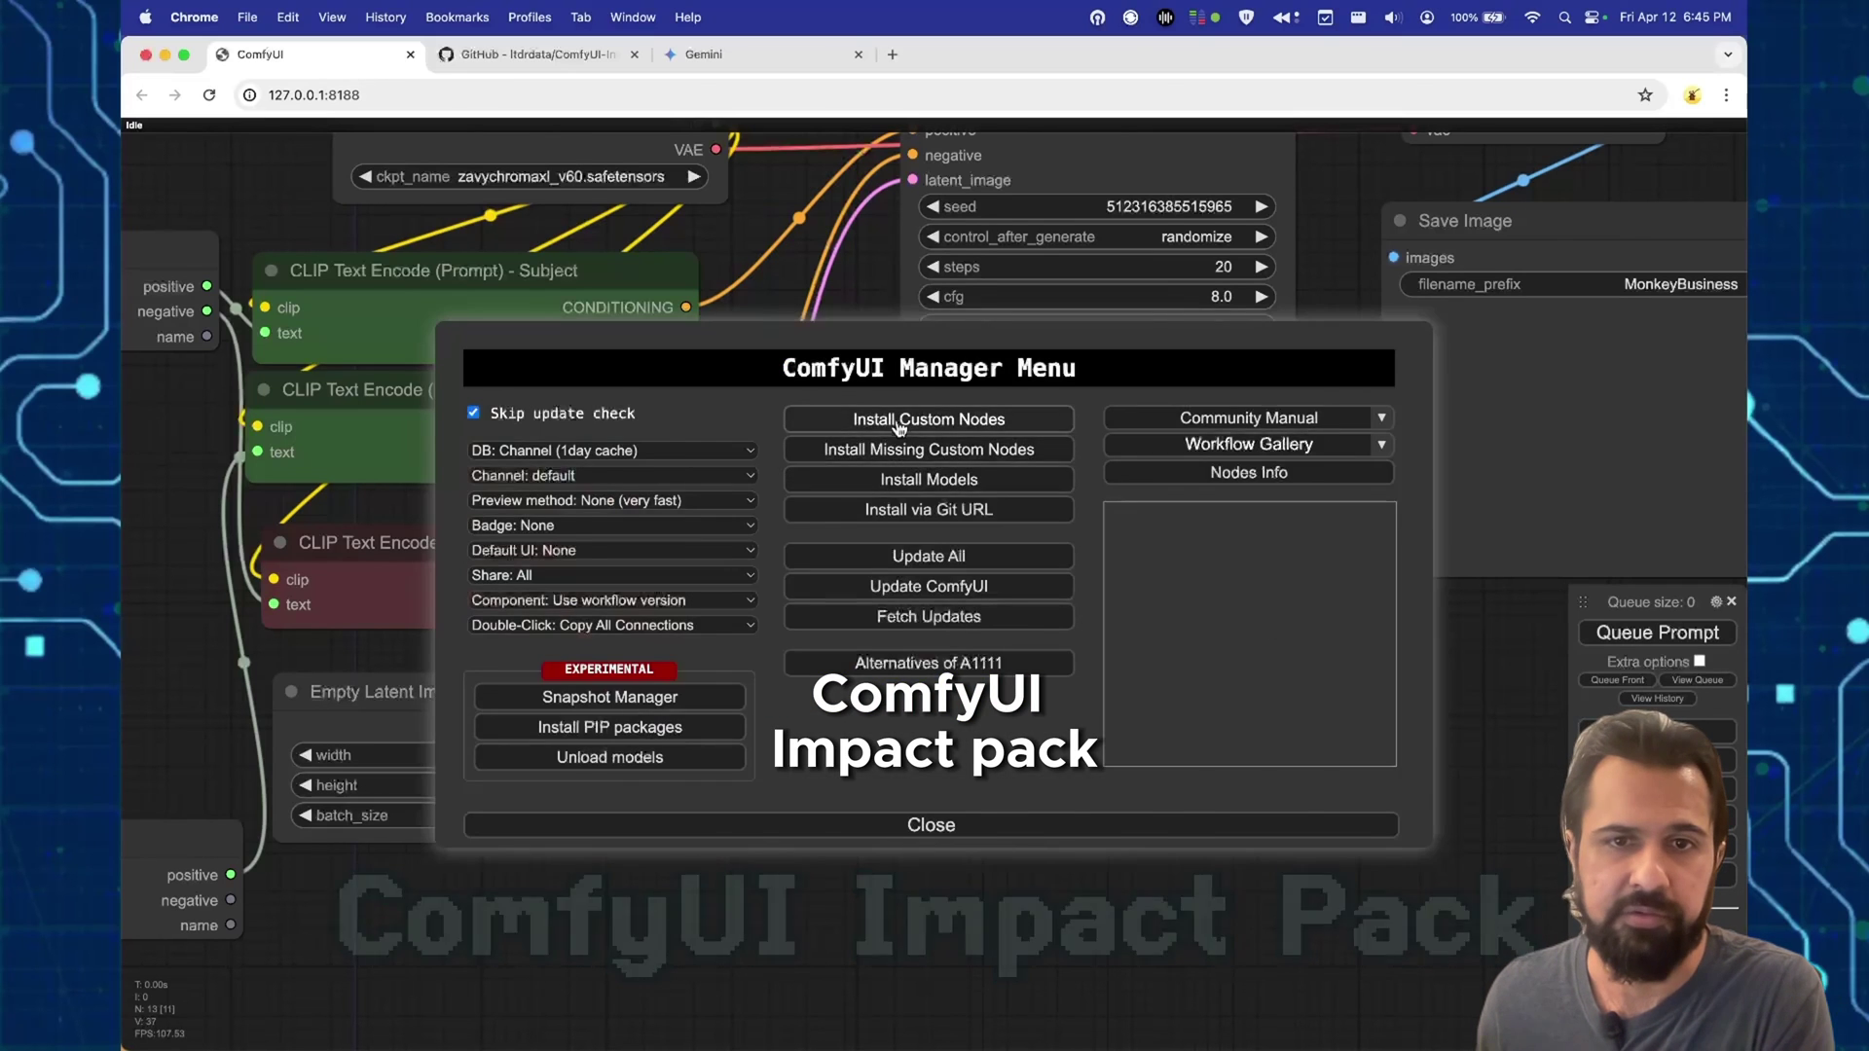
# Step: Wire the Subject and Styles CONDITIONING outputs into Concat Conditionings
pyautogui.click(891, 419)
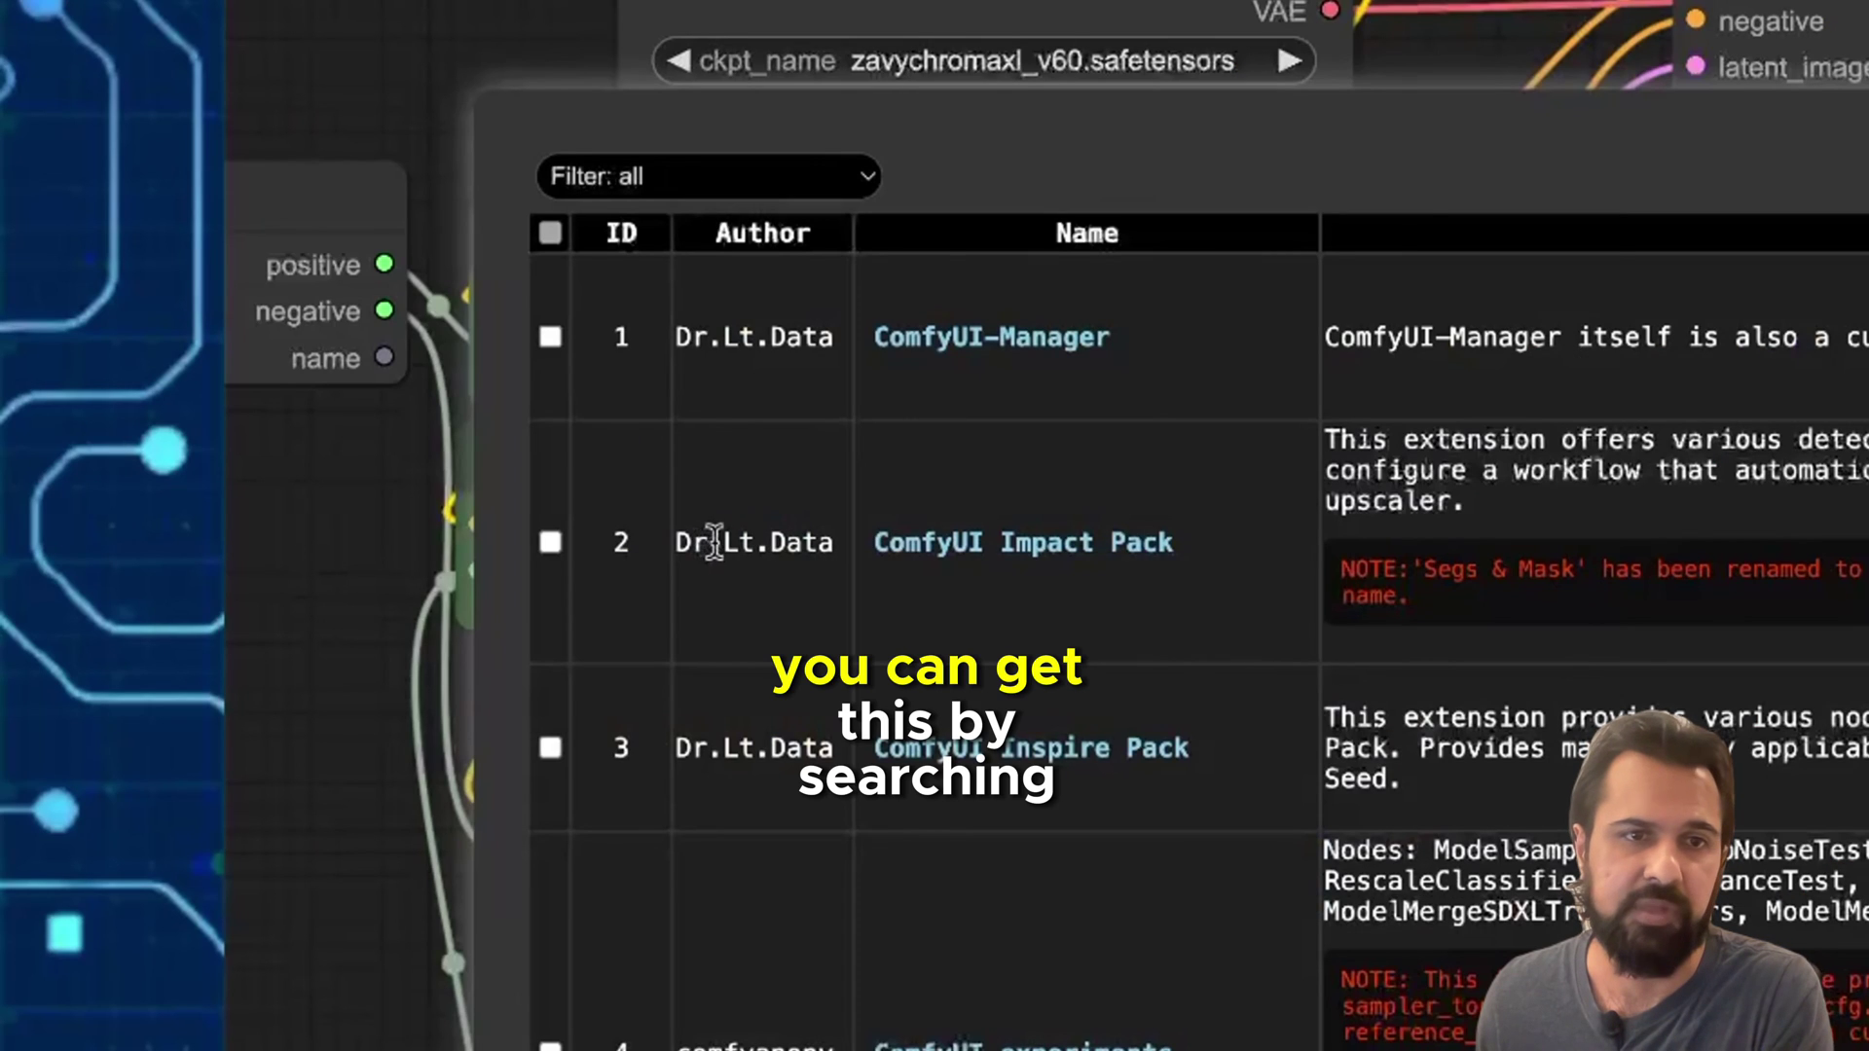
pyautogui.moveTo(387, 435); pyautogui.dragTo(363, 434)
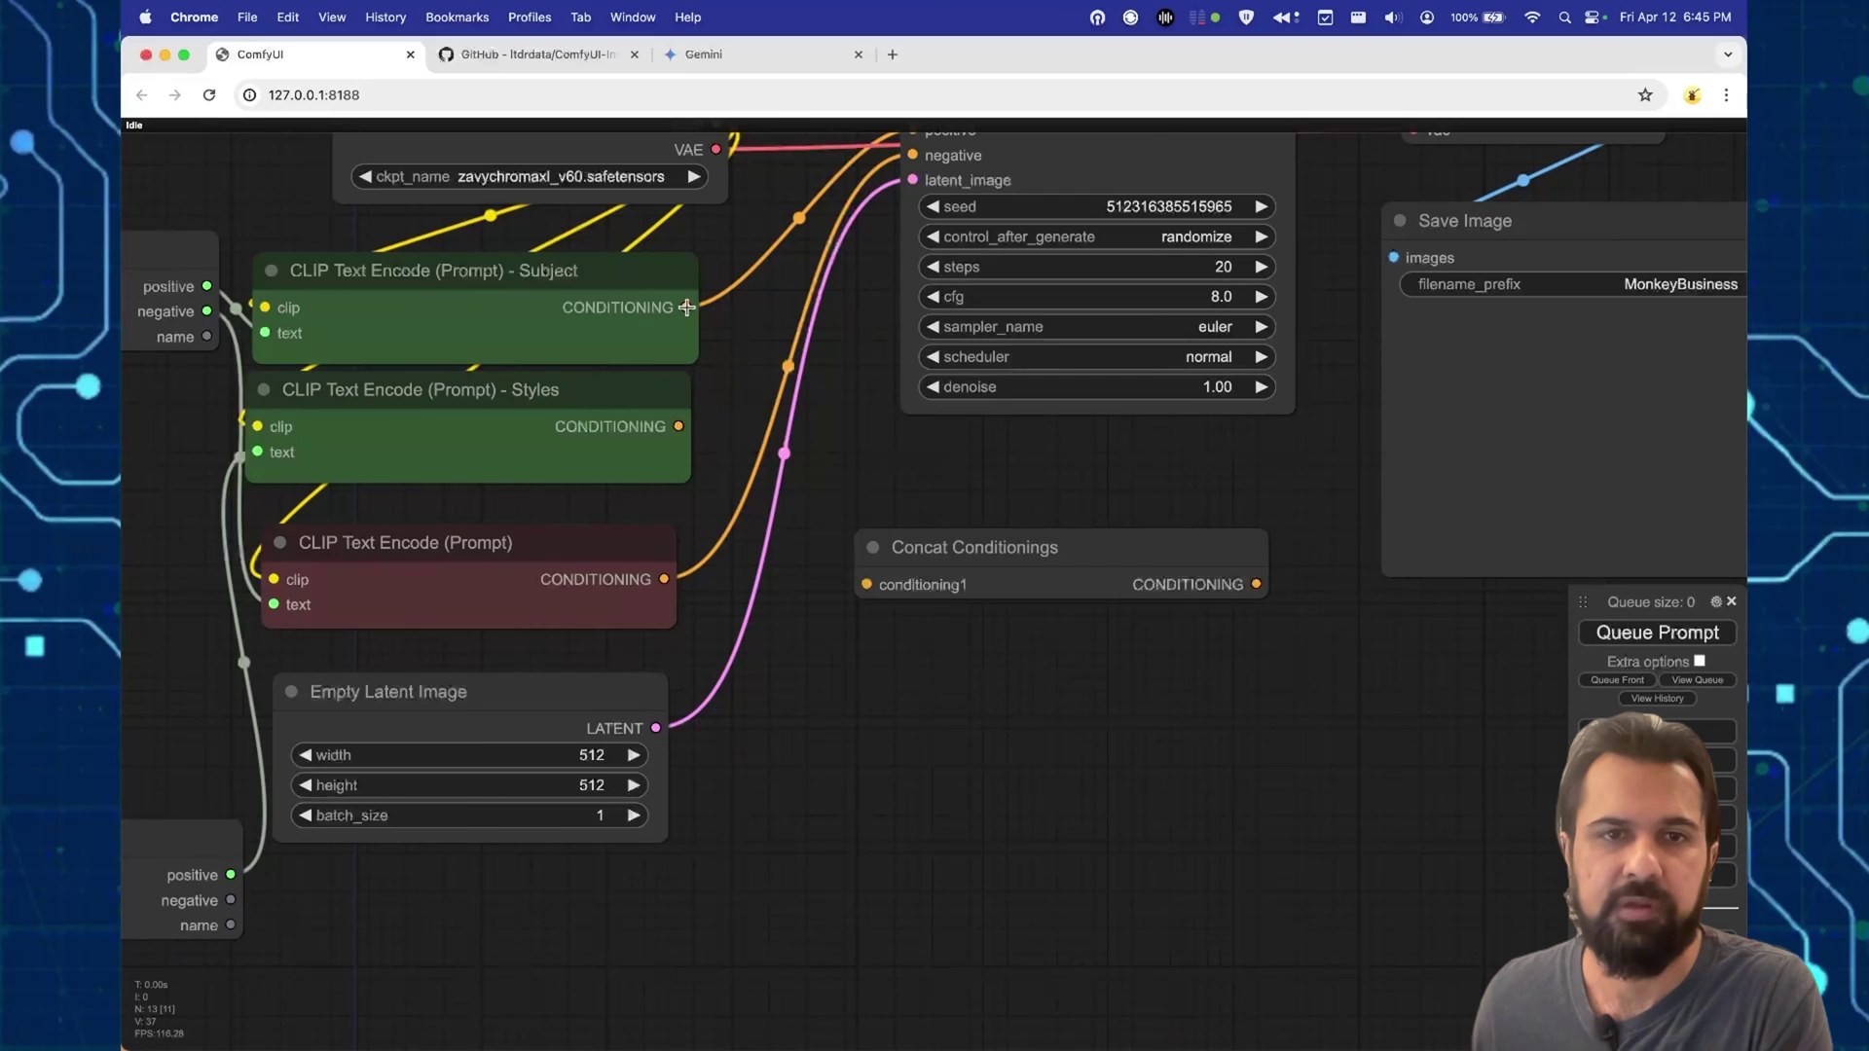
pyautogui.moveTo(686, 306); pyautogui.dragTo(865, 586)
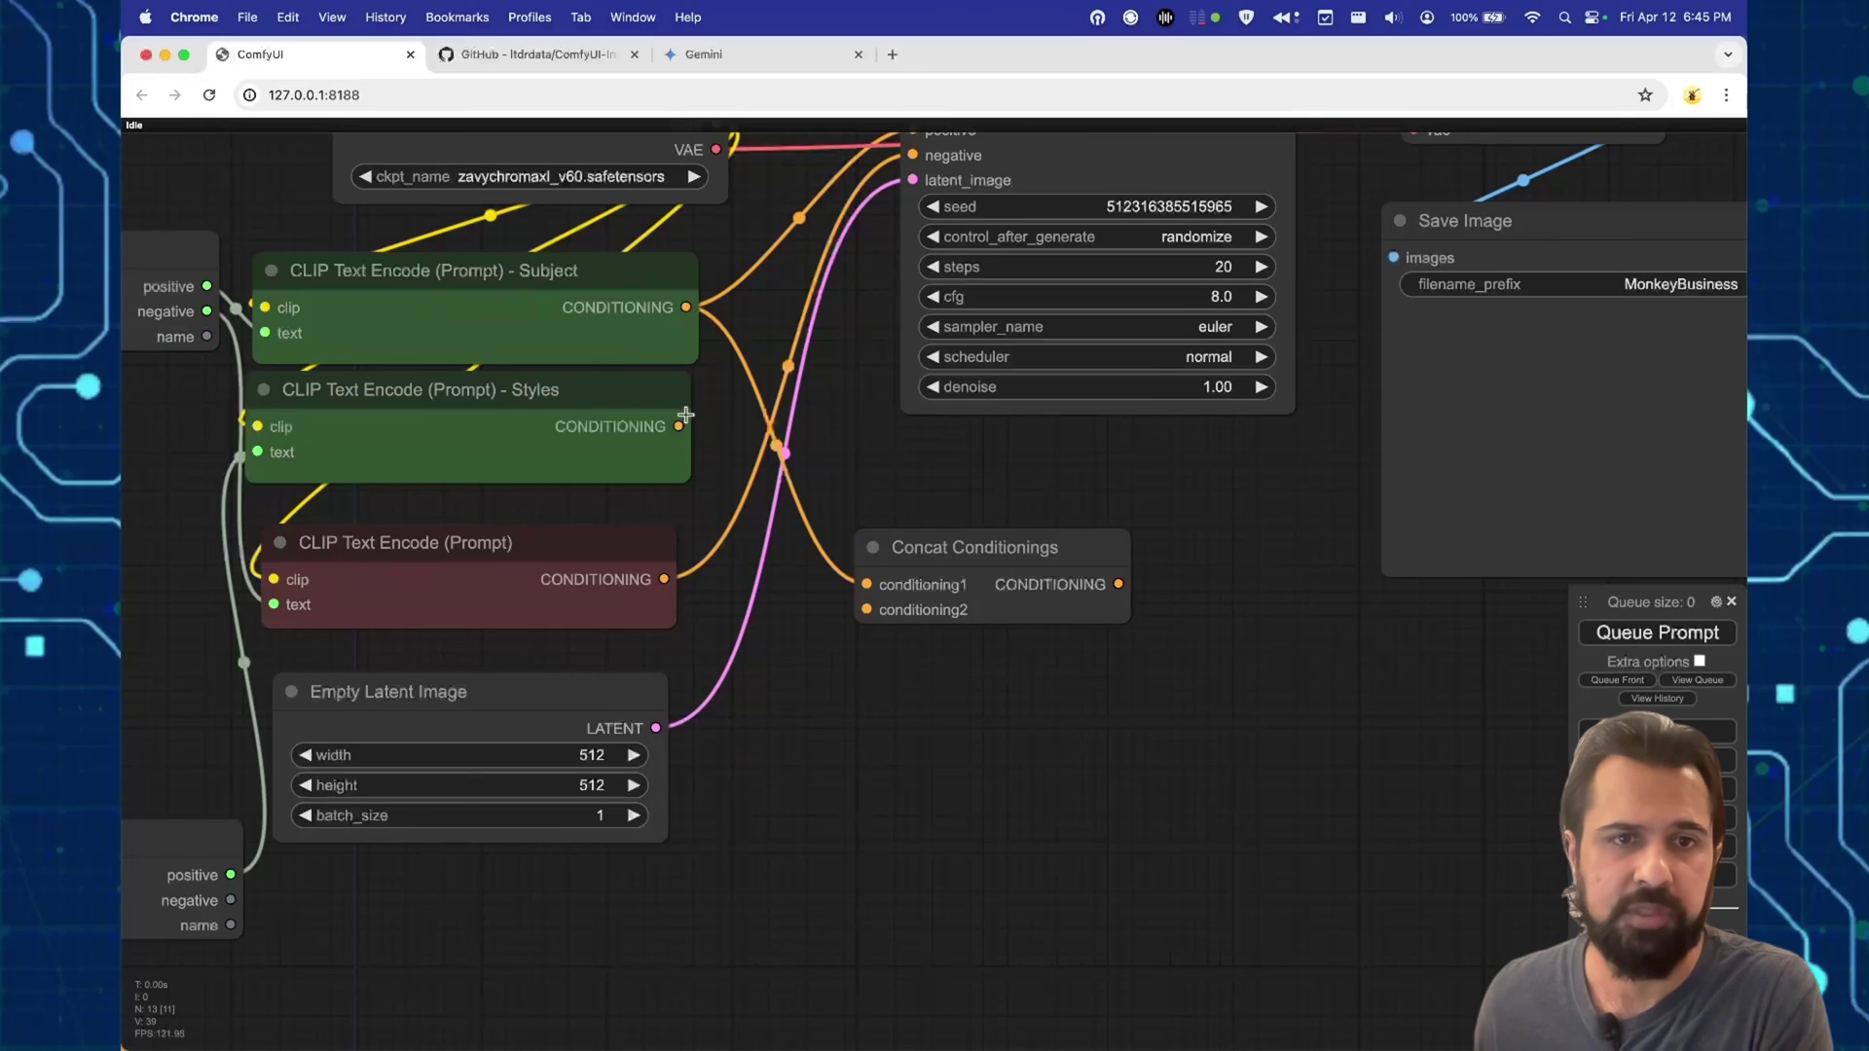
pyautogui.moveTo(680, 425); pyautogui.dragTo(860, 585)
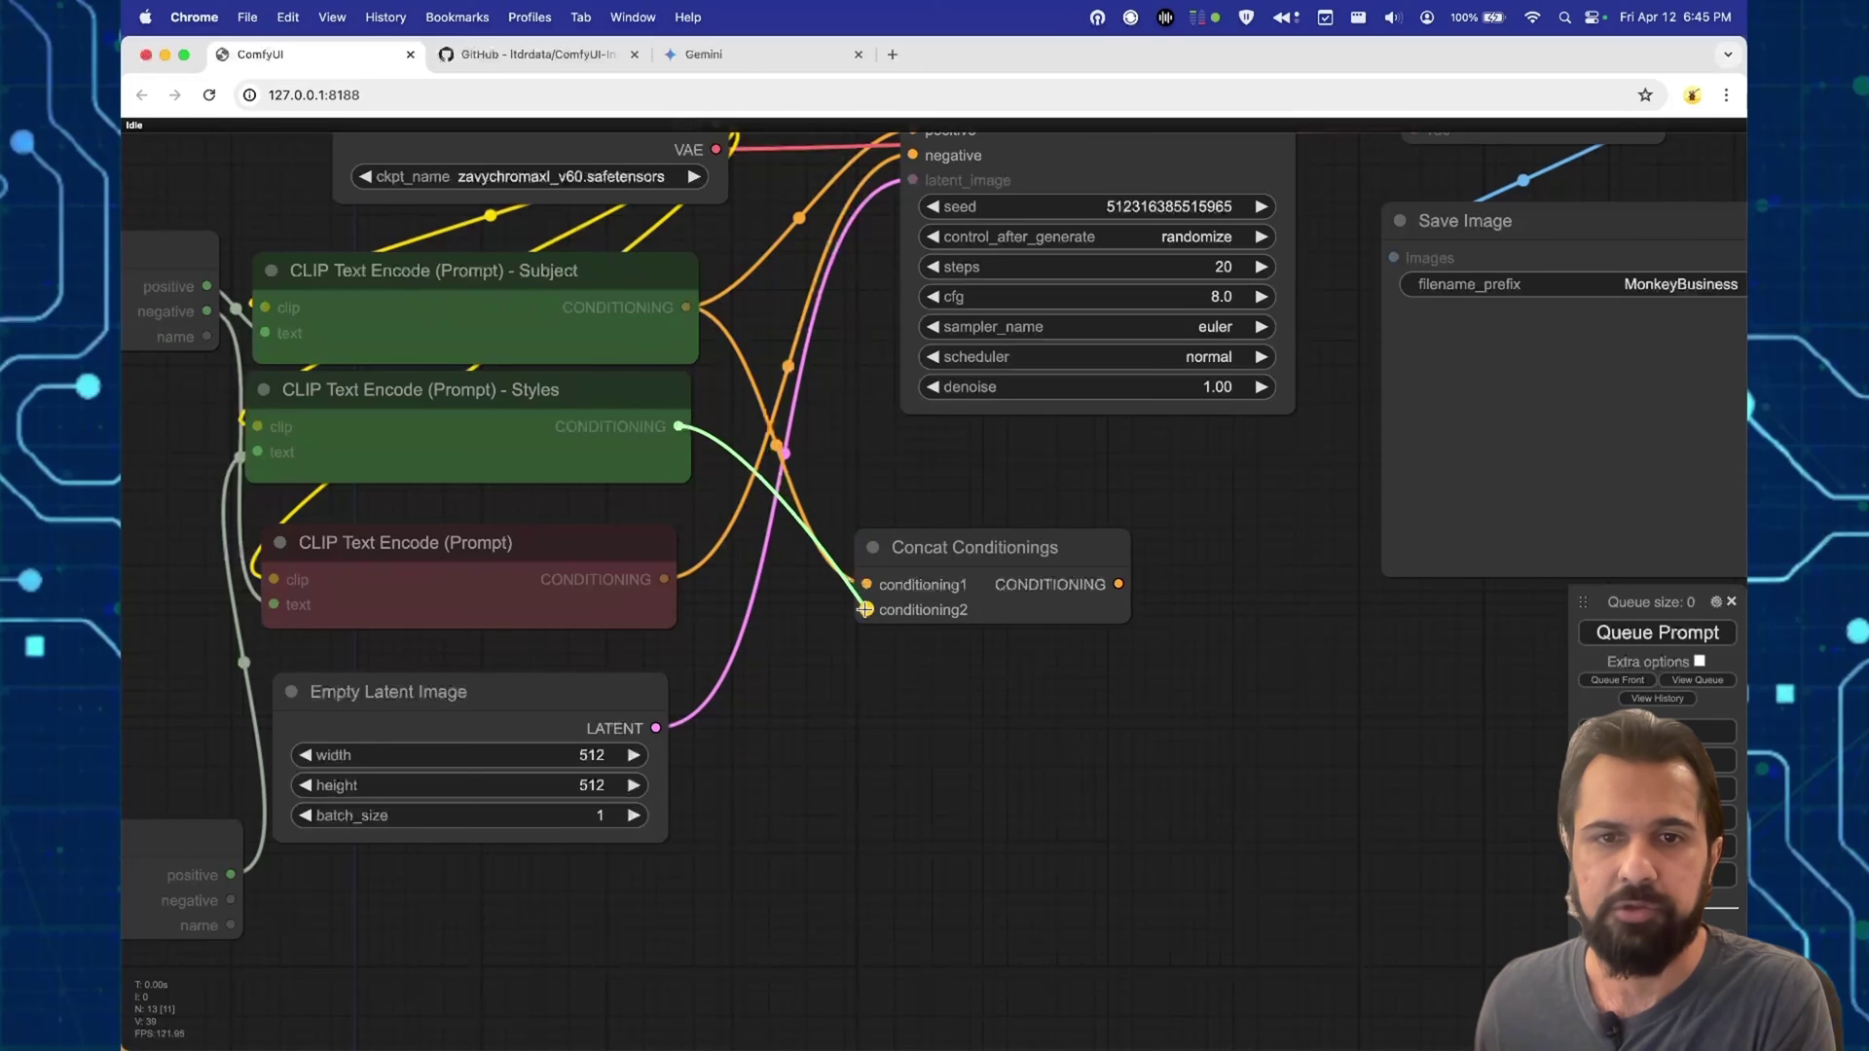
pyautogui.moveTo(866, 609); pyautogui.dragTo(866, 610)
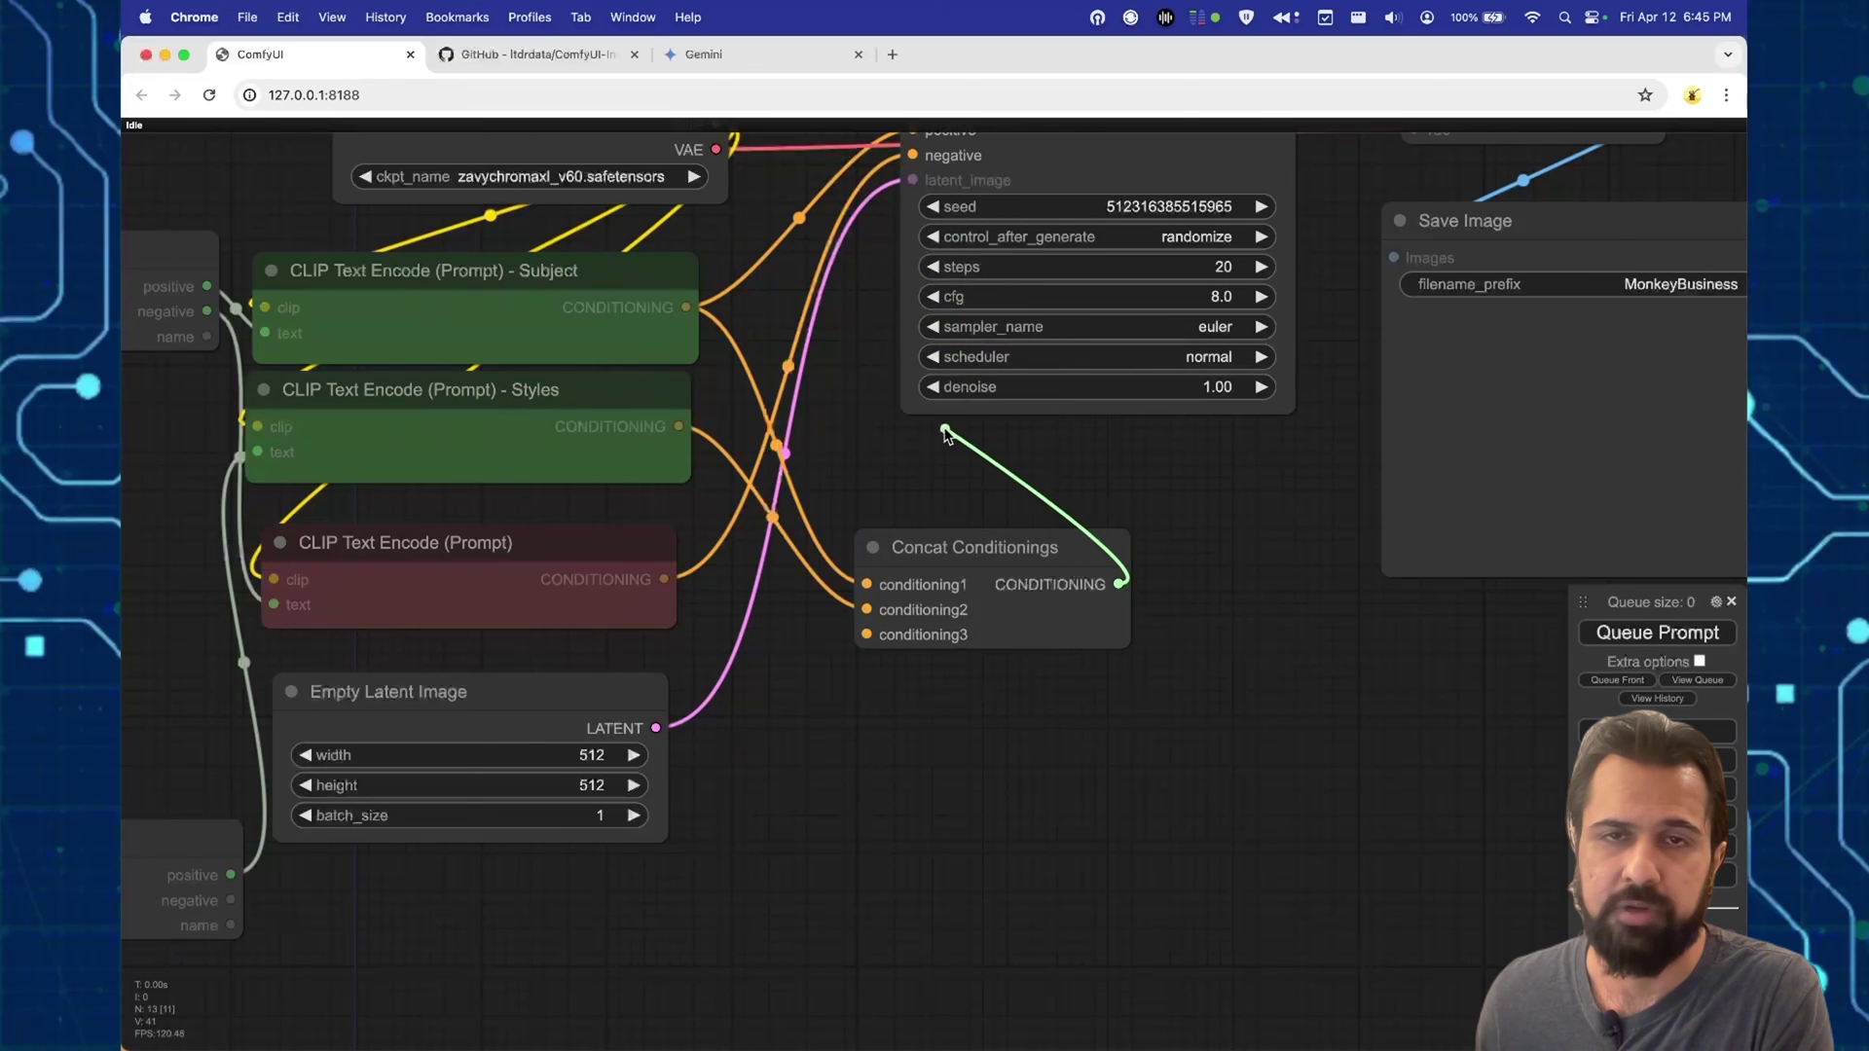
# Step: Feed the concatenated conditioning into KSampler's positive input and queue the workflow
pyautogui.scroll(-3, 932, 438)
pyautogui.moveTo(932, 438); pyautogui.dragTo(925, 307)
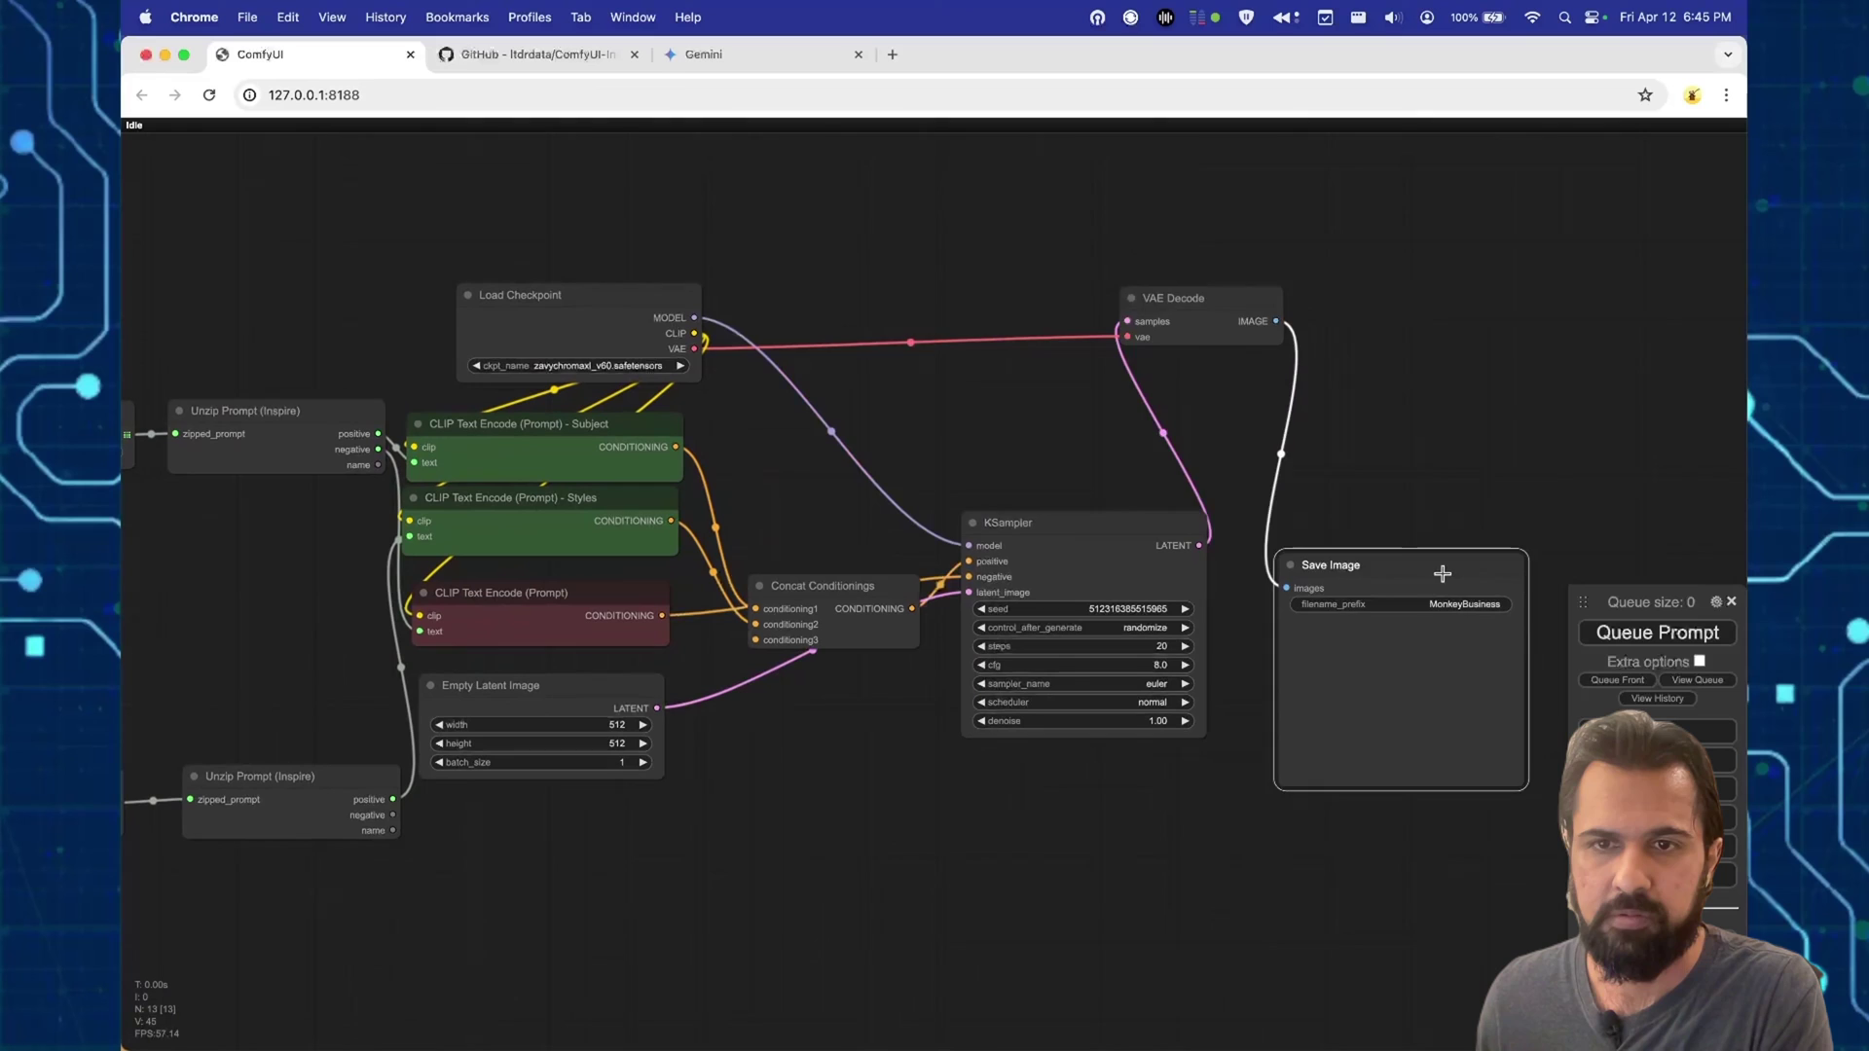
pyautogui.click(1675, 633)
# Step: Return to ComfyUI to view the 20 art-styled monkey images in Save Image
pyautogui.moveTo(1025, 816); pyautogui.dragTo(989, 806)
pyautogui.press('super+Tab')
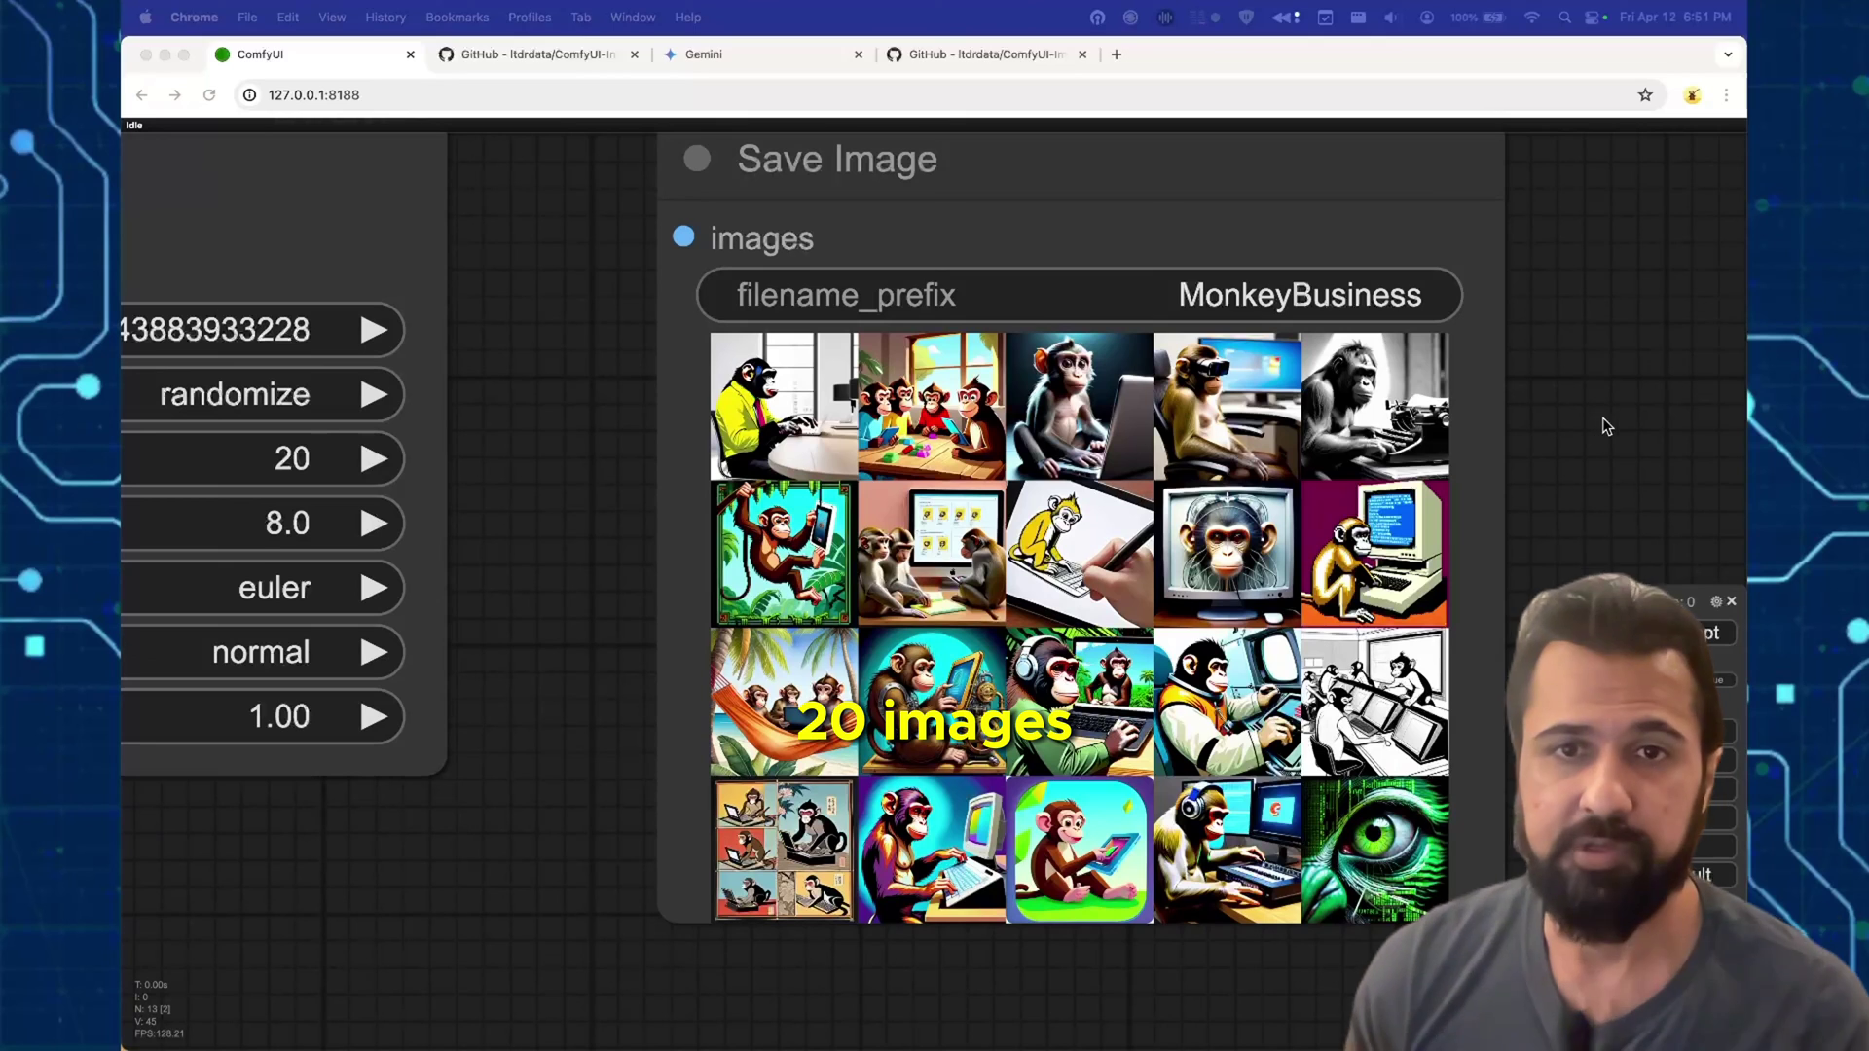
pyautogui.click(1607, 426)
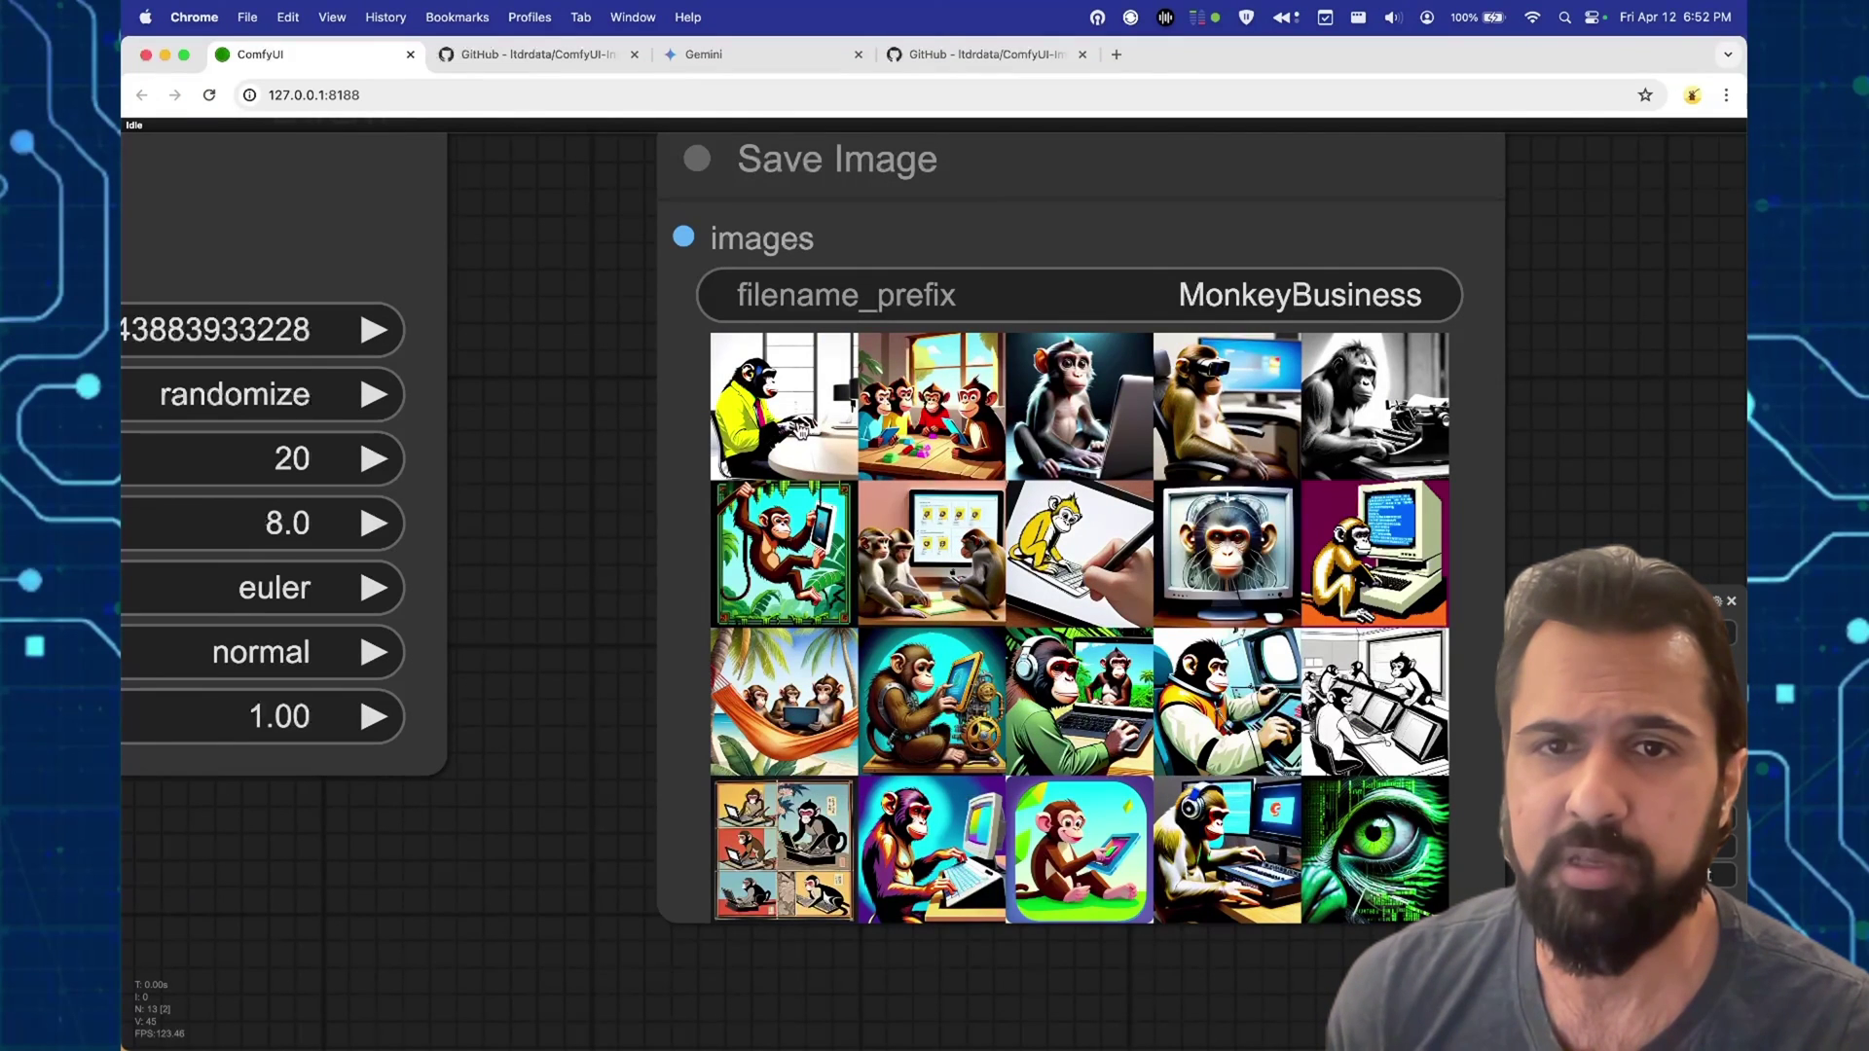
pyautogui.click(806, 447)
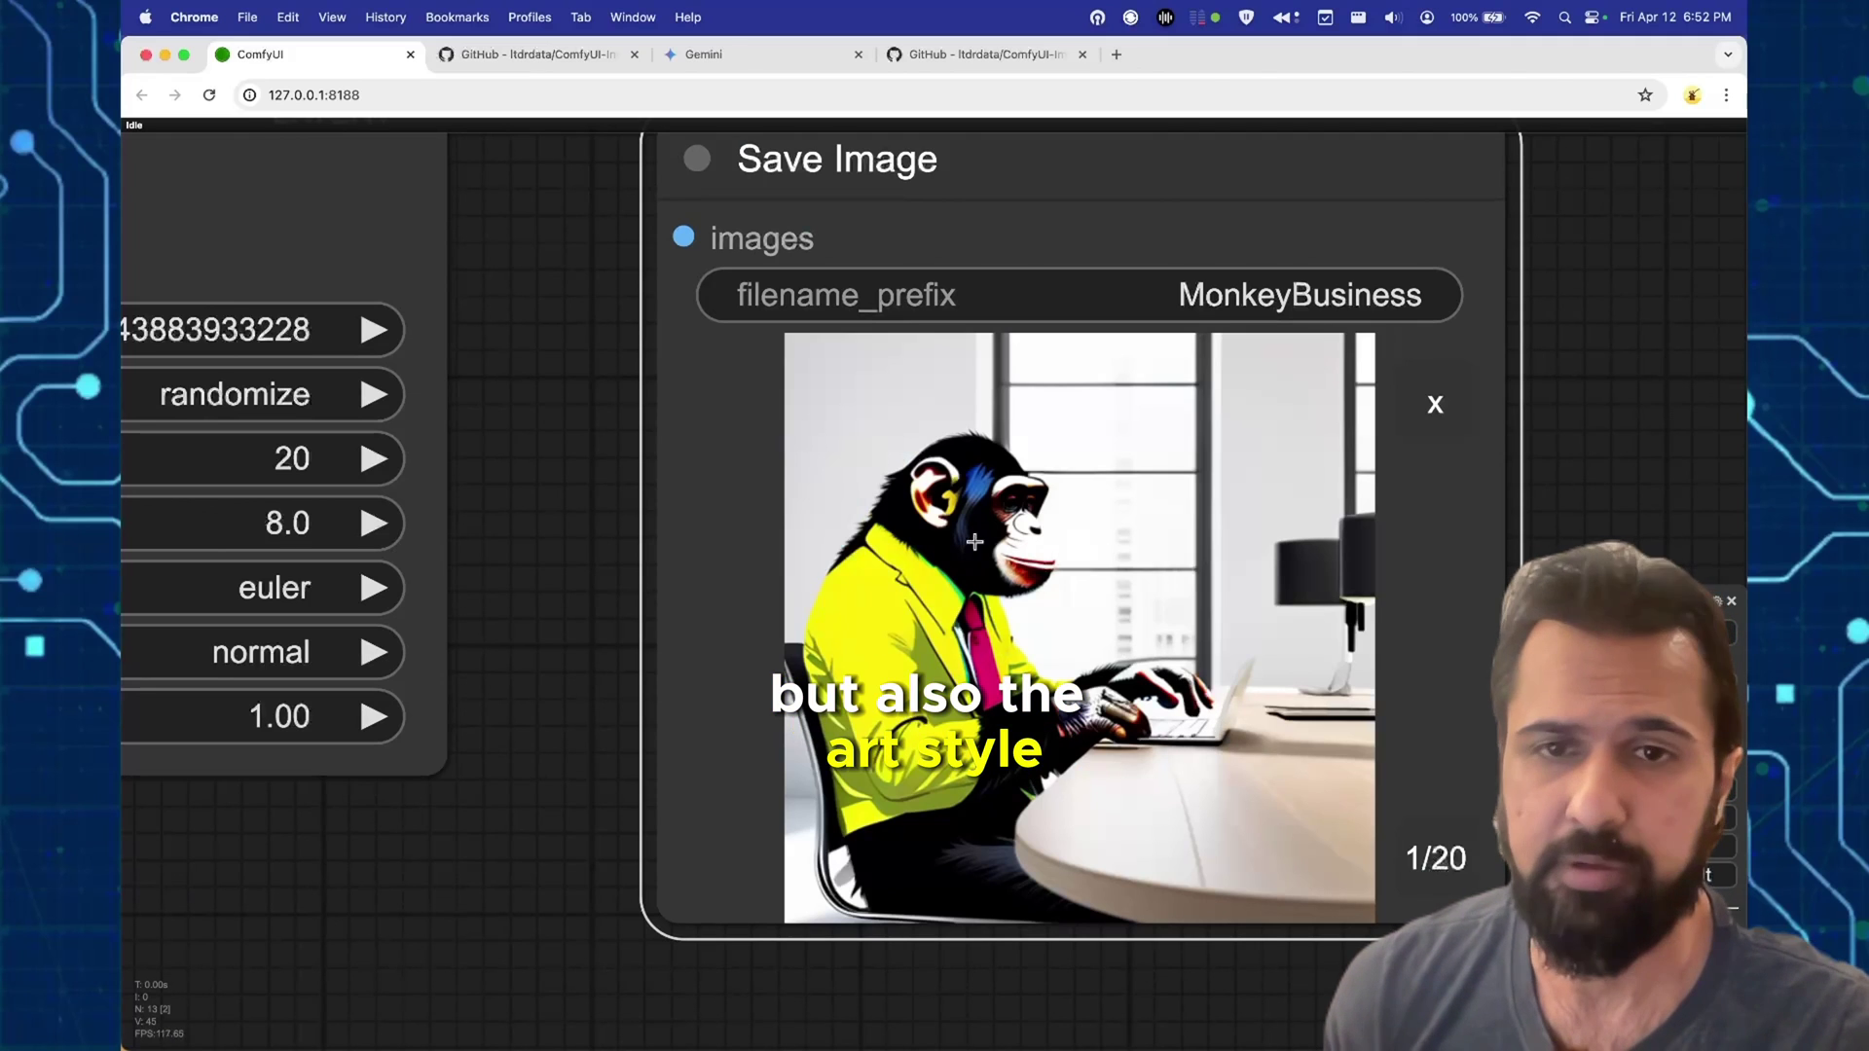
pyautogui.click(1433, 867)
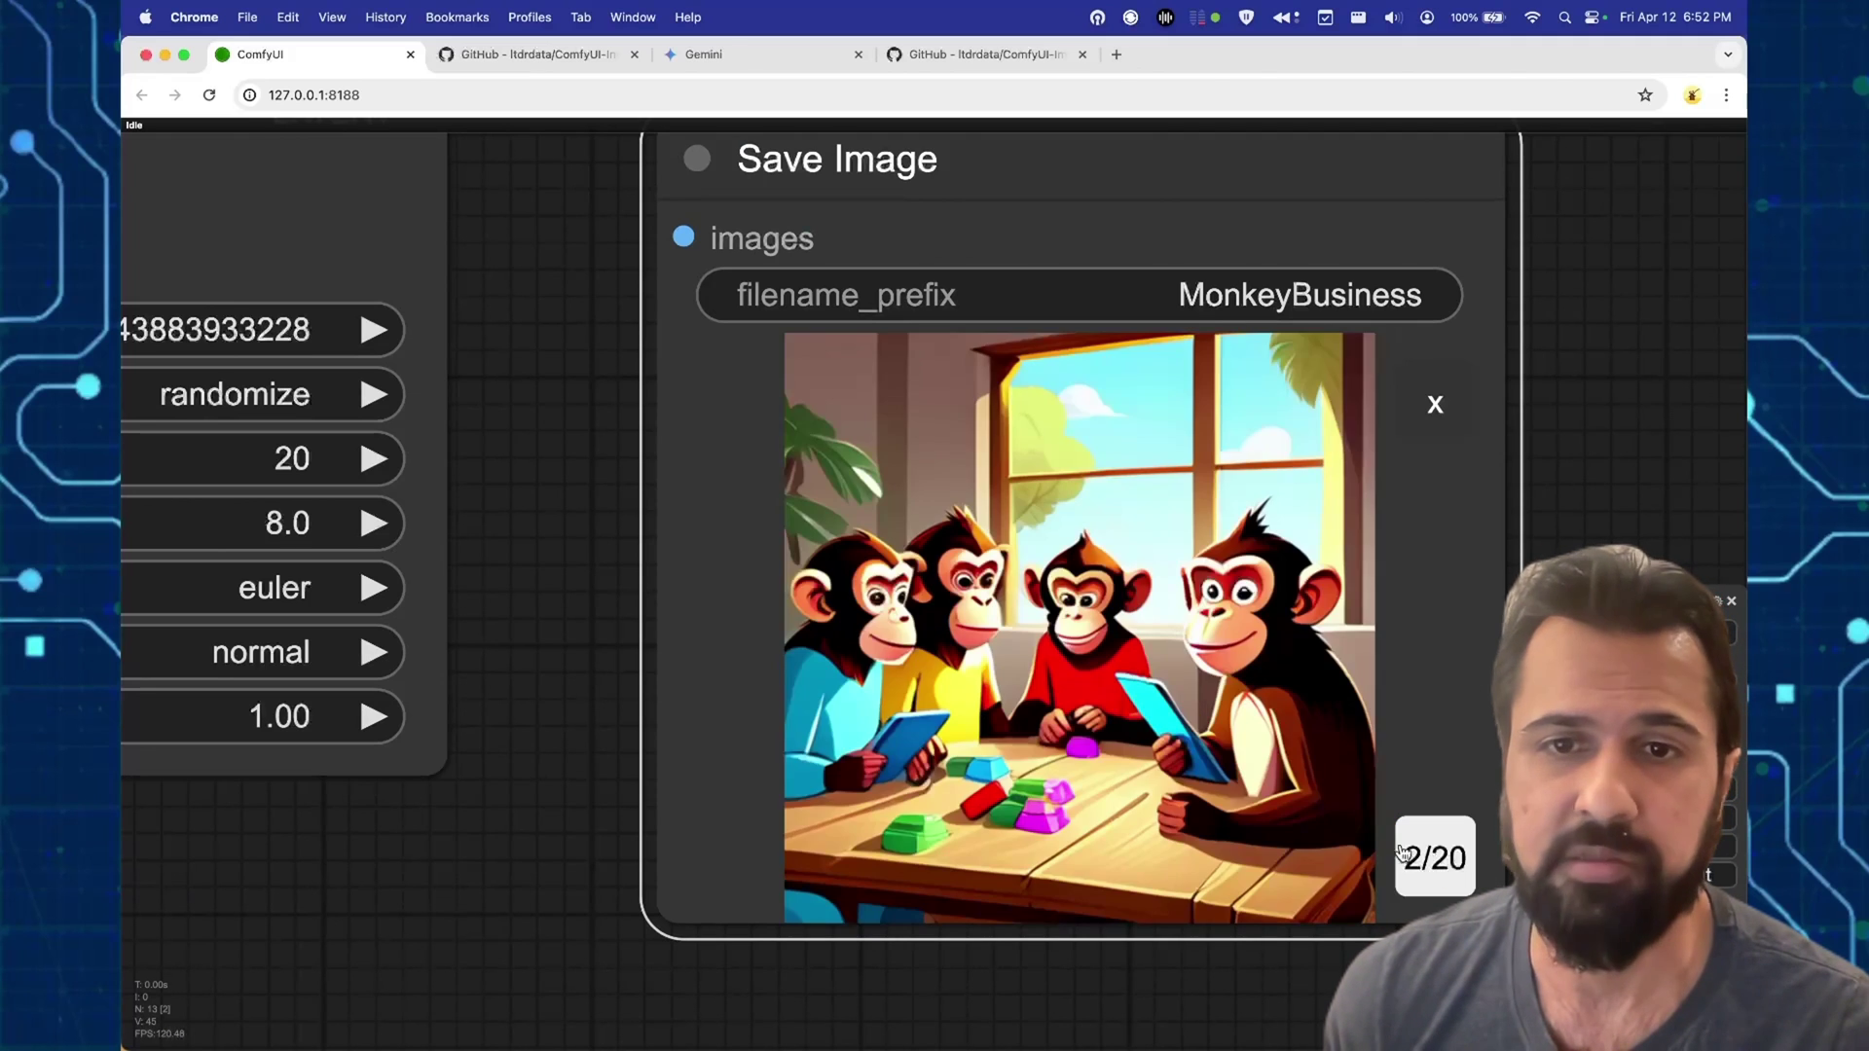
pyautogui.click(1456, 882)
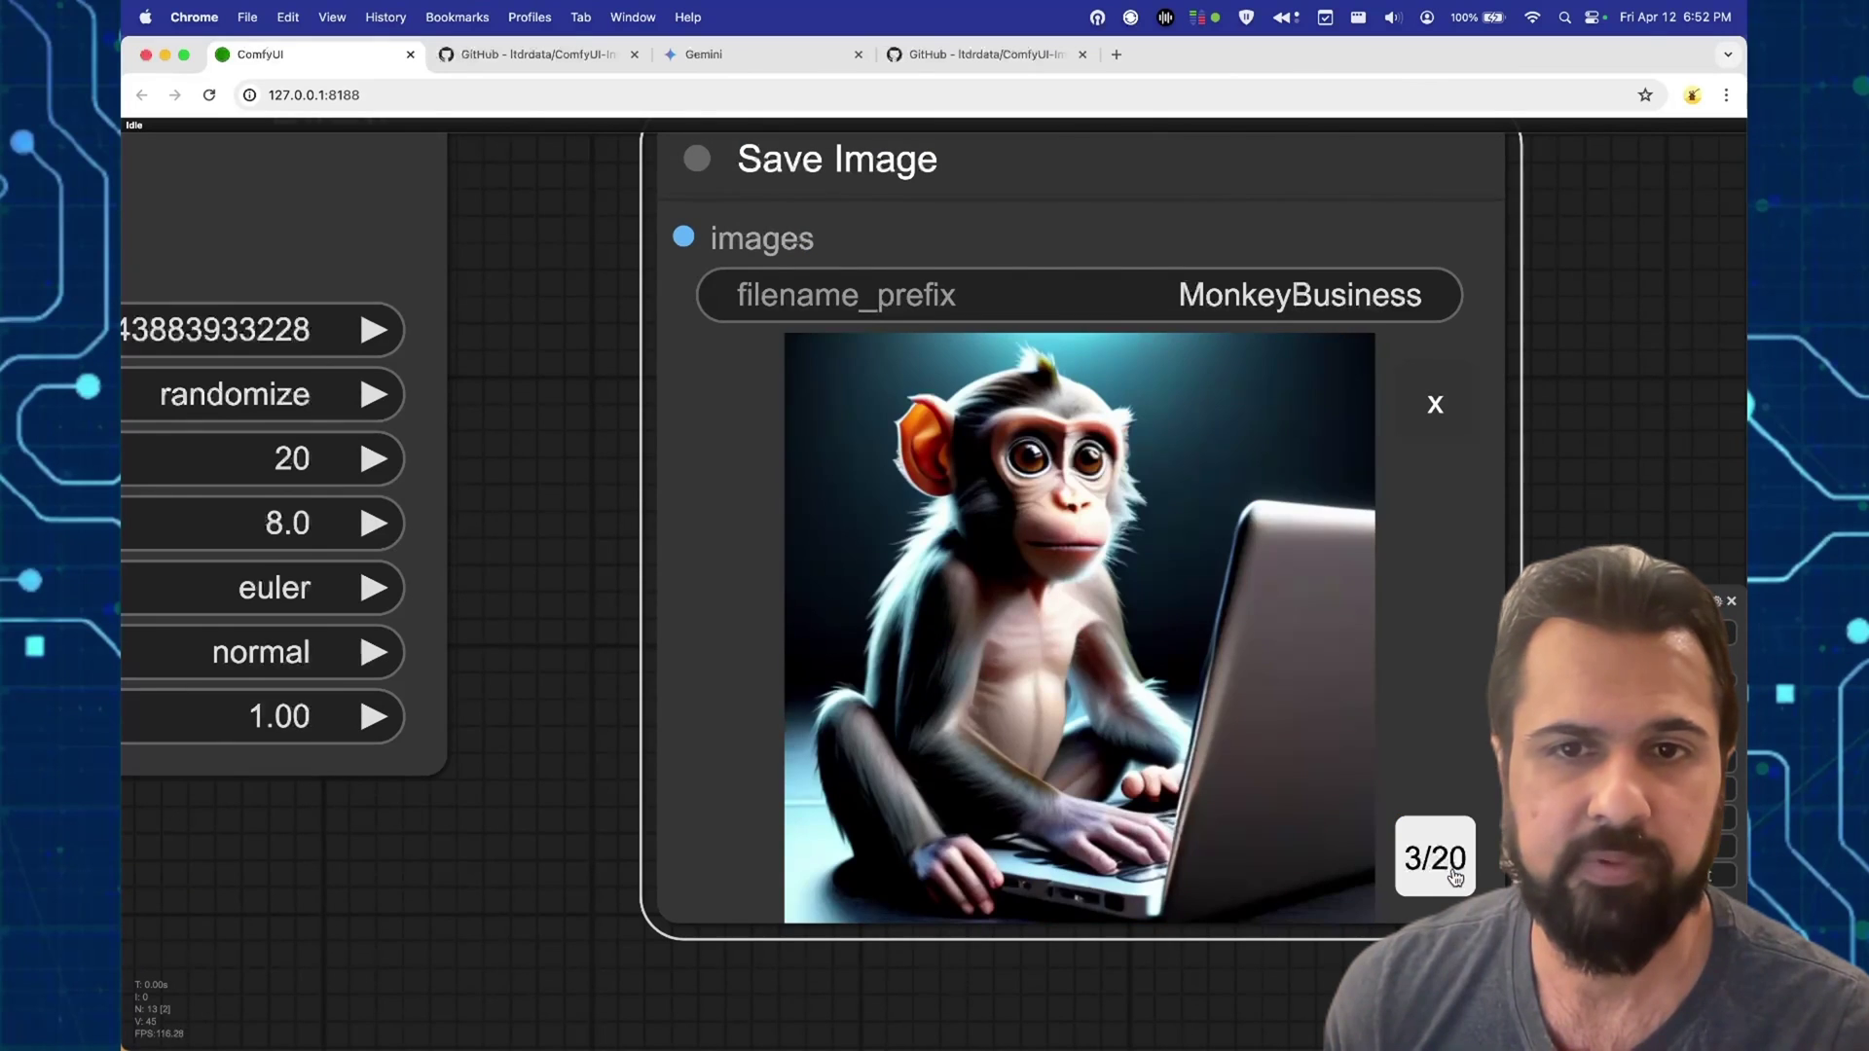
pyautogui.click(1455, 880)
pyautogui.click(1453, 879)
pyautogui.click(1452, 879)
pyautogui.click(1450, 876)
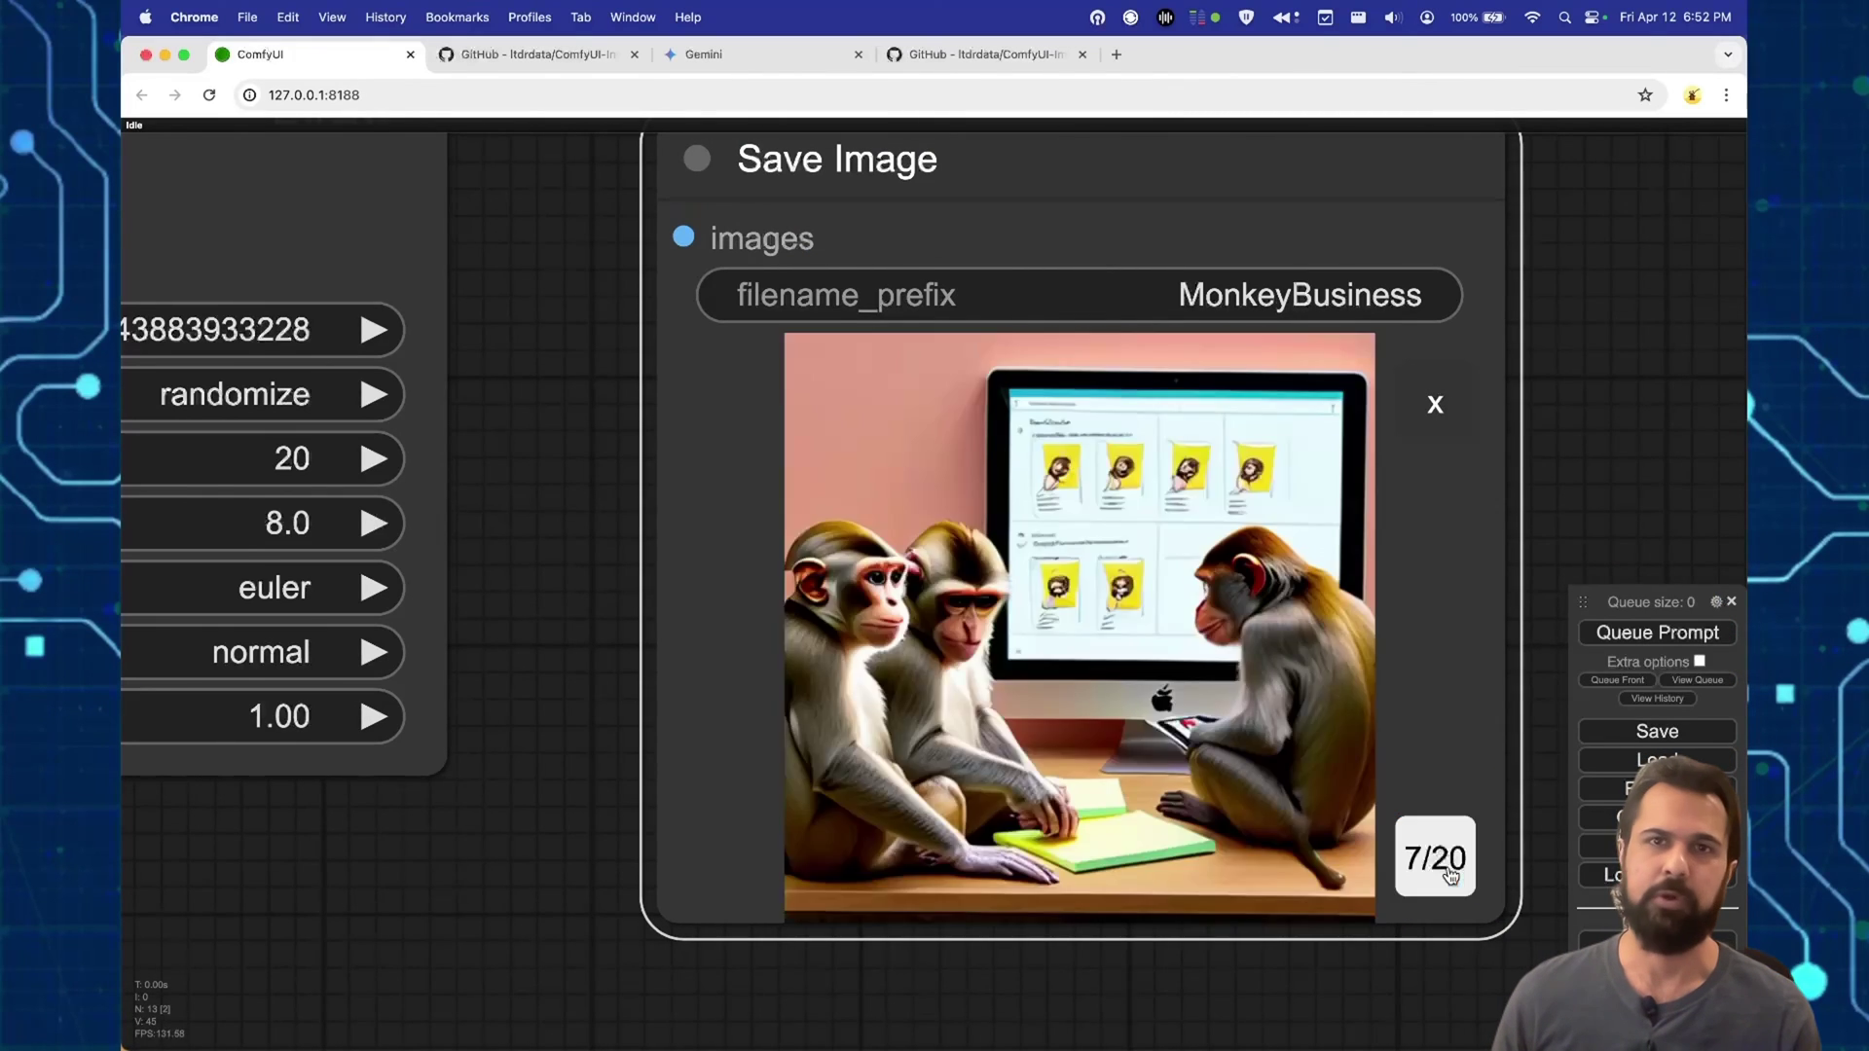
pyautogui.click(1451, 877)
pyautogui.click(1450, 875)
pyautogui.click(1449, 875)
pyautogui.click(1448, 874)
pyautogui.click(1446, 874)
pyautogui.click(1447, 874)
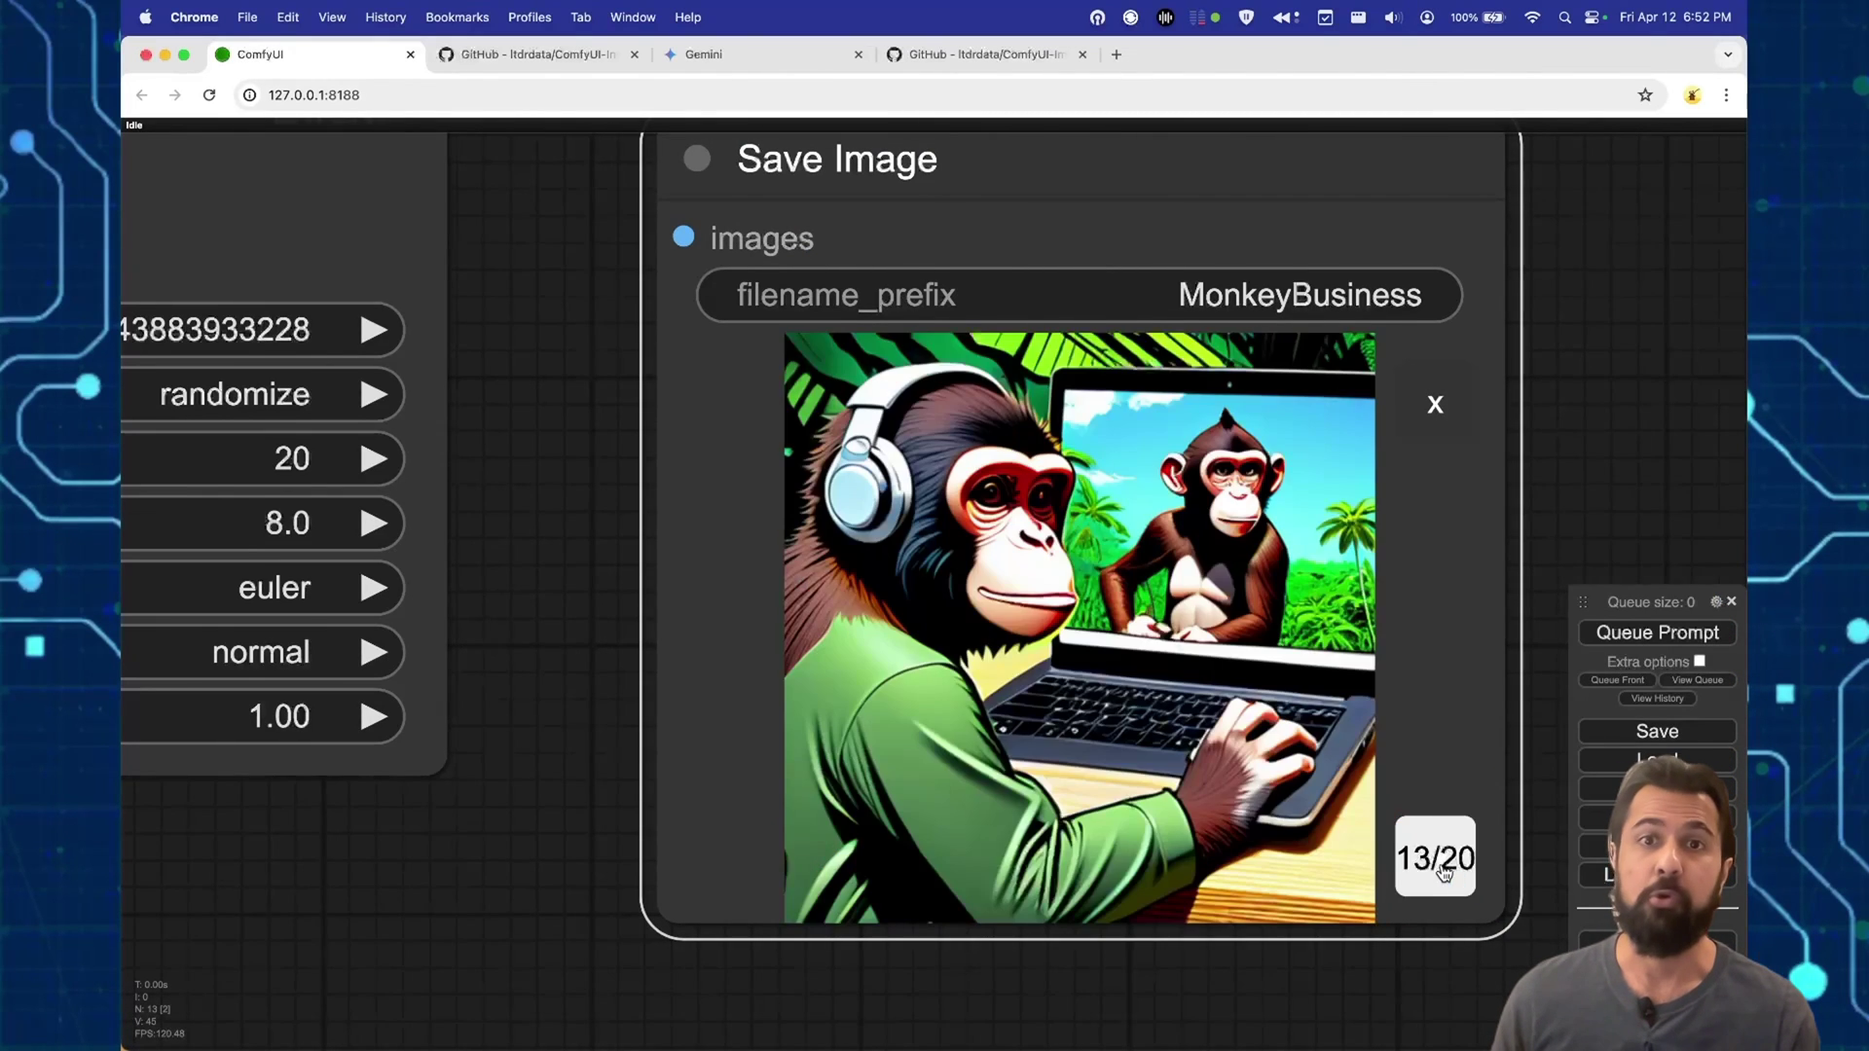
pyautogui.click(1445, 871)
pyautogui.click(1444, 871)
pyautogui.click(1445, 872)
pyautogui.click(1445, 871)
pyautogui.click(1445, 871)
pyautogui.click(1445, 871)
pyautogui.click(1445, 872)
pyautogui.click(1444, 872)
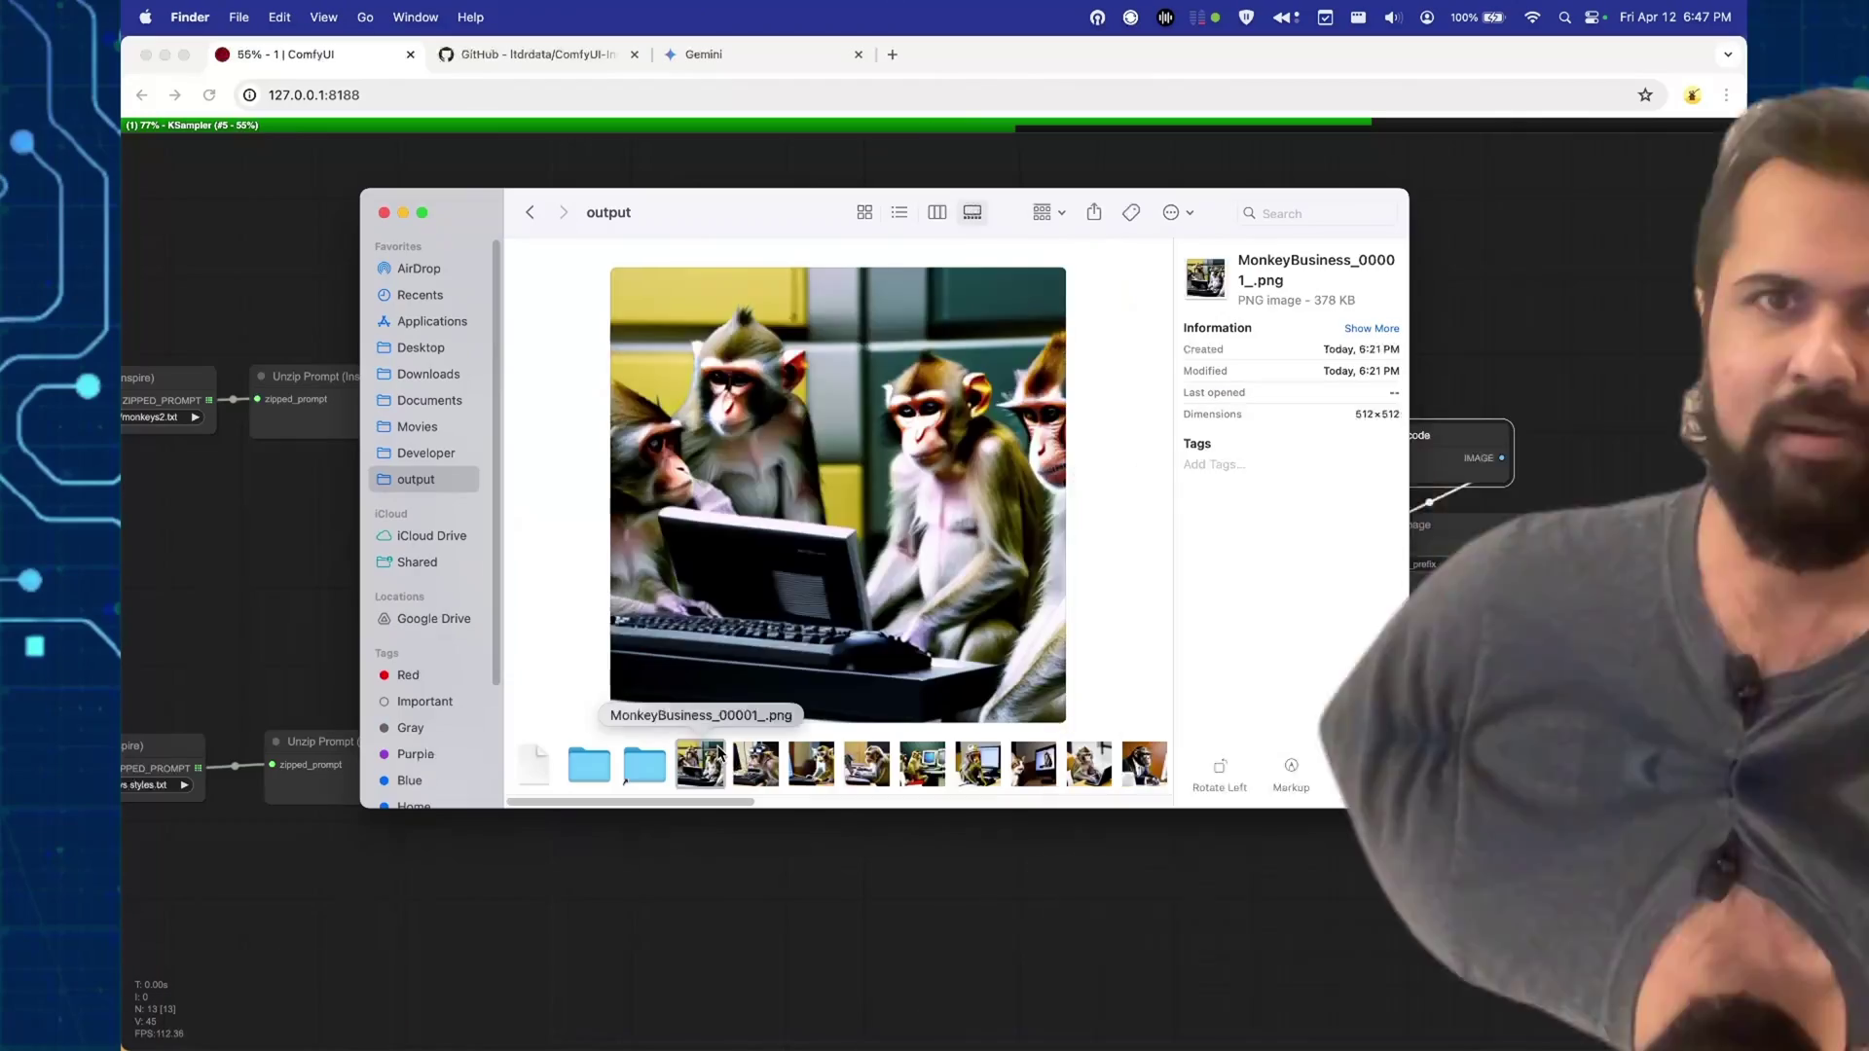
pyautogui.press('Right')
pyautogui.press('Right')
pyautogui.press('Right')
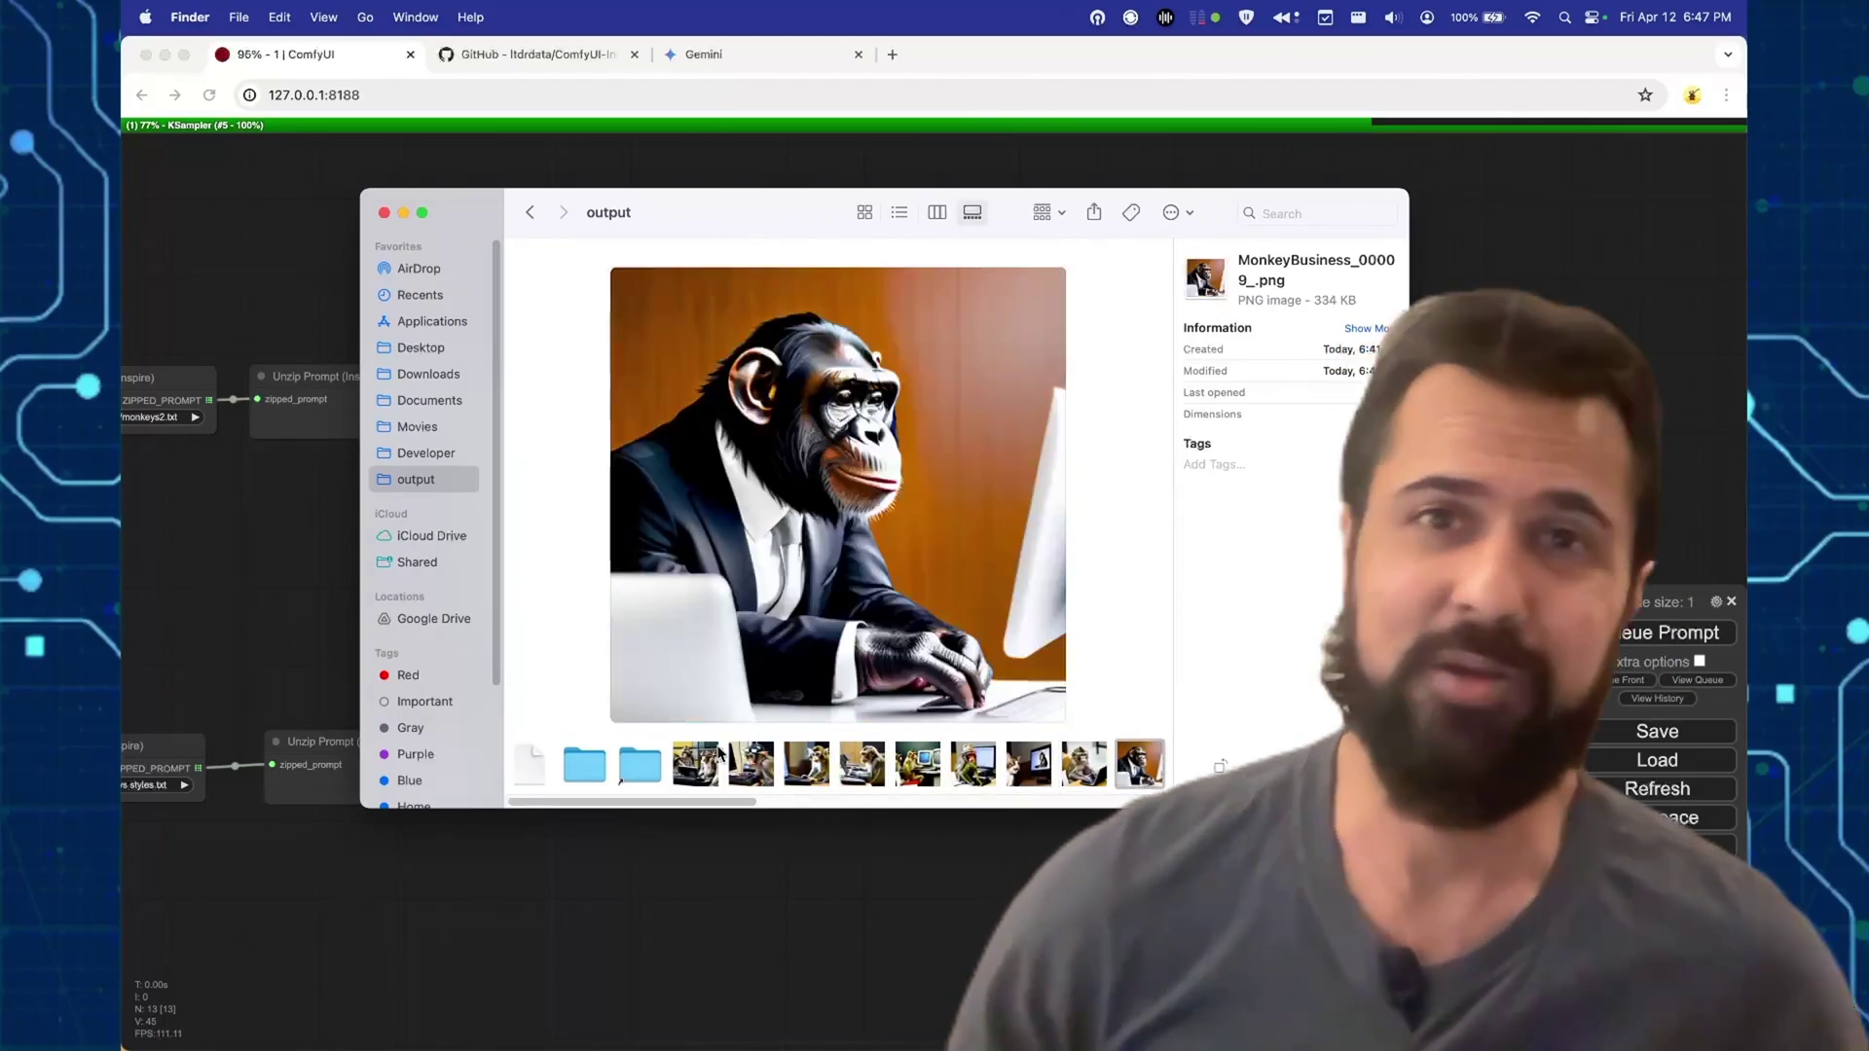
pyautogui.press('Right')
pyautogui.press('Right')
pyautogui.press('Right')
pyautogui.press('Right')
pyautogui.press('Right')
pyautogui.press('Right')
pyautogui.press('Right')
pyautogui.press('Right')
pyautogui.press('Right')
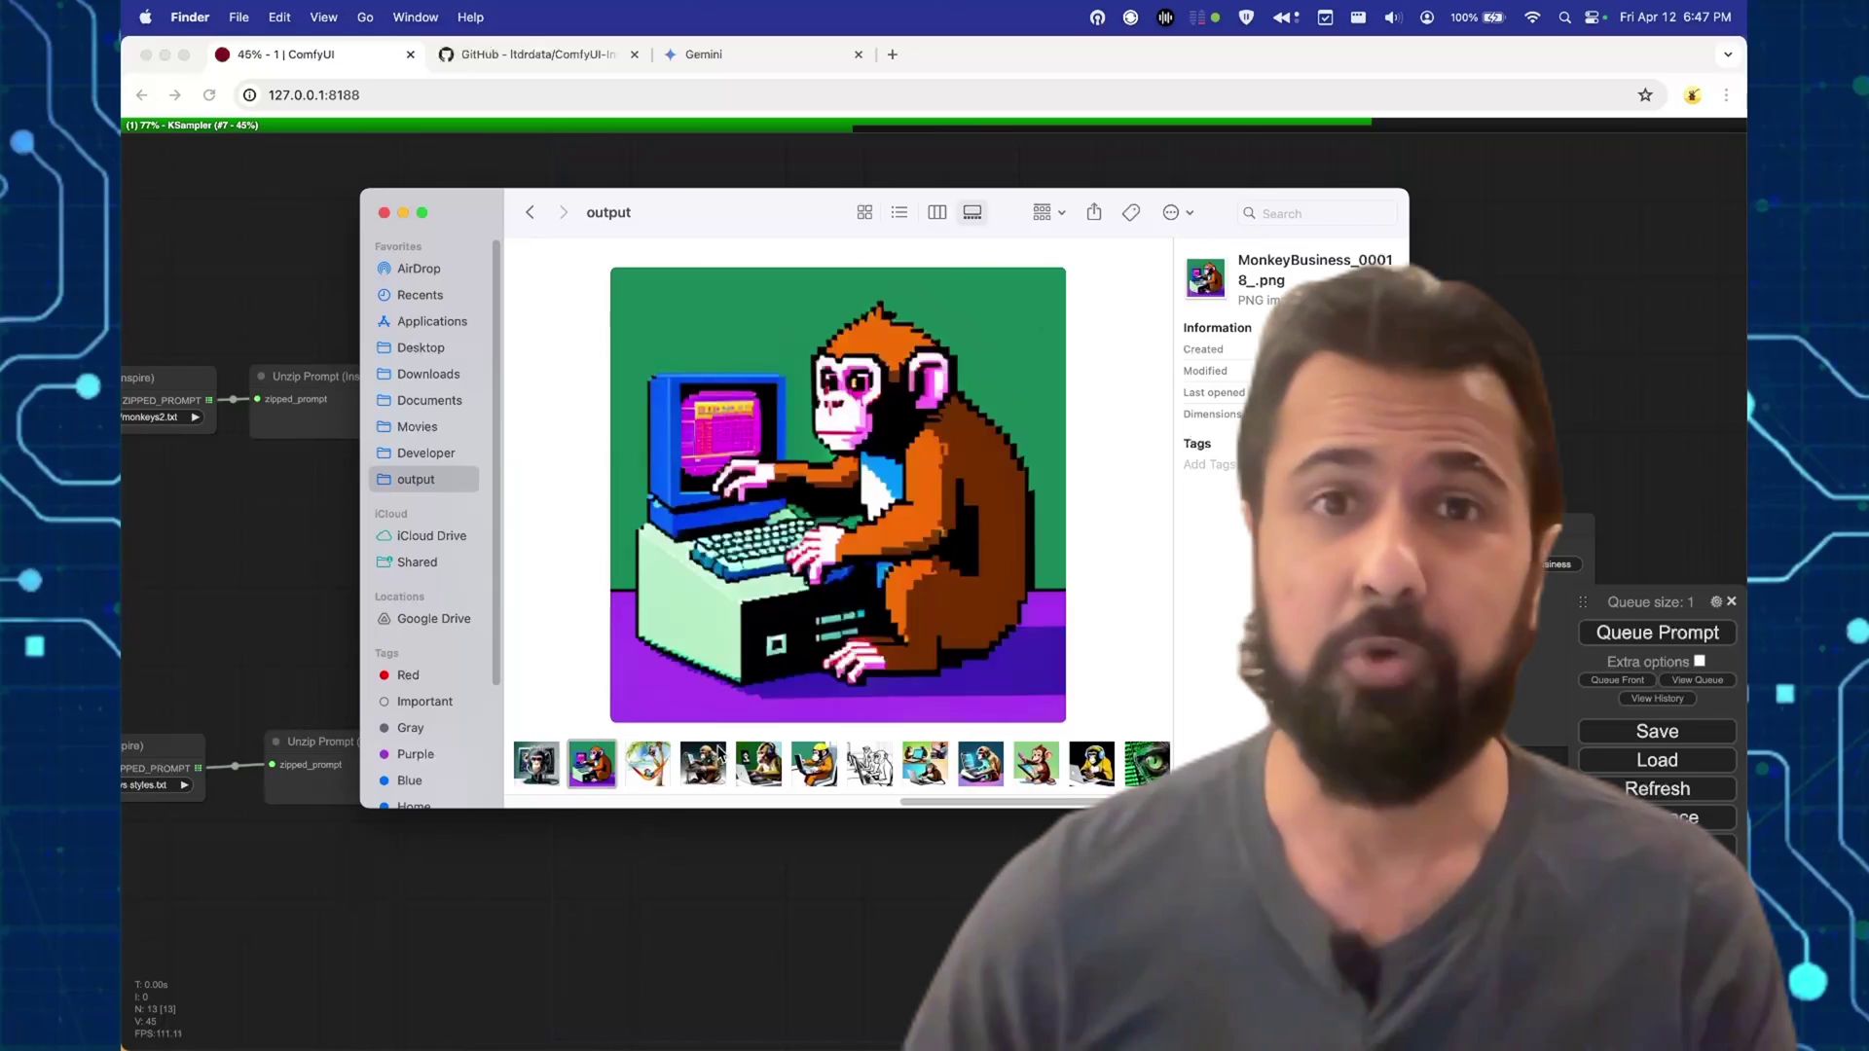
pyautogui.press('Left')
pyautogui.press('Left')
pyautogui.press('Left')
pyautogui.press('Left')
pyautogui.press('Left')
pyautogui.press('Left')
pyautogui.press('Left')
pyautogui.press('Left')
pyautogui.press('Left')
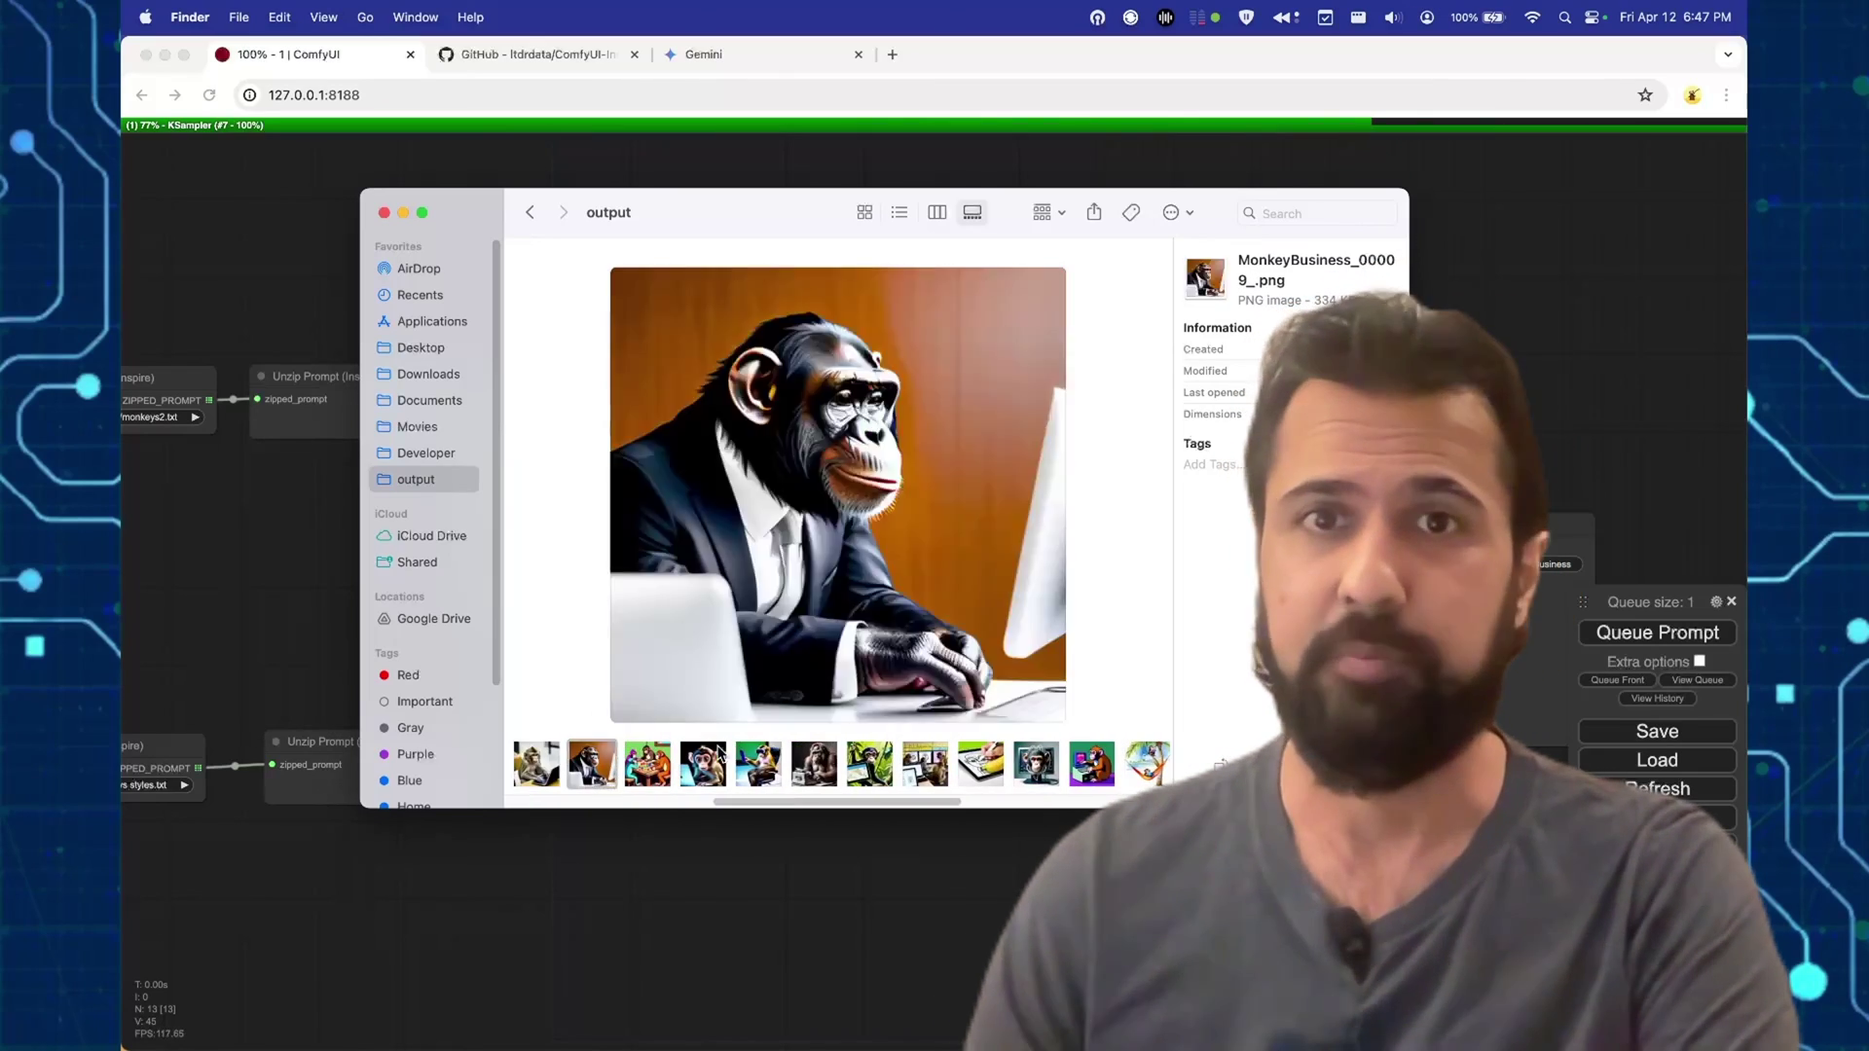
pyautogui.press('Right')
pyautogui.press('Right')
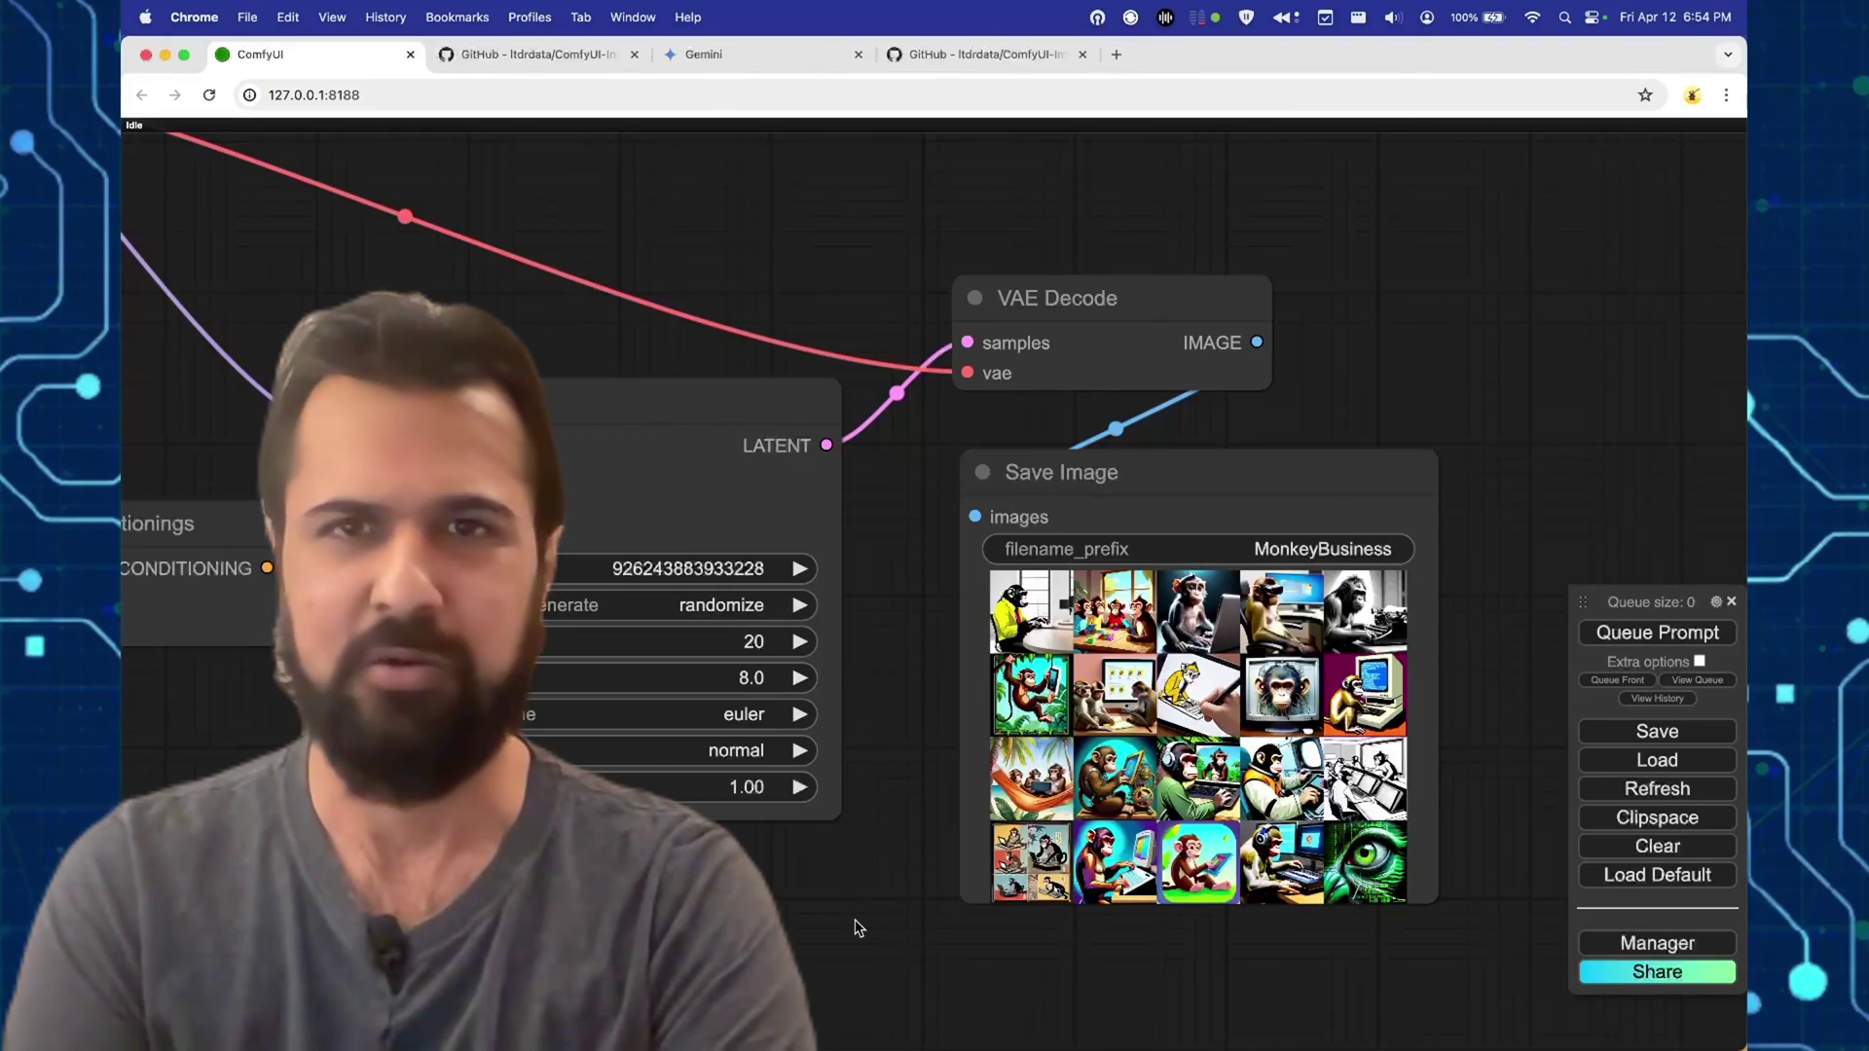